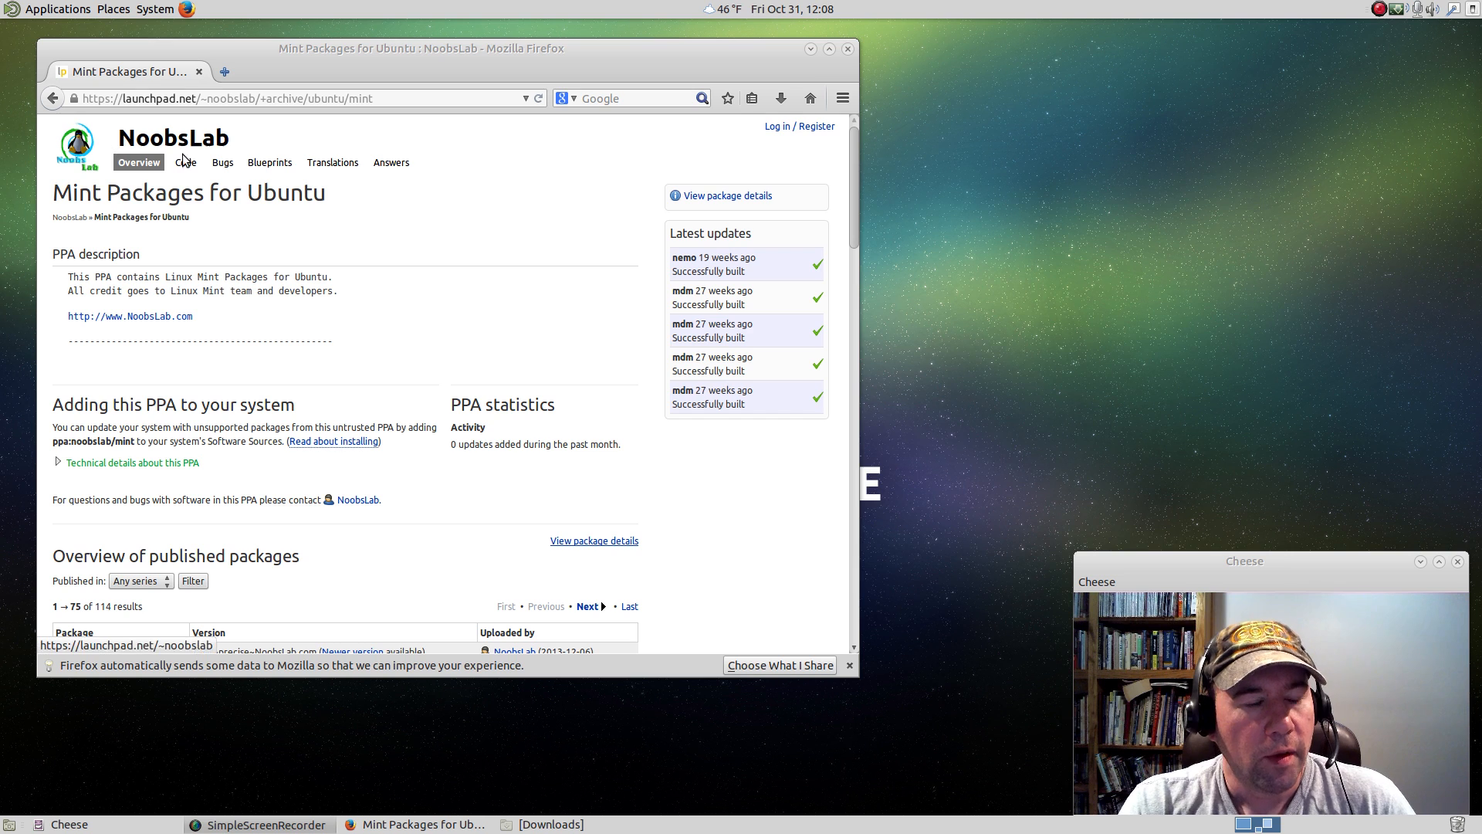
click(12, 16)
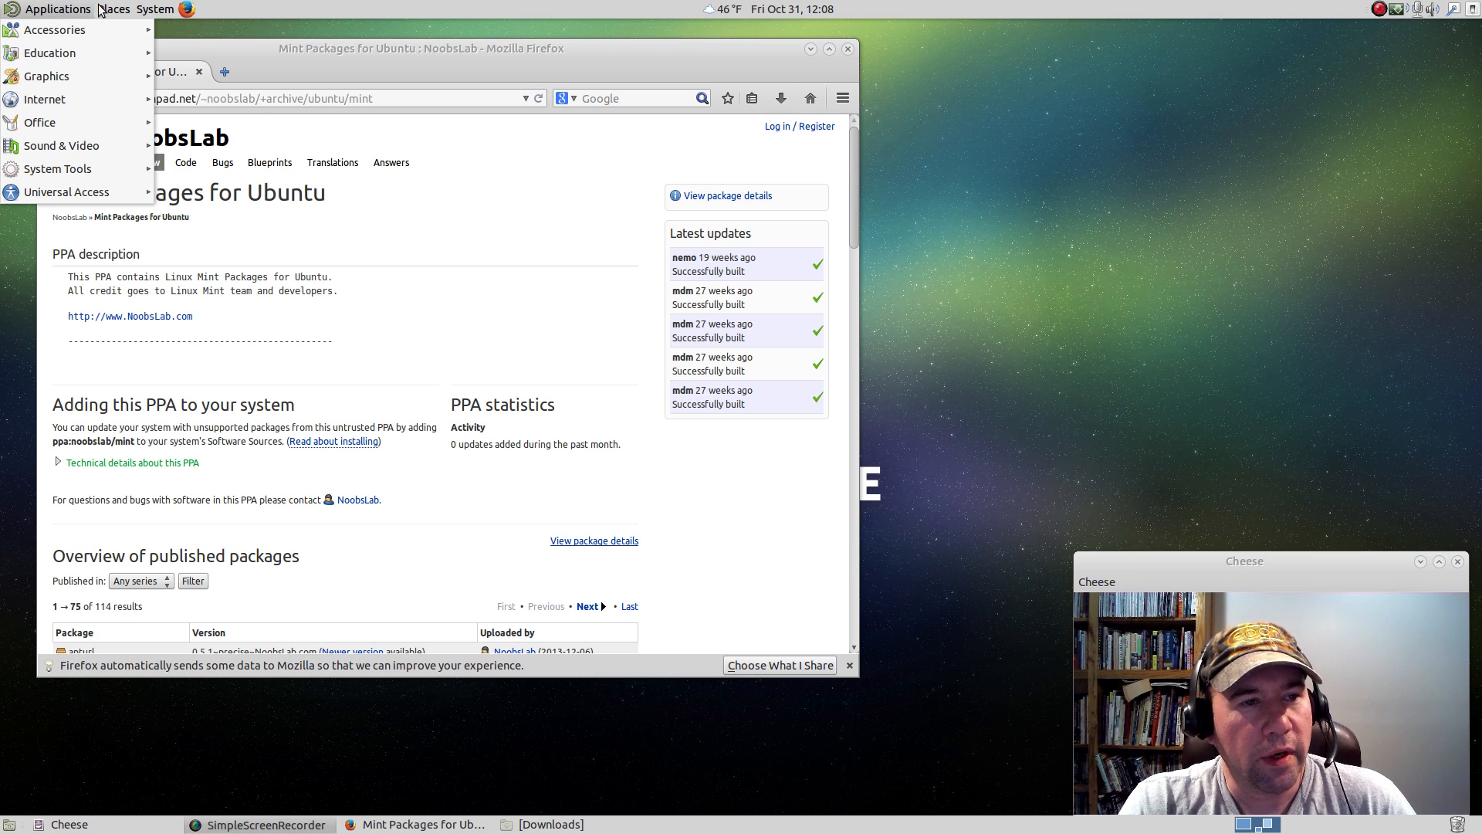
mouse_move(157, 9)
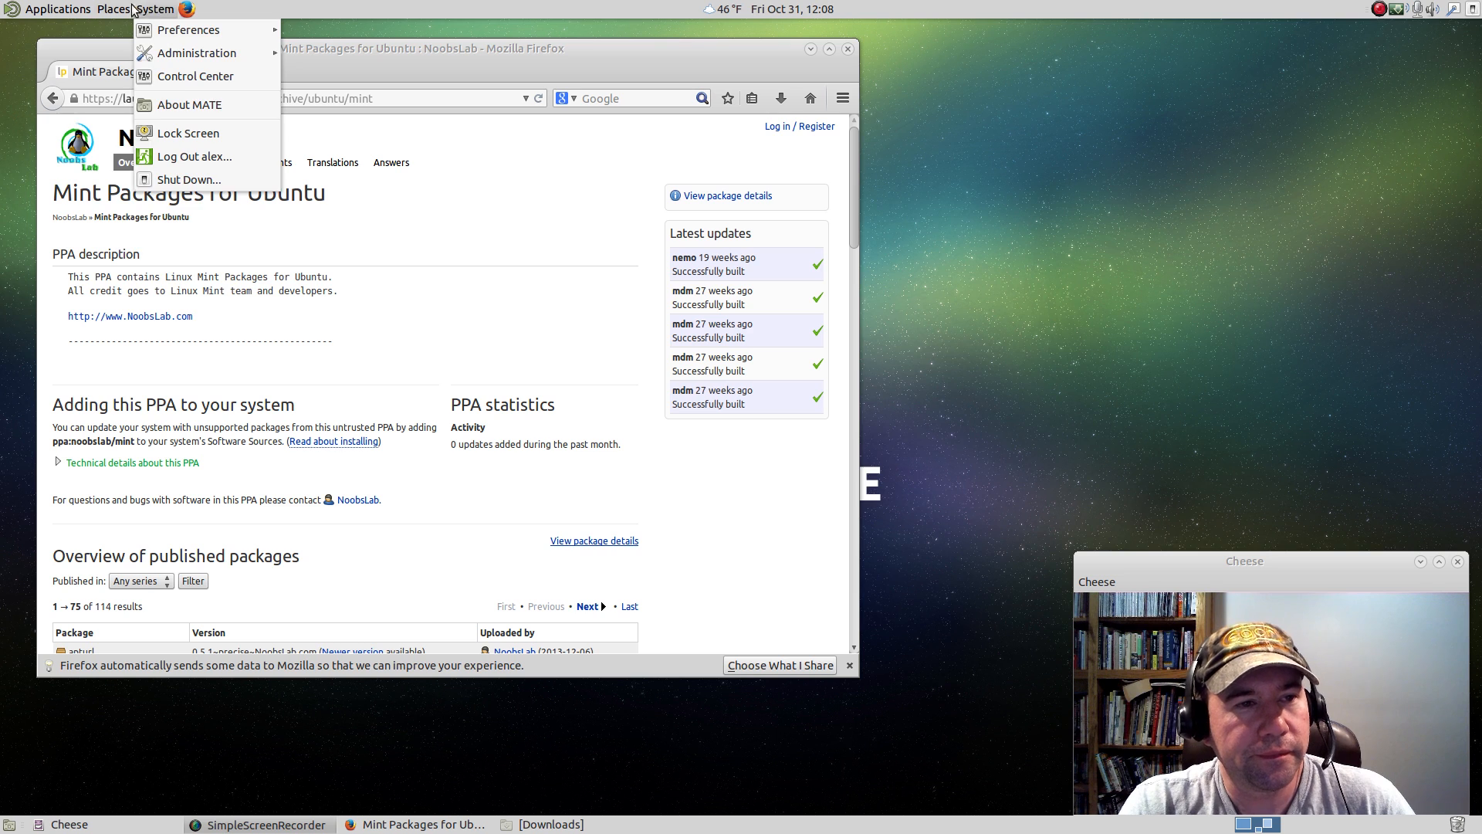
mouse_move(60, 10)
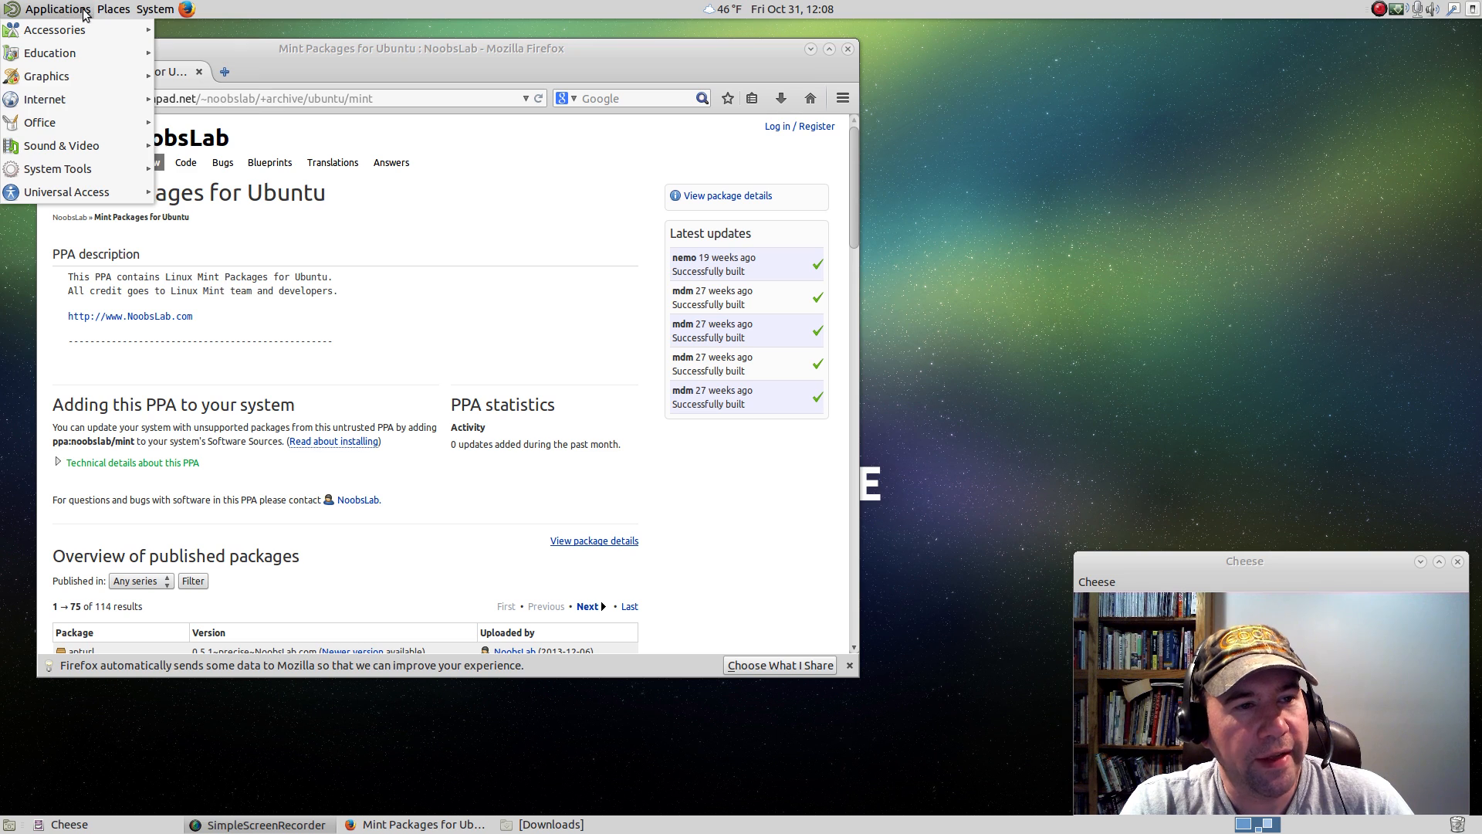
click(1101, 171)
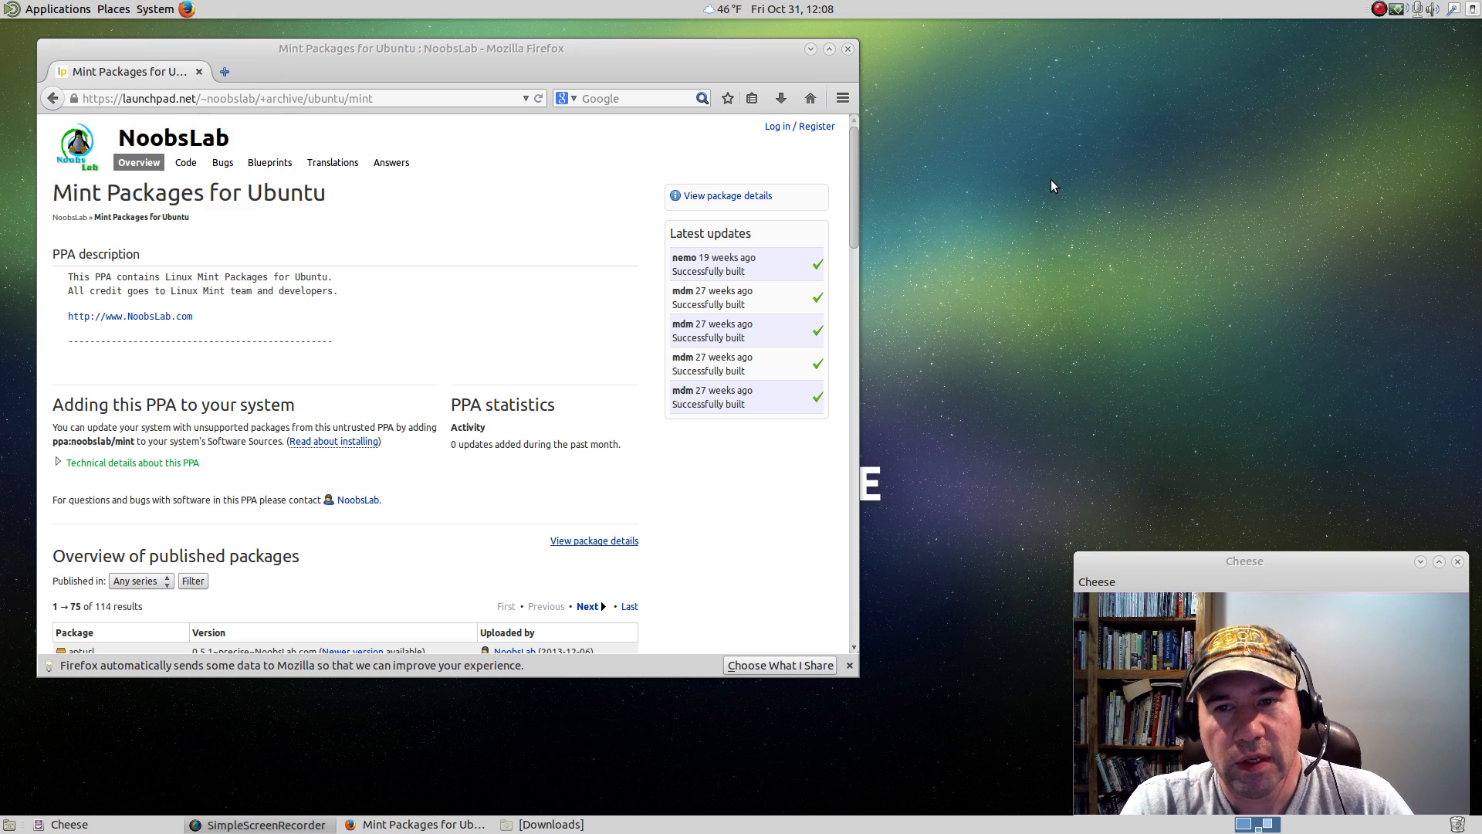
Add the mintMenu advanced menu to an empty area of the top desktop panel.
right_click(1114, 12)
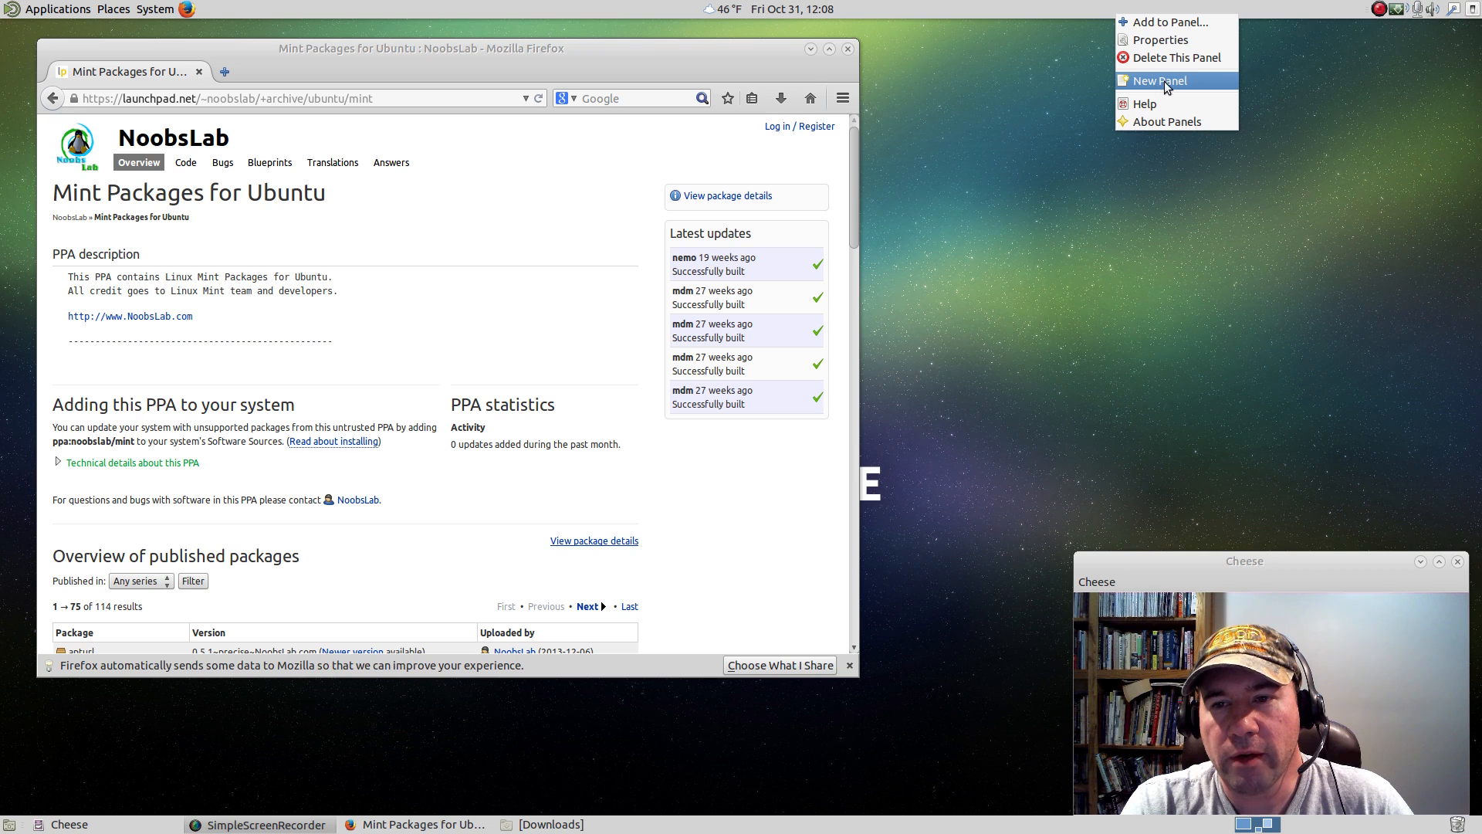
click(1164, 21)
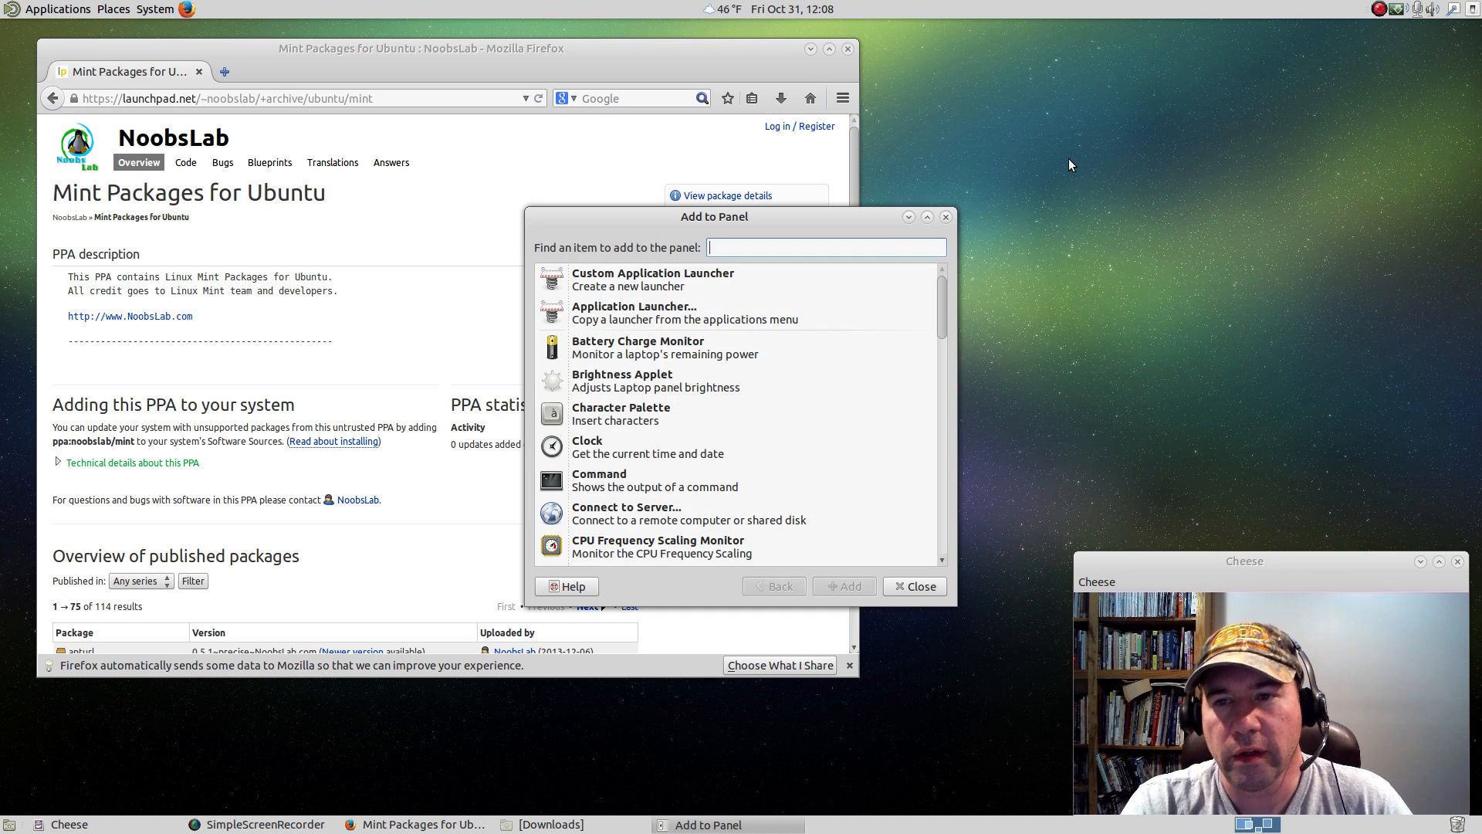
scroll(751, 381, down, 7)
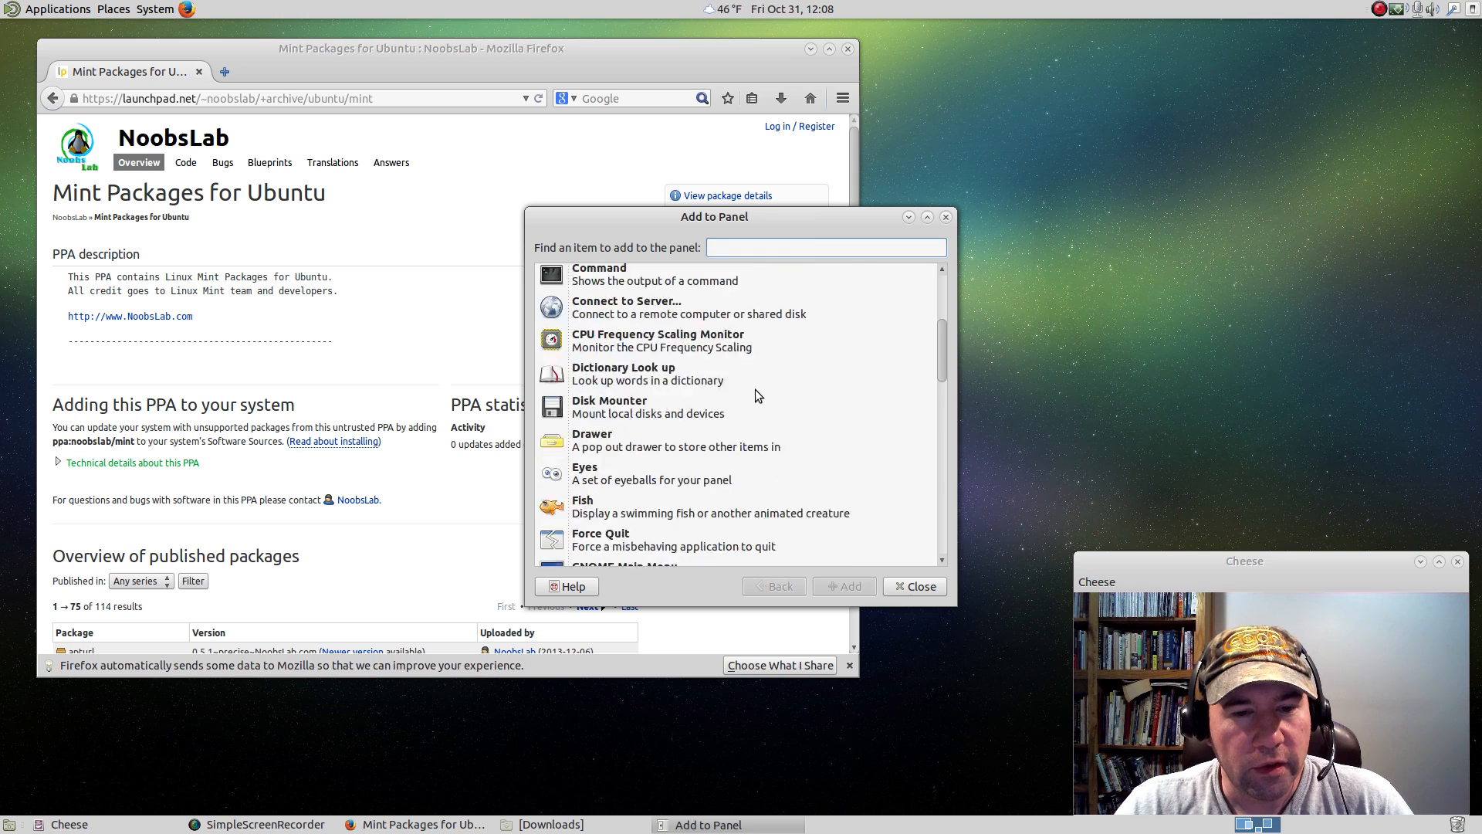
scroll(755, 390, down, 5)
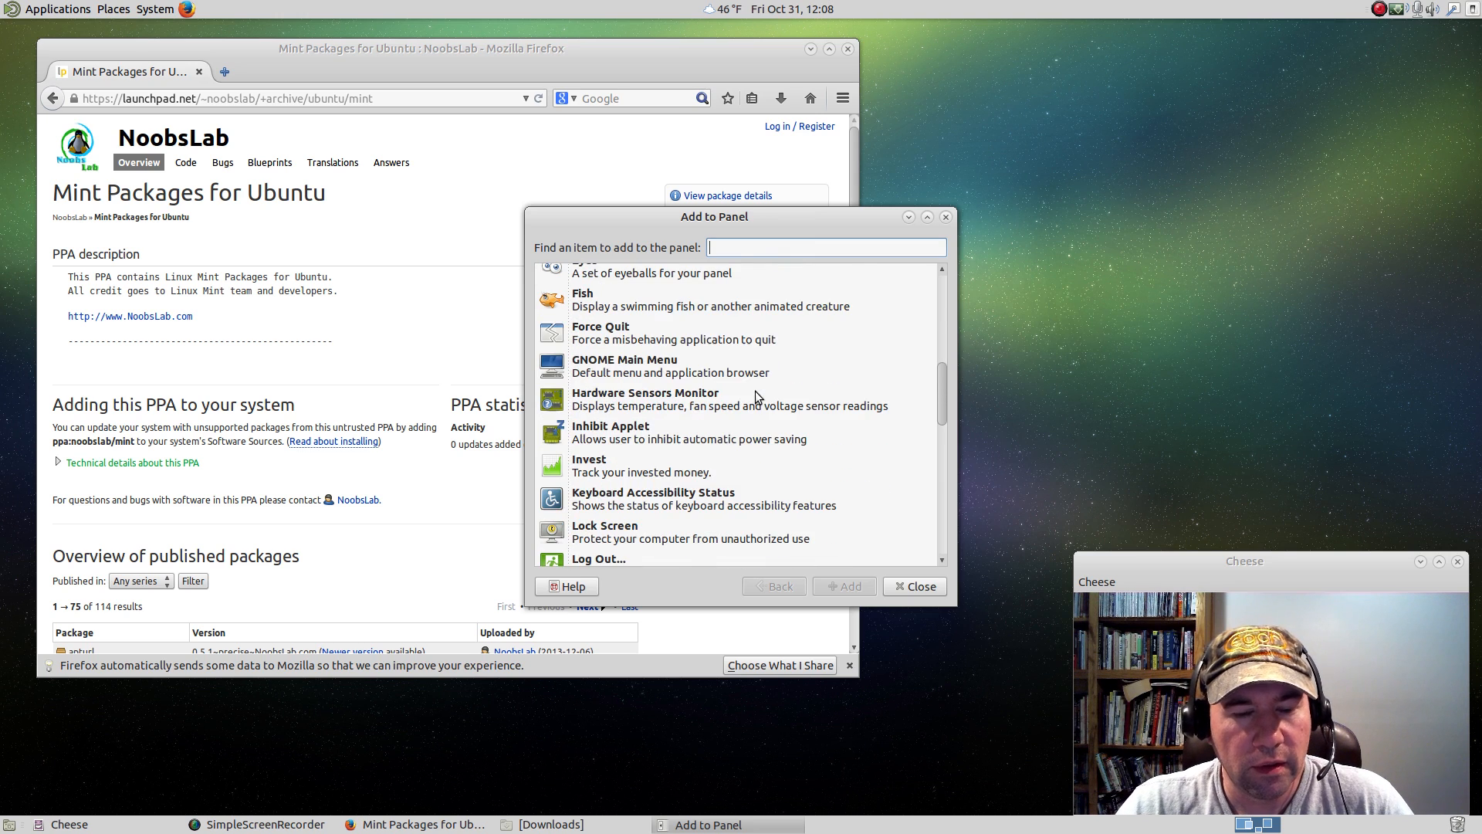
scroll(795, 386, down, 5)
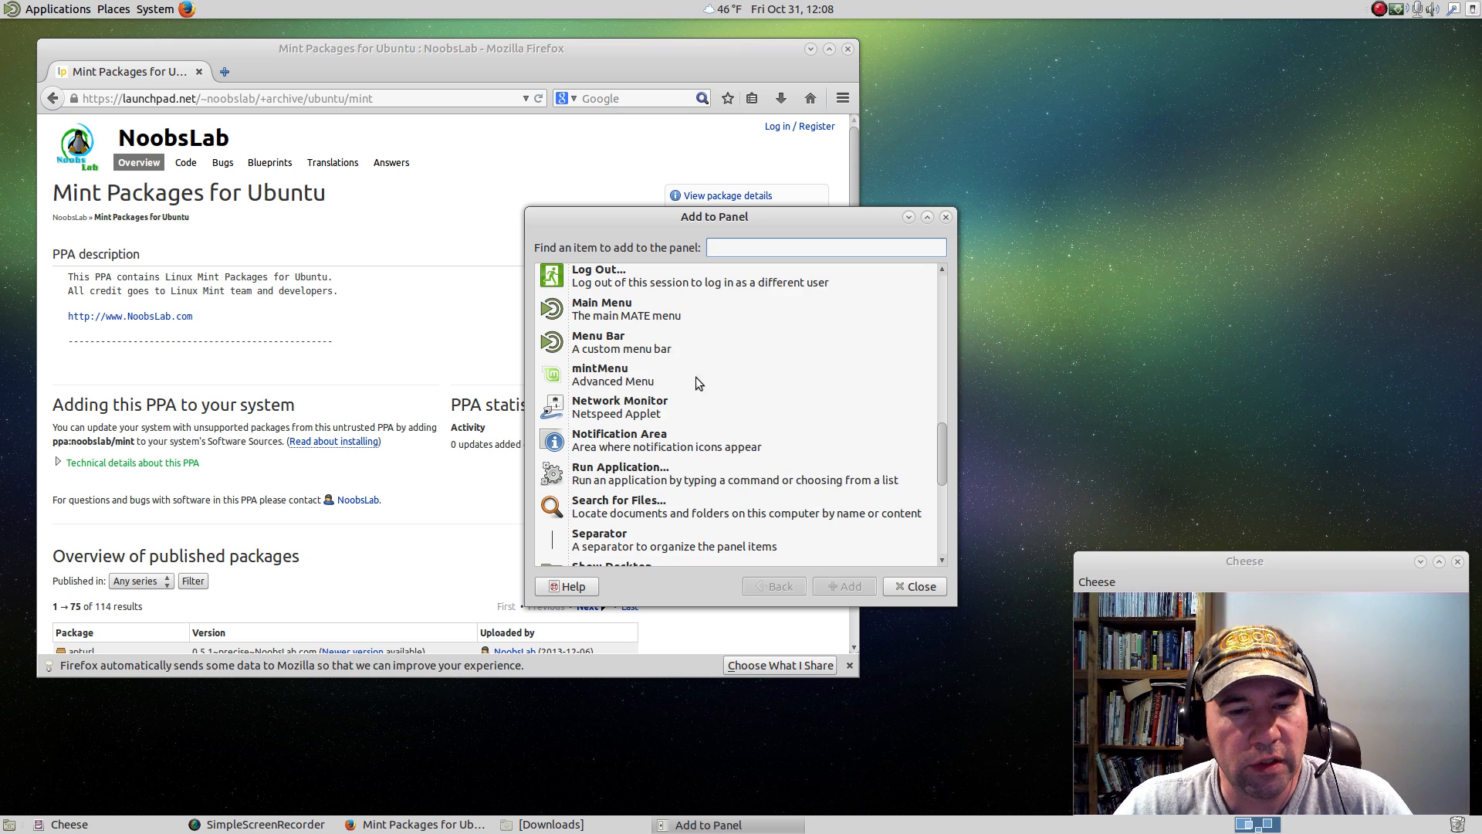
scroll(711, 380, down, 2)
scroll(716, 378, down, 5)
scroll(717, 378, up, 5)
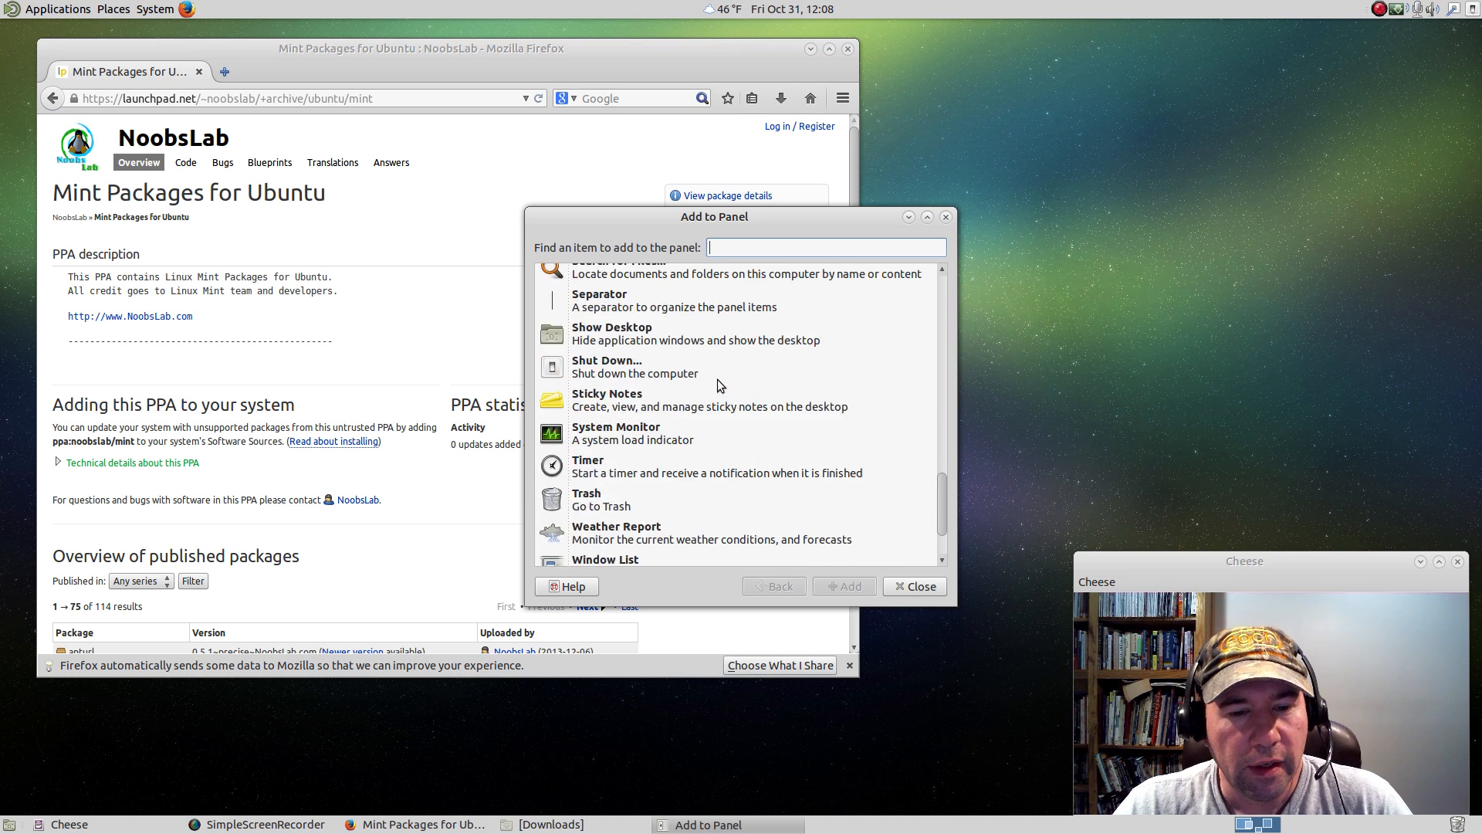
scroll(761, 360, up, 4)
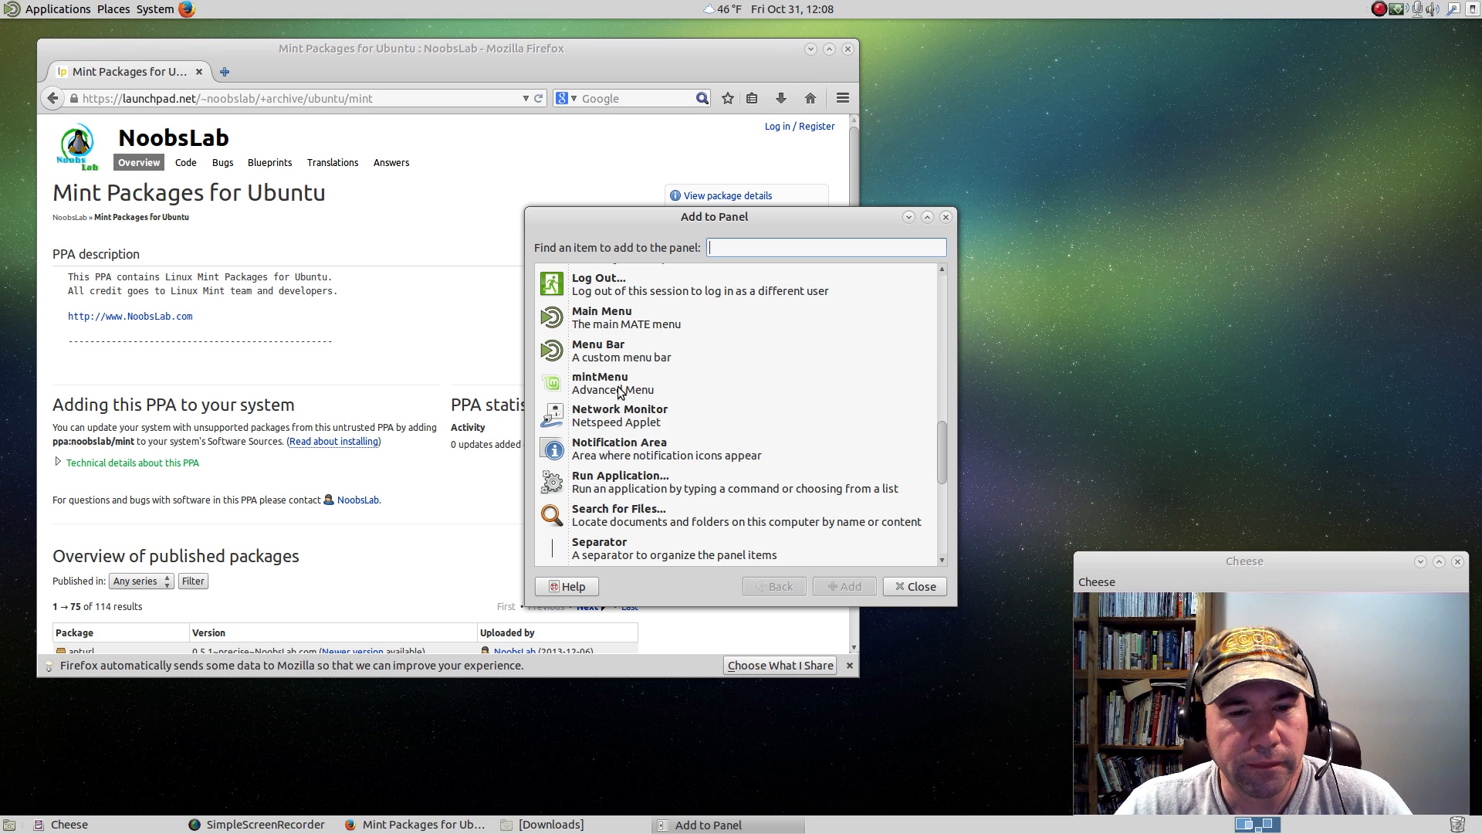
click(616, 391)
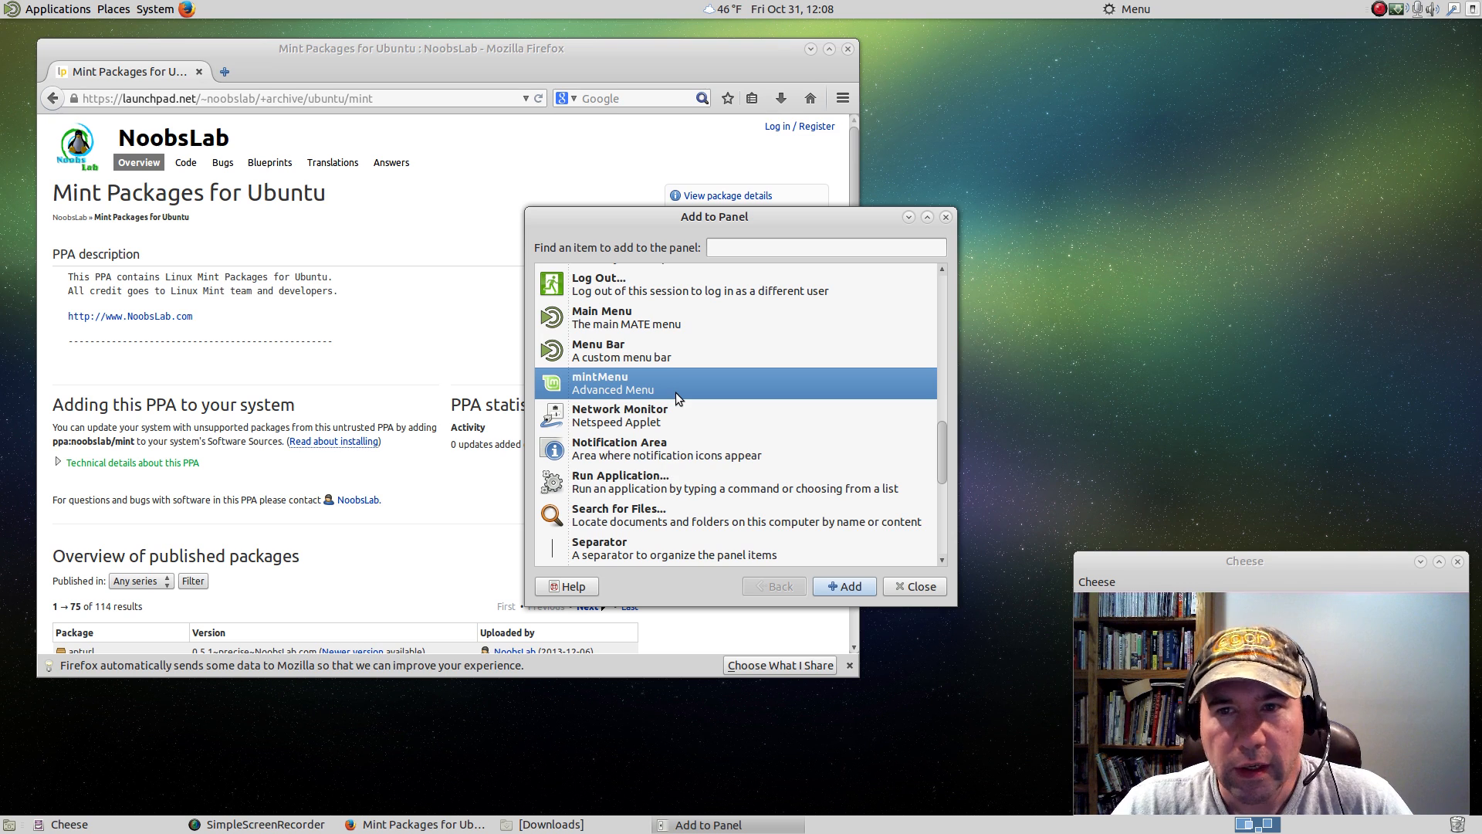
Add the GNOME Main Menu to the top panel between the Firefox launcher and the clock, and close the Add to Panel dialog.
scroll(674, 392, up, 5)
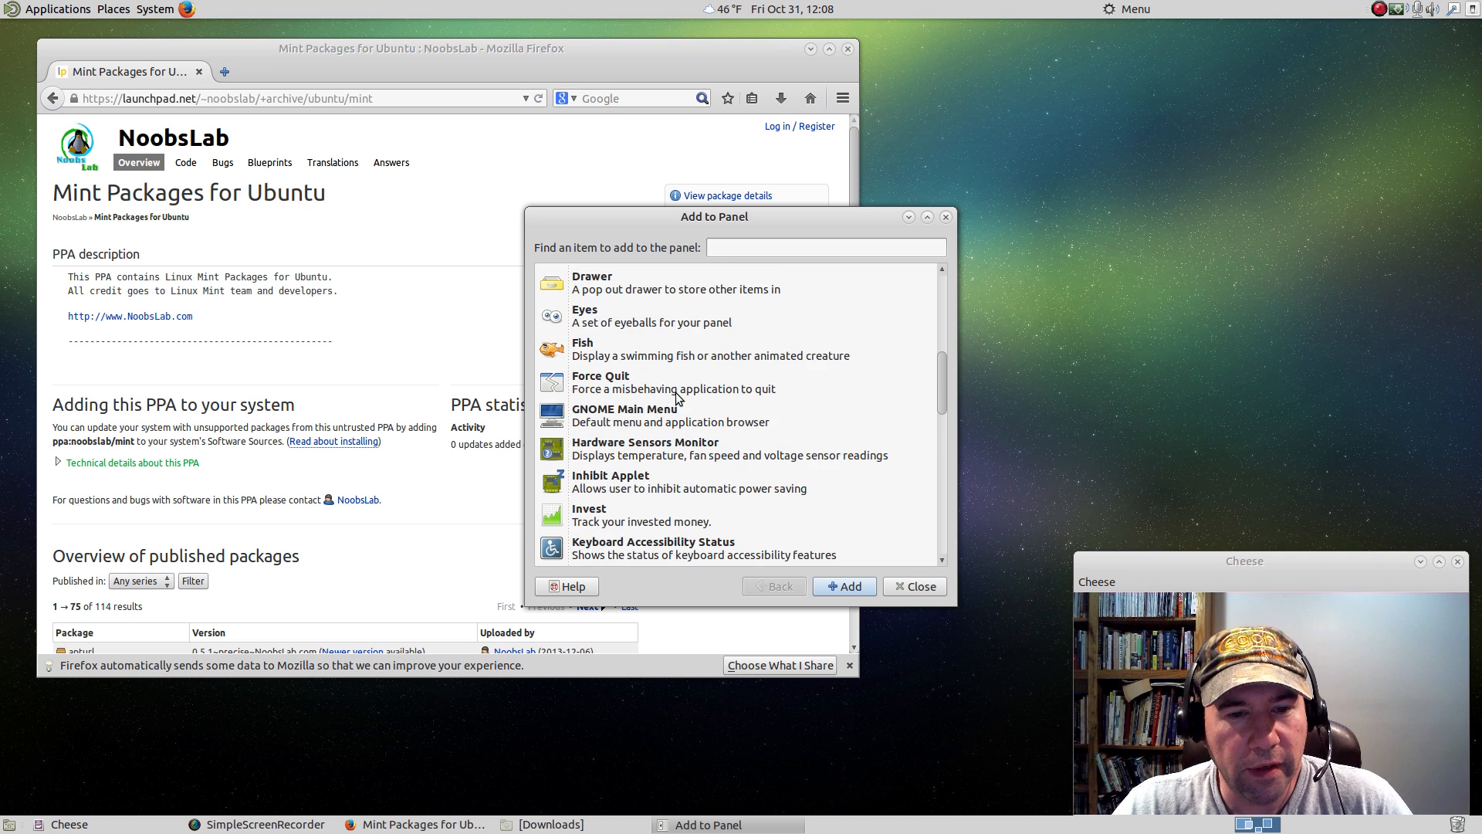
click(627, 423)
drag(627, 423, 382, 7)
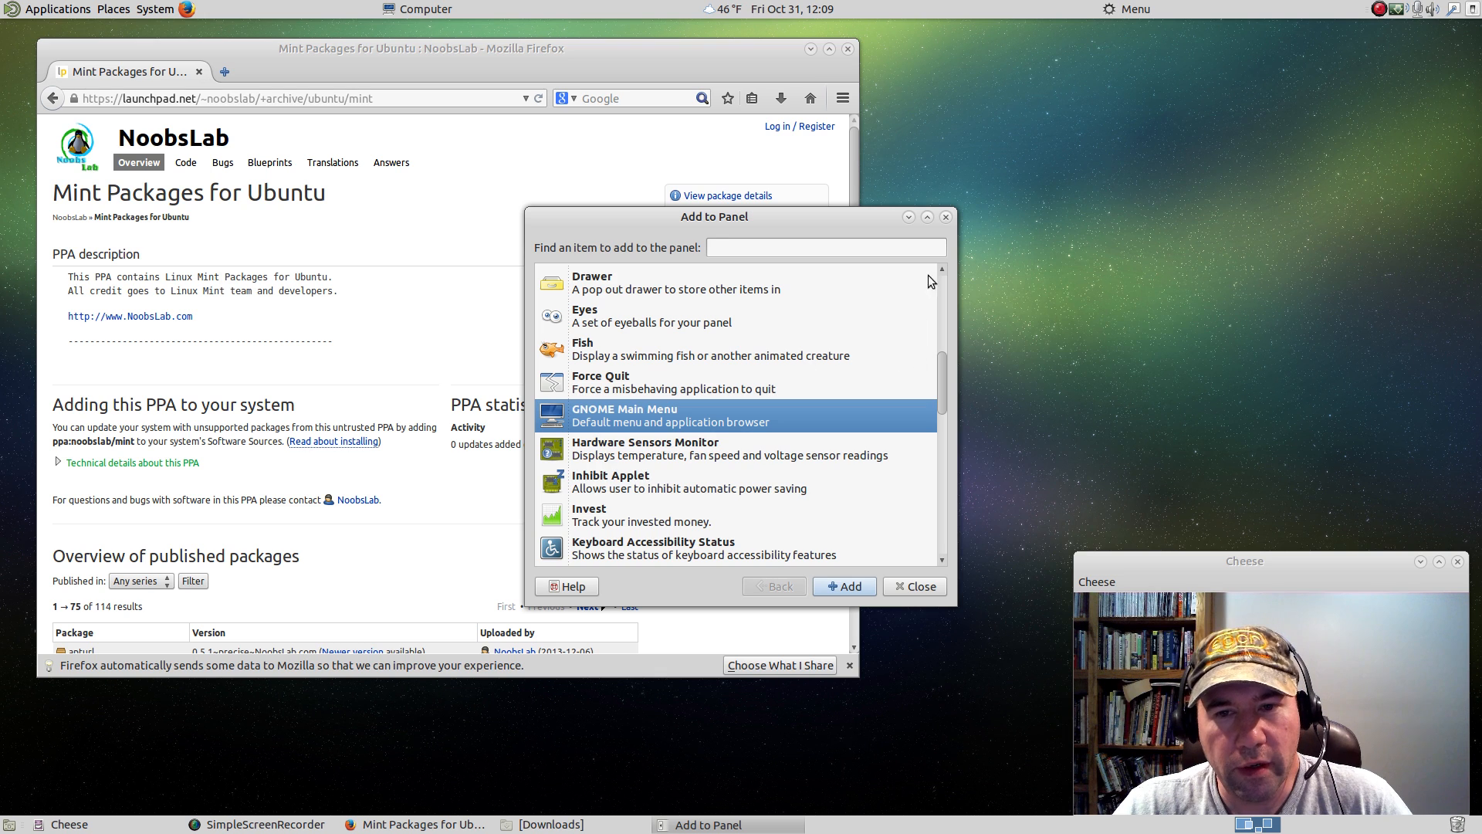
click(946, 220)
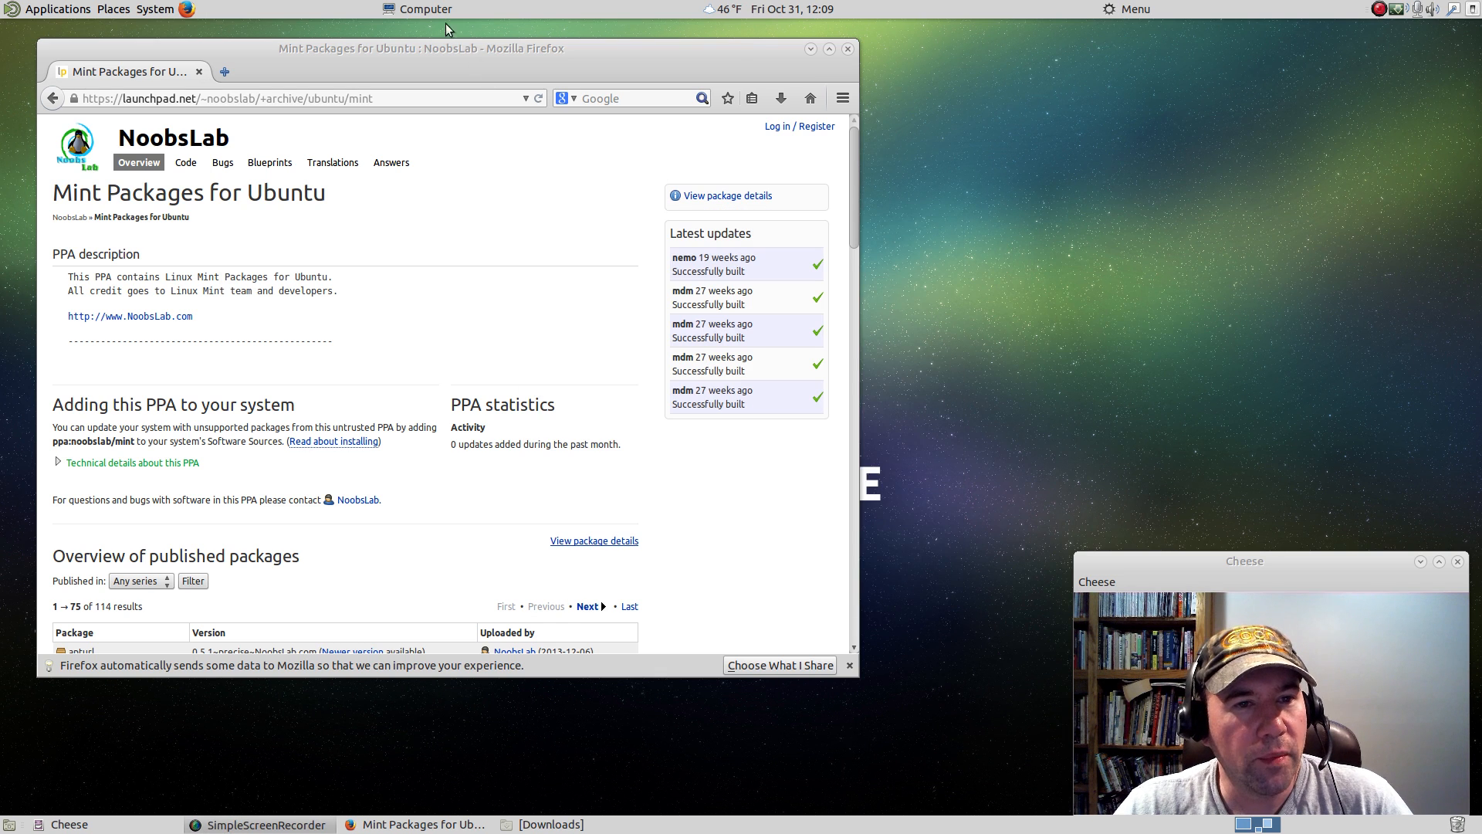
Look through the Applications, Documents and Places views of the GNOME Main Menu on the panel.
click(427, 9)
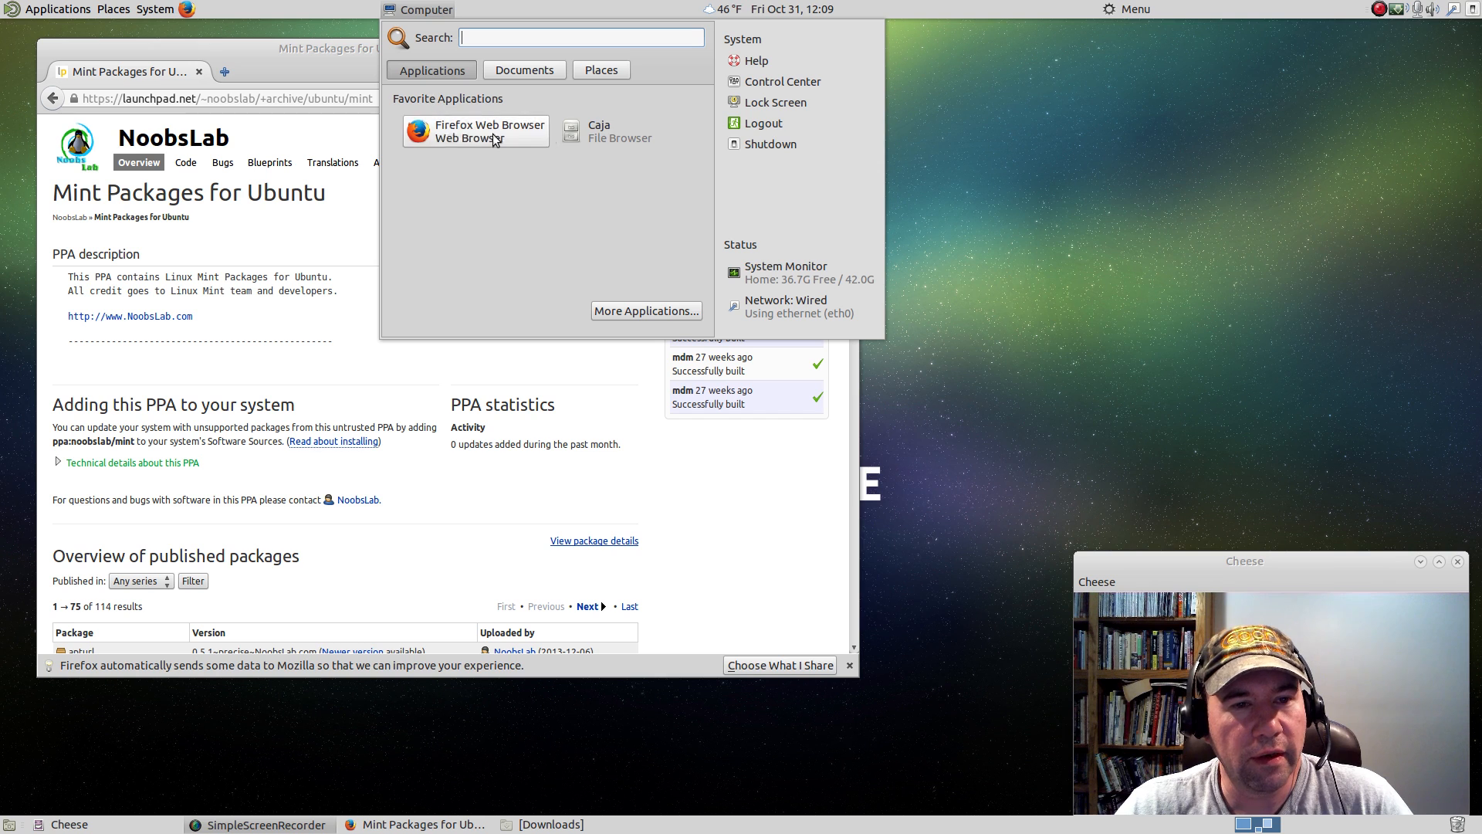
click(505, 72)
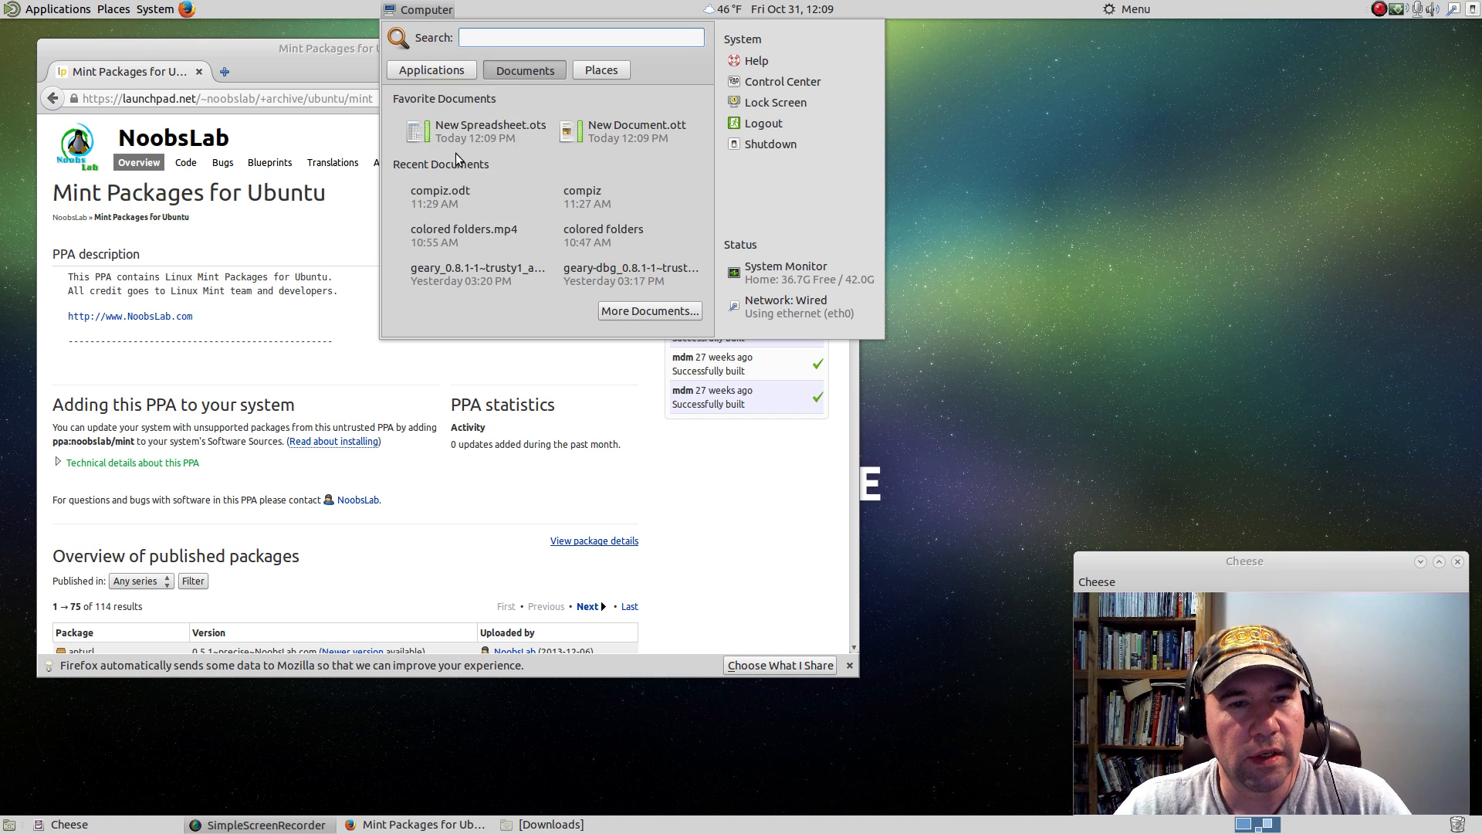
click(597, 72)
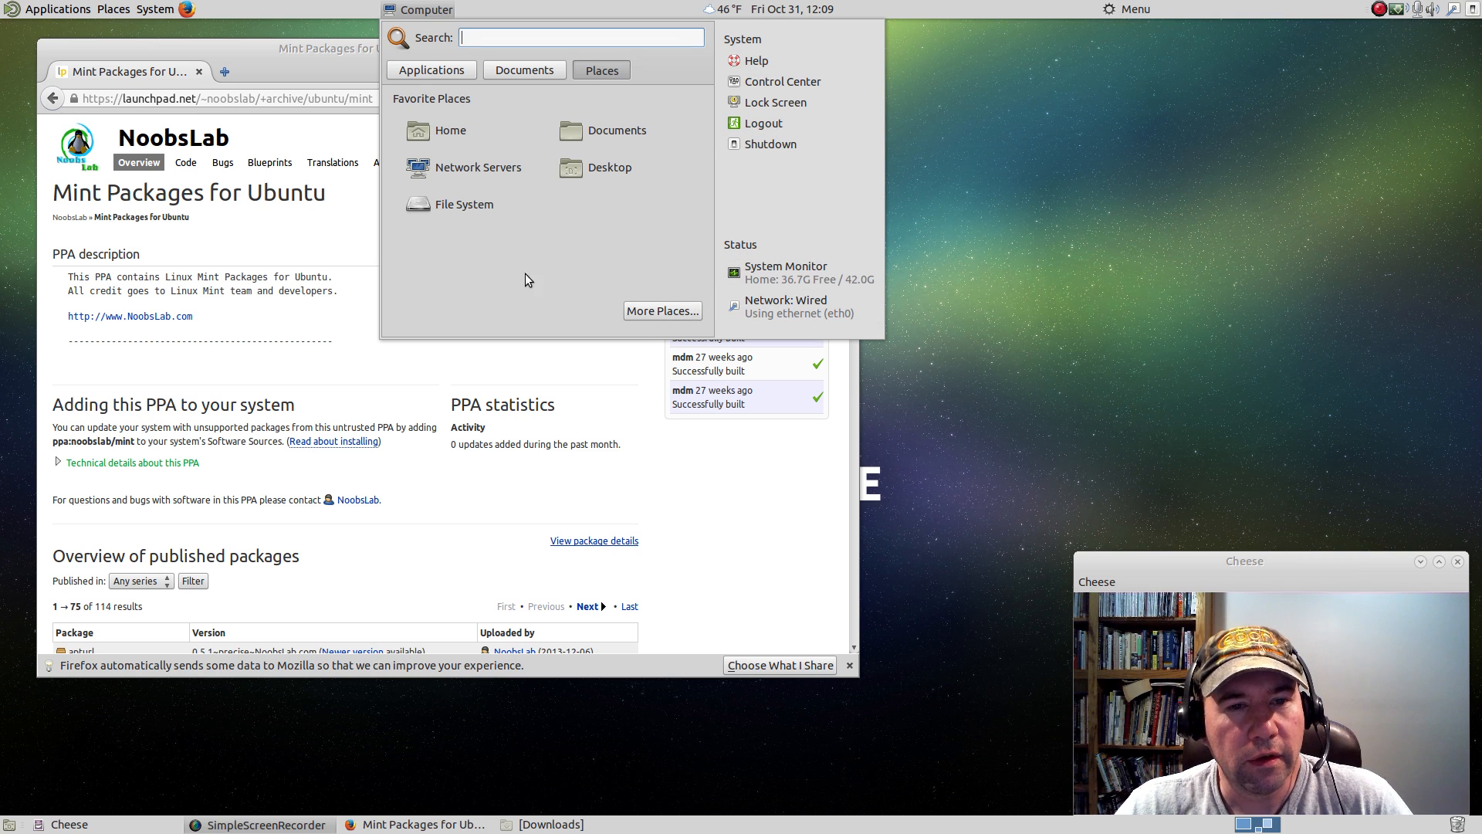
click(530, 72)
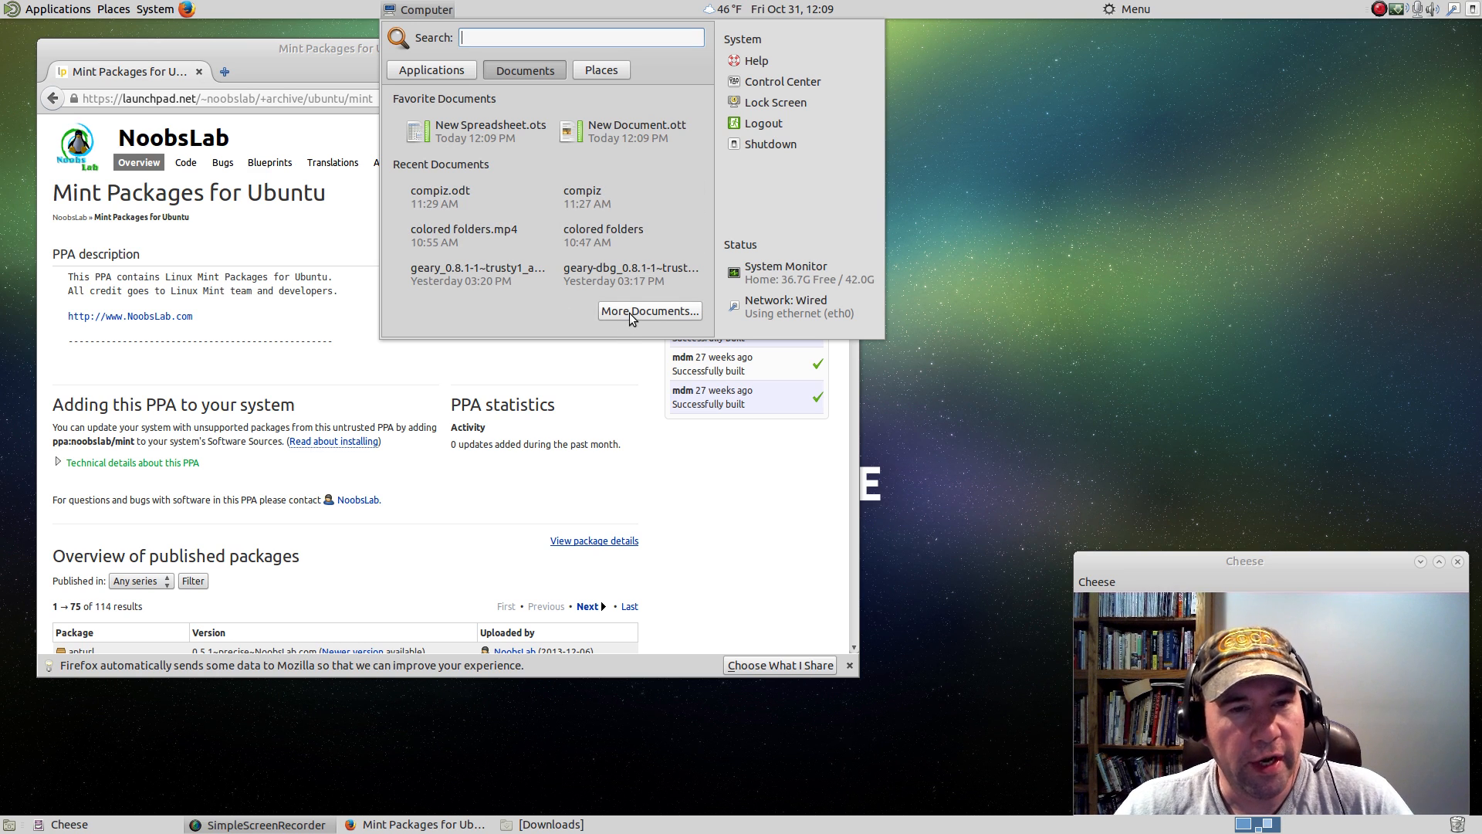
click(442, 71)
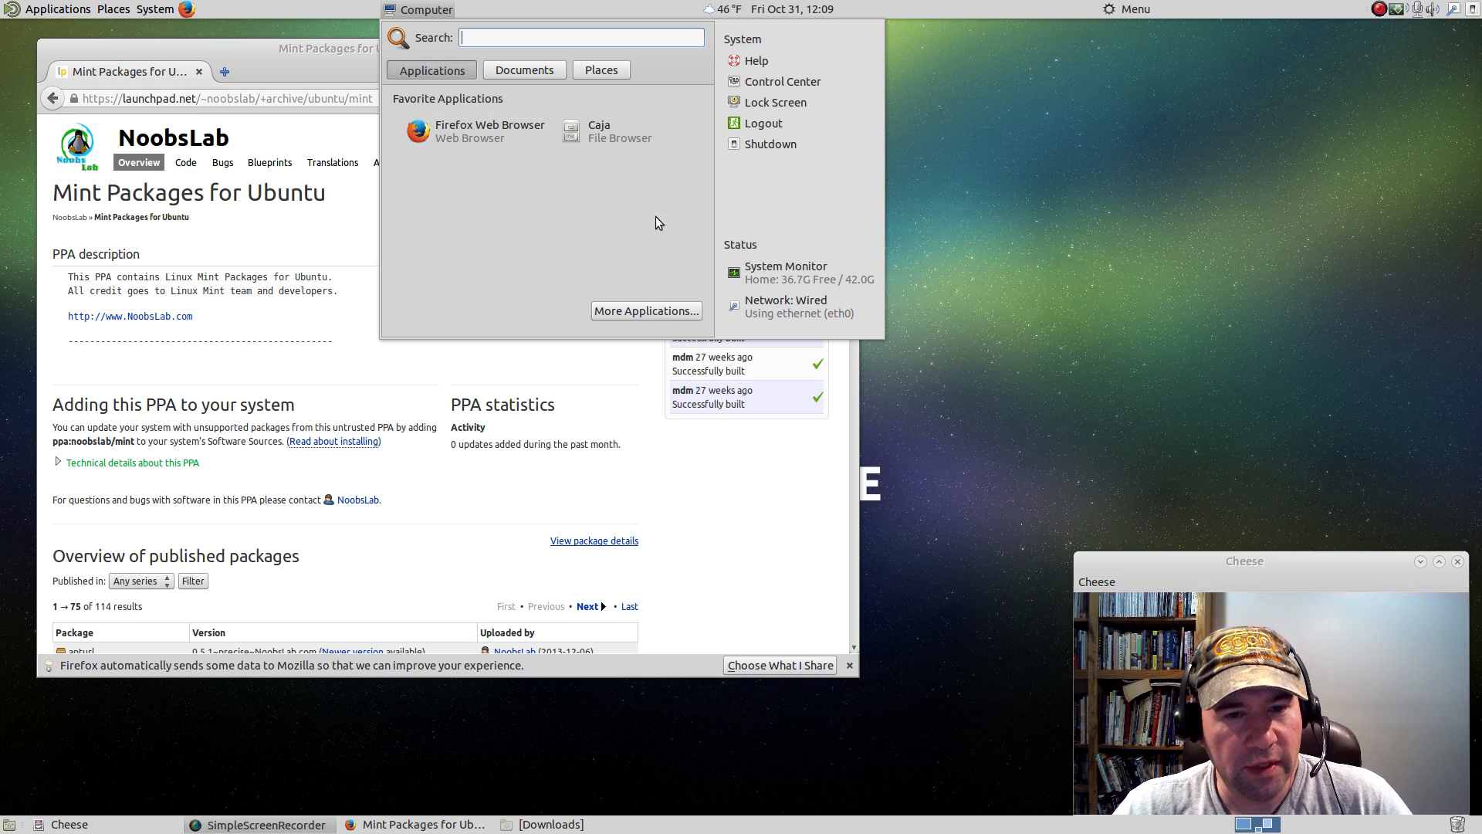
click(932, 240)
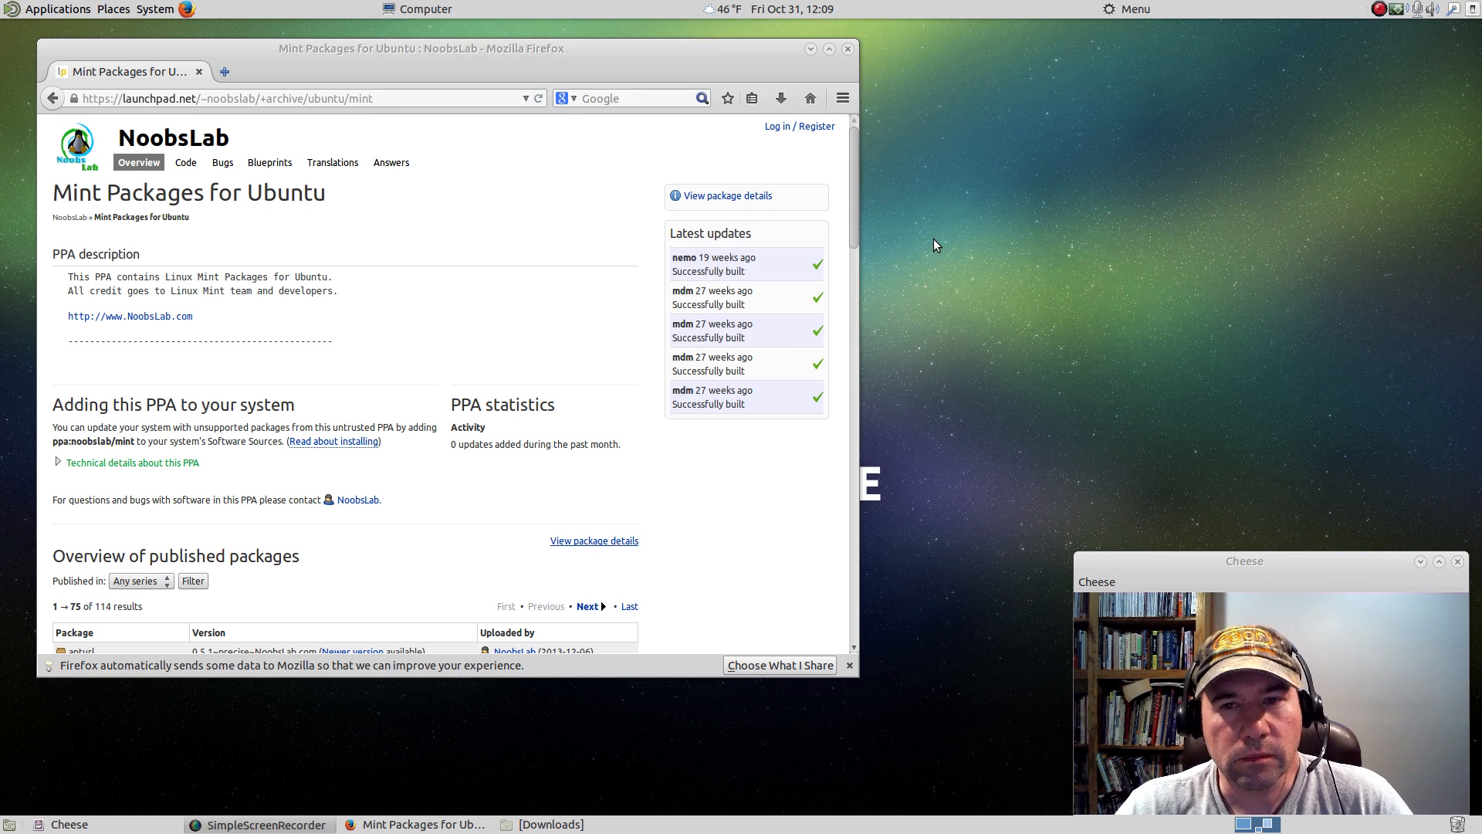
Move mintMenu along the top panel to just past the clock so that its menu fits fully on screen.
click(1113, 13)
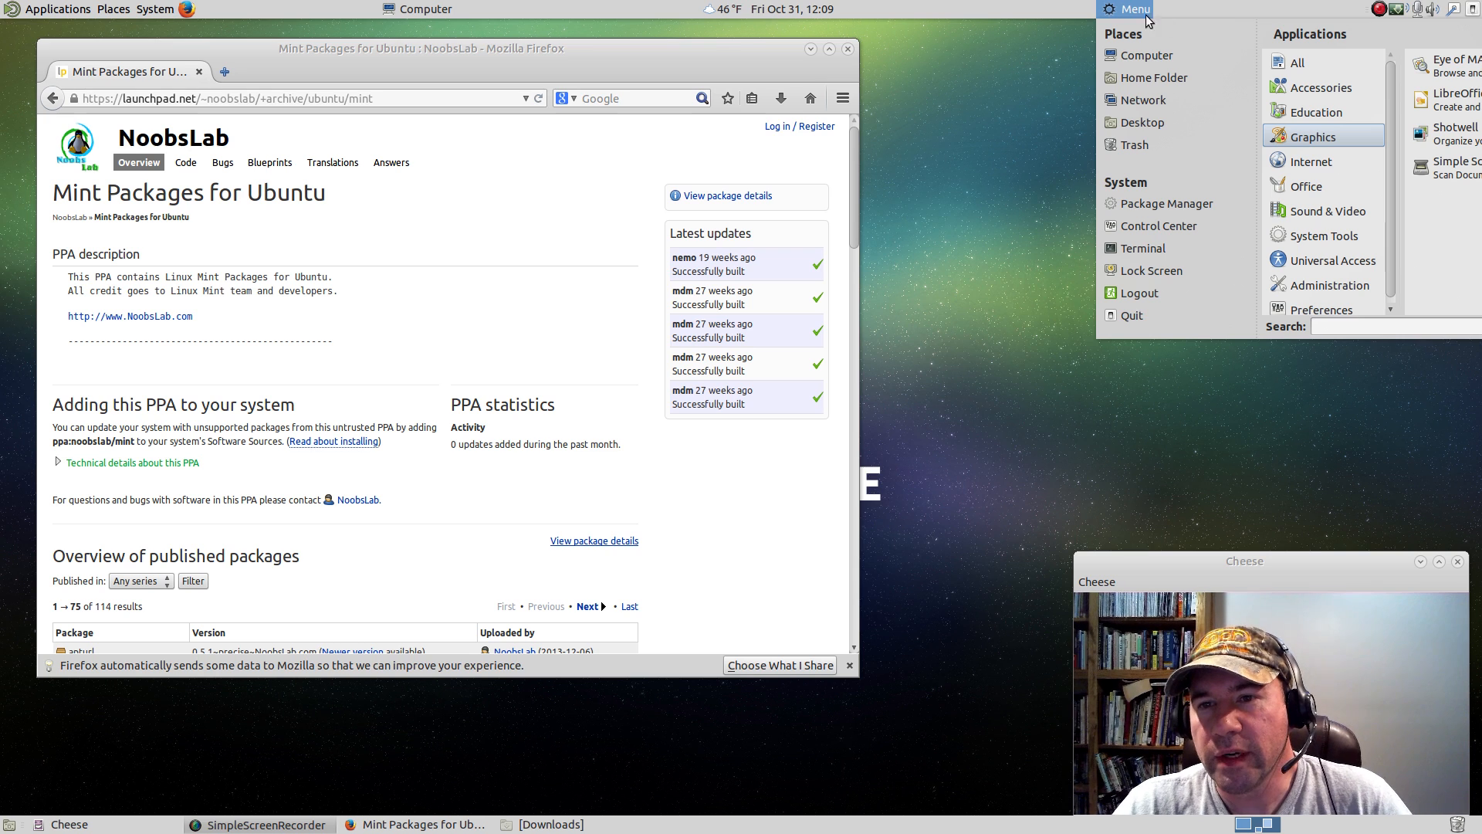
click(1121, 13)
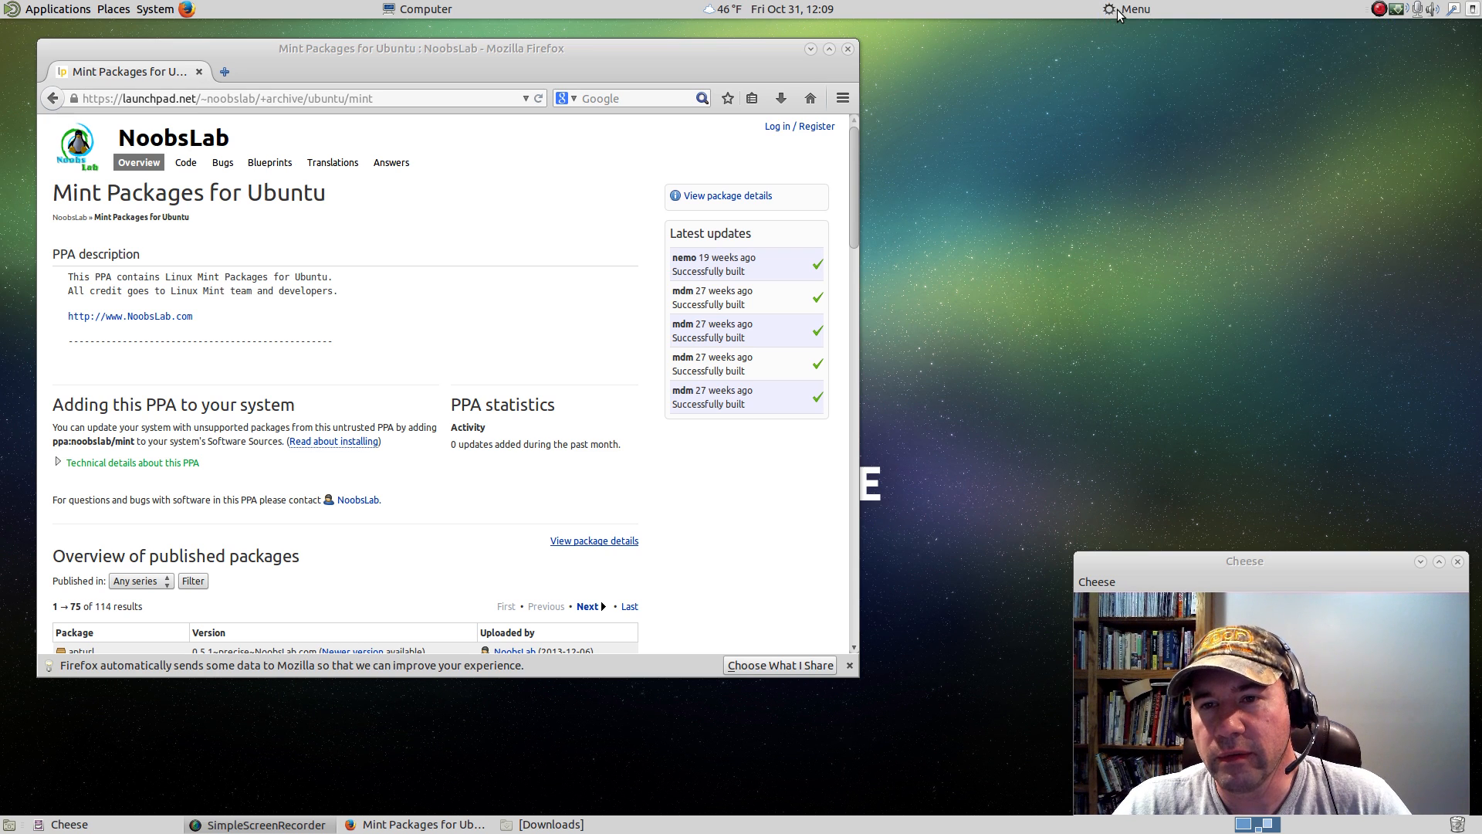
right_click(1119, 12)
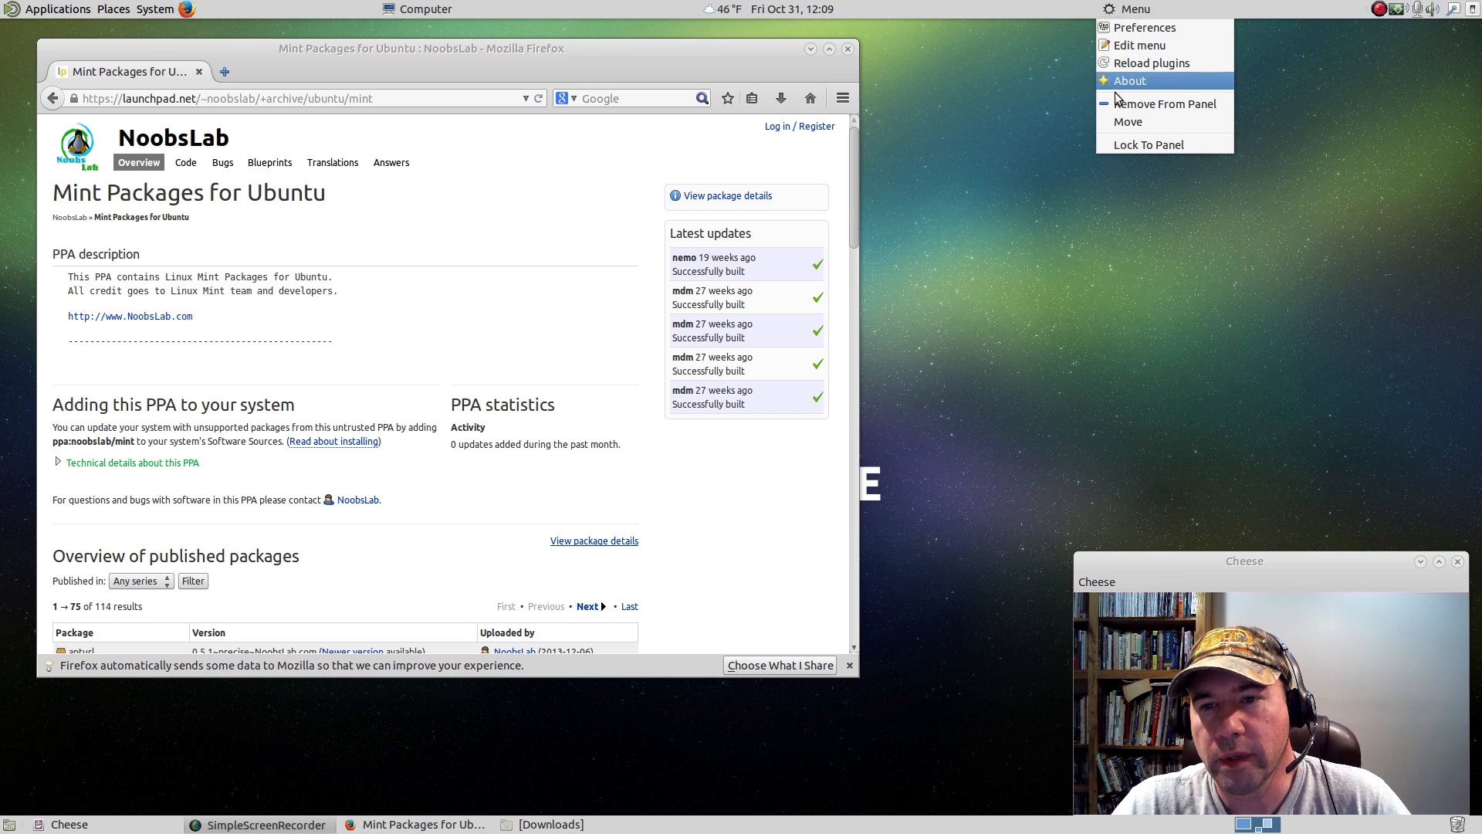
click(1124, 121)
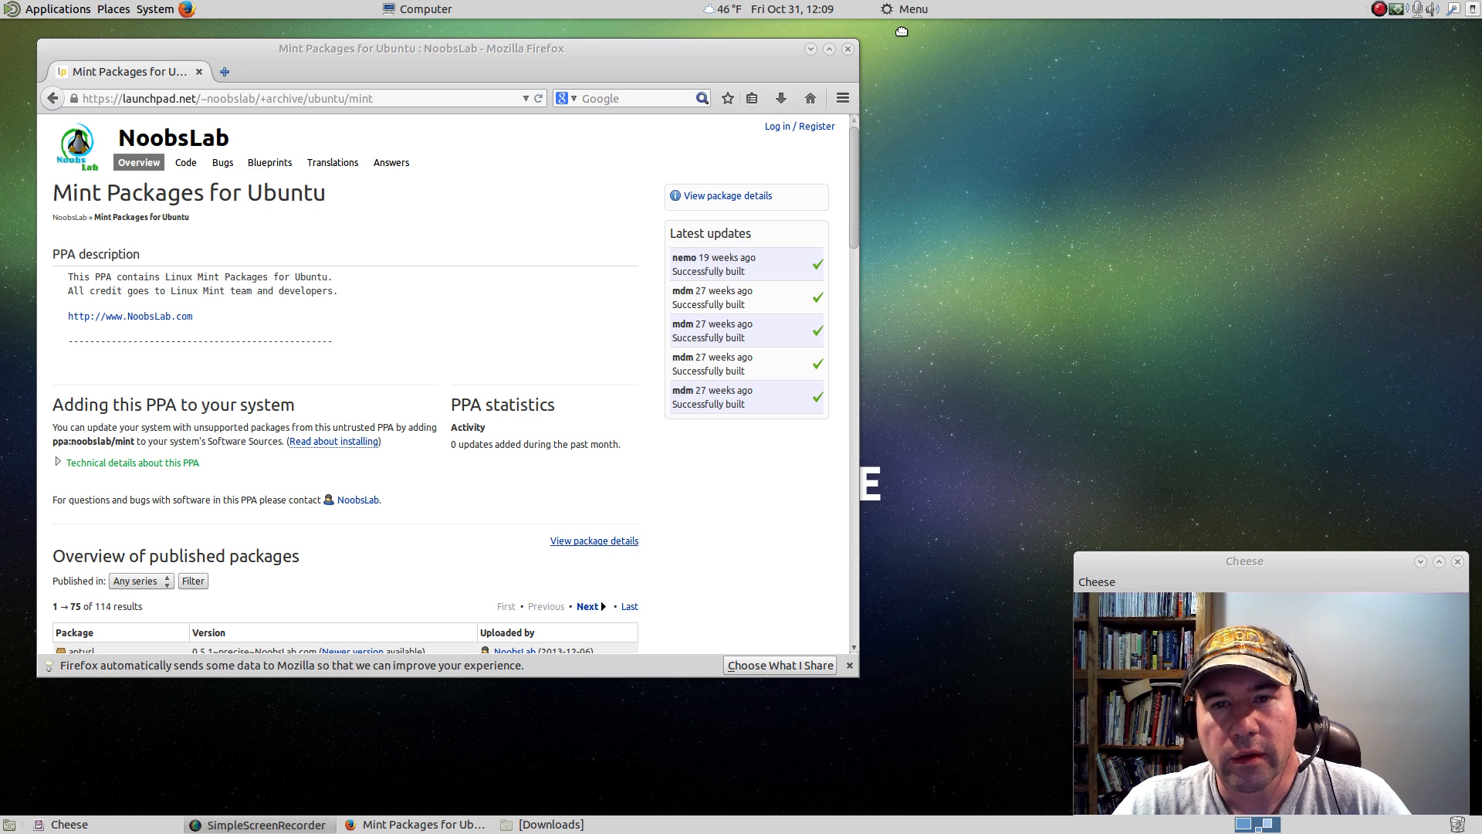
click(900, 11)
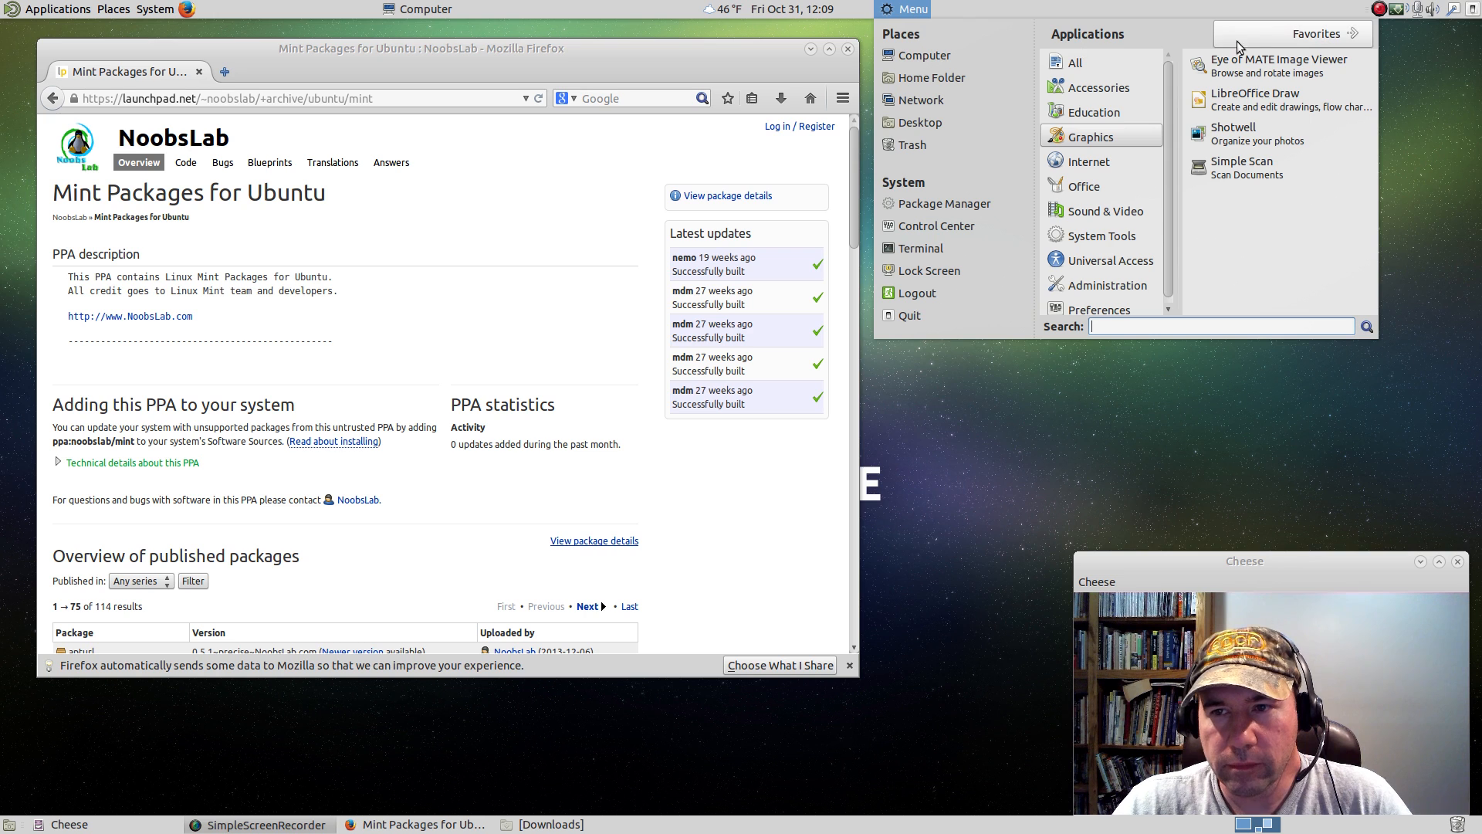
View the Favorites in mintMenu, return to all applications and show the Accessories category.
click(1283, 37)
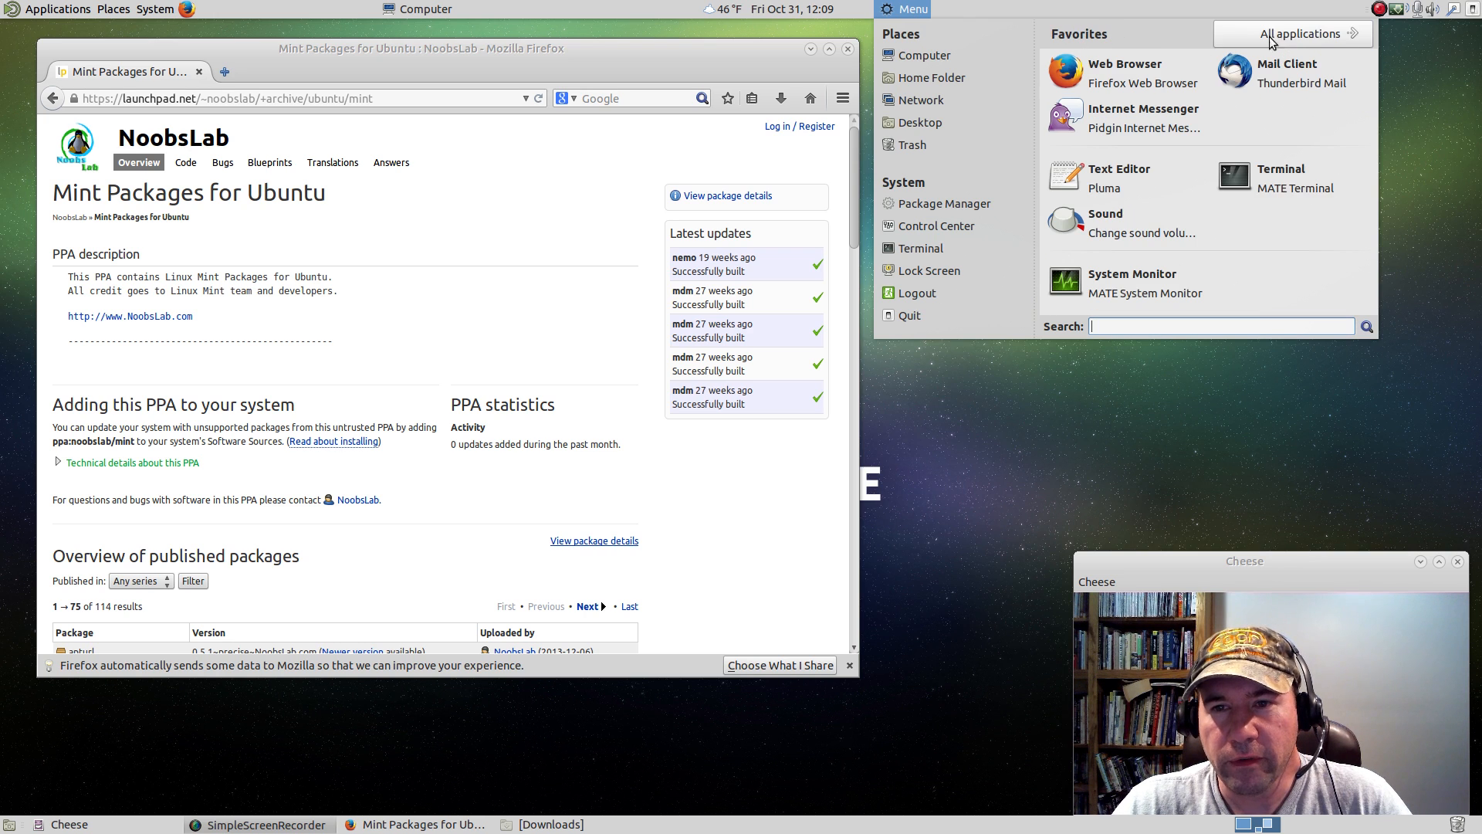
click(1276, 36)
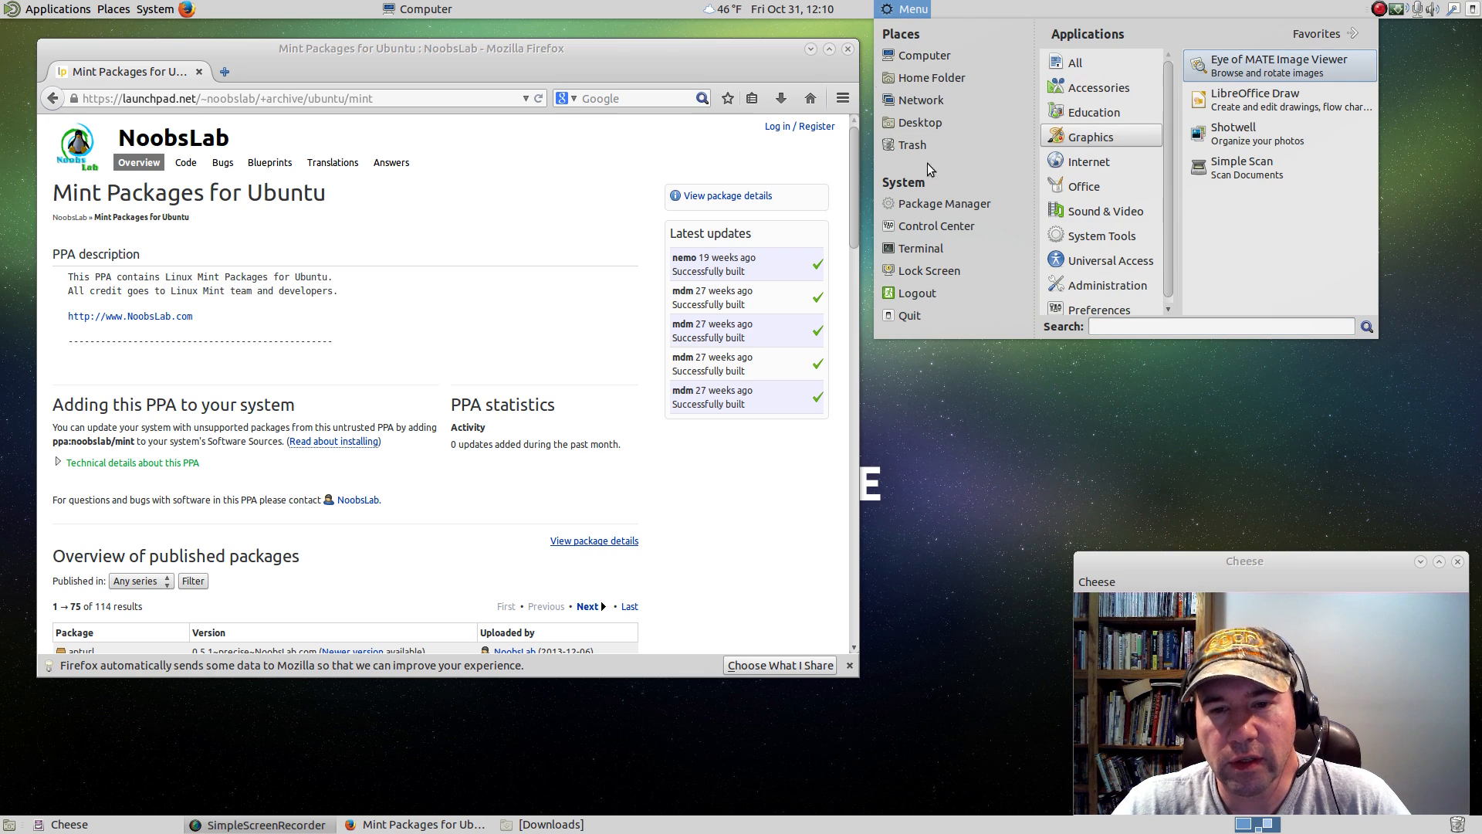
mouse_move(1118, 77)
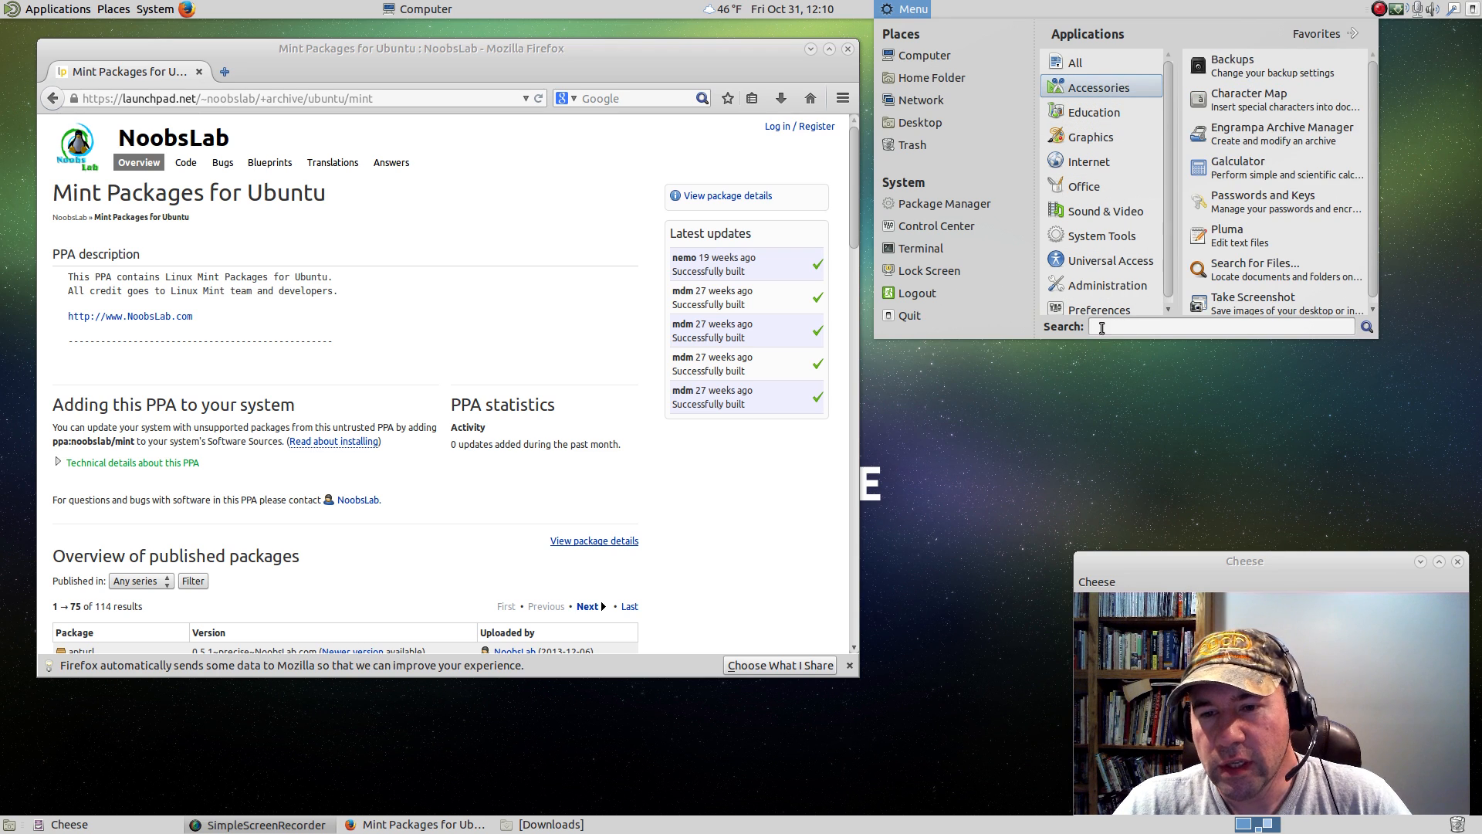
Search mintMenu for "compiz" and for "libreo", and close the menu.
click(1102, 327)
text(co)
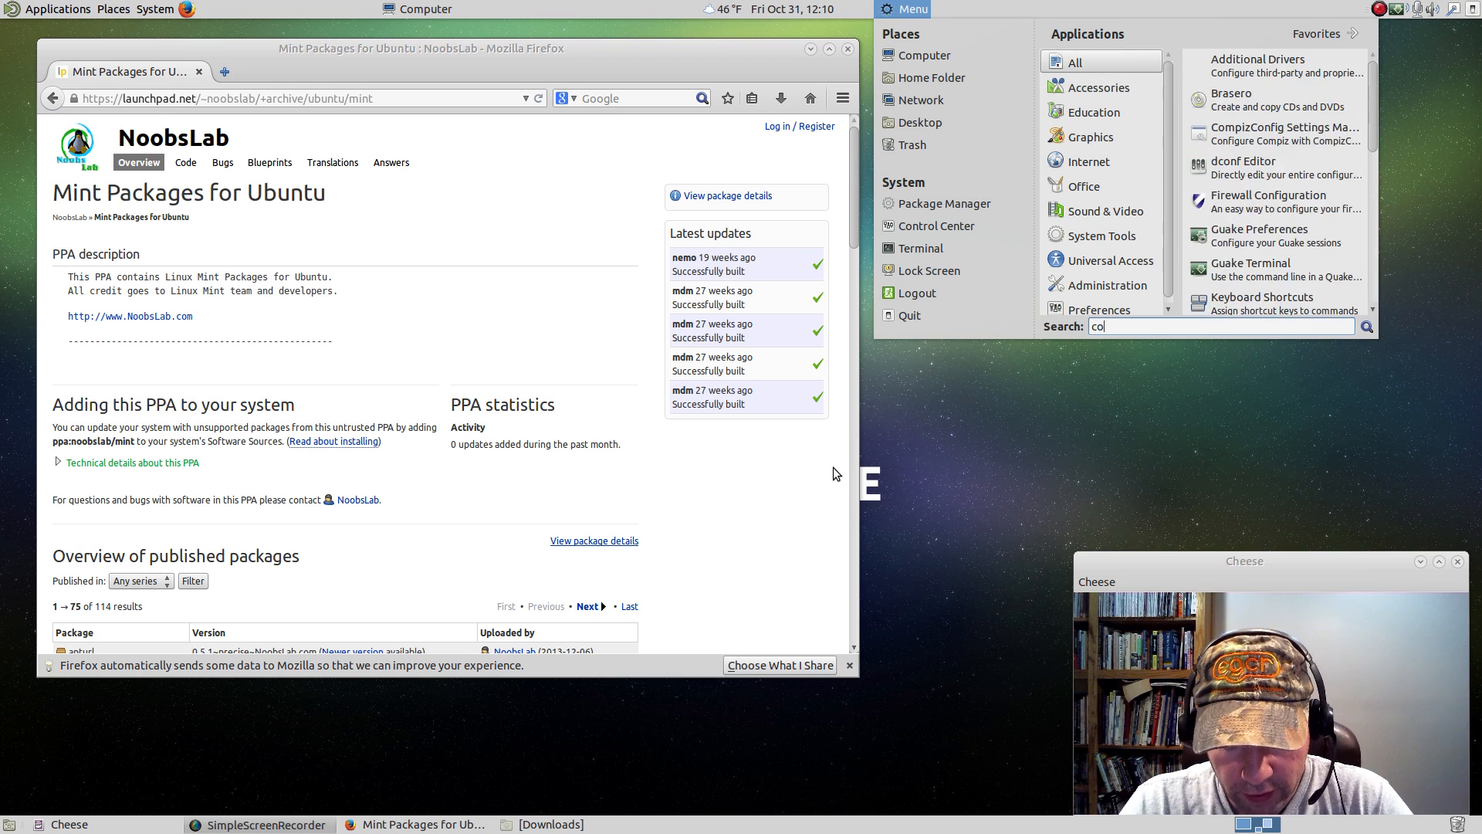
text(mpiz)
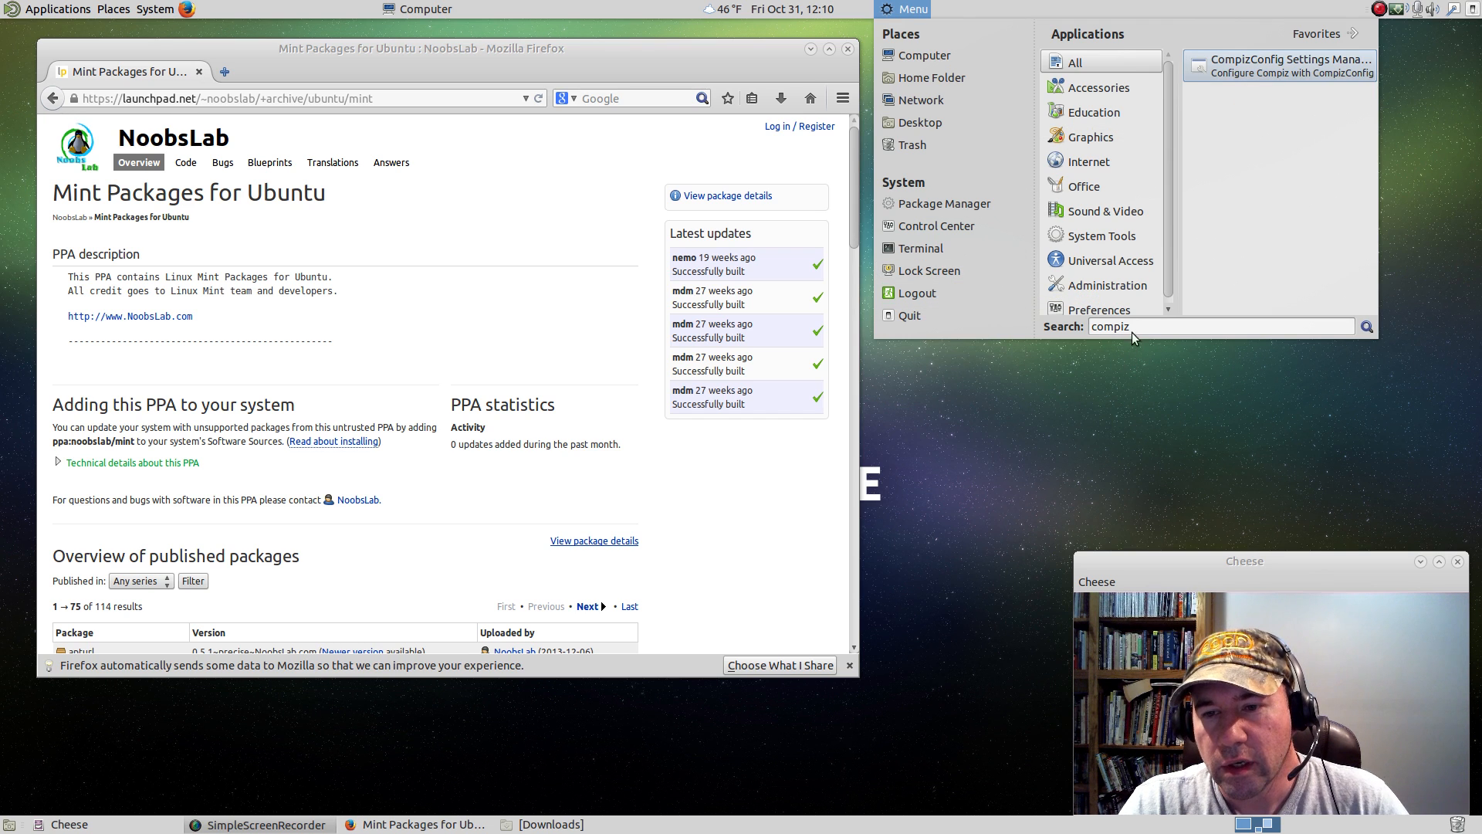
key(BackSpace)
key(BackSpace)
key(BackSpace)
key(BackSpace)
key(BackSpace)
key(BackSpace)
text(libreo)
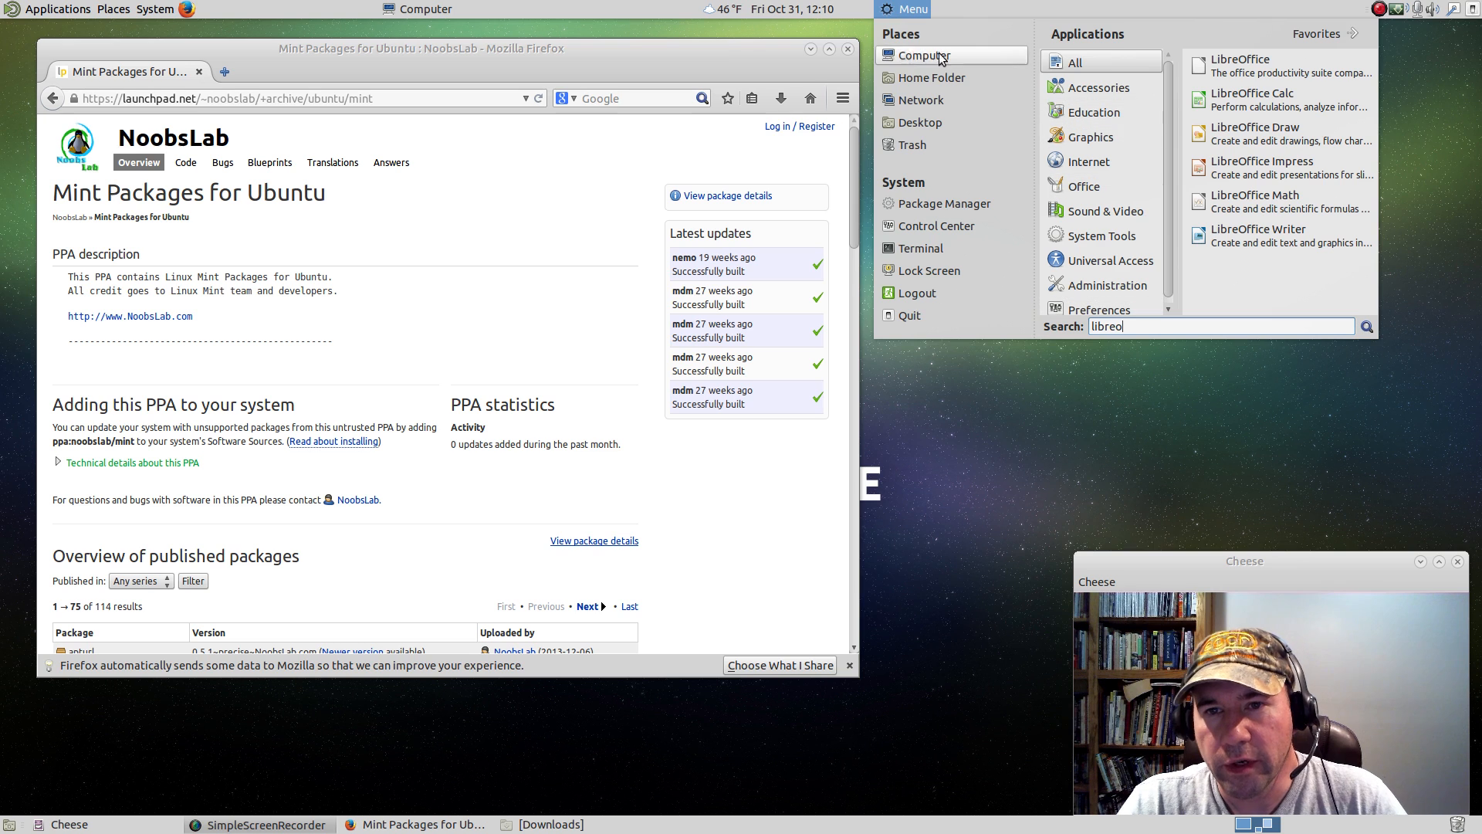
click(889, 8)
Search the GNOME Main Menu for "libreoffice".
click(424, 10)
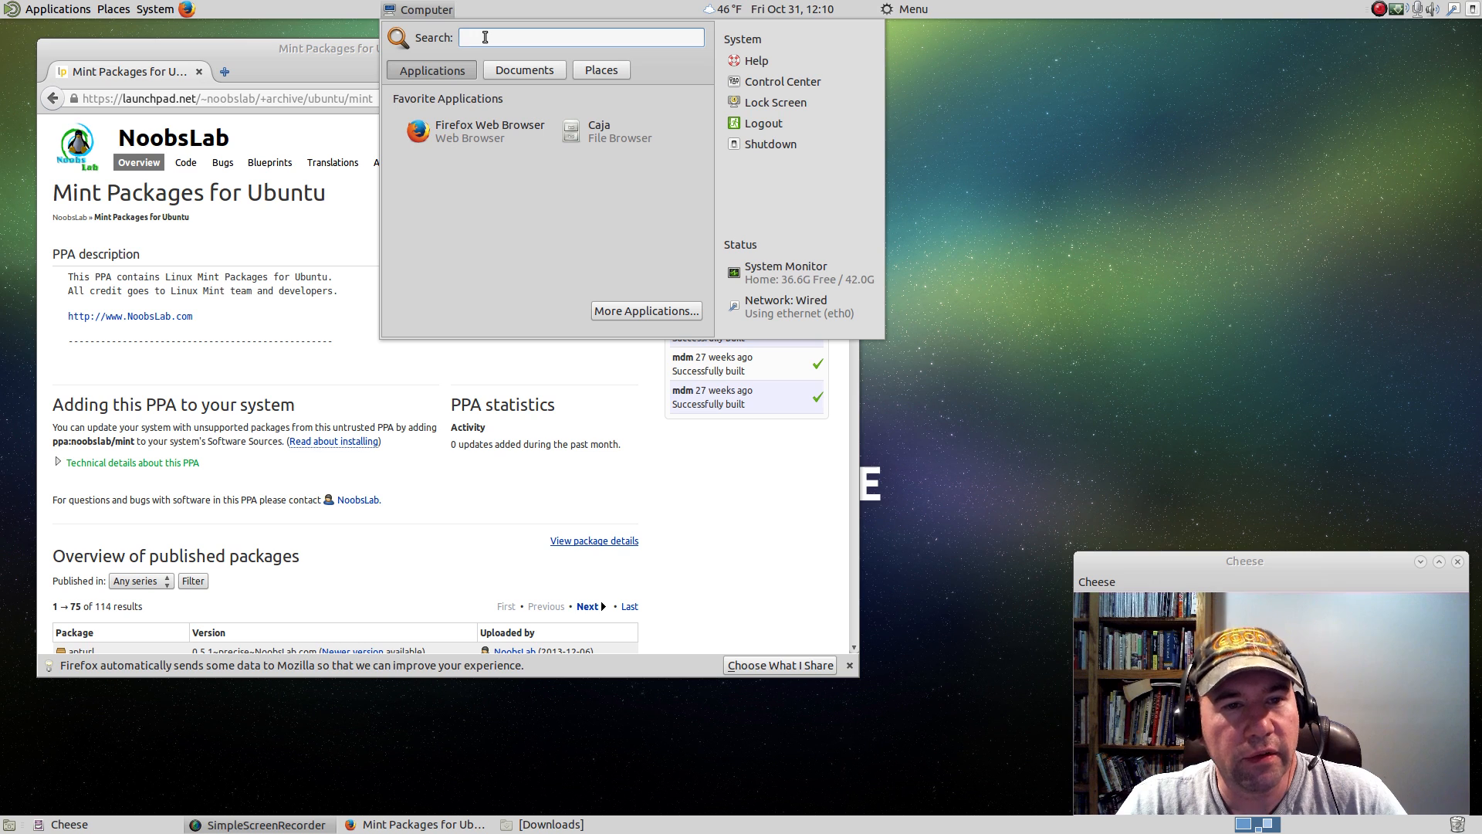
text(lib)
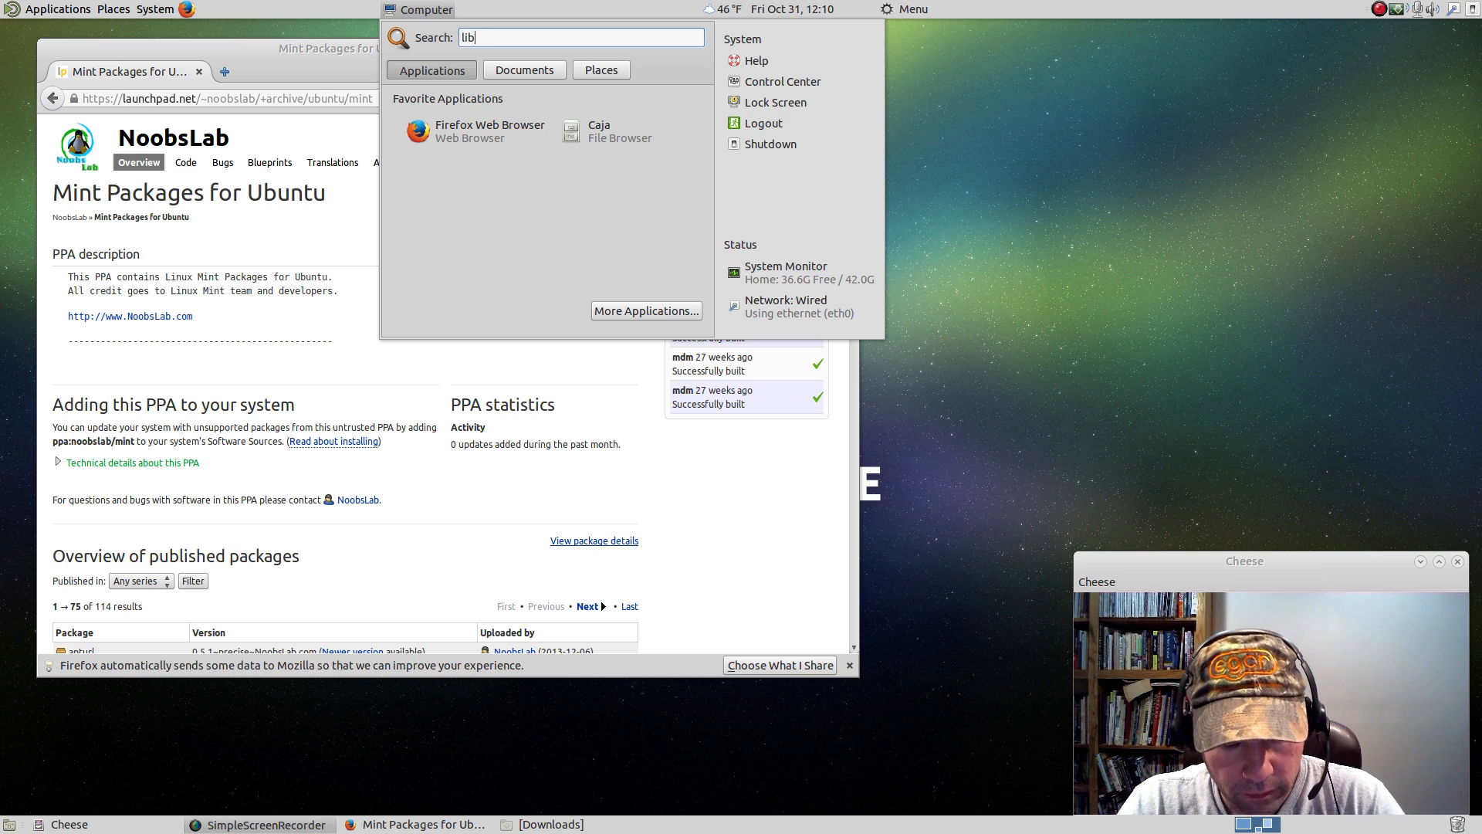
text(reoffice)
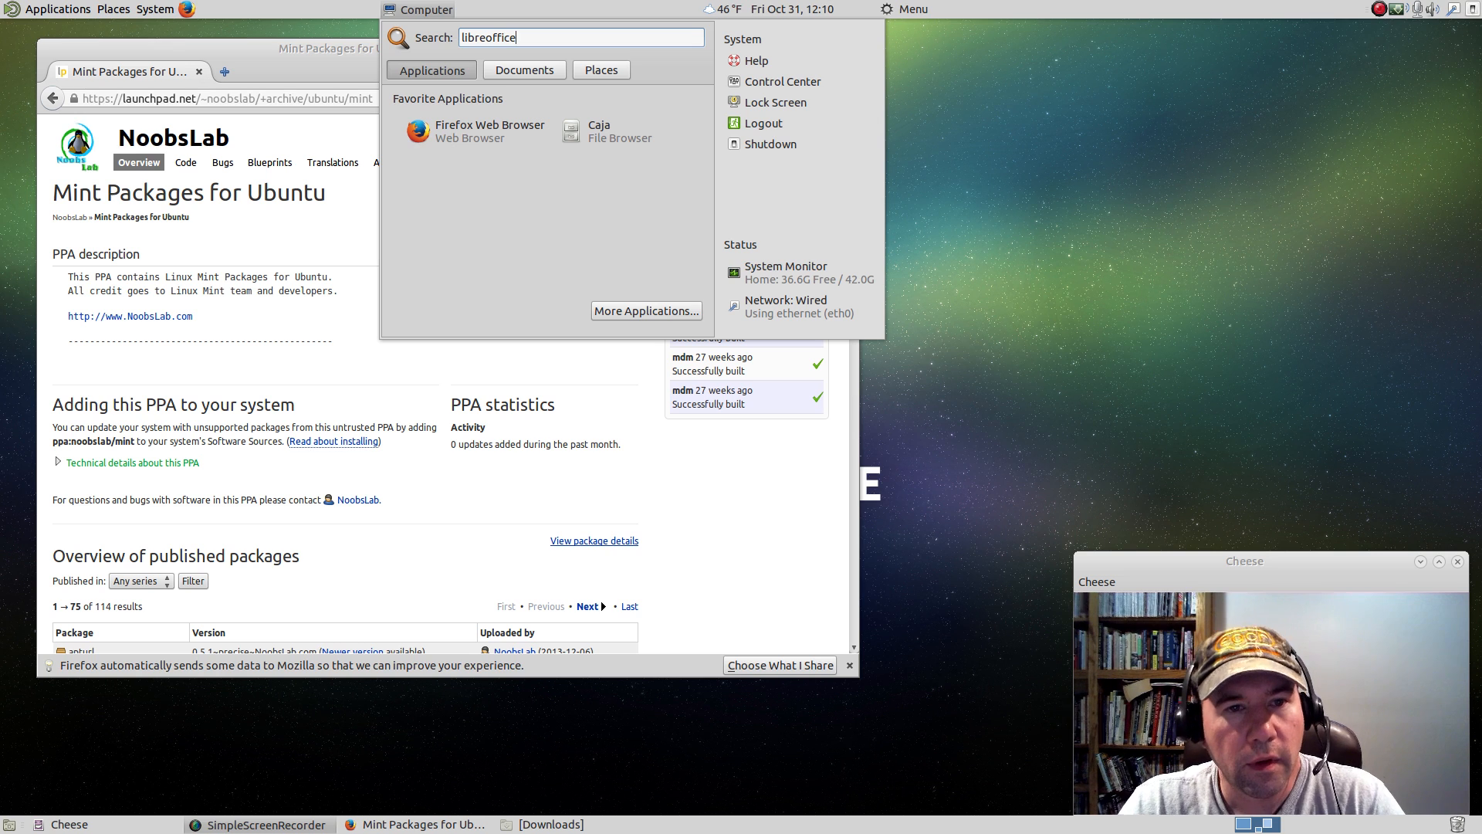
Run the "libreoffice" file search from the GNOME Main Menu and close the search window.
key(Return)
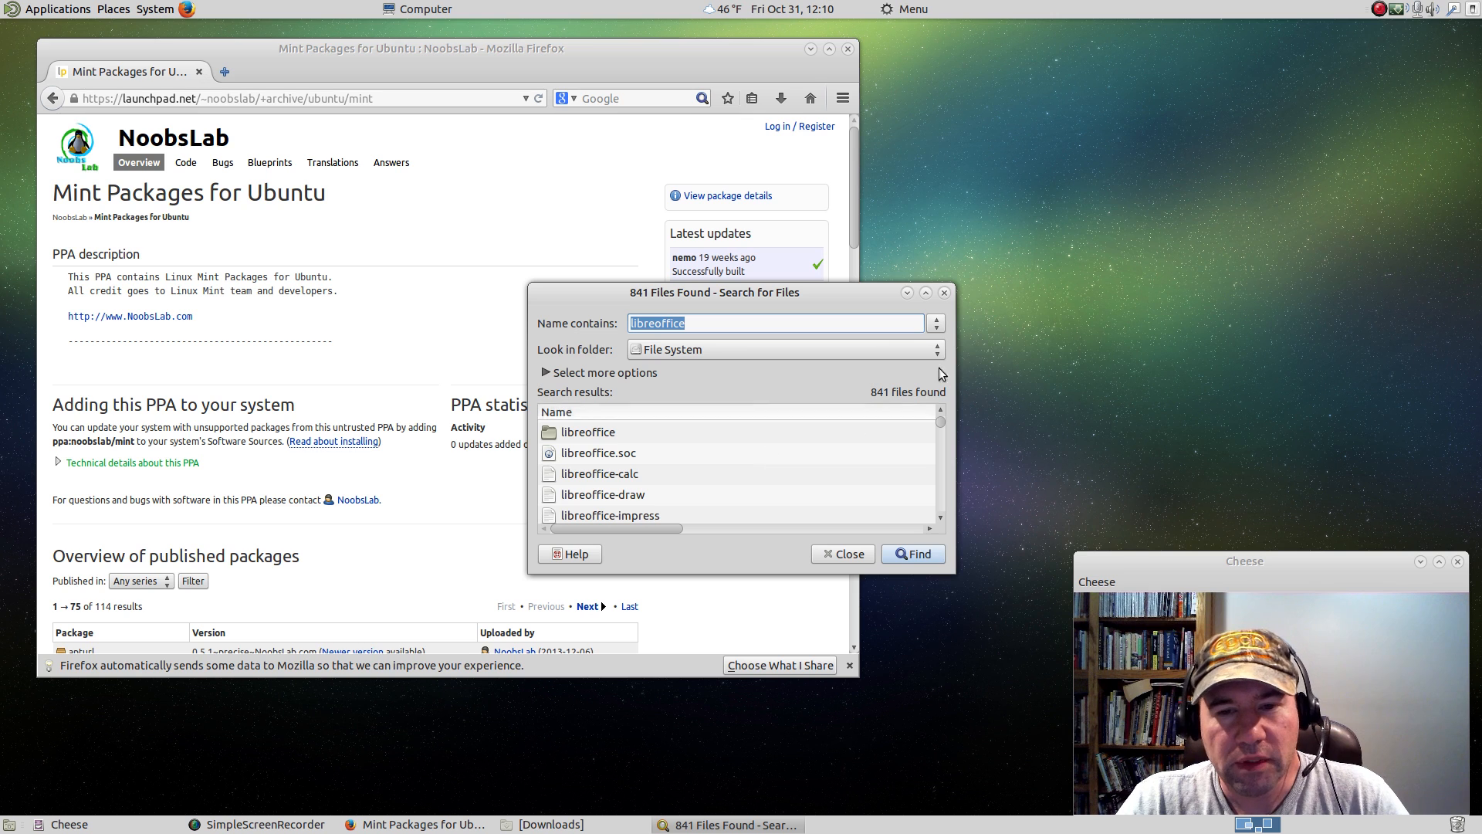
click(947, 293)
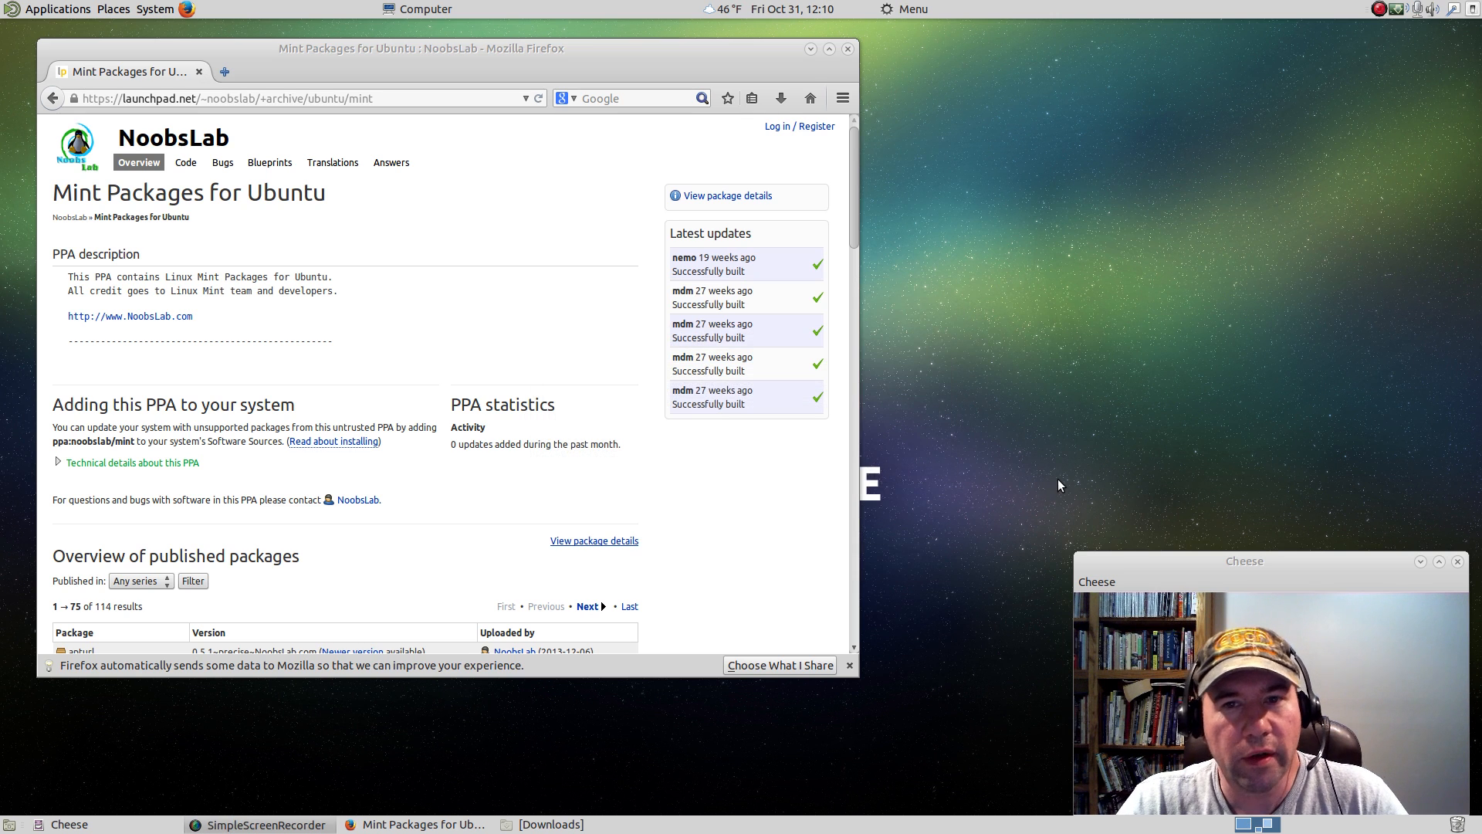
Remove the GNOME Main Menu and mintMenu from the top panel.
right_click(437, 9)
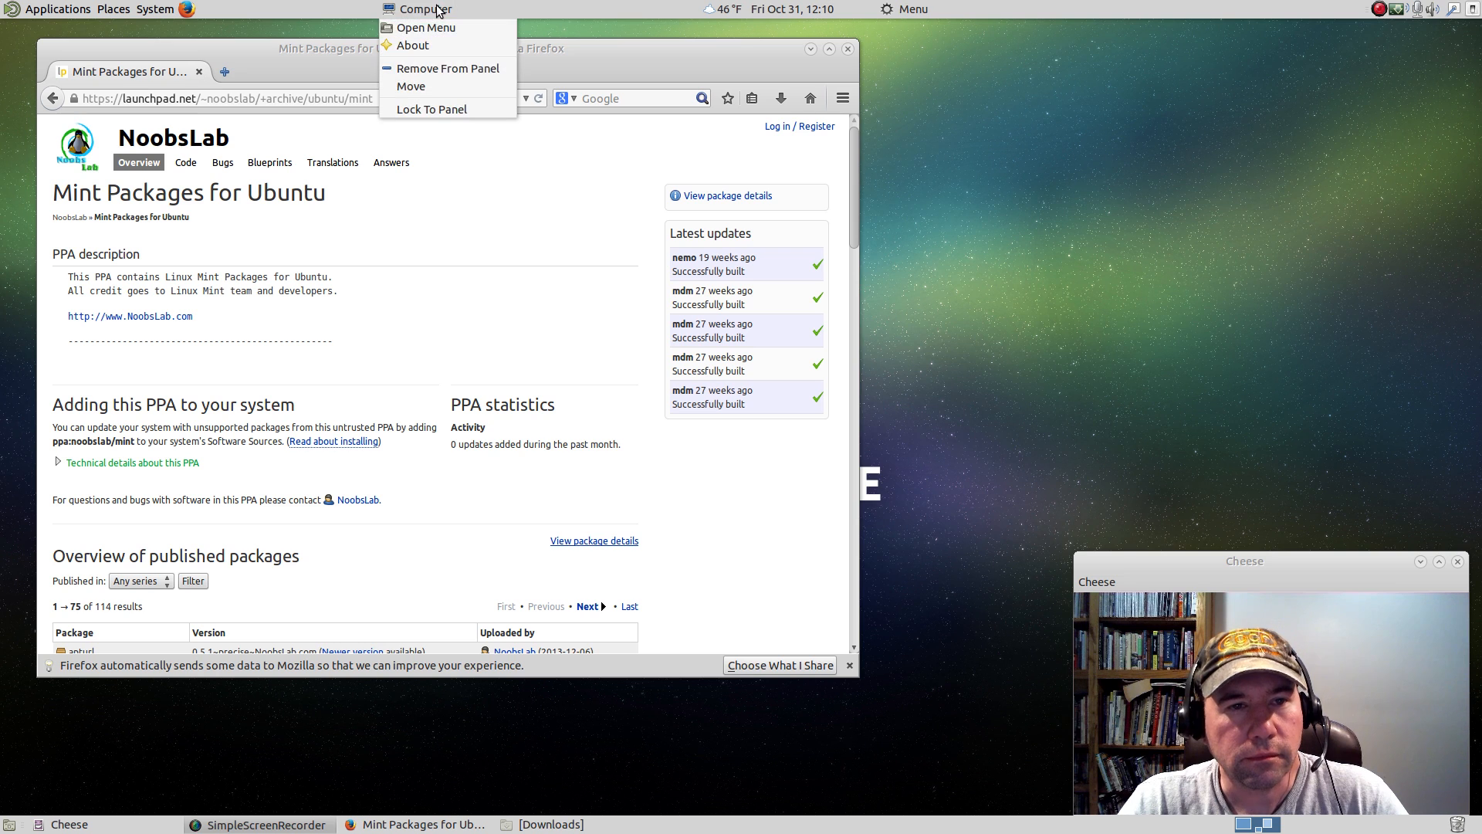
click(416, 69)
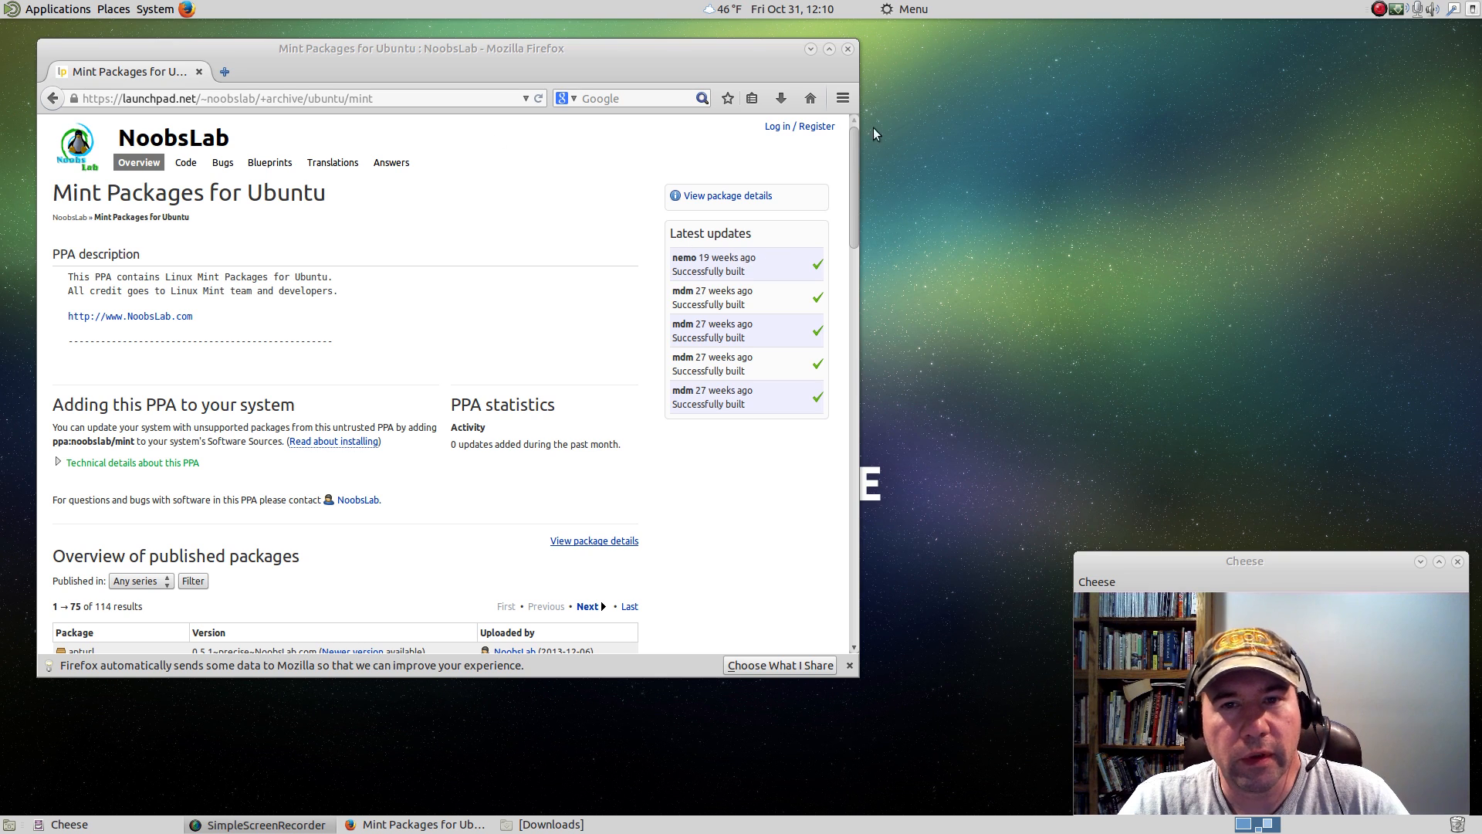
right_click(901, 11)
click(918, 102)
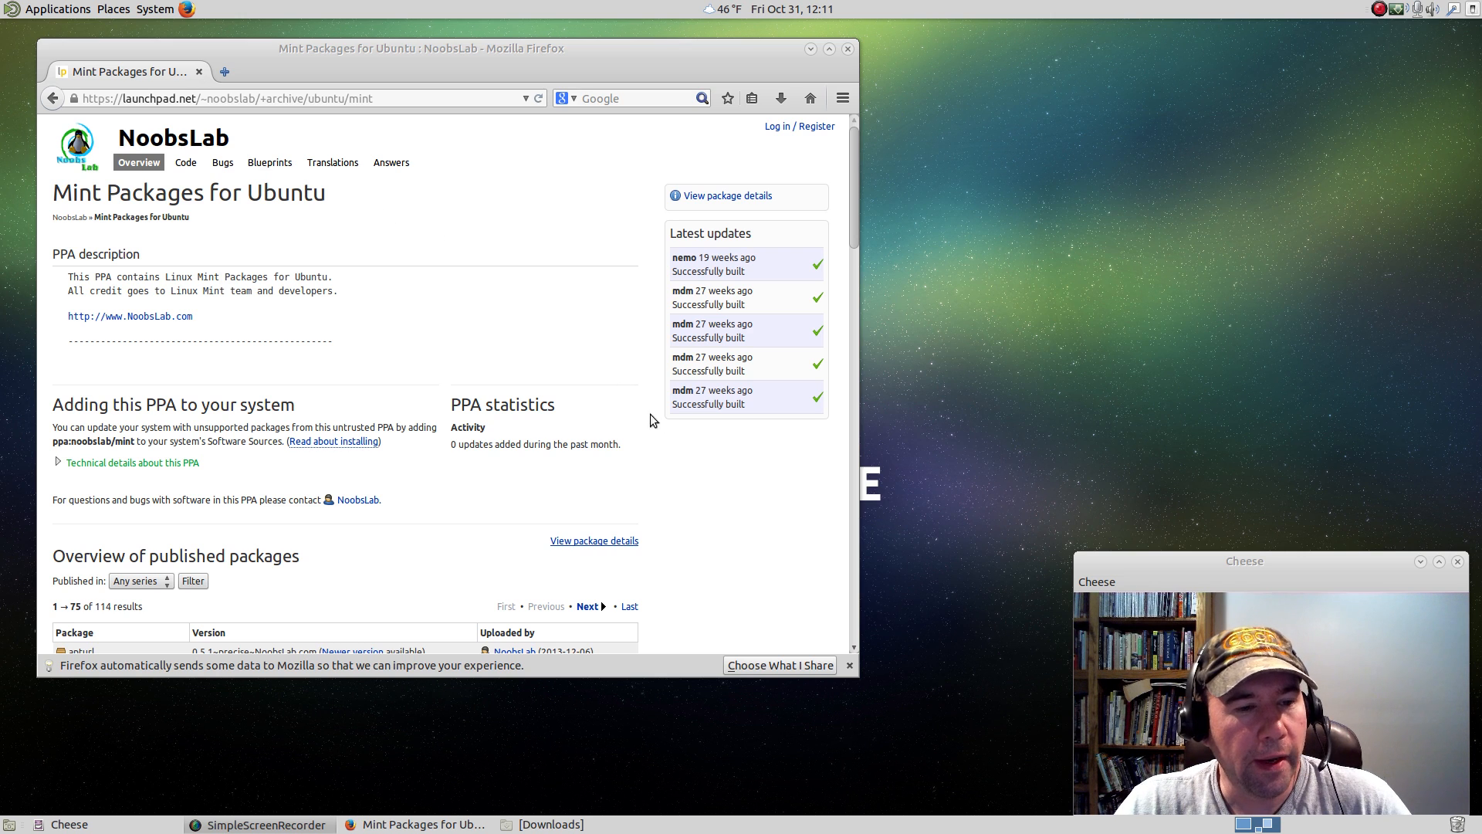
Look over the Mint Packages for Ubuntu PPA page and open its package details.
scroll(729, 472, down, 3)
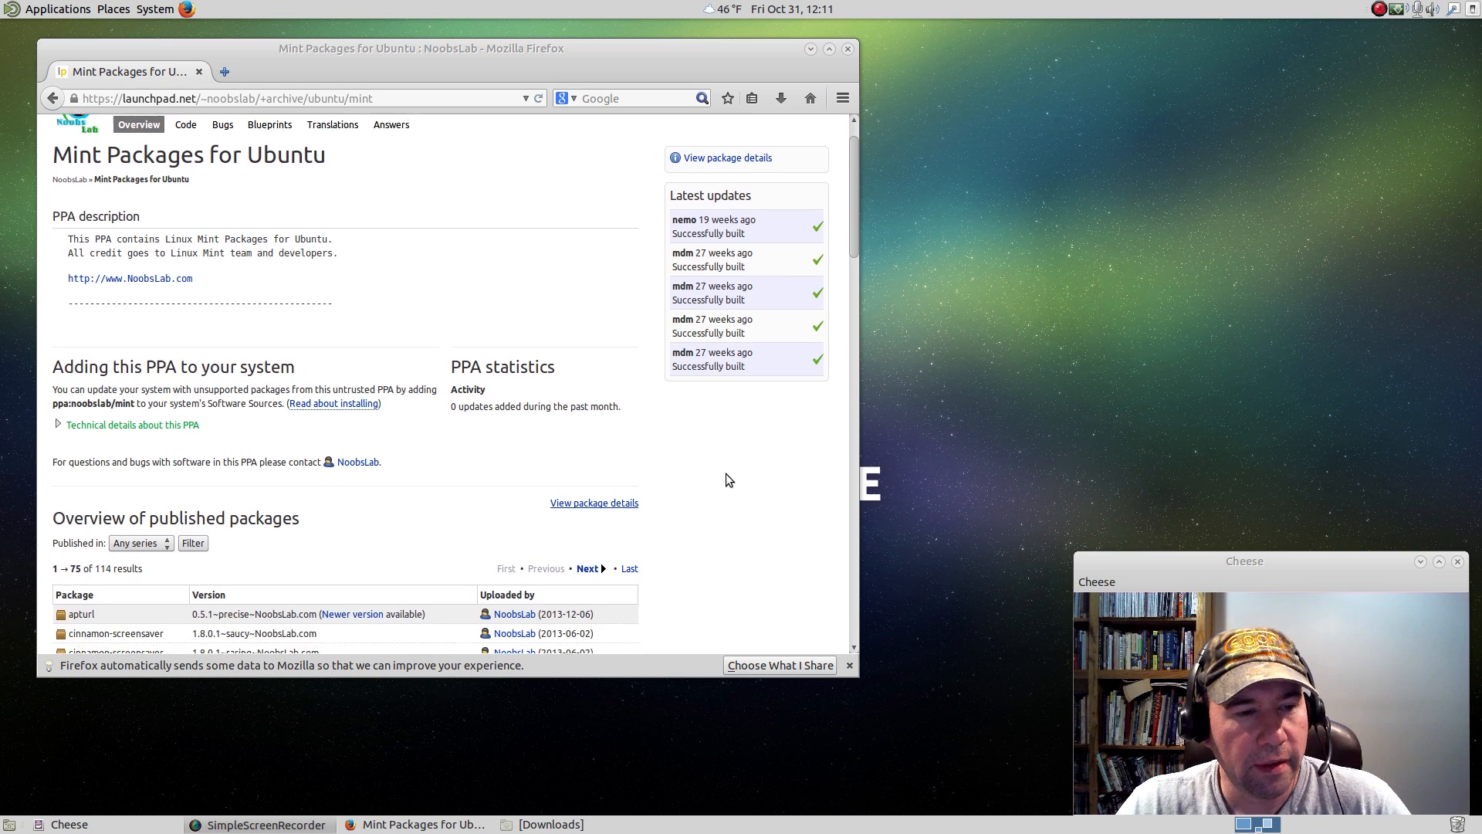
scroll(726, 476, down, 4)
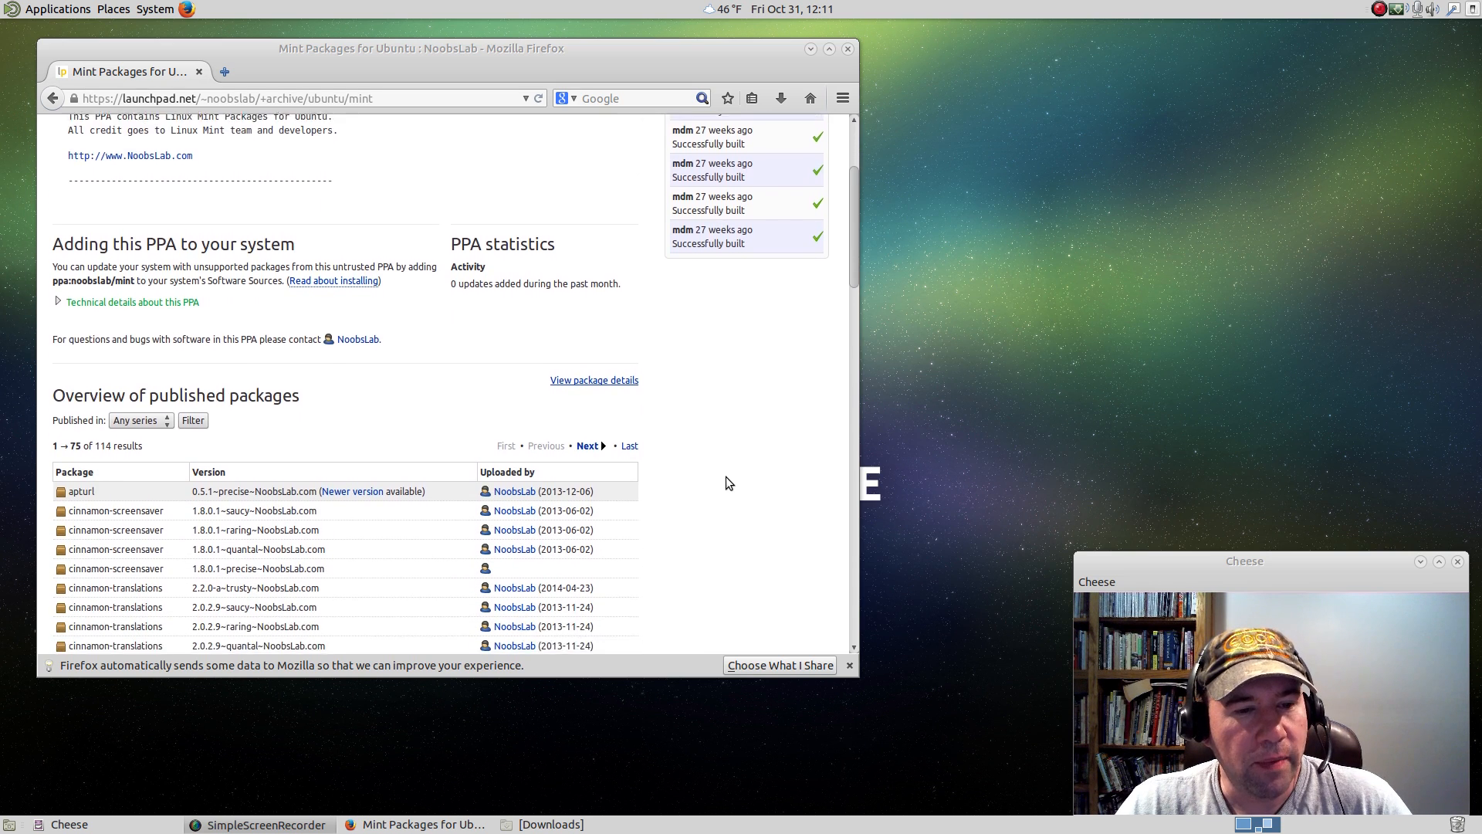
scroll(725, 475, up, 6)
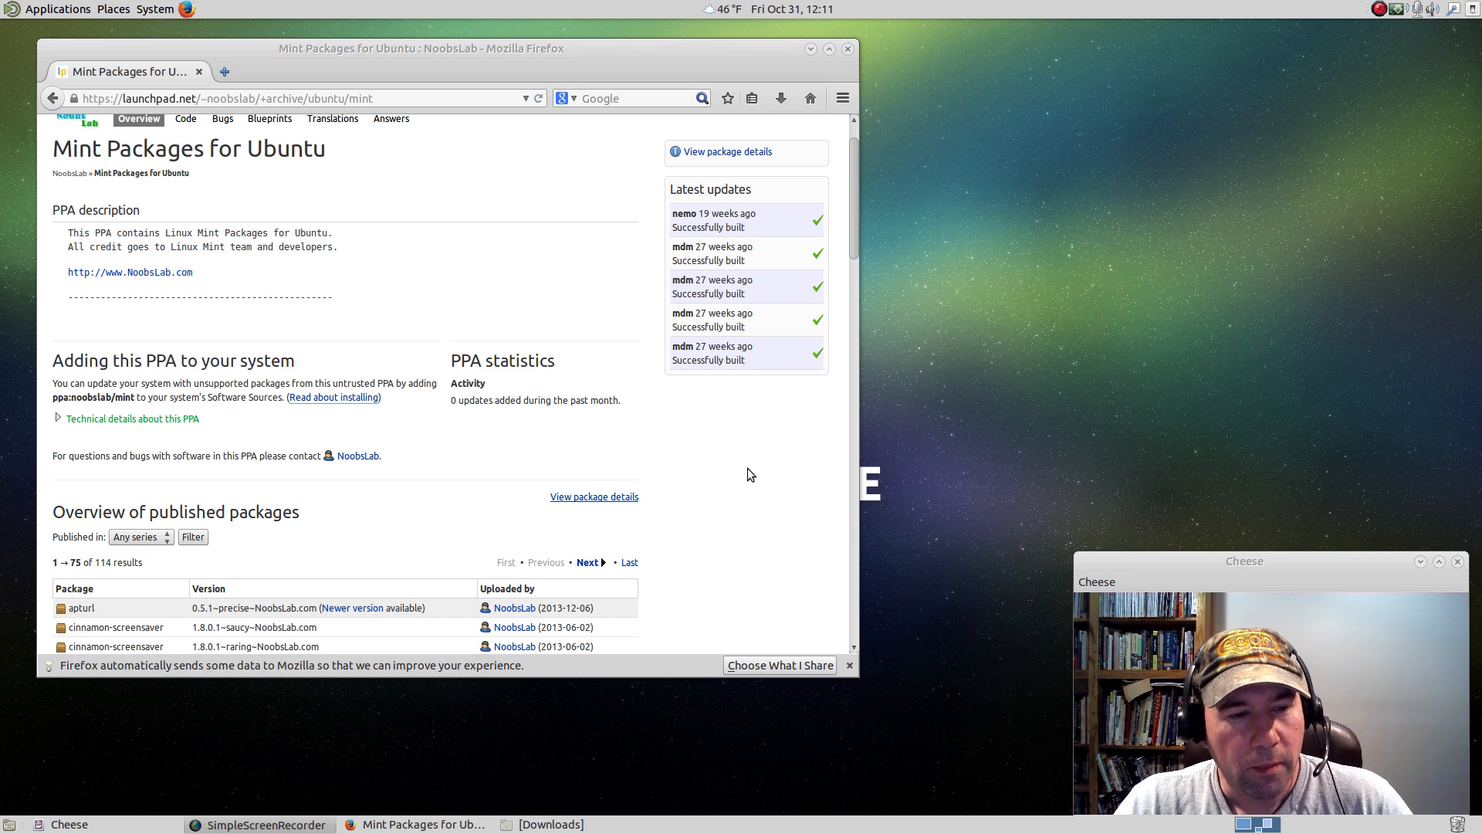
scroll(747, 484, down, 3)
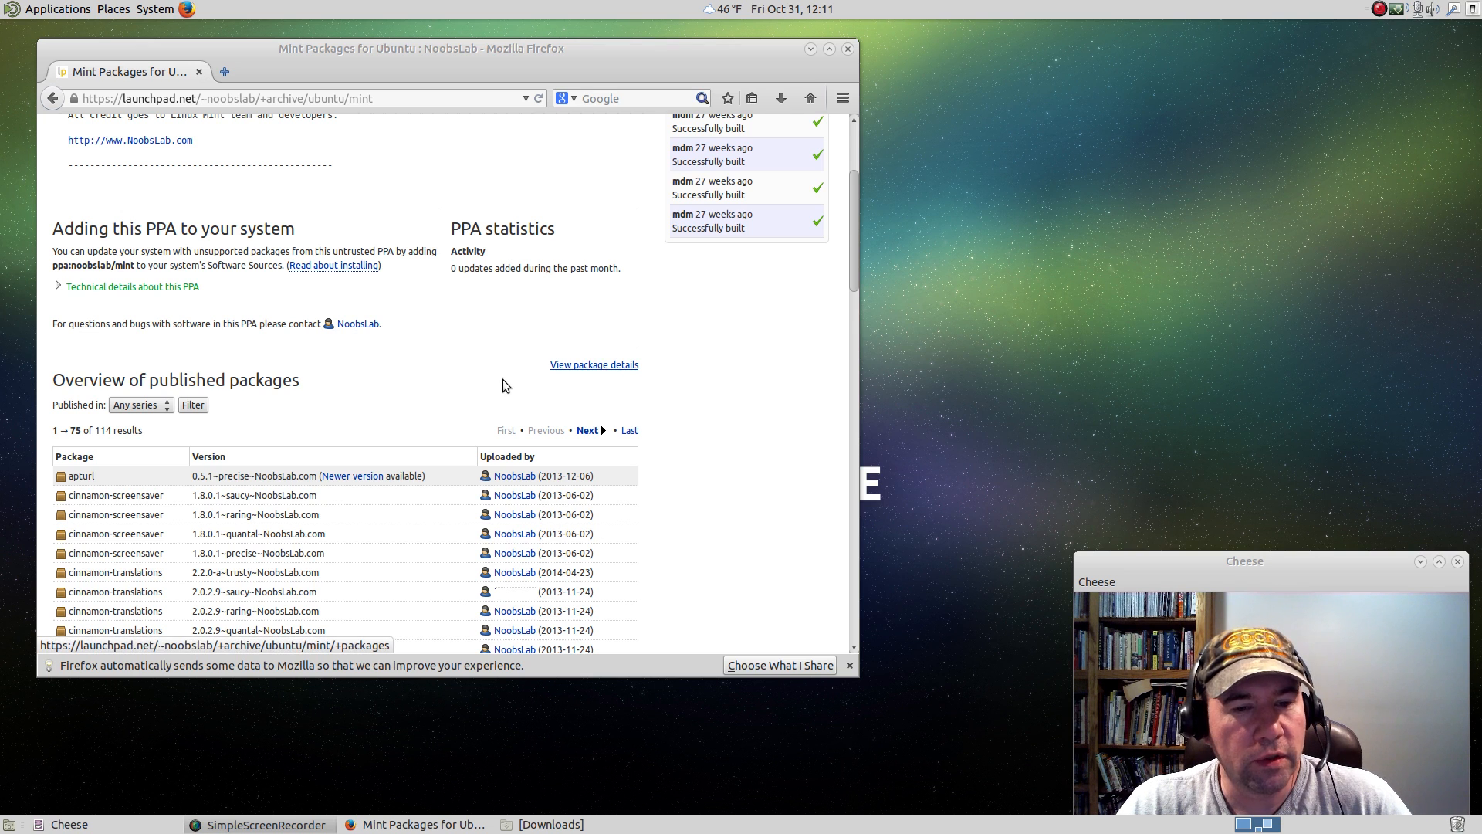
scroll(637, 455, up, 3)
scroll(647, 463, down, 1)
scroll(617, 452, down, 1)
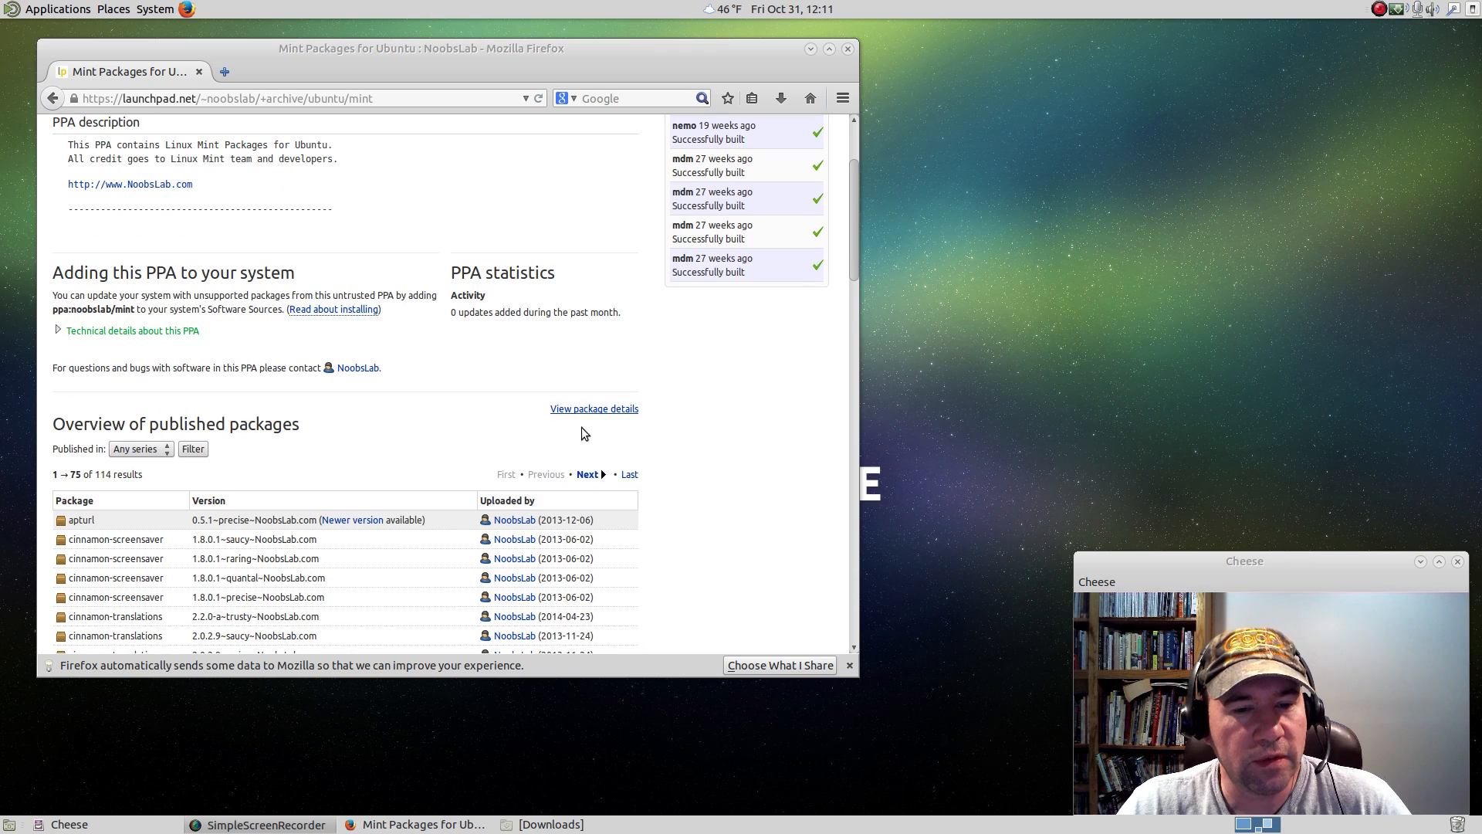
click(599, 409)
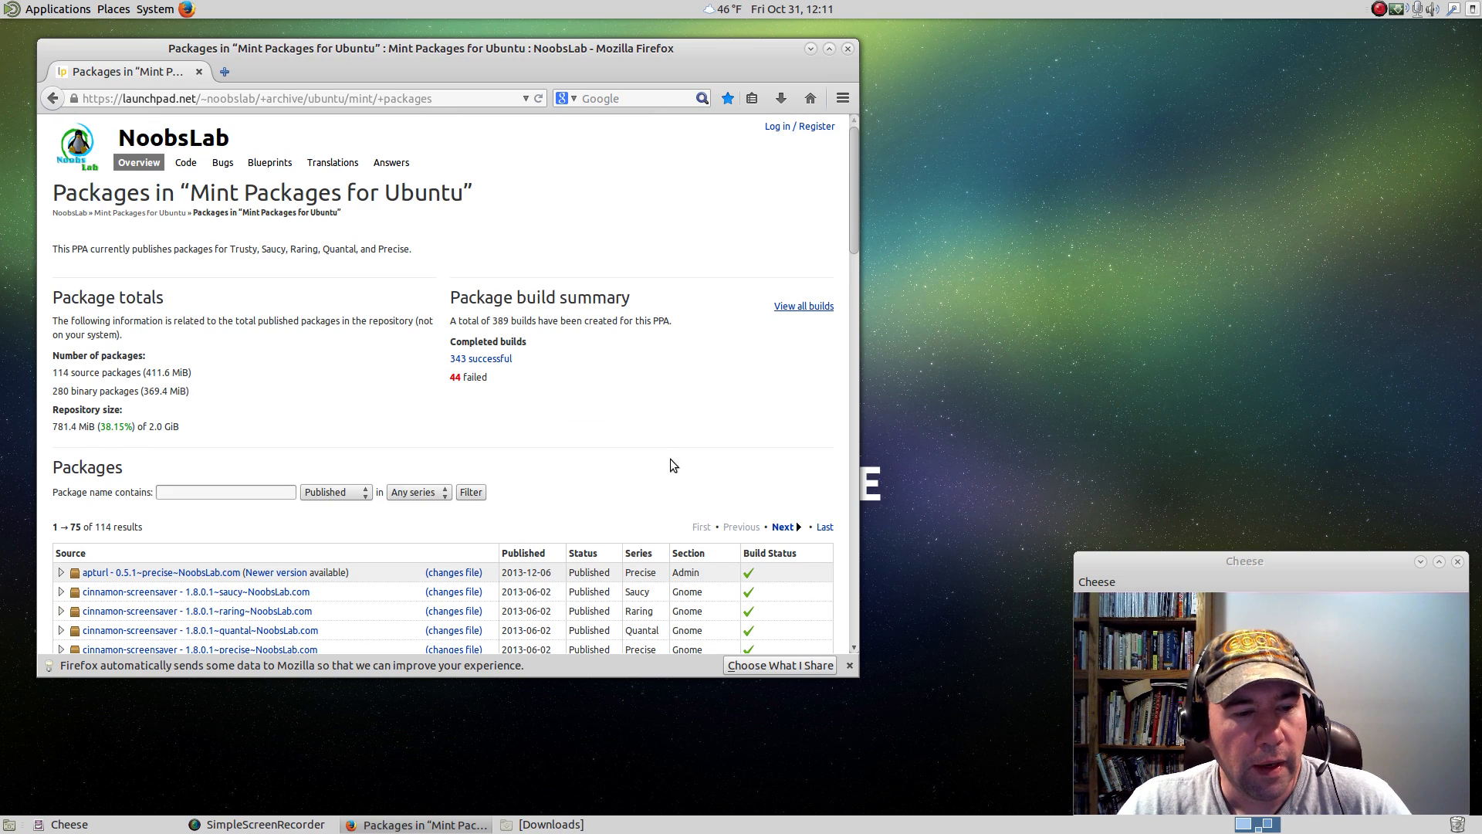
Look through the PPA's package list and expand the cjs - 2.2.0-a~trusty~NoobsLab.com entry.
scroll(622, 440, down, 10)
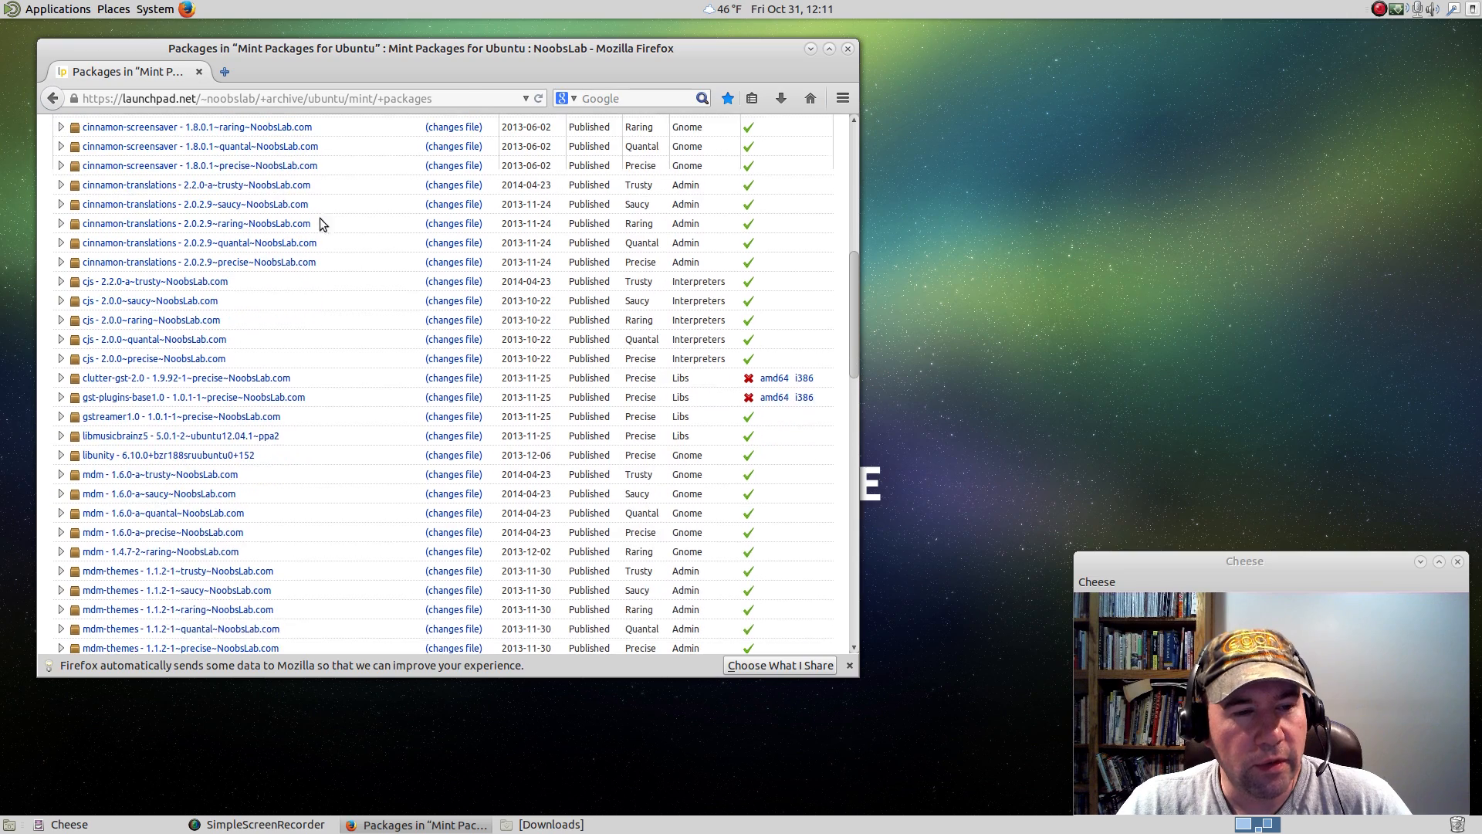
scroll(430, 382, up, 3)
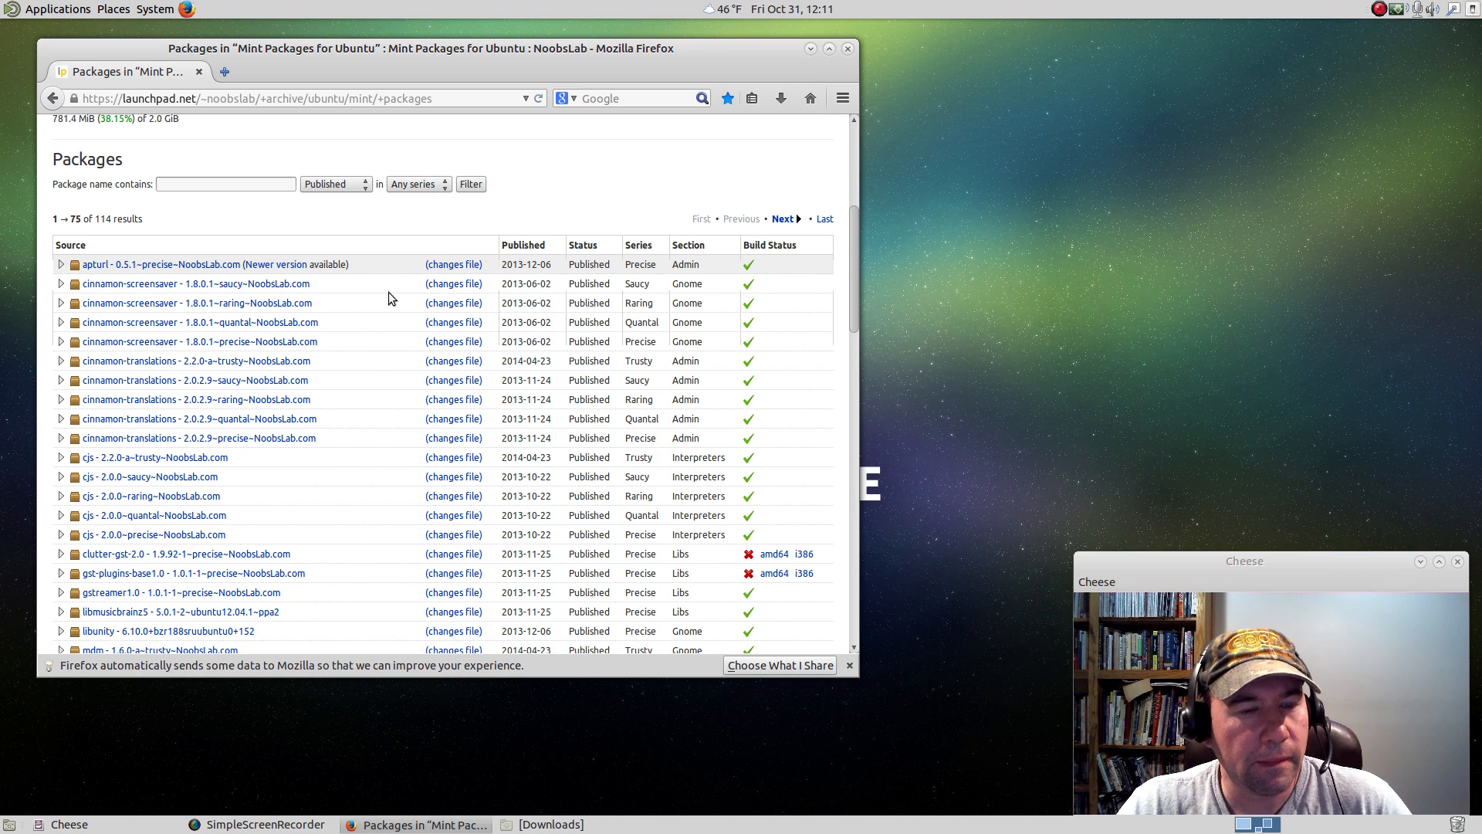
scroll(377, 394, down, 2)
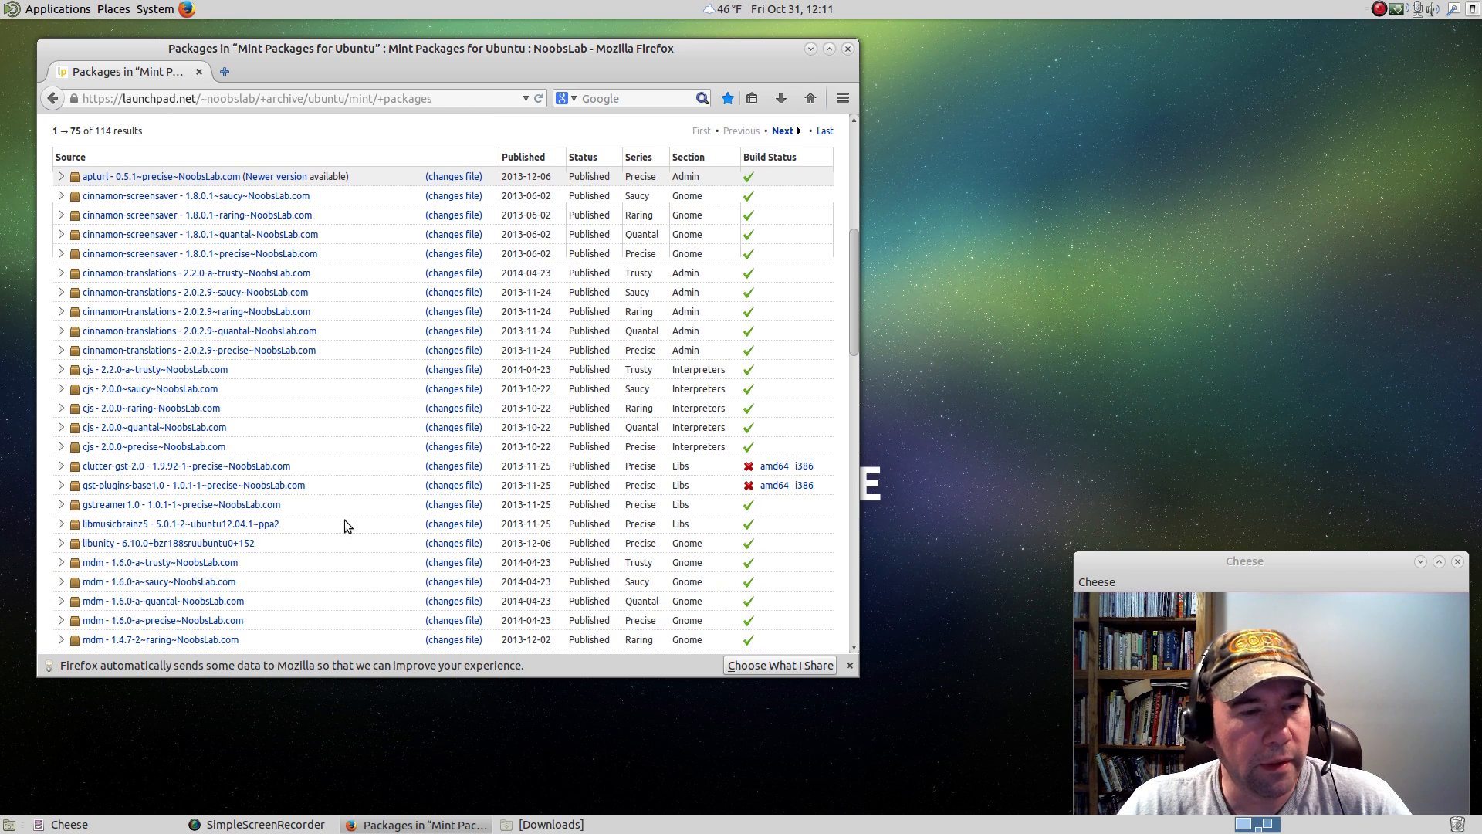
click(174, 372)
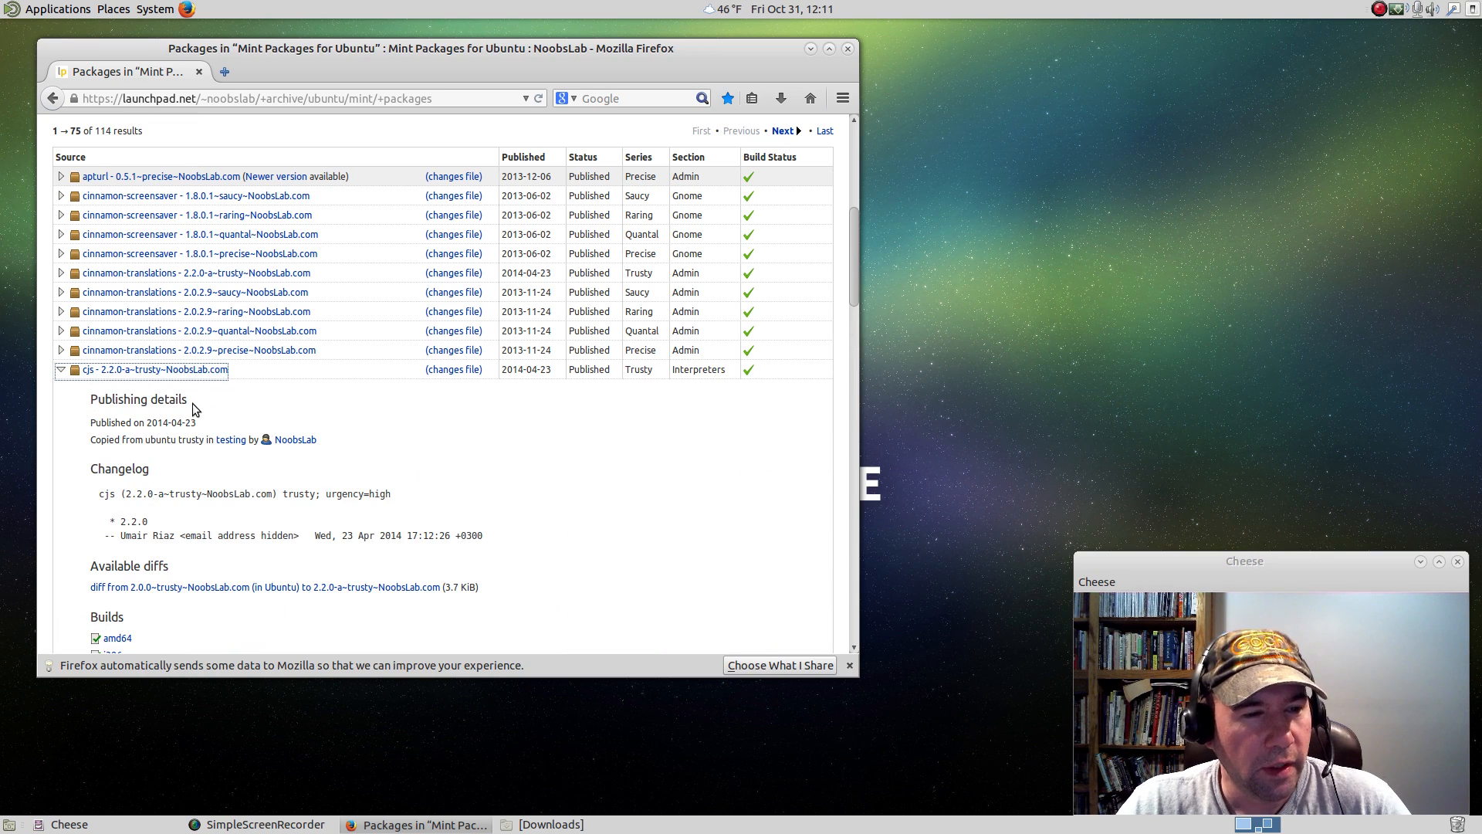
Examine the builds and downloadable package files of the expanded cjs entry, and close the browser.
scroll(488, 435, down, 9)
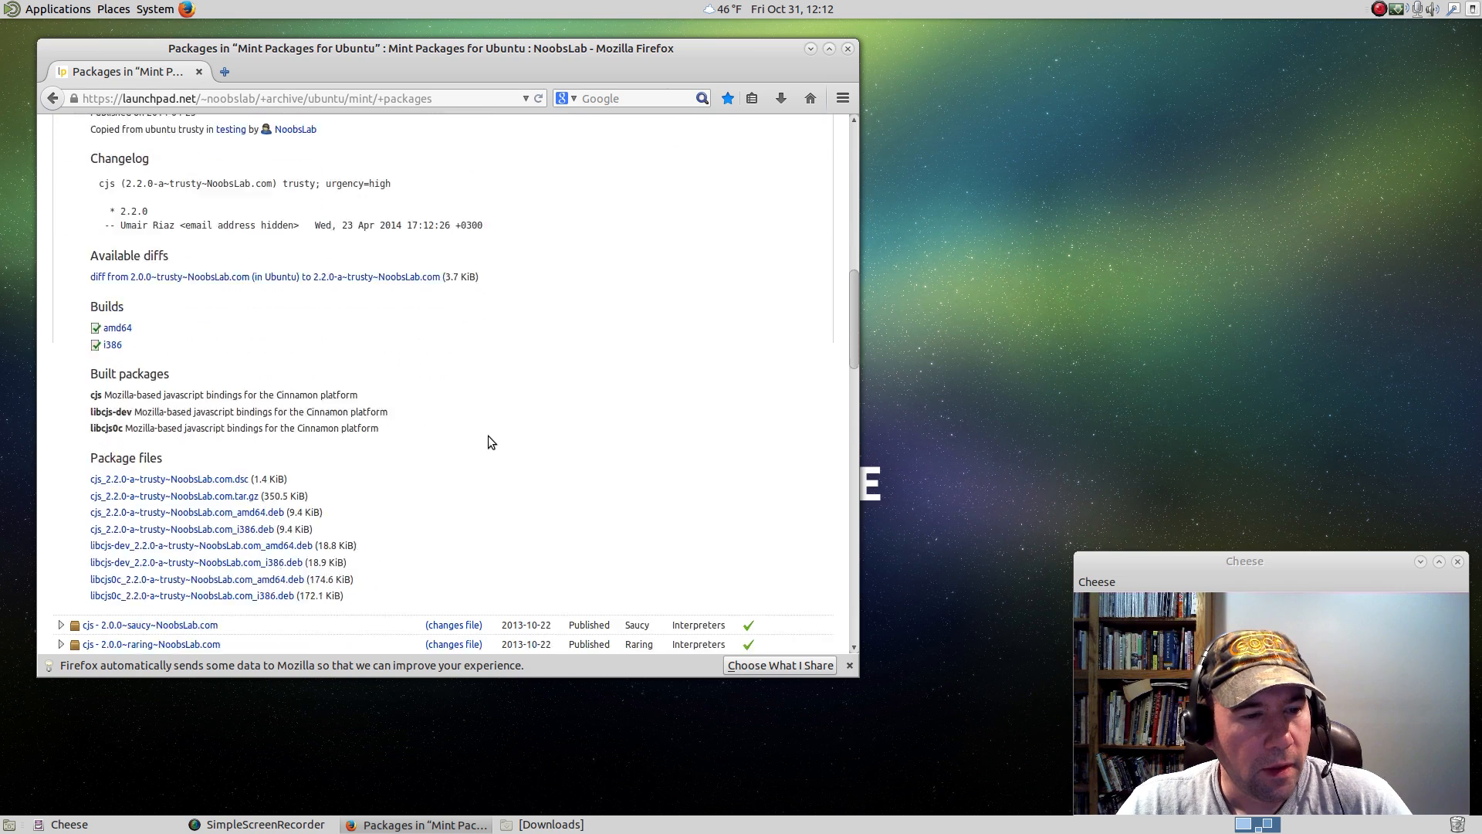
scroll(437, 399, up, 4)
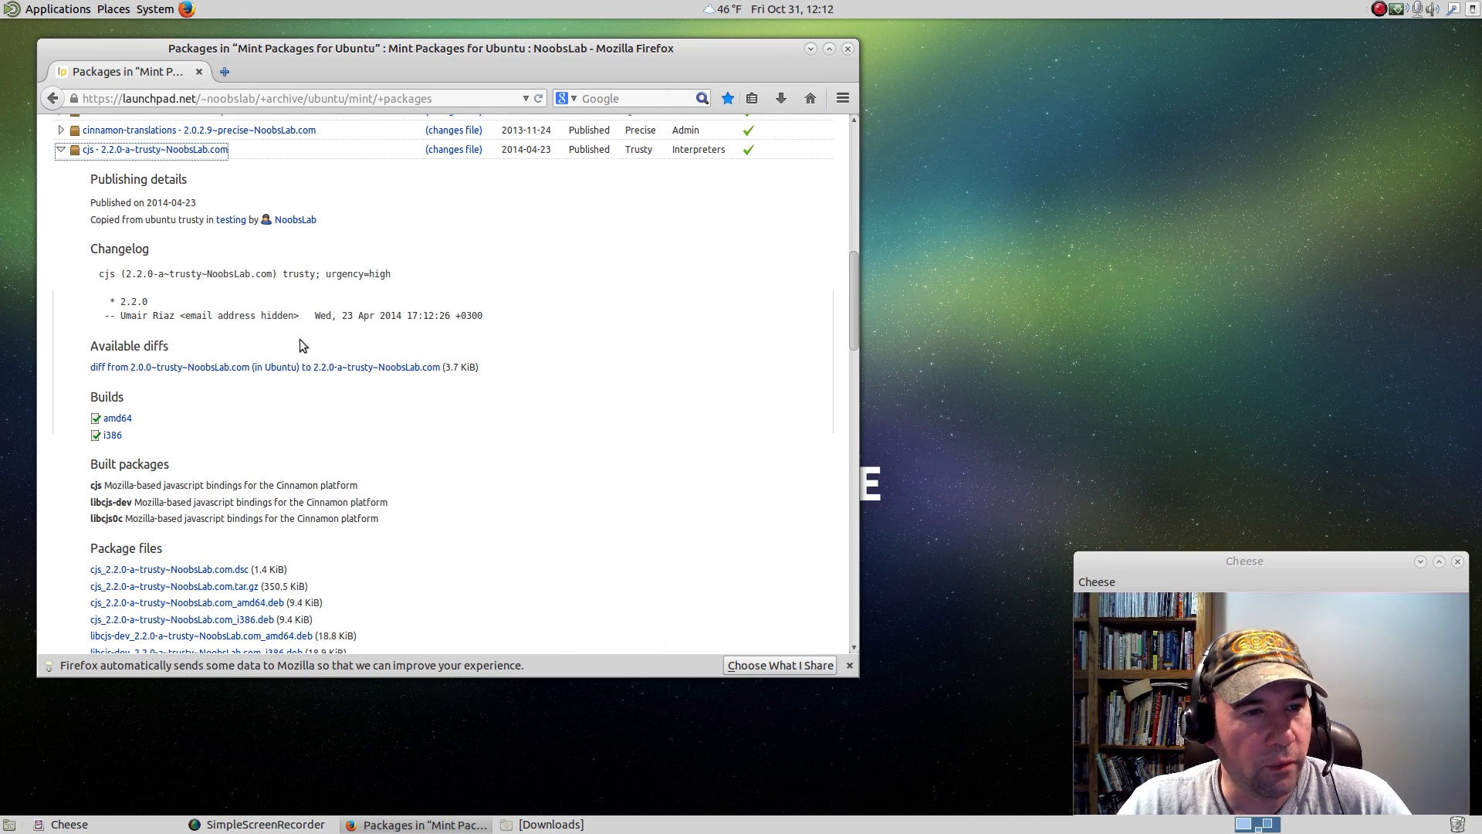
scroll(417, 570, down, 4)
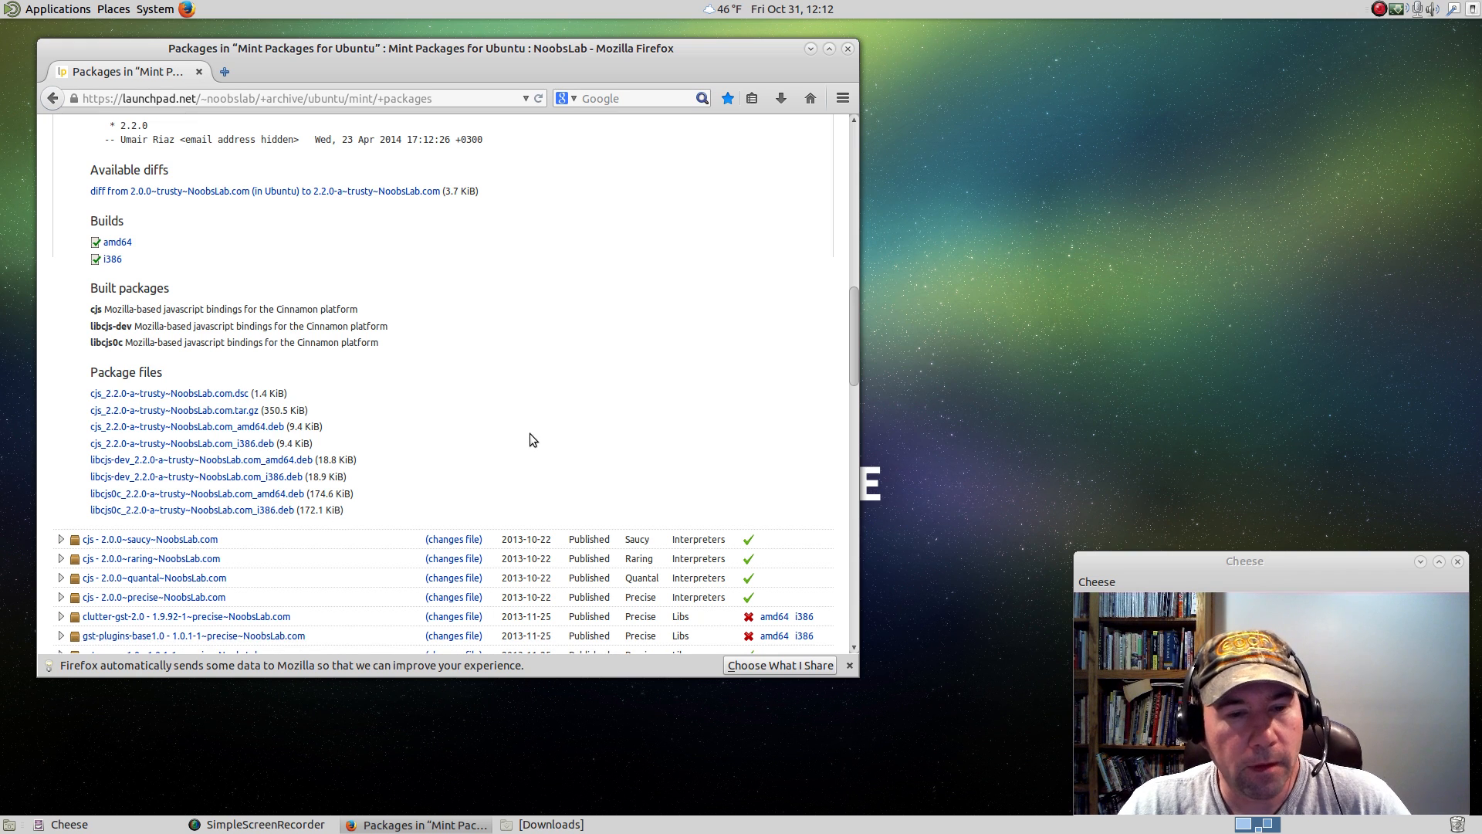
scroll(563, 361, down, 2)
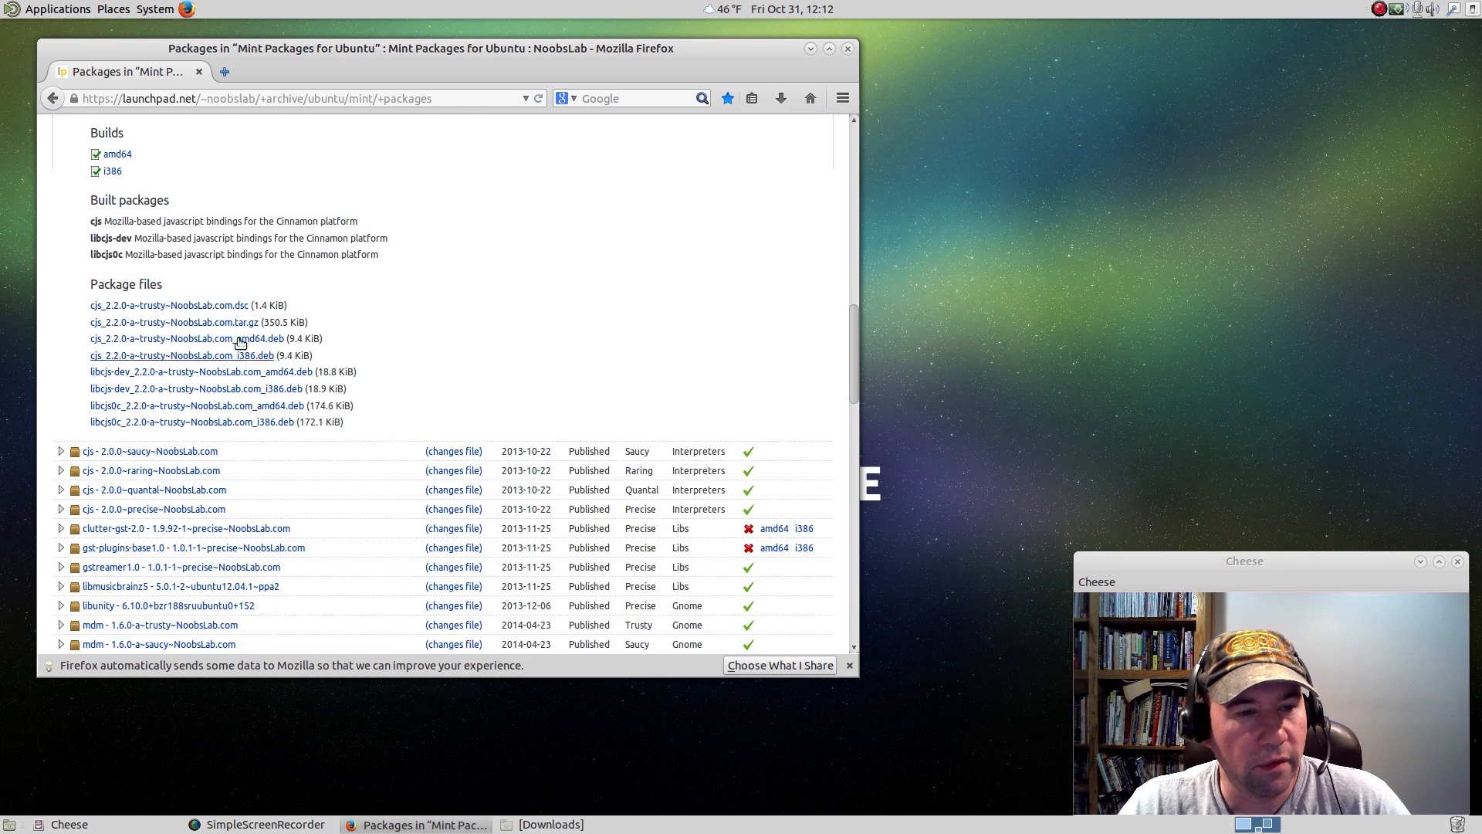
click(847, 50)
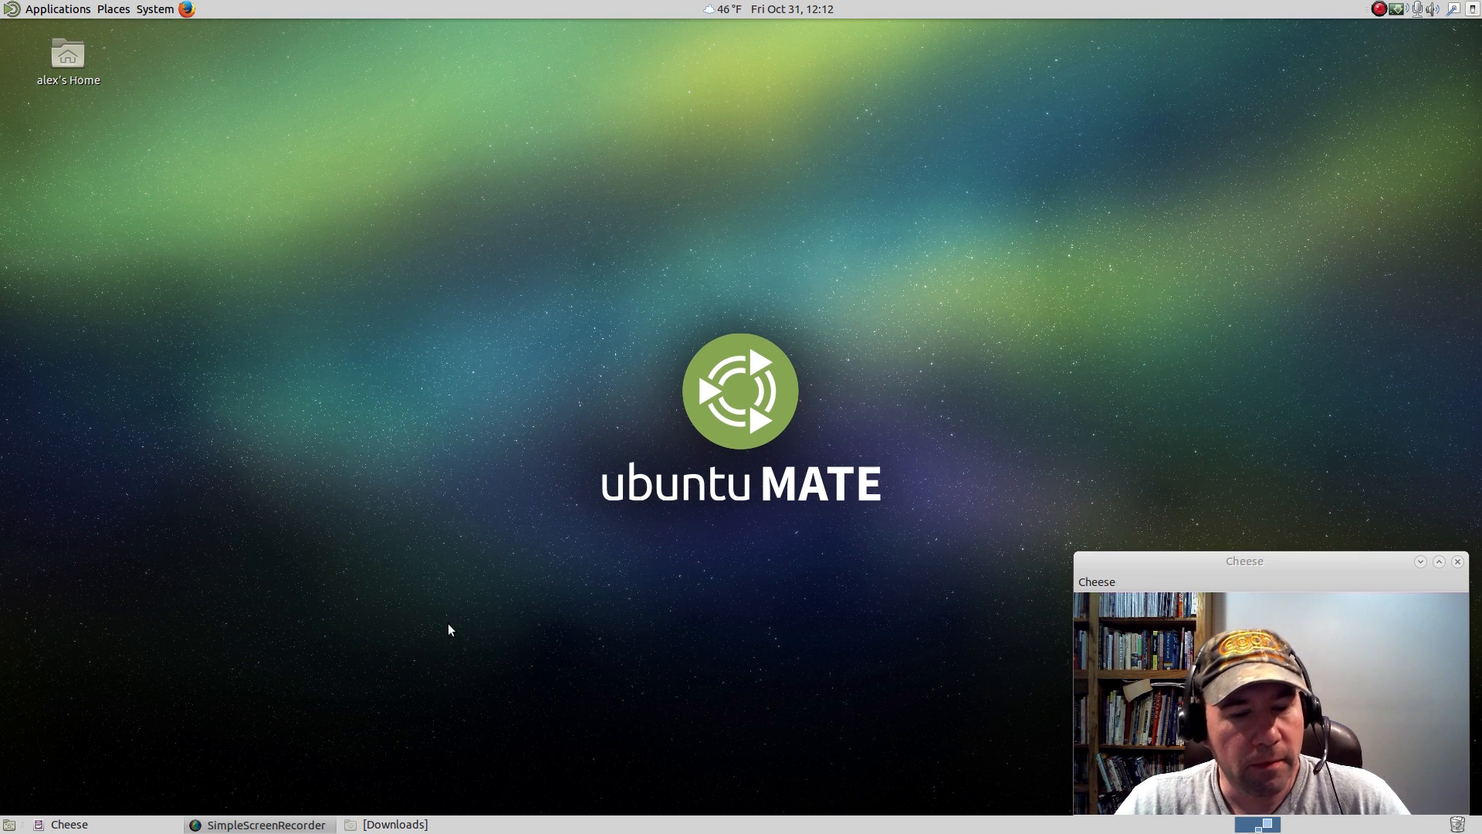
Show the Downloads folder and go through the mint-translations, mint-common and mintmenu .deb packages in turn.
click(392, 825)
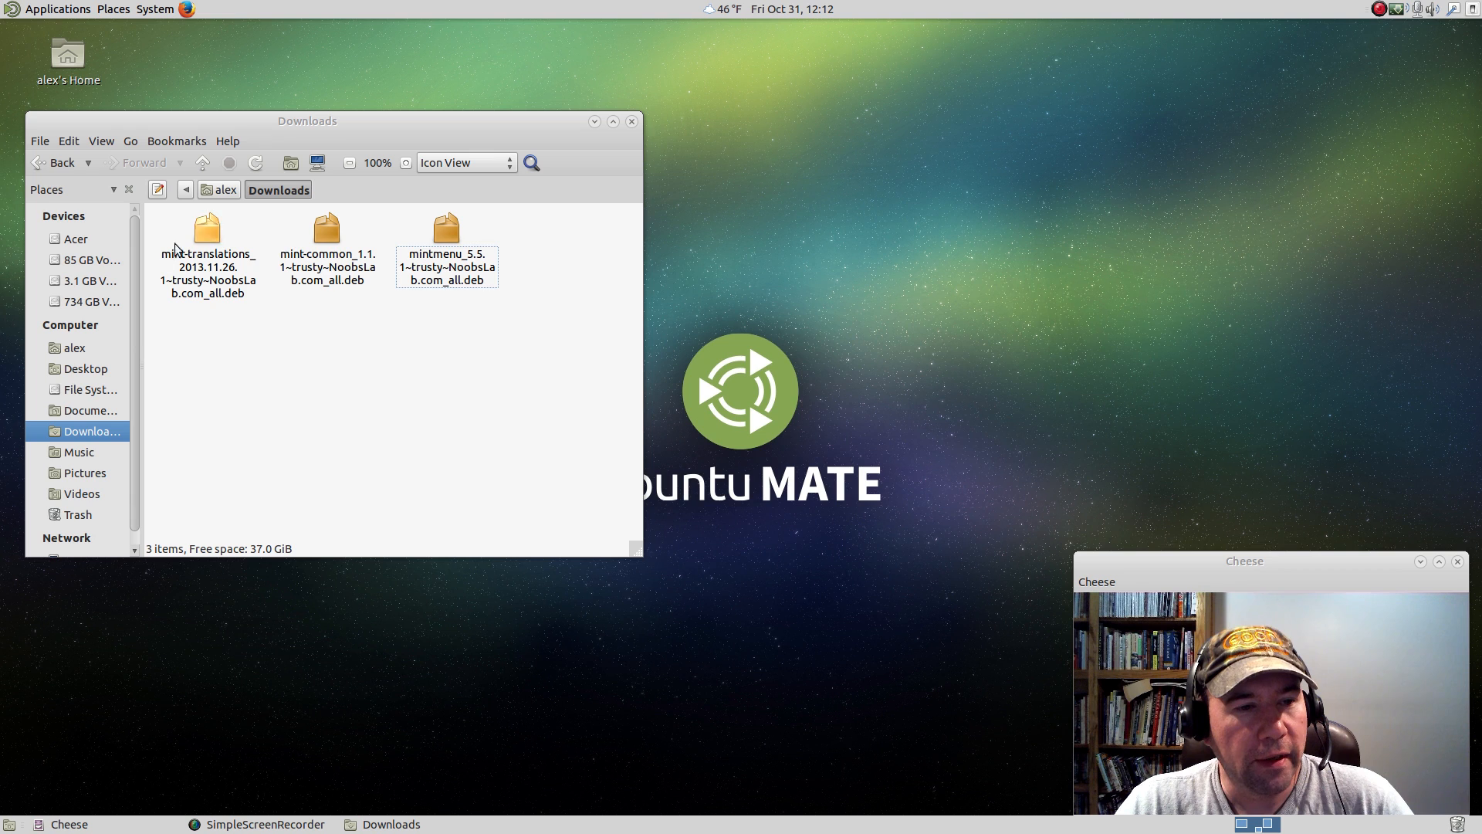
click(205, 239)
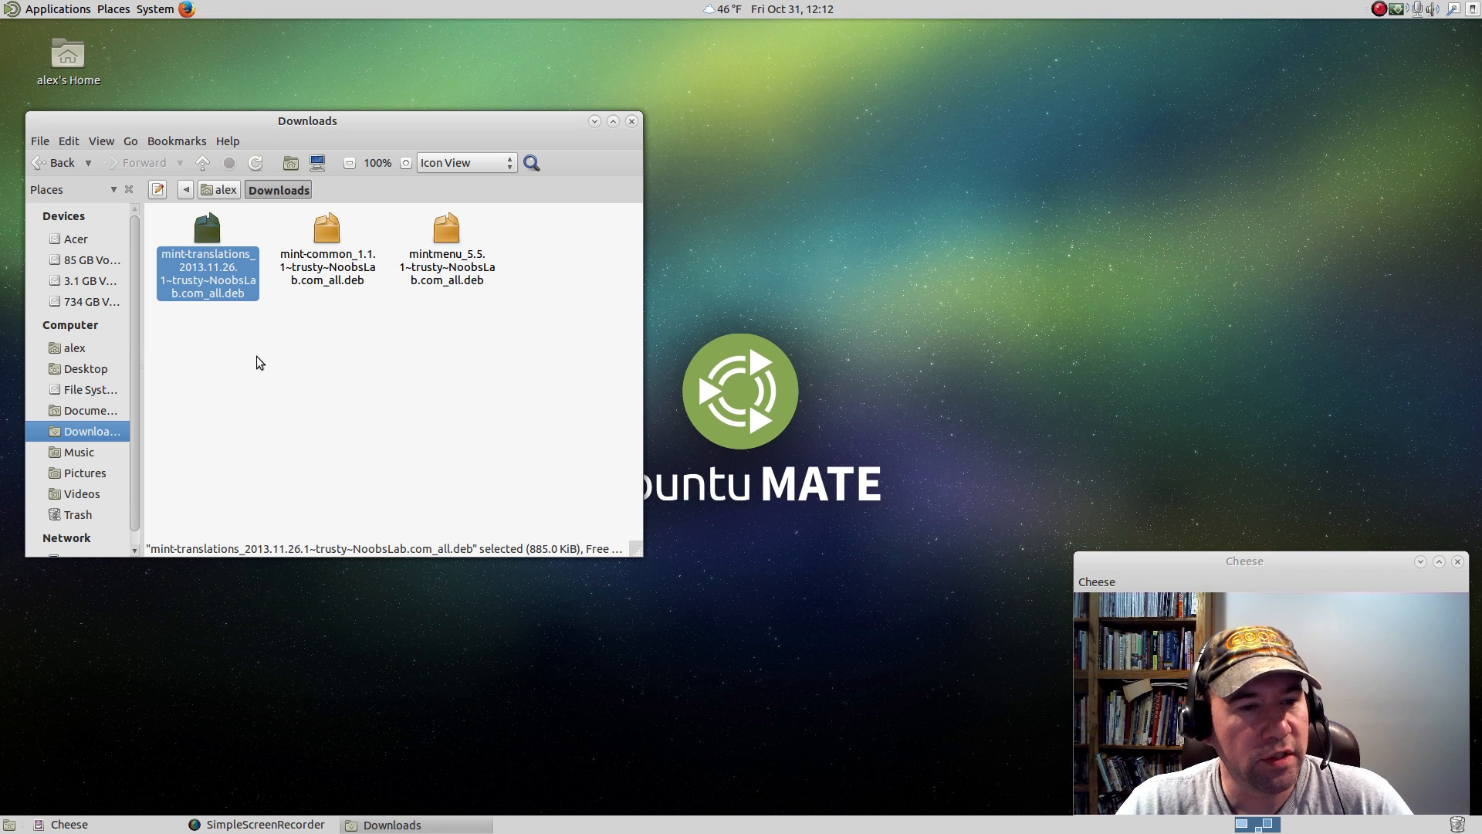
click(334, 243)
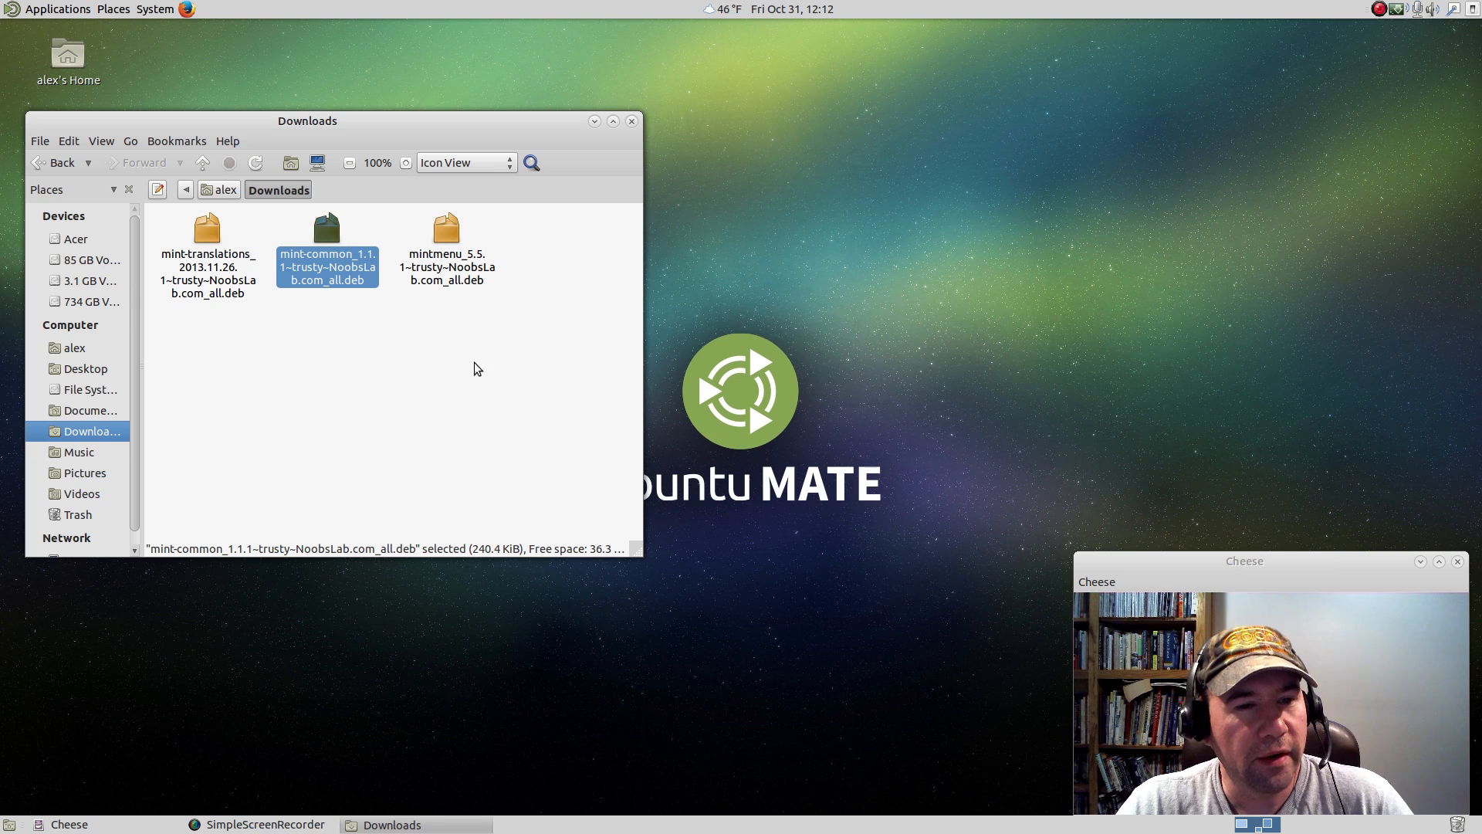
click(463, 244)
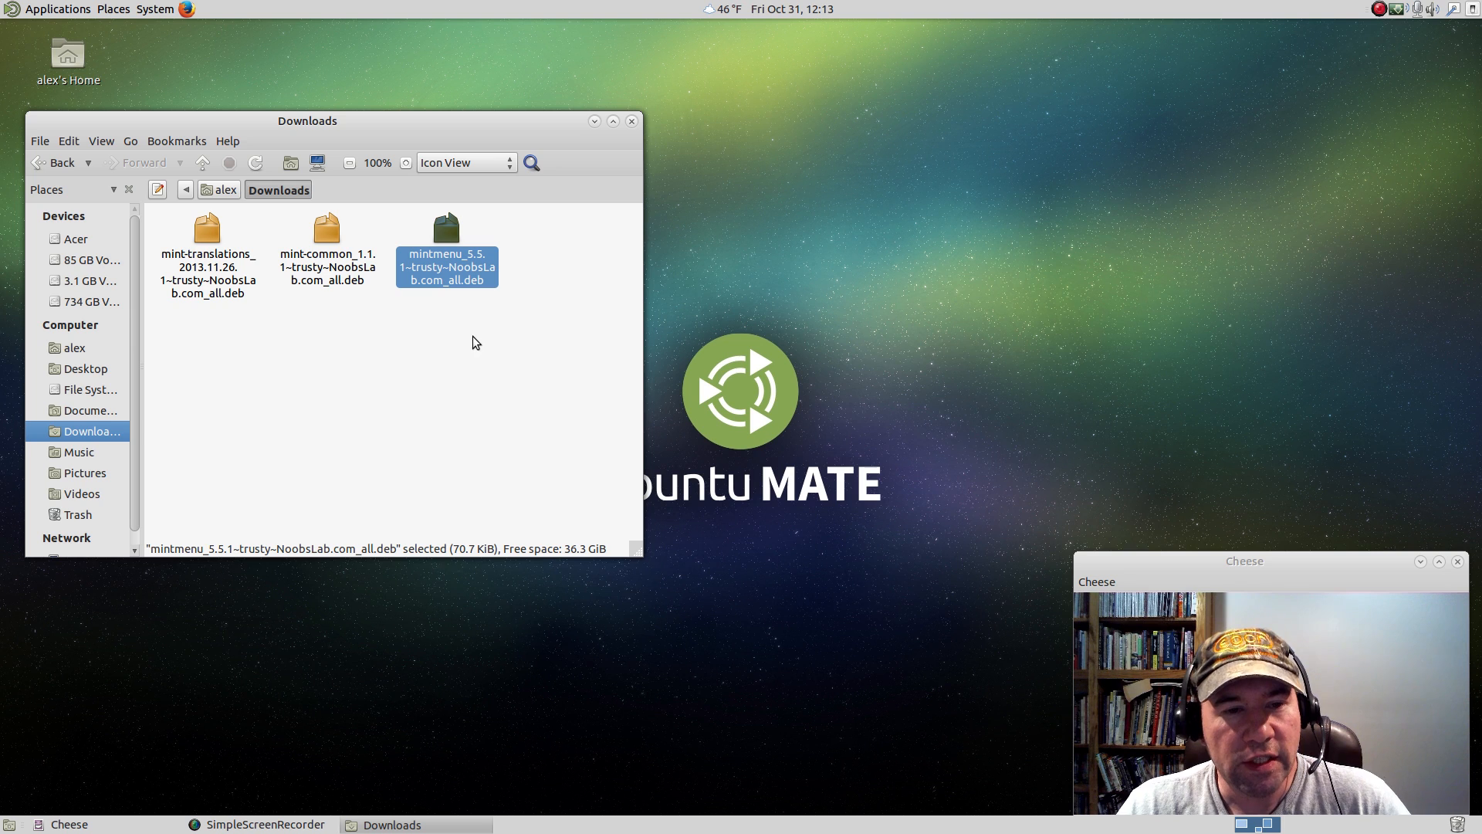
View the mintmenu .deb in GDebi Package Installer, and close both the installer and the Downloads folder.
right_click(451, 237)
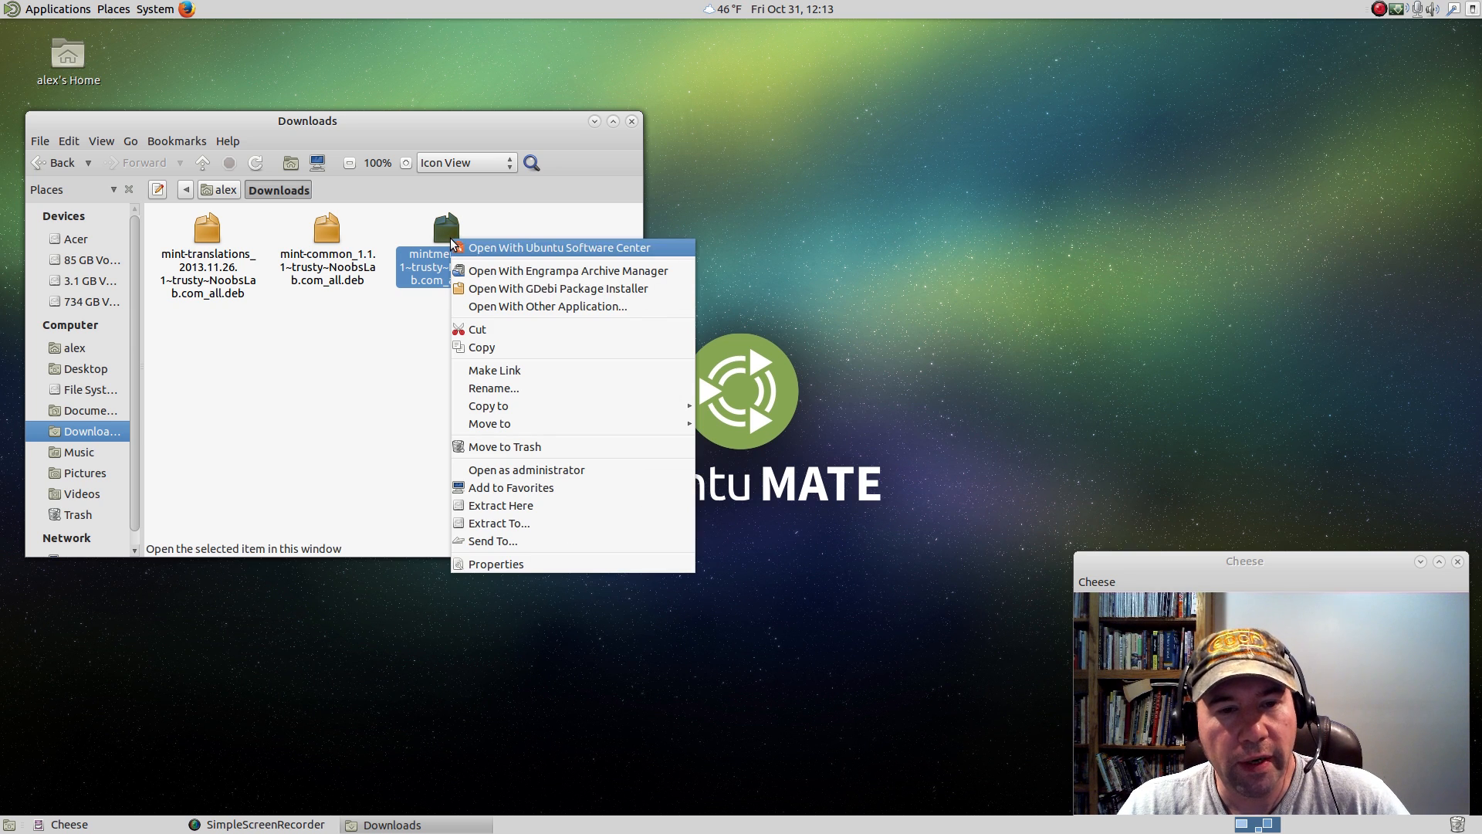
click(545, 289)
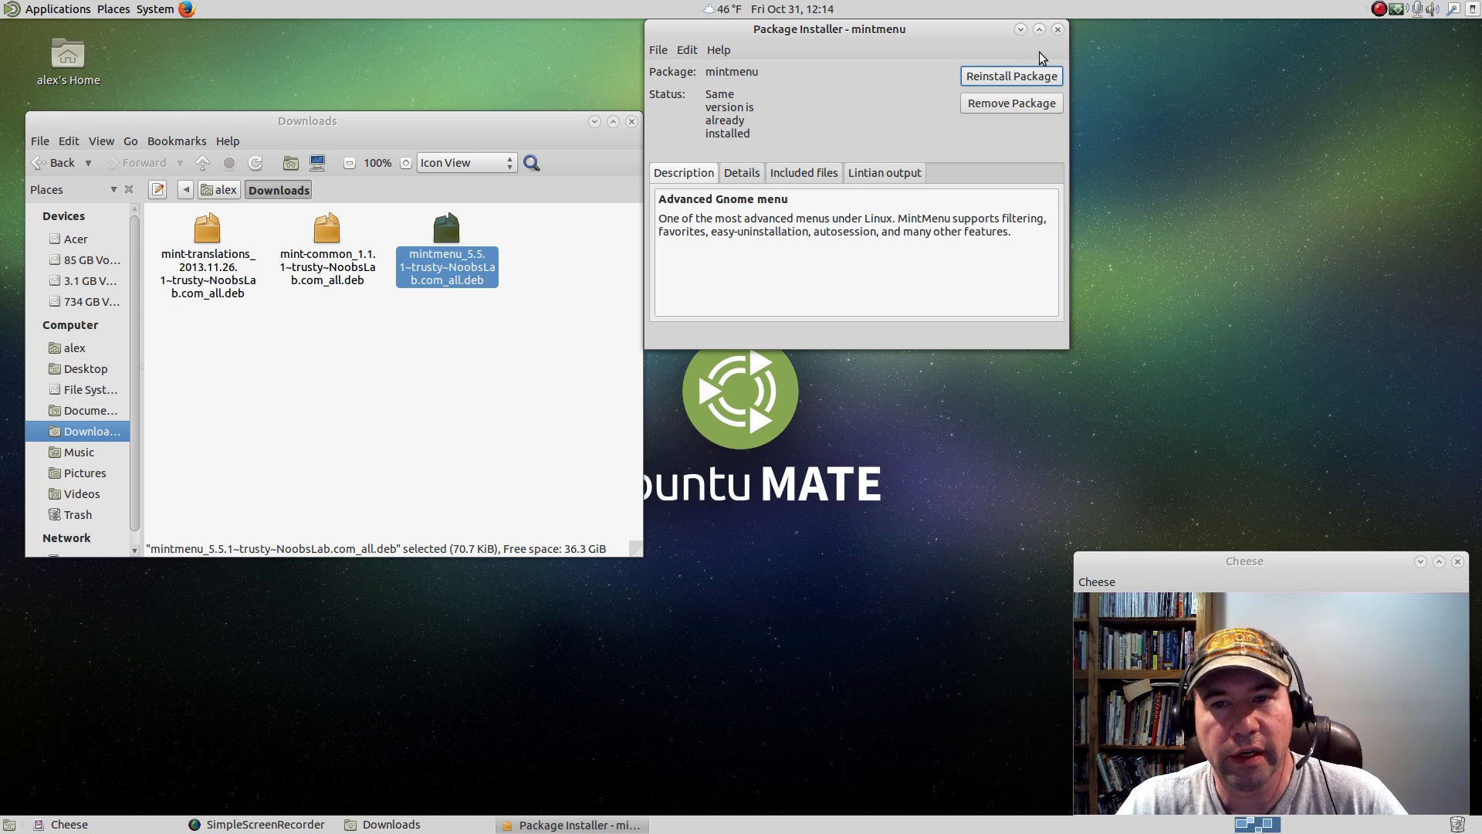
click(1057, 31)
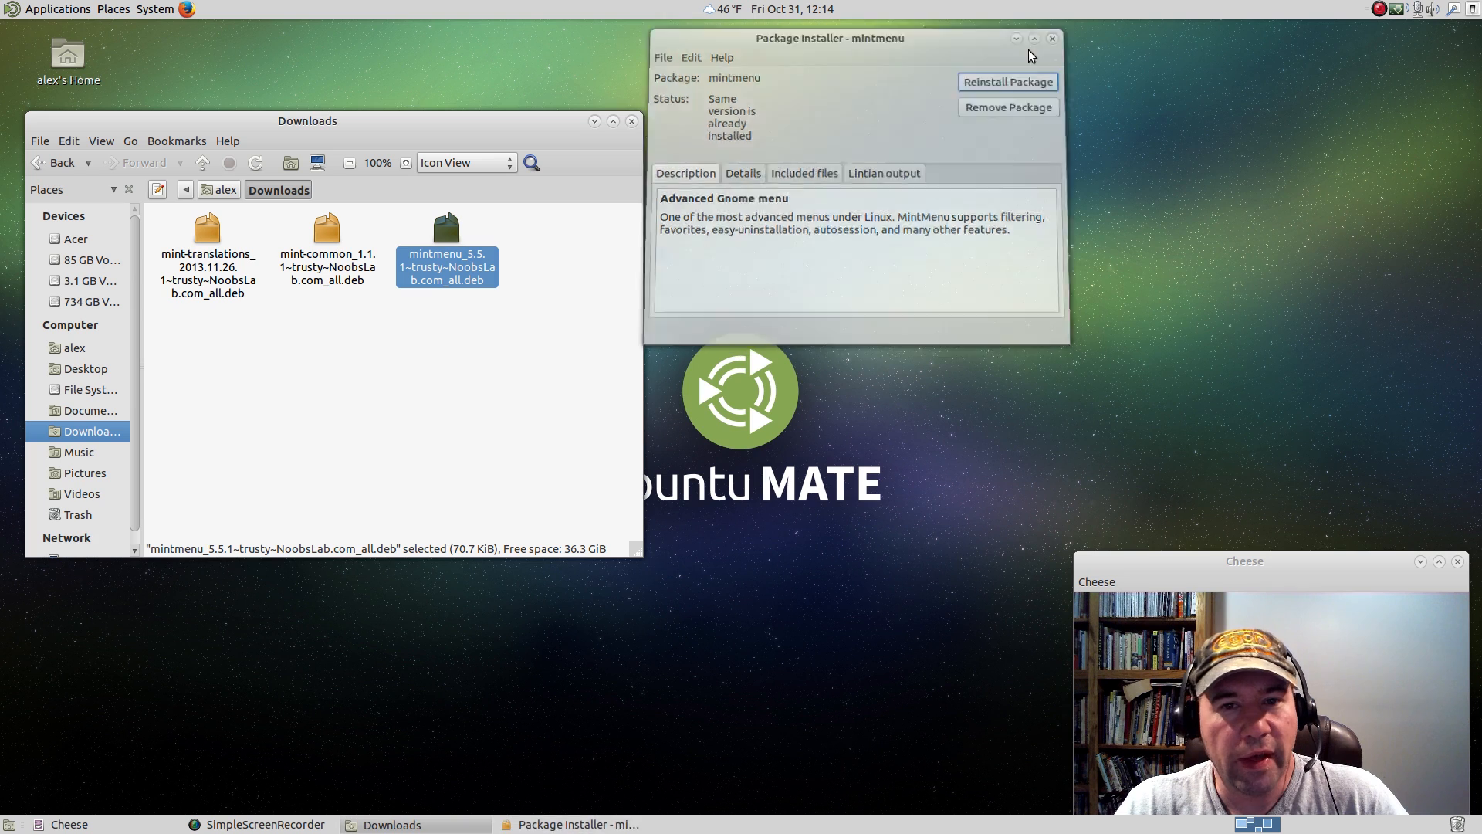
click(633, 122)
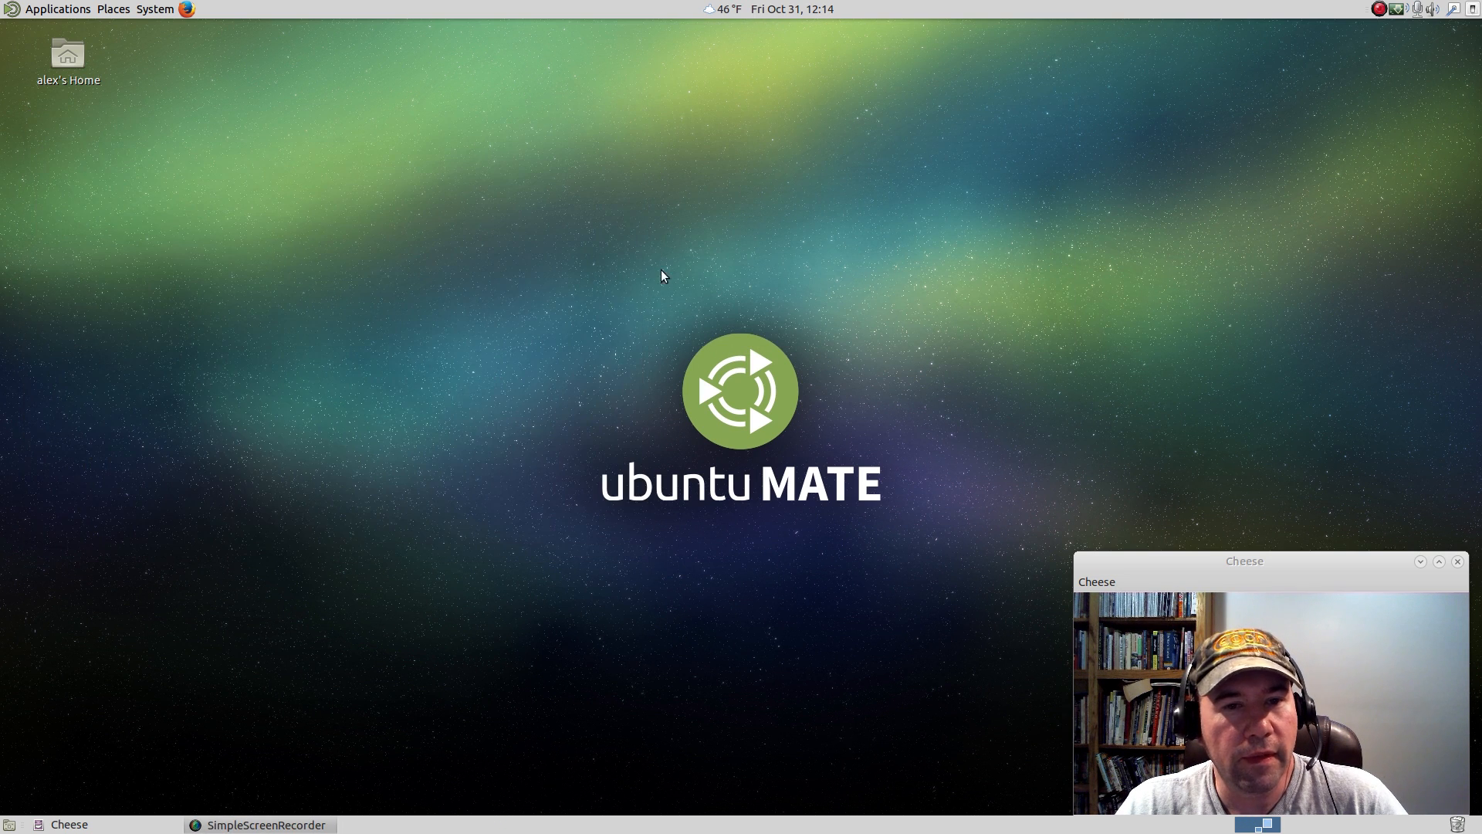
Replace the Applications, Places and System menu bar on the top panel with mintMenu, placed just after the Firefox launcher.
right_click(14, 10)
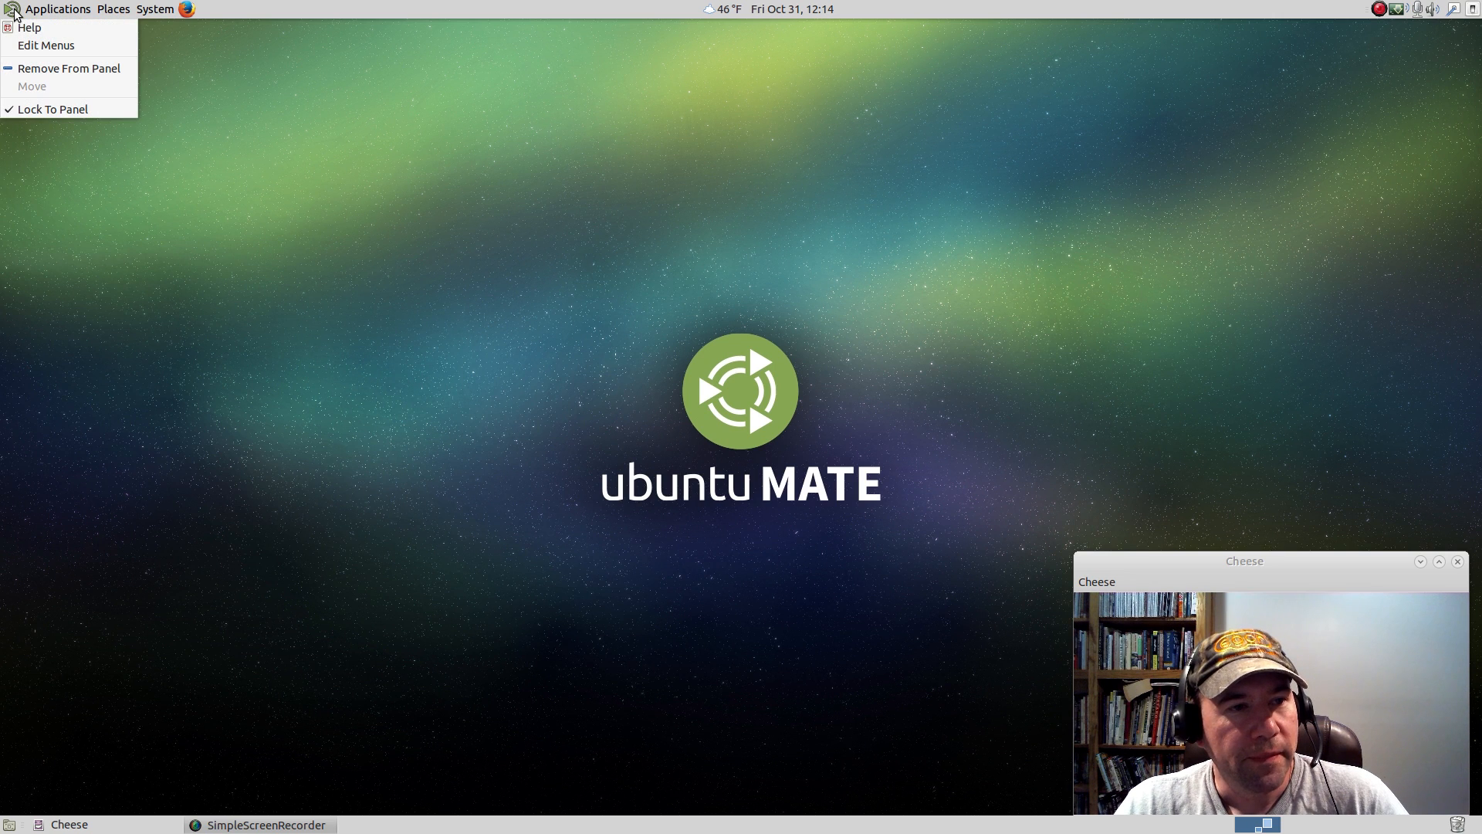
click(31, 69)
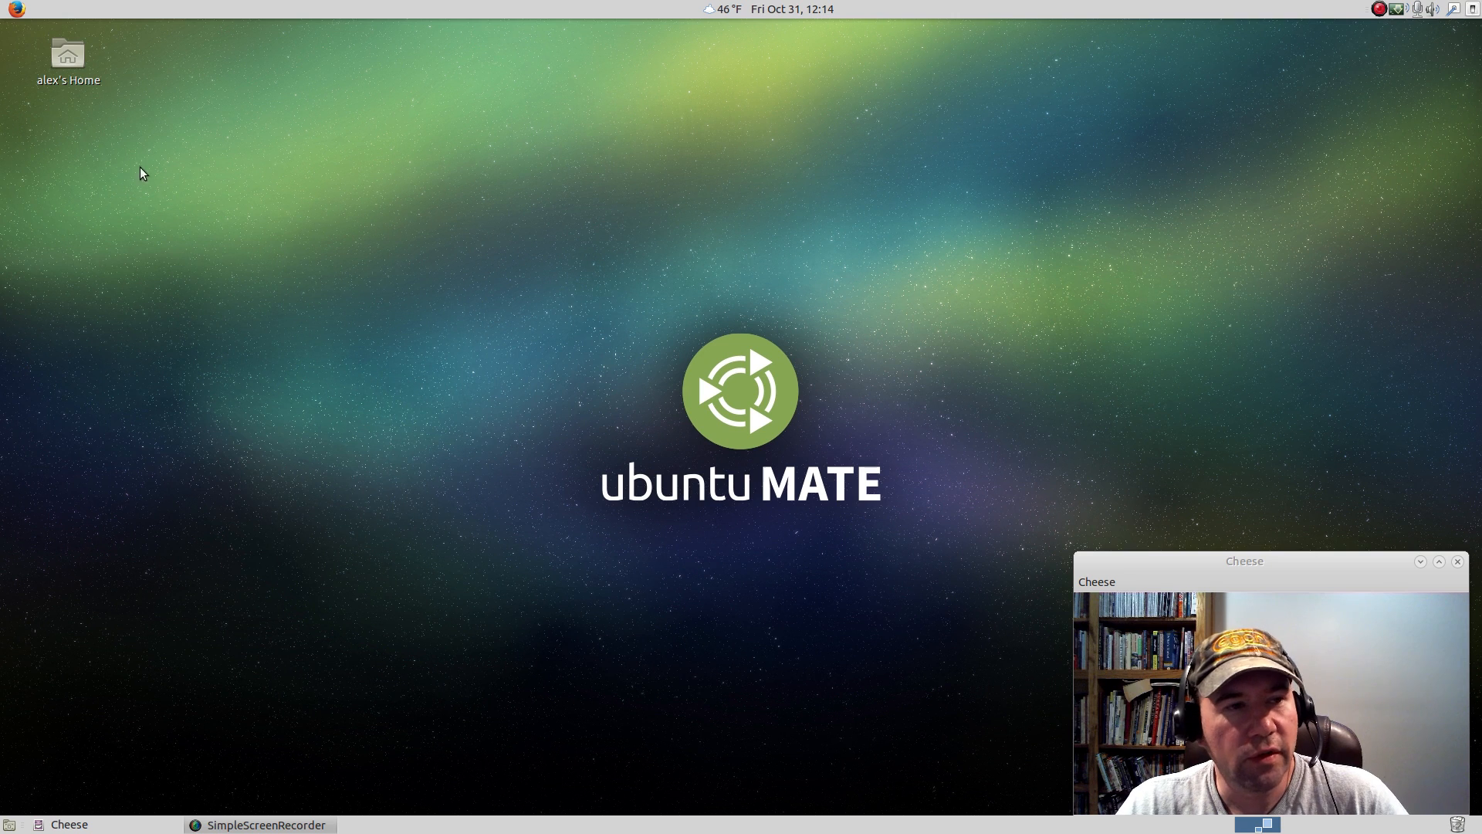
right_click(225, 12)
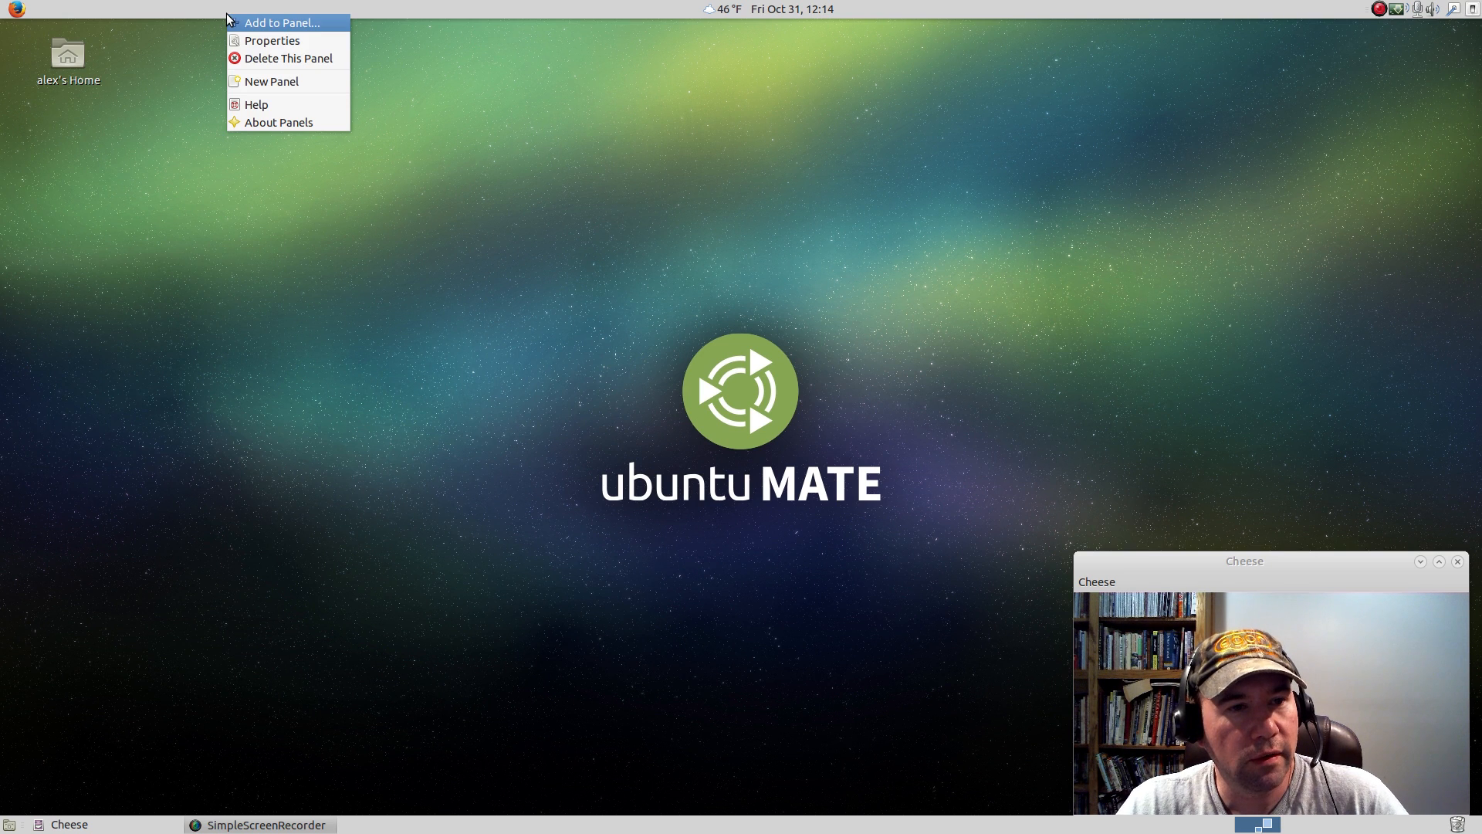
click(278, 23)
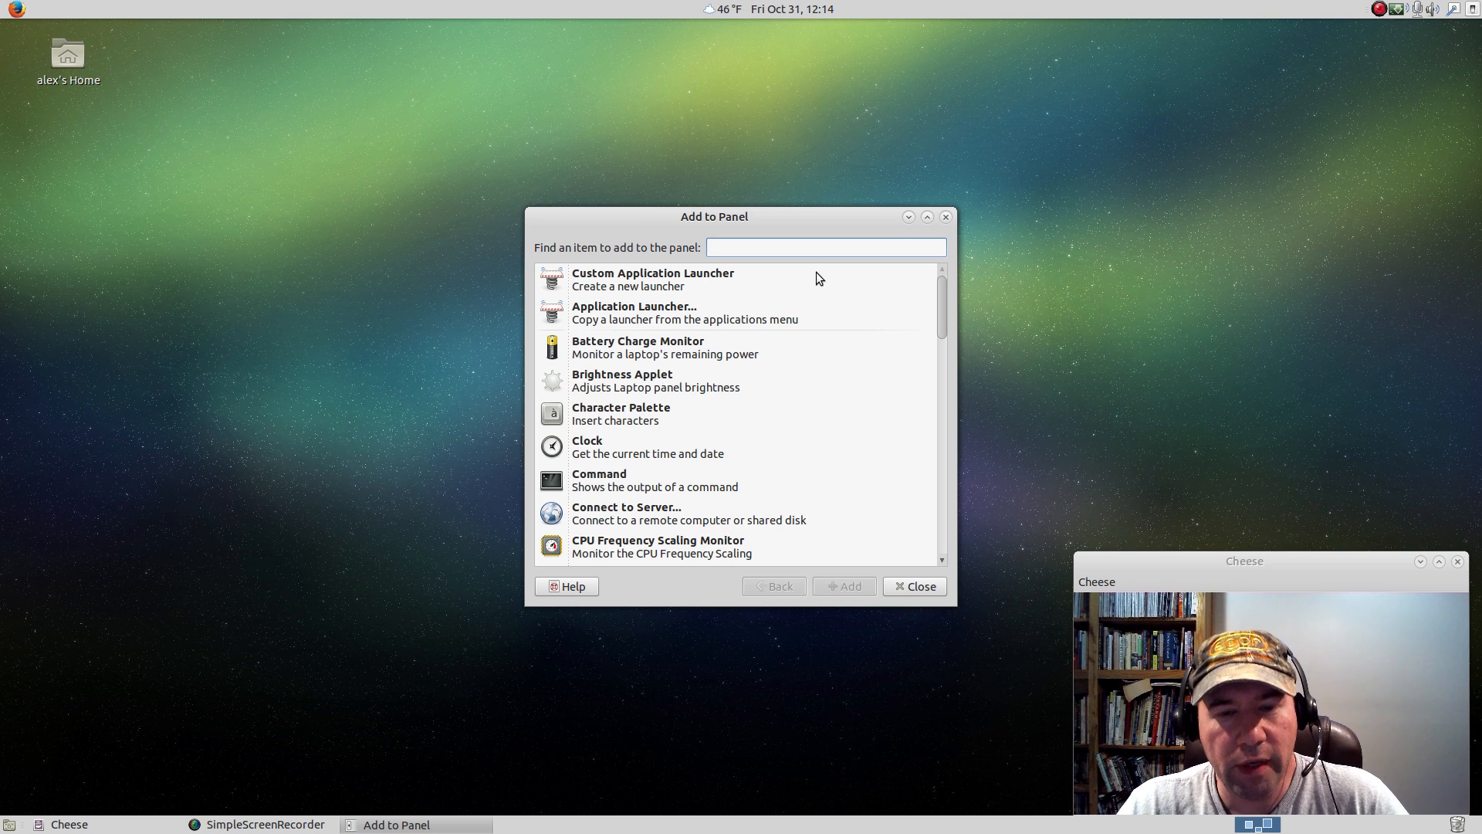
text(mint)
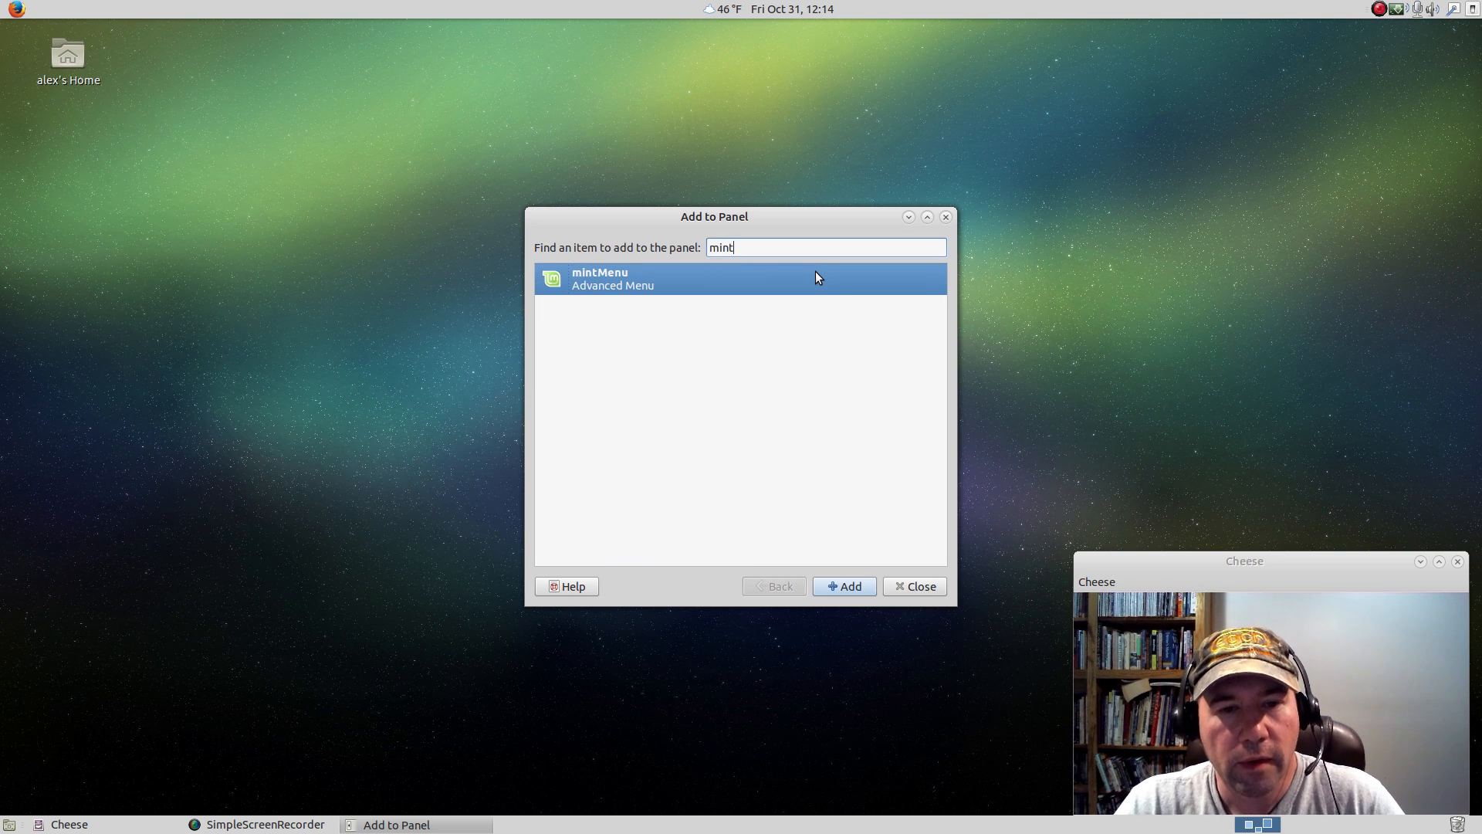
drag(618, 291, 69, 9)
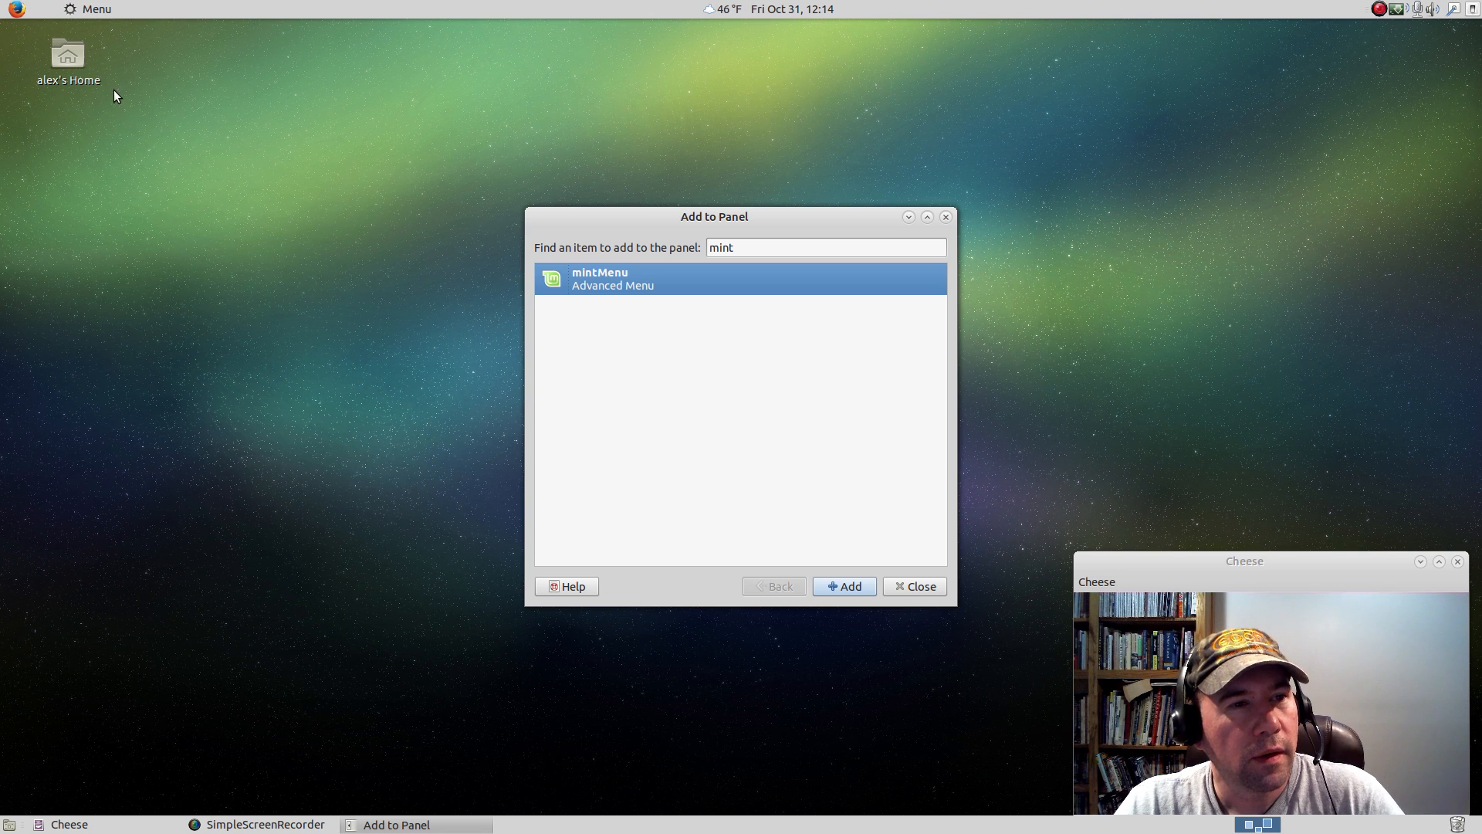
Move mintMenu to the start of the top panel, ahead of the Firefox launcher, and close the Add to Panel dialog.
right_click(100, 11)
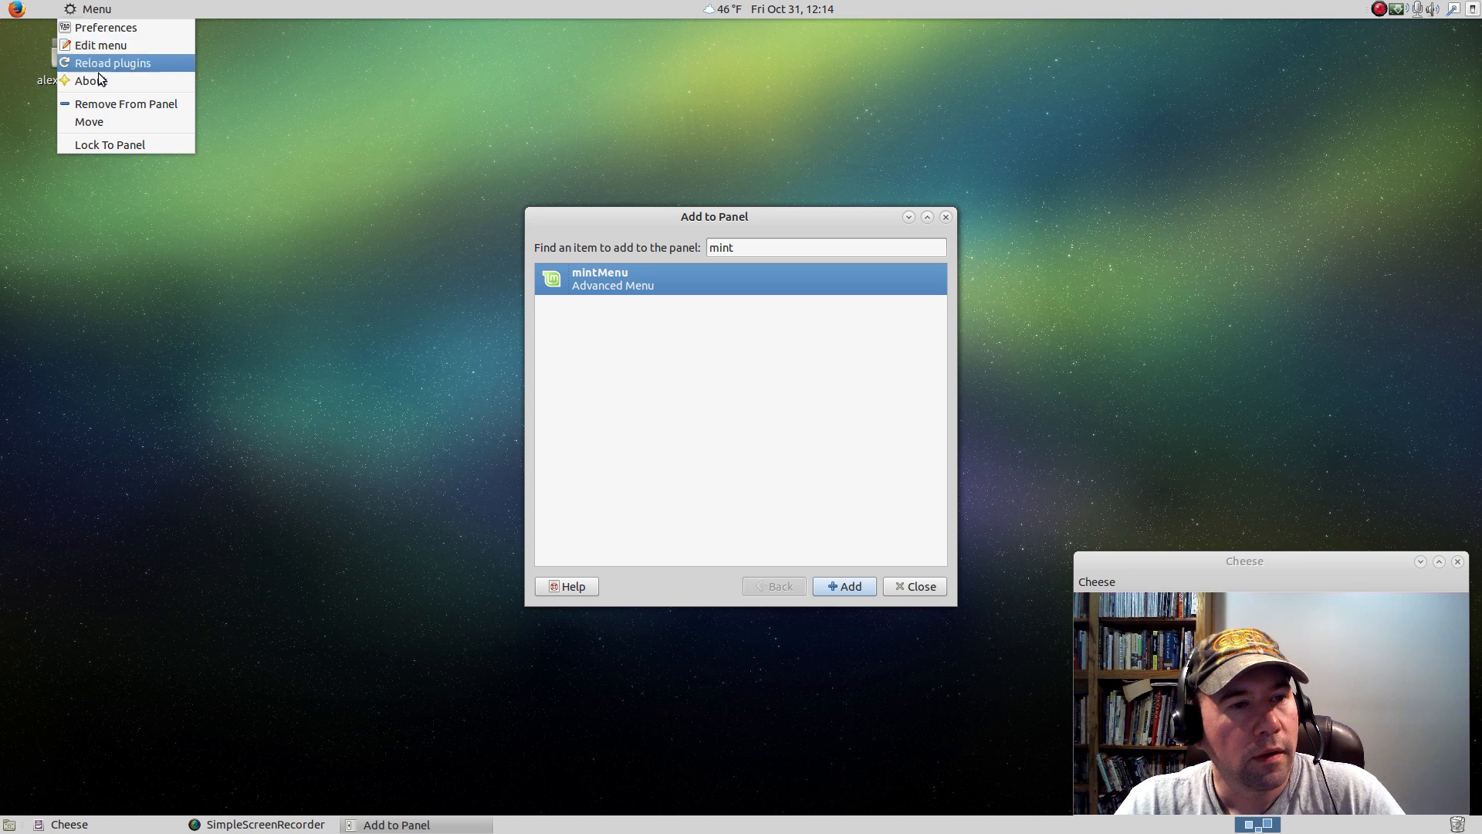
click(100, 116)
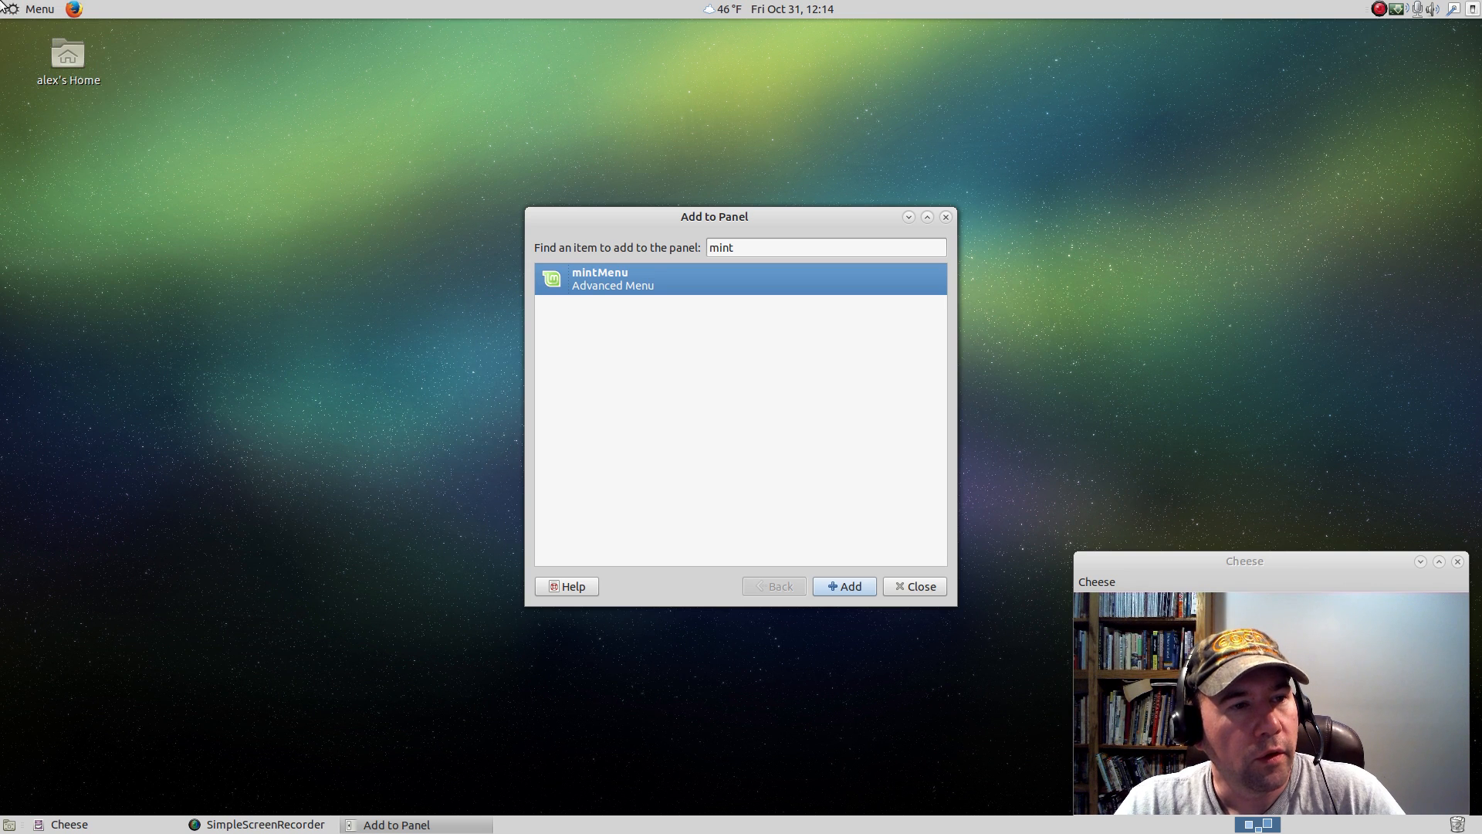
click(915, 587)
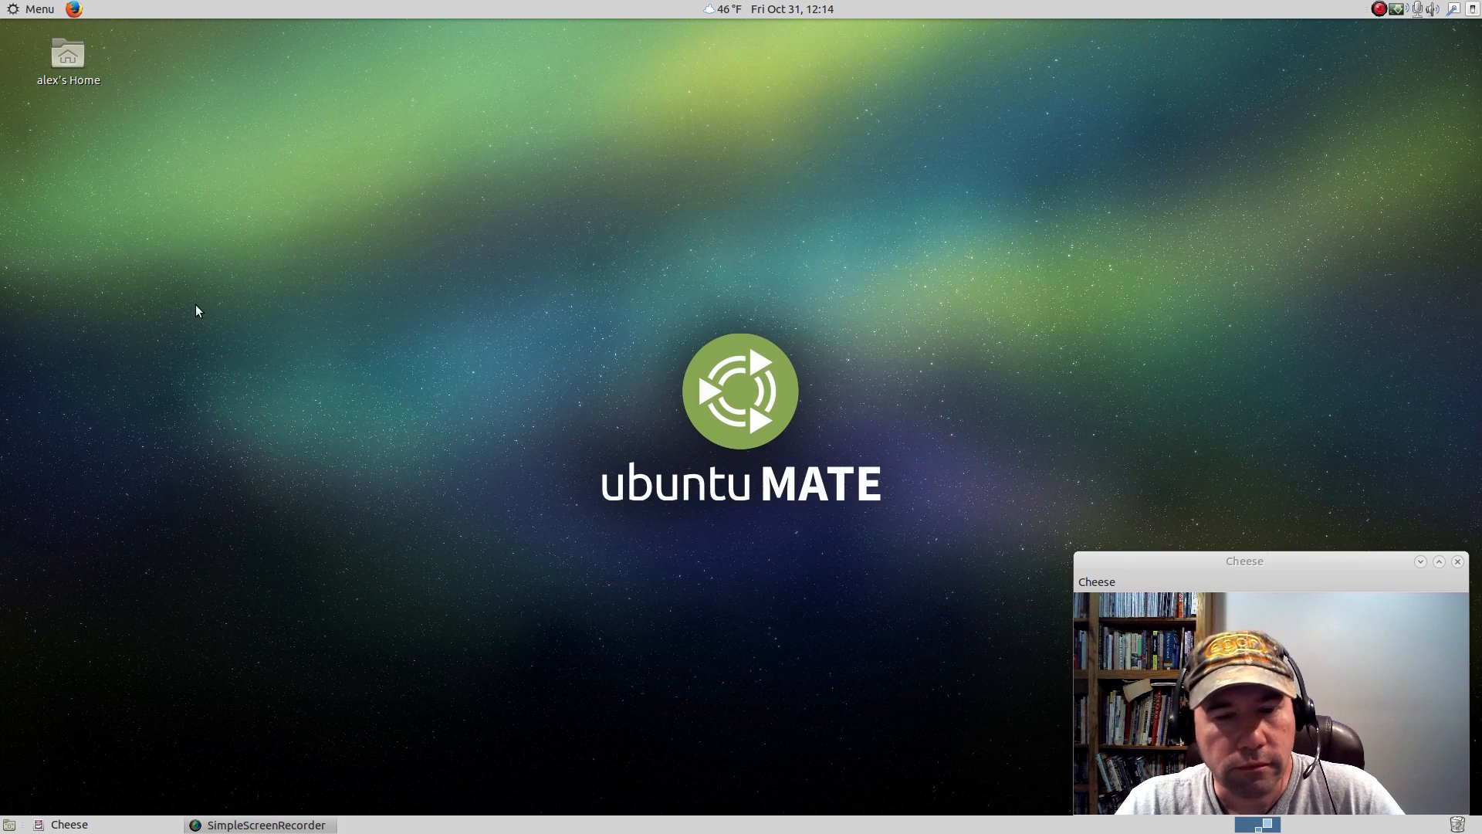
Open mintMenu to view its Places, System and Applications sections, and close it again.
click(14, 12)
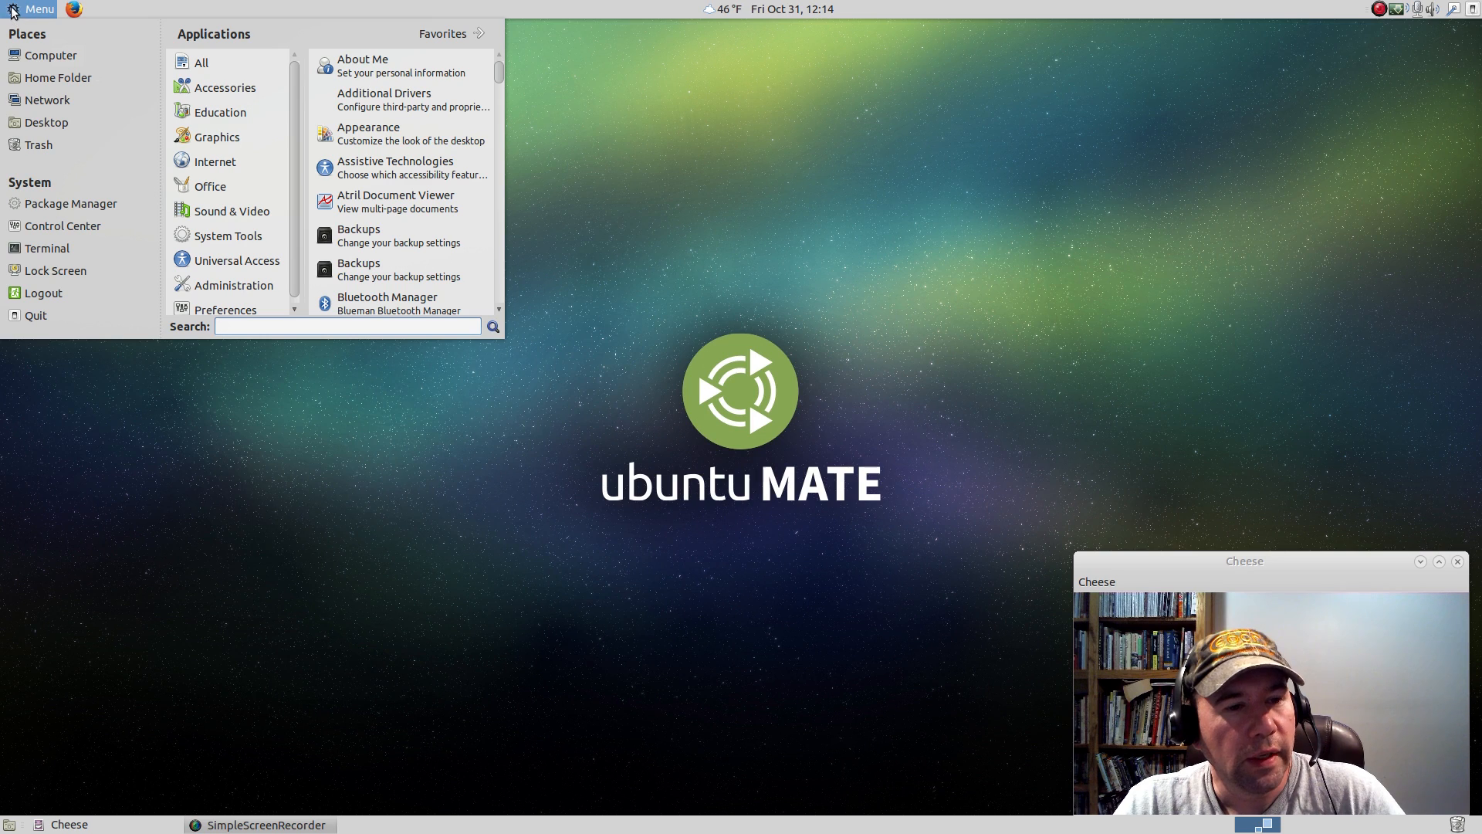
click(12, 9)
click(11, 8)
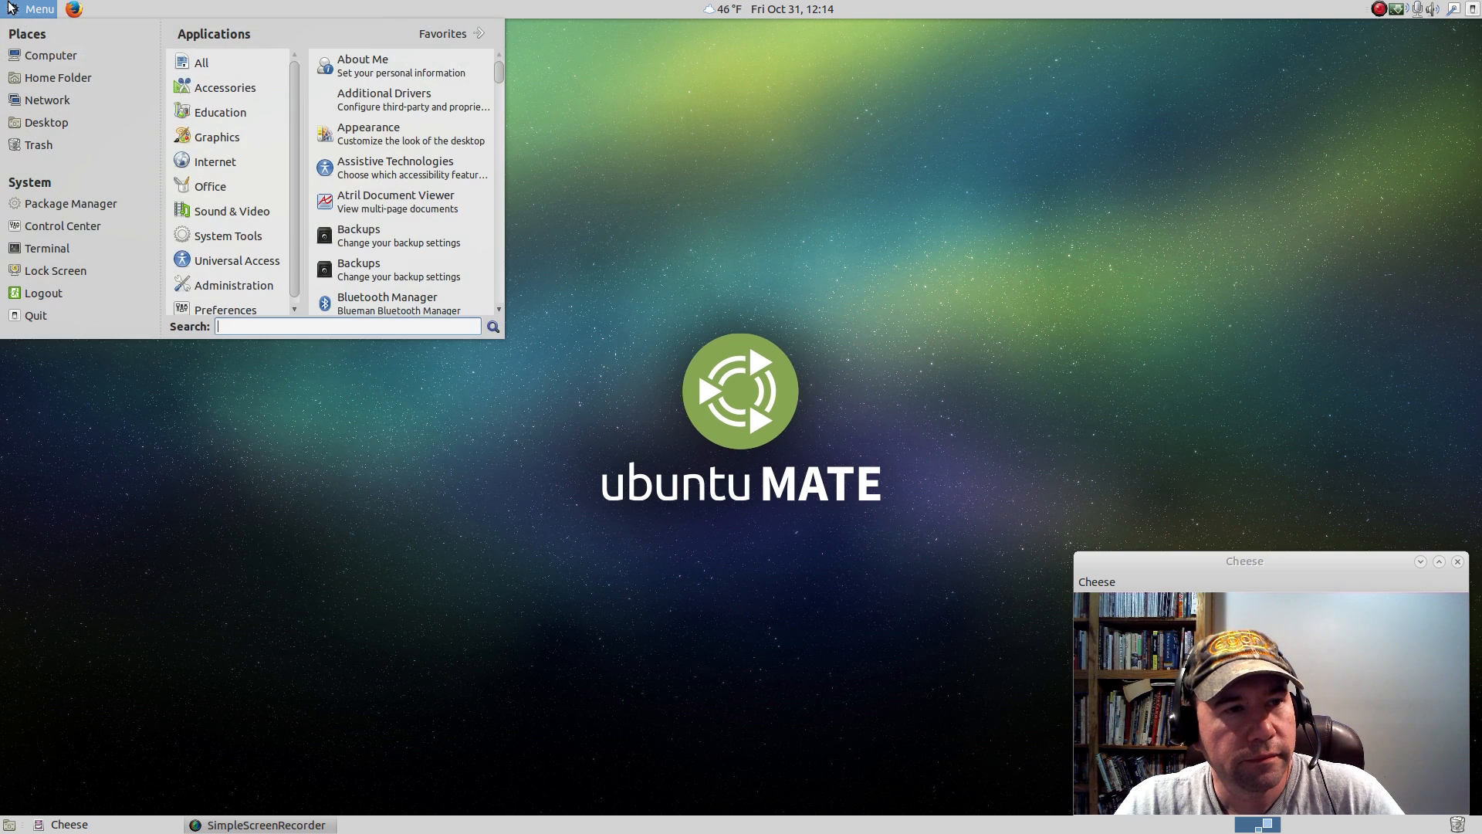
click(11, 7)
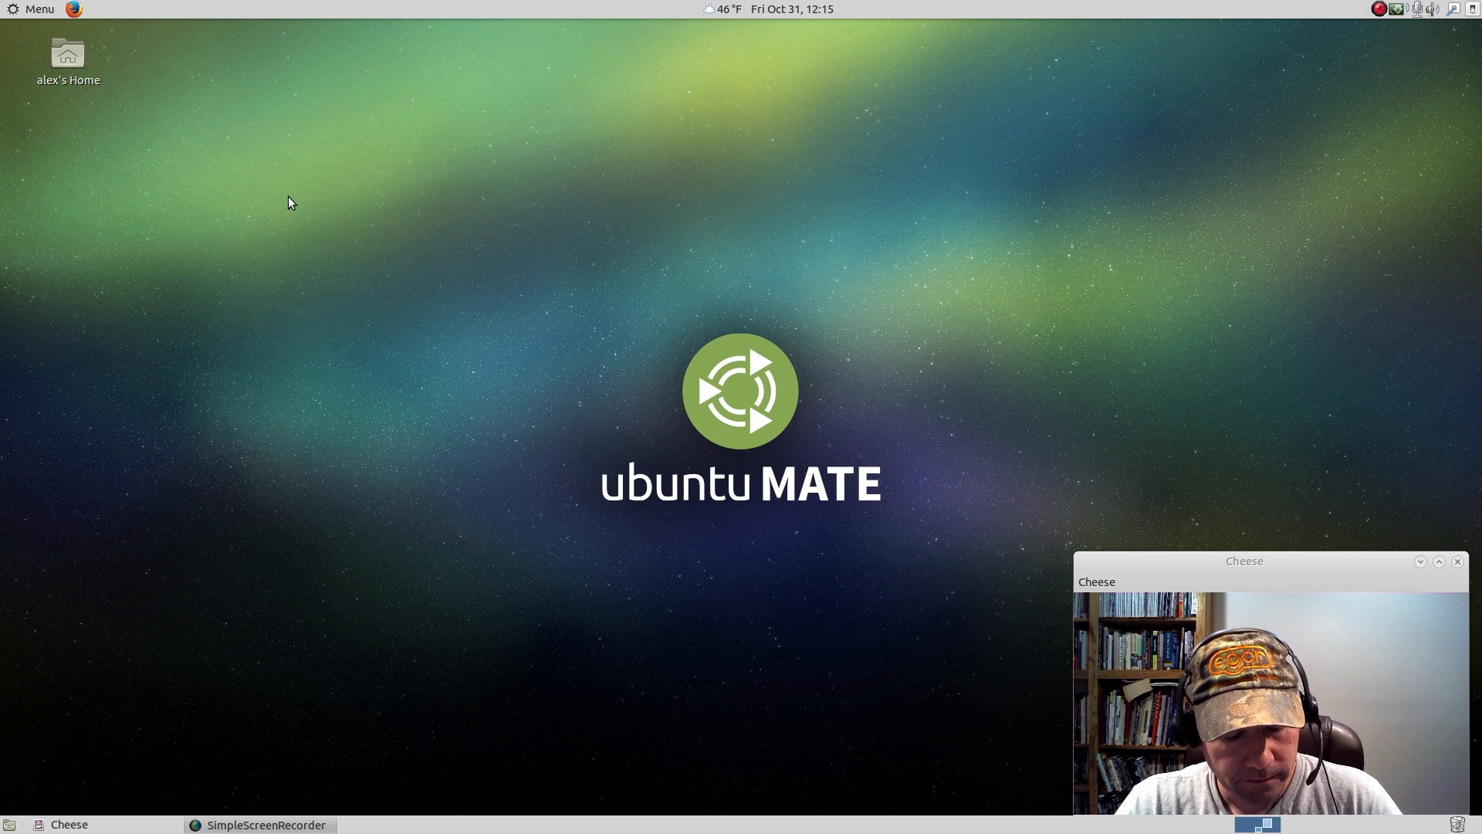
Search mintMenu for "syna", launch Synaptic Package Manager and authenticate with the account password.
click(41, 13)
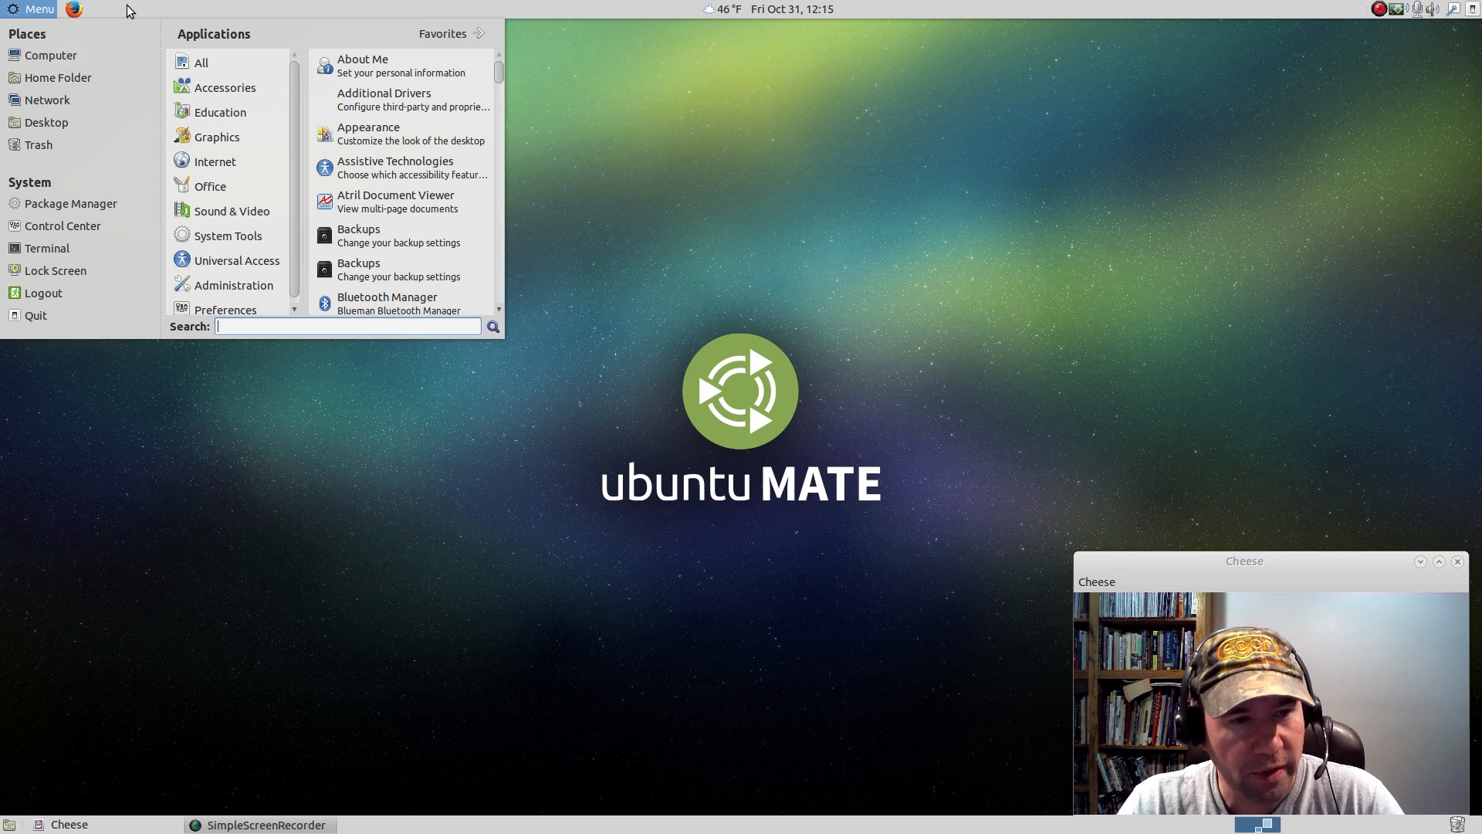
text(syn)
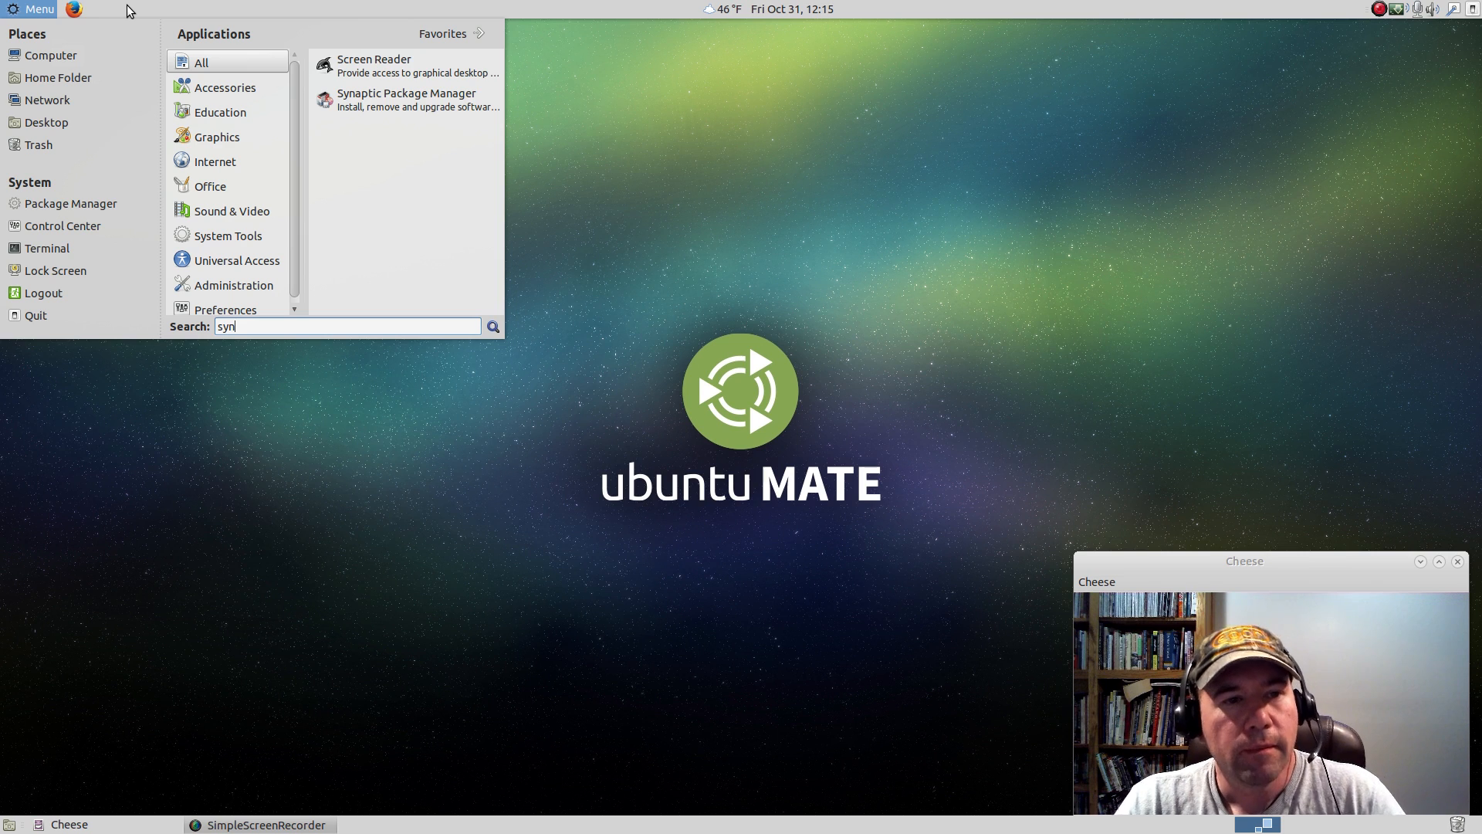
click(196, 66)
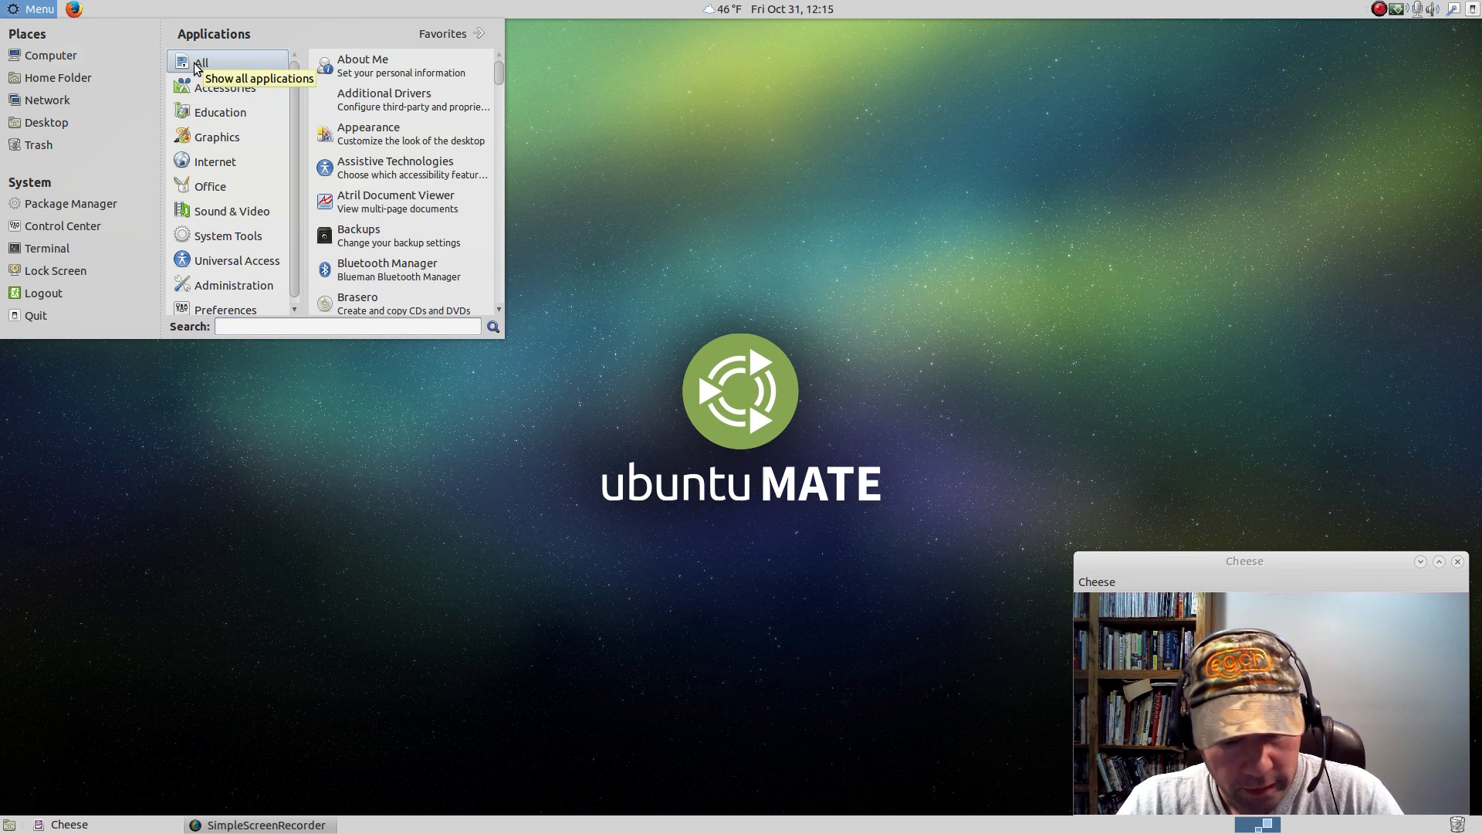
click(243, 326)
text(syna)
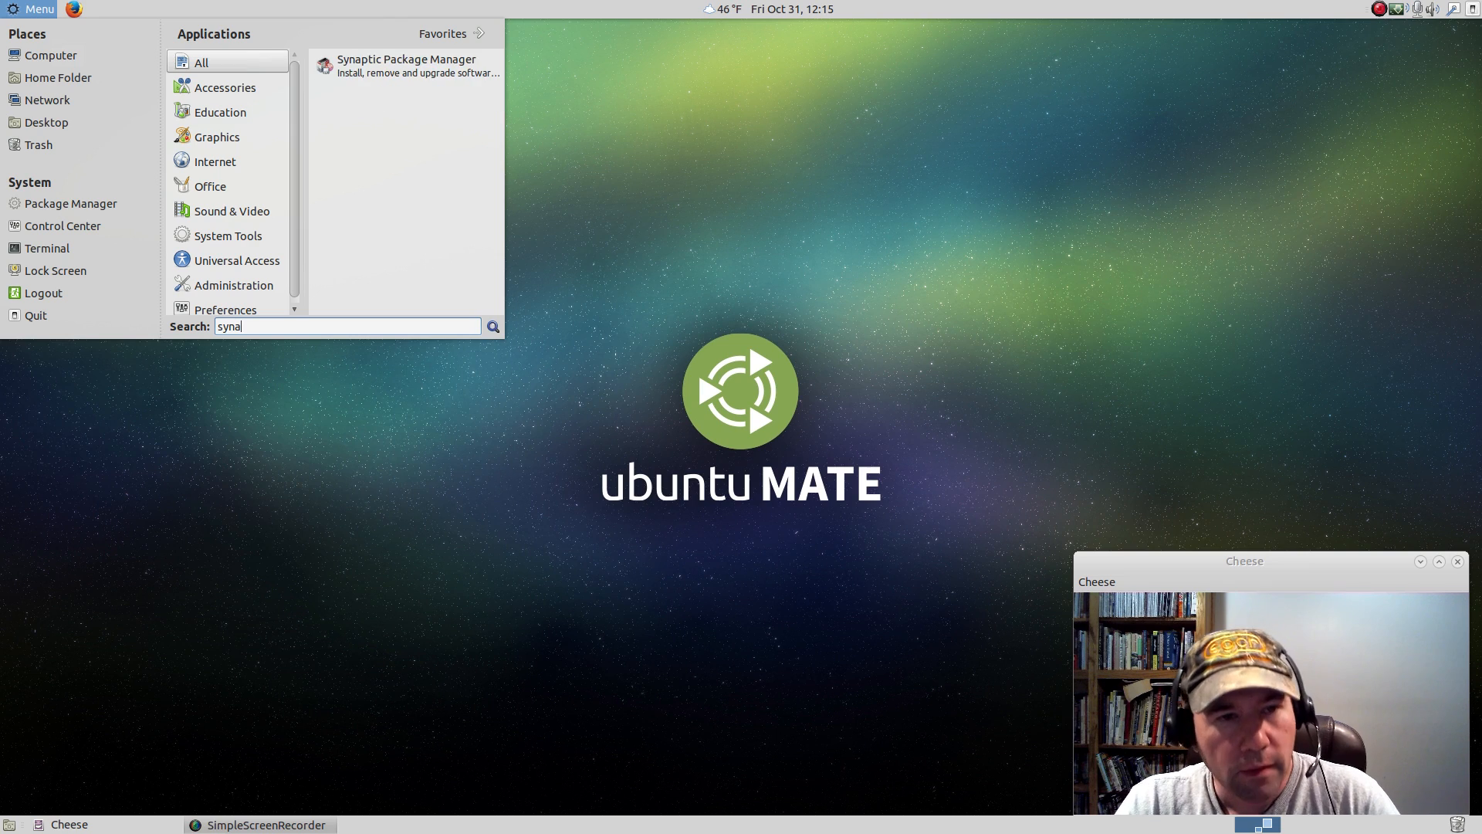
click(391, 58)
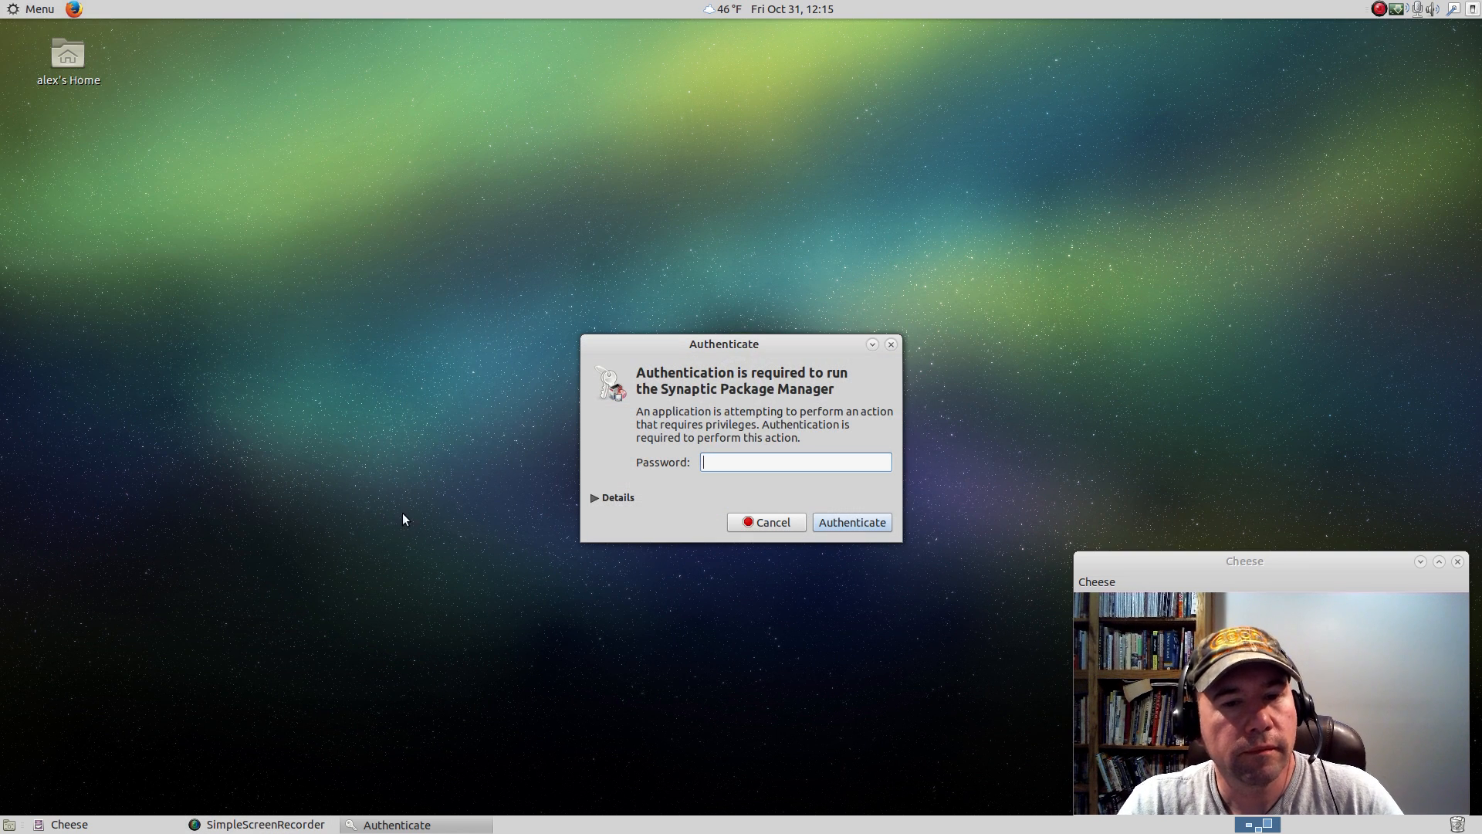
text(•••••)
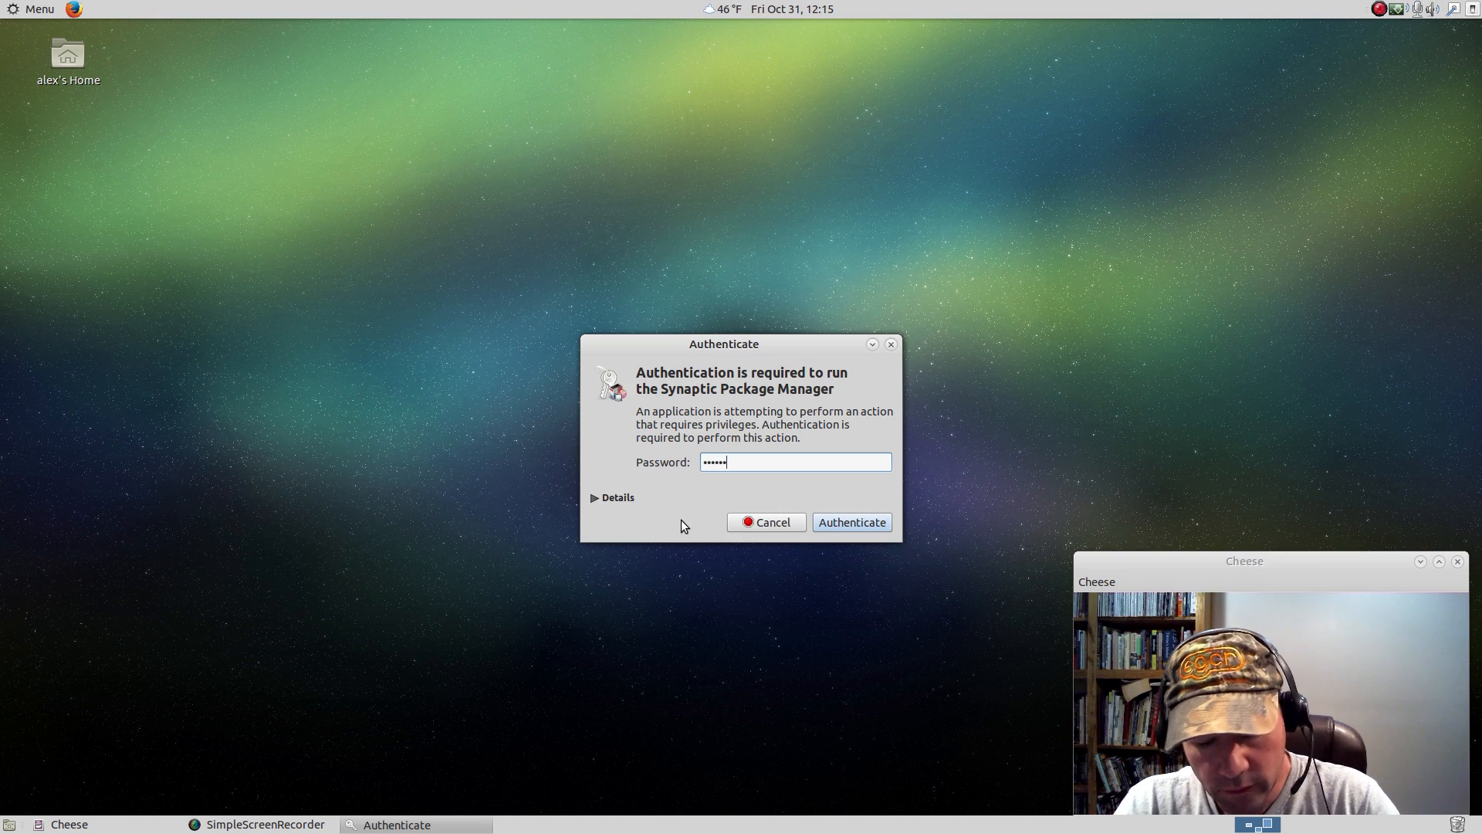
key(Return)
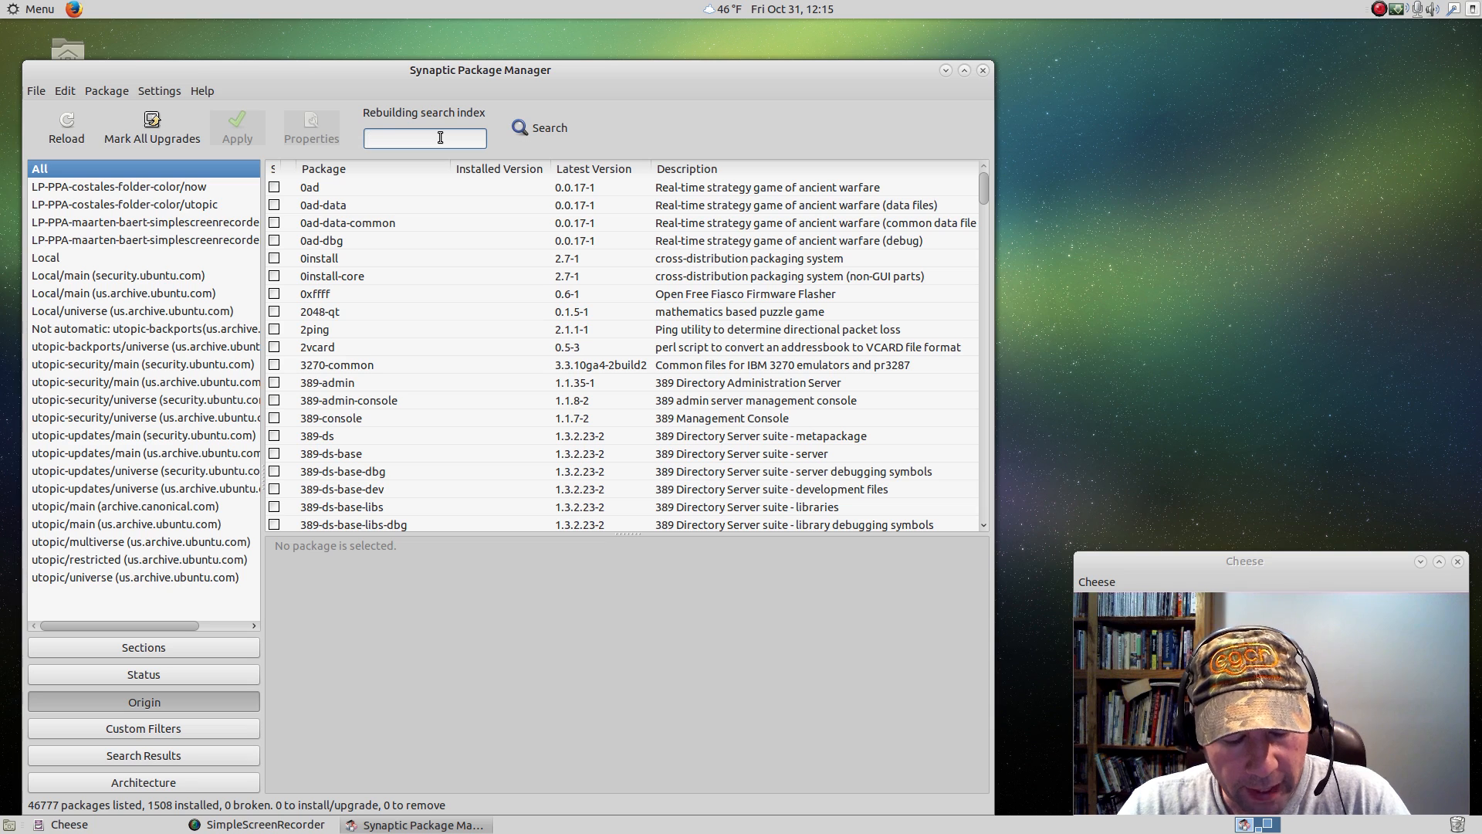
Search the Synaptic package list for "cairo" with the quick filter, and clear the filter.
text(cairo)
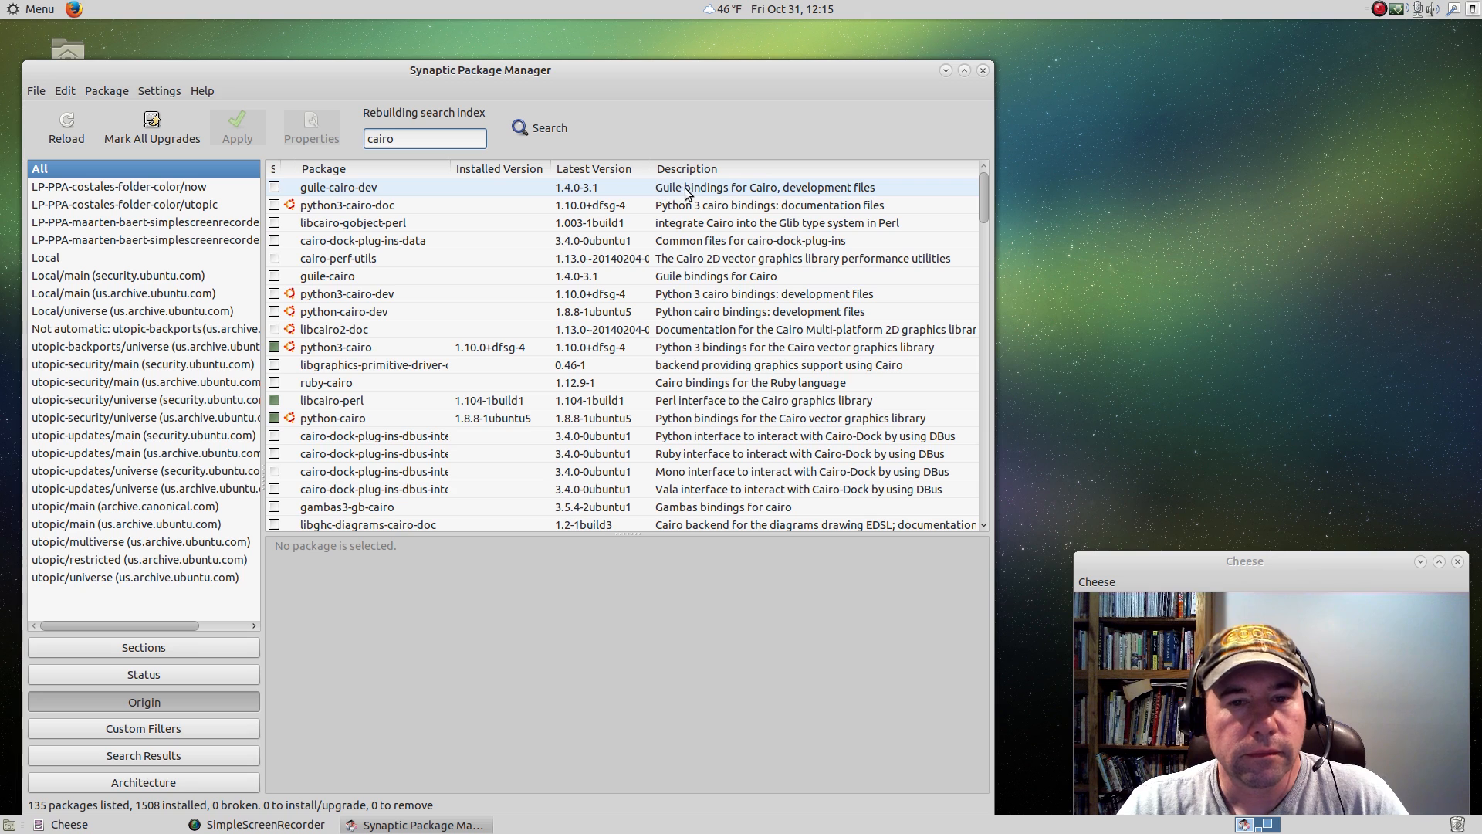
text(doc)
key(BackSpace)
key(BackSpace)
key(BackSpace)
key(BackSpace)
key(BackSpace)
key(BackSpace)
key(BackSpace)
key(BackSpace)
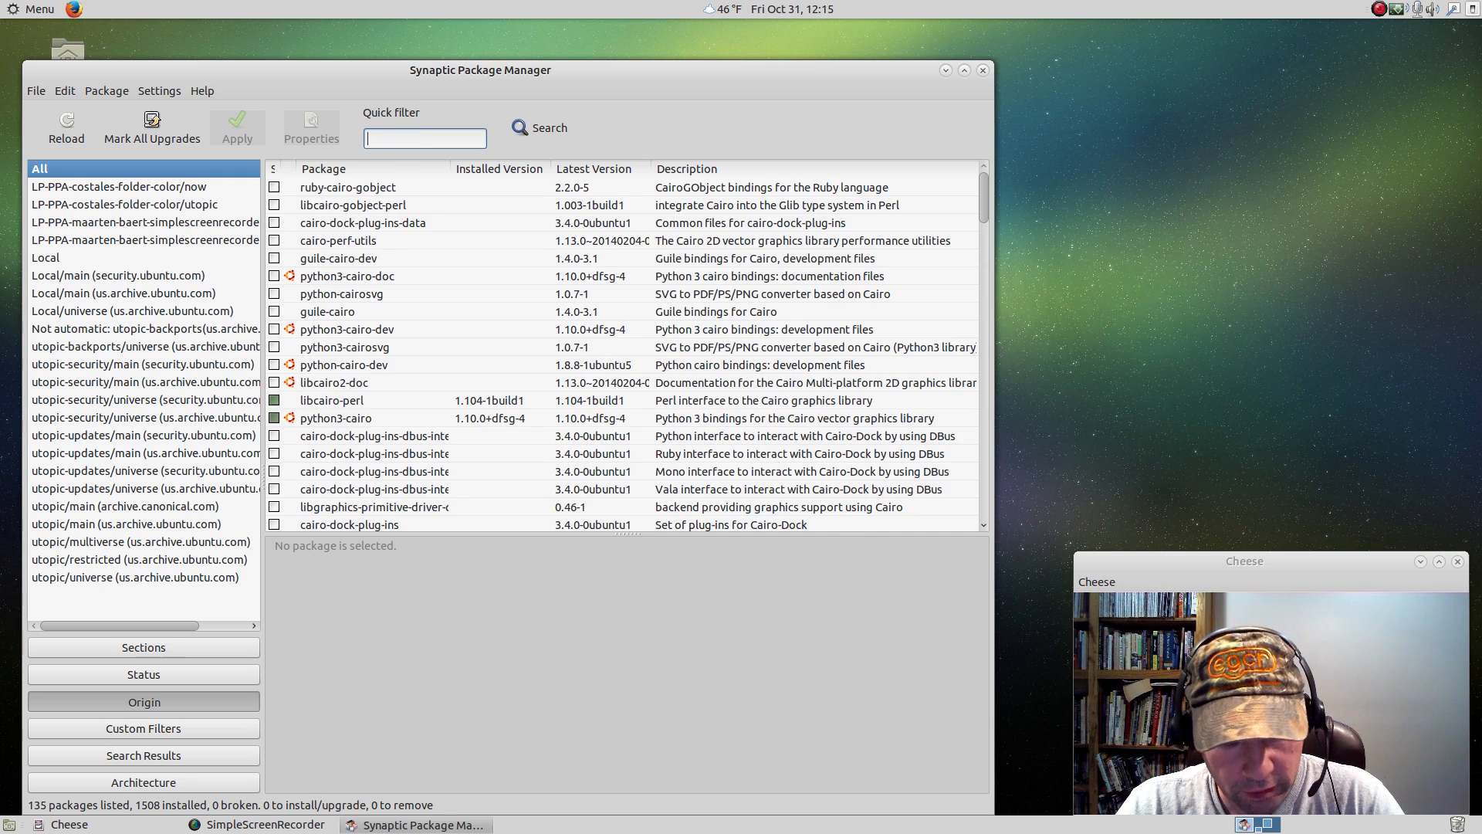
Filter the packages by "dock" and mark docky for installation together with its additional required packages.
text(dock)
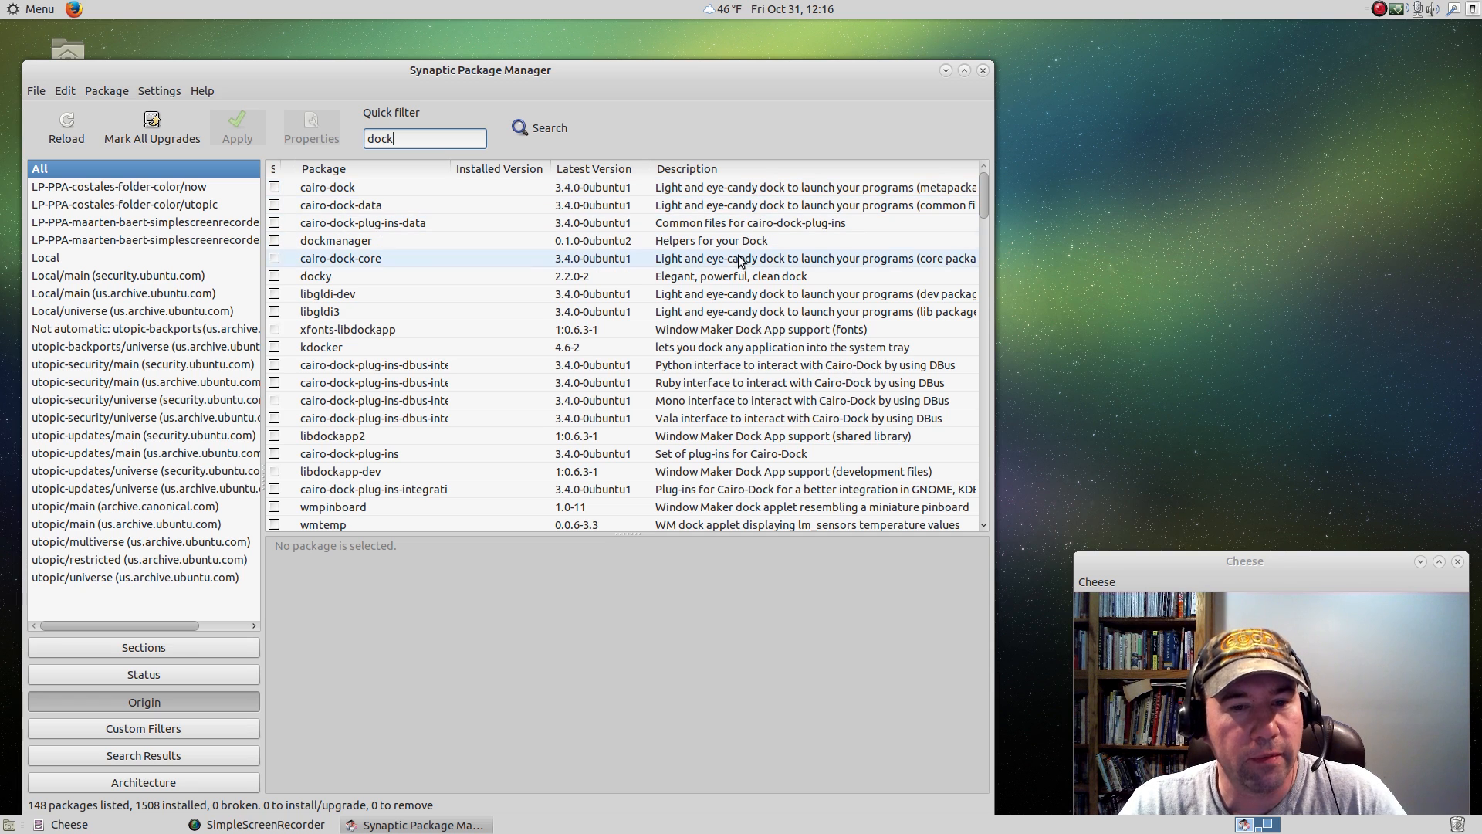
click(725, 280)
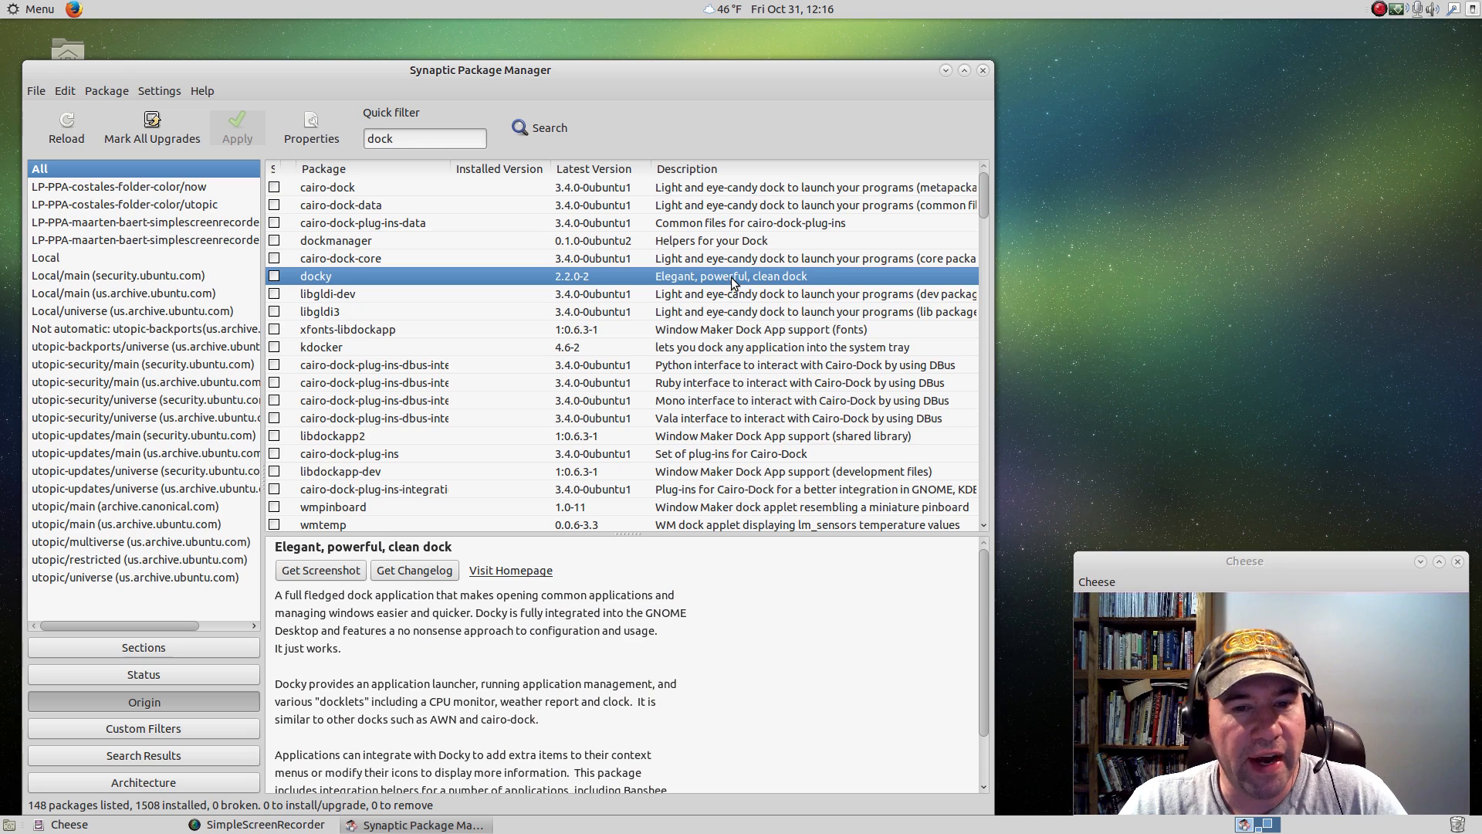
right_click(730, 276)
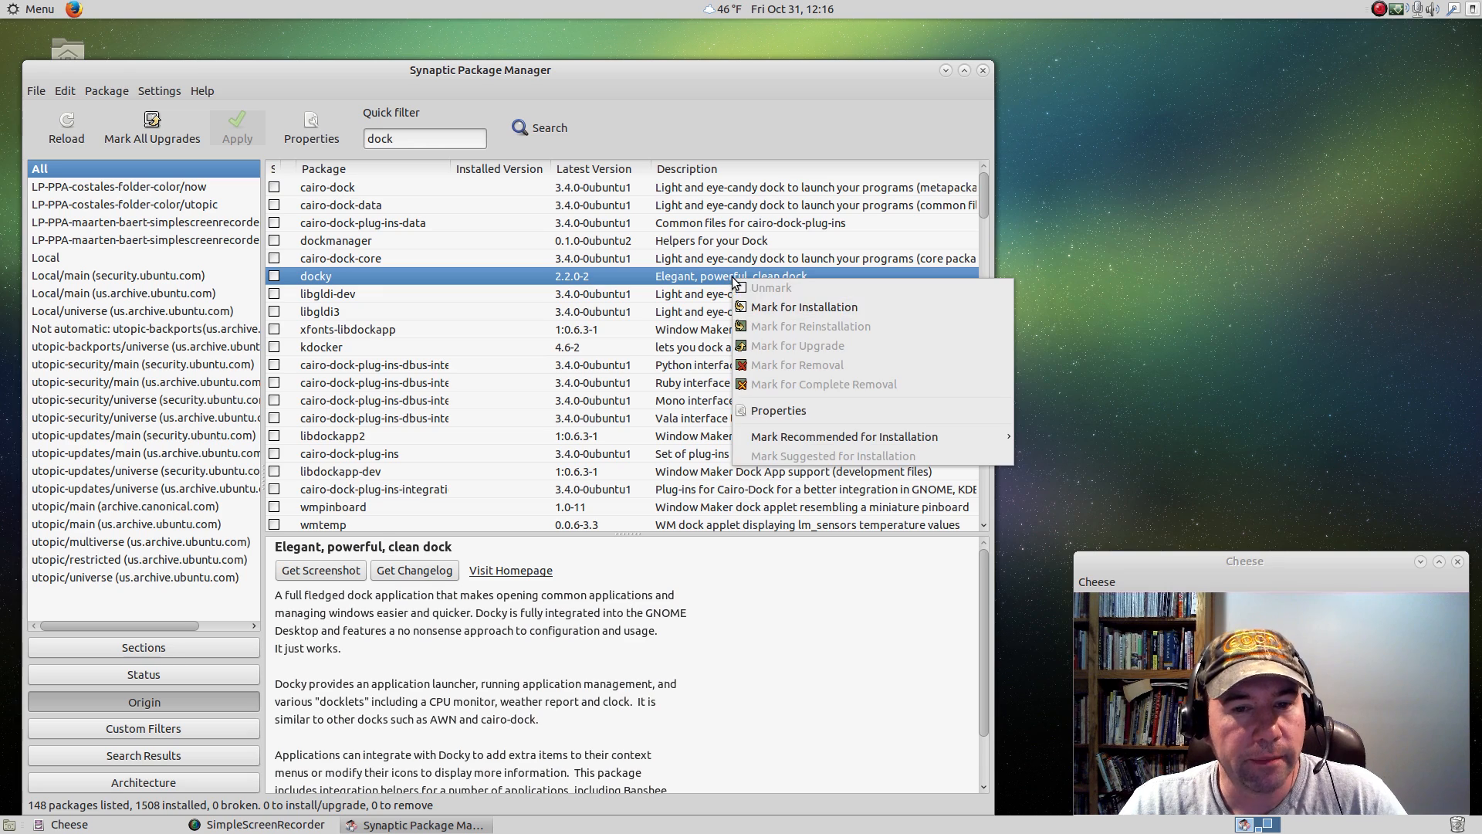
click(768, 307)
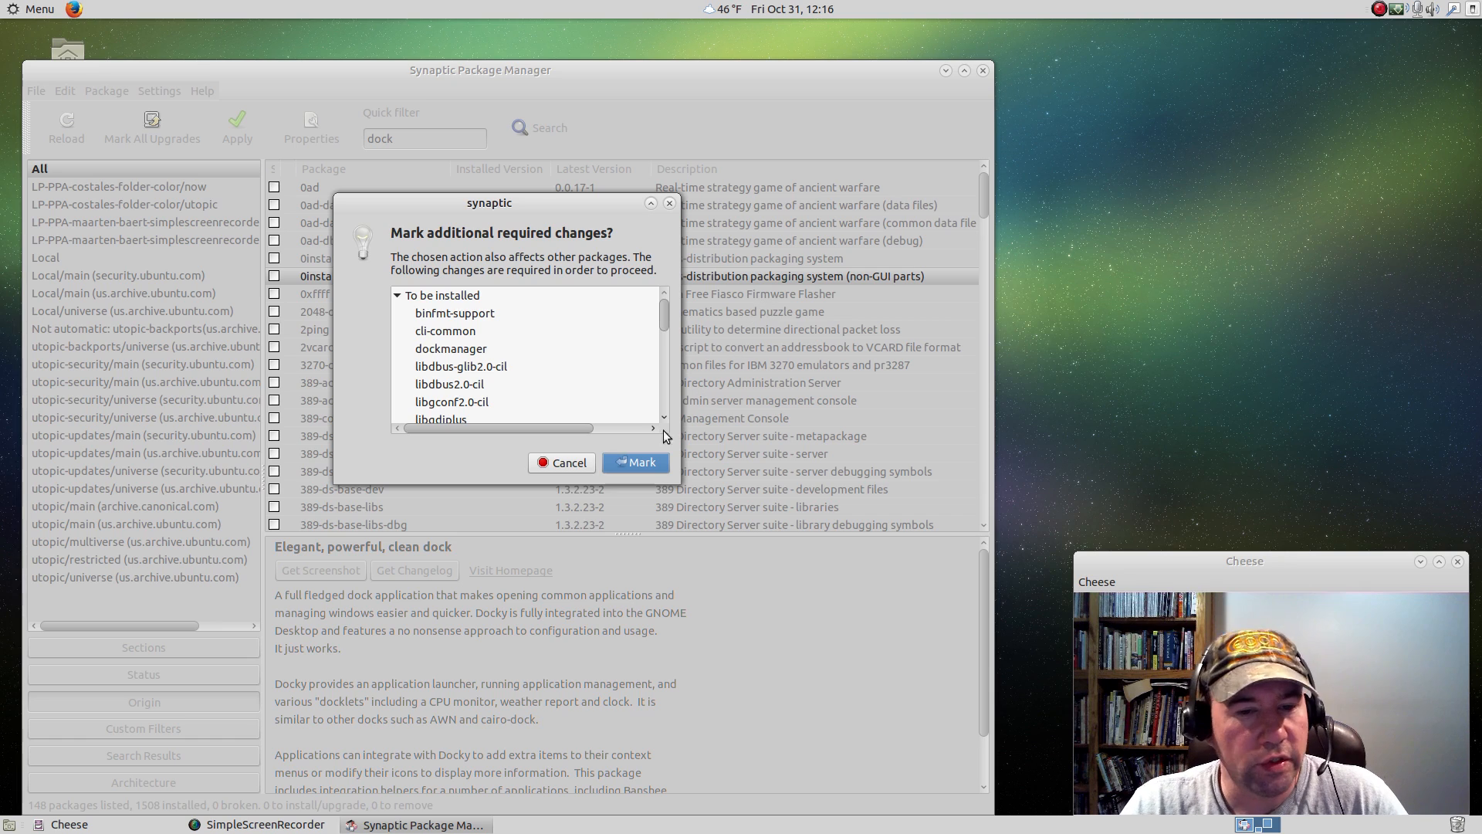
click(633, 459)
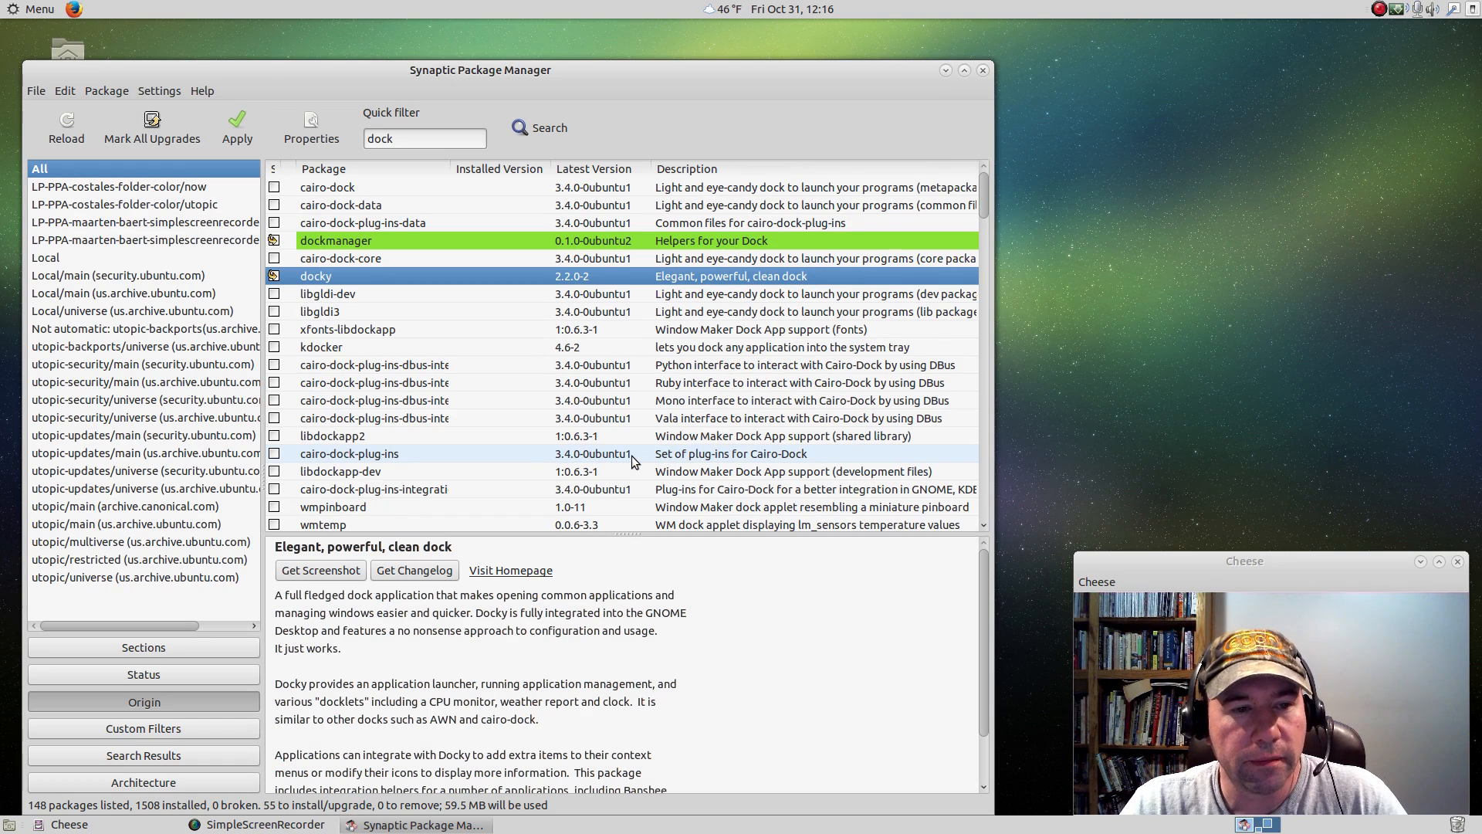
Narrow the package filter to "docky", apply the marked installation and close Synaptic.
click(409, 140)
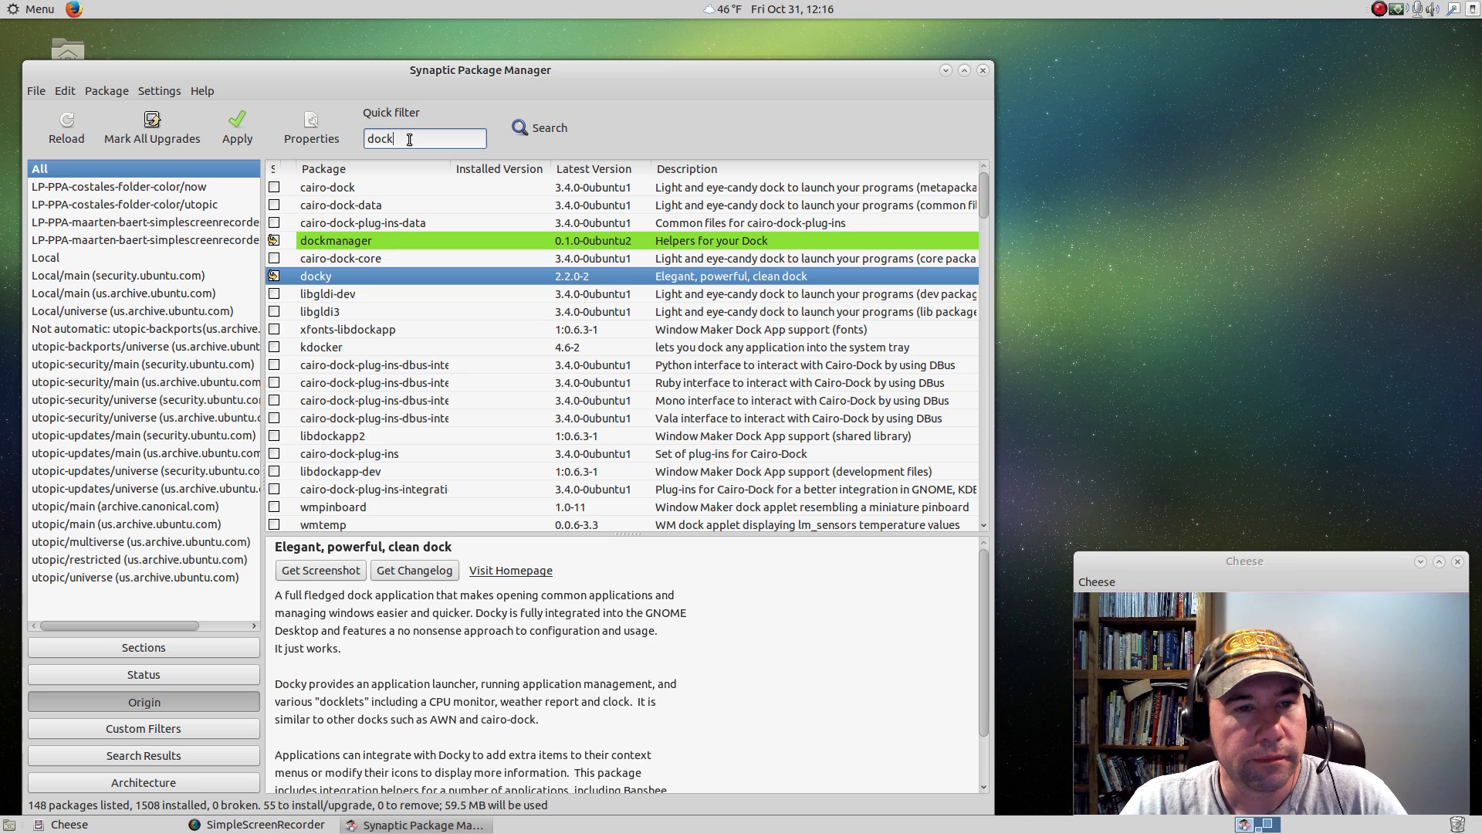
text(y)
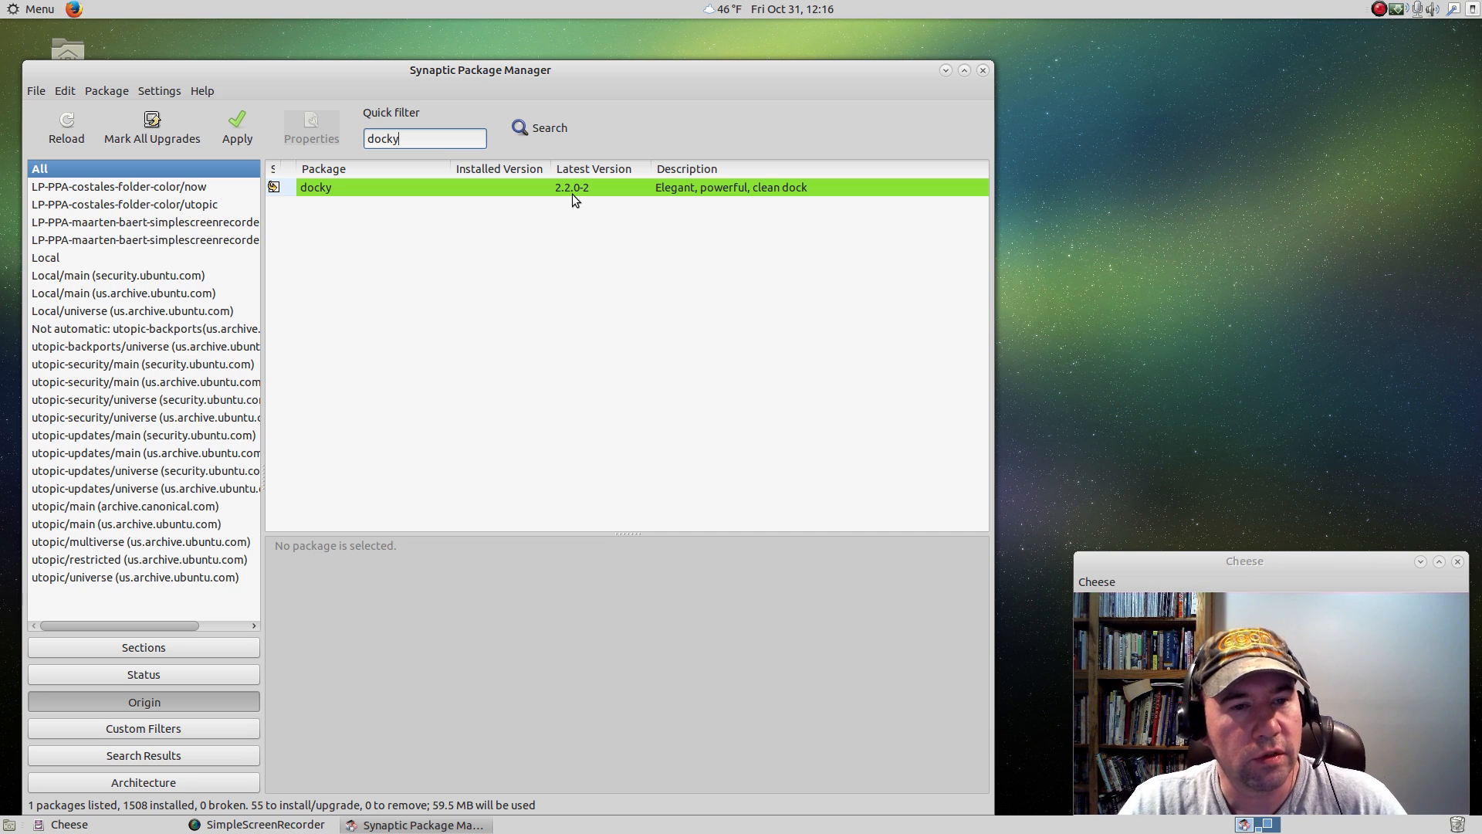
click(239, 128)
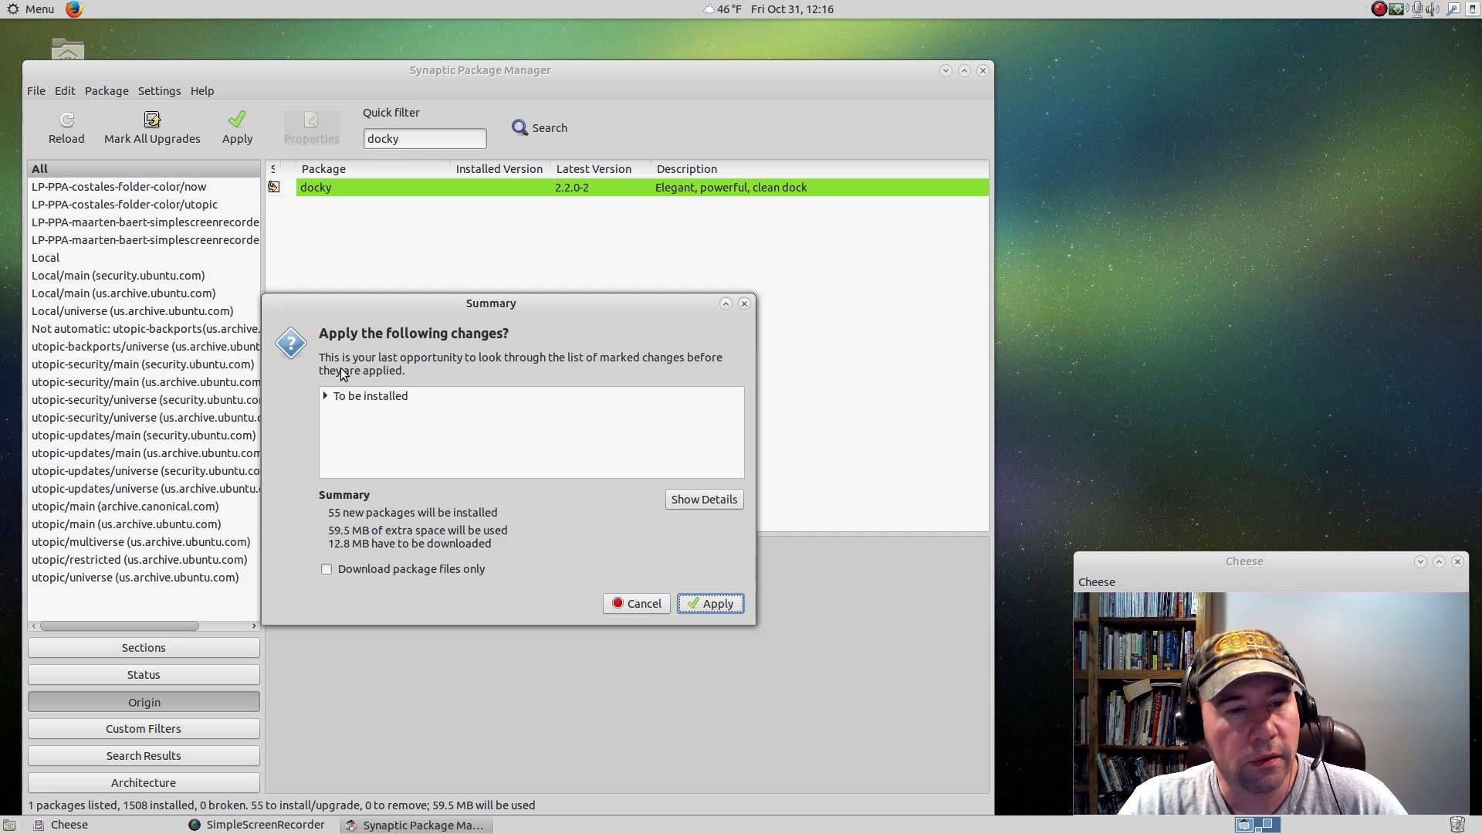
click(717, 603)
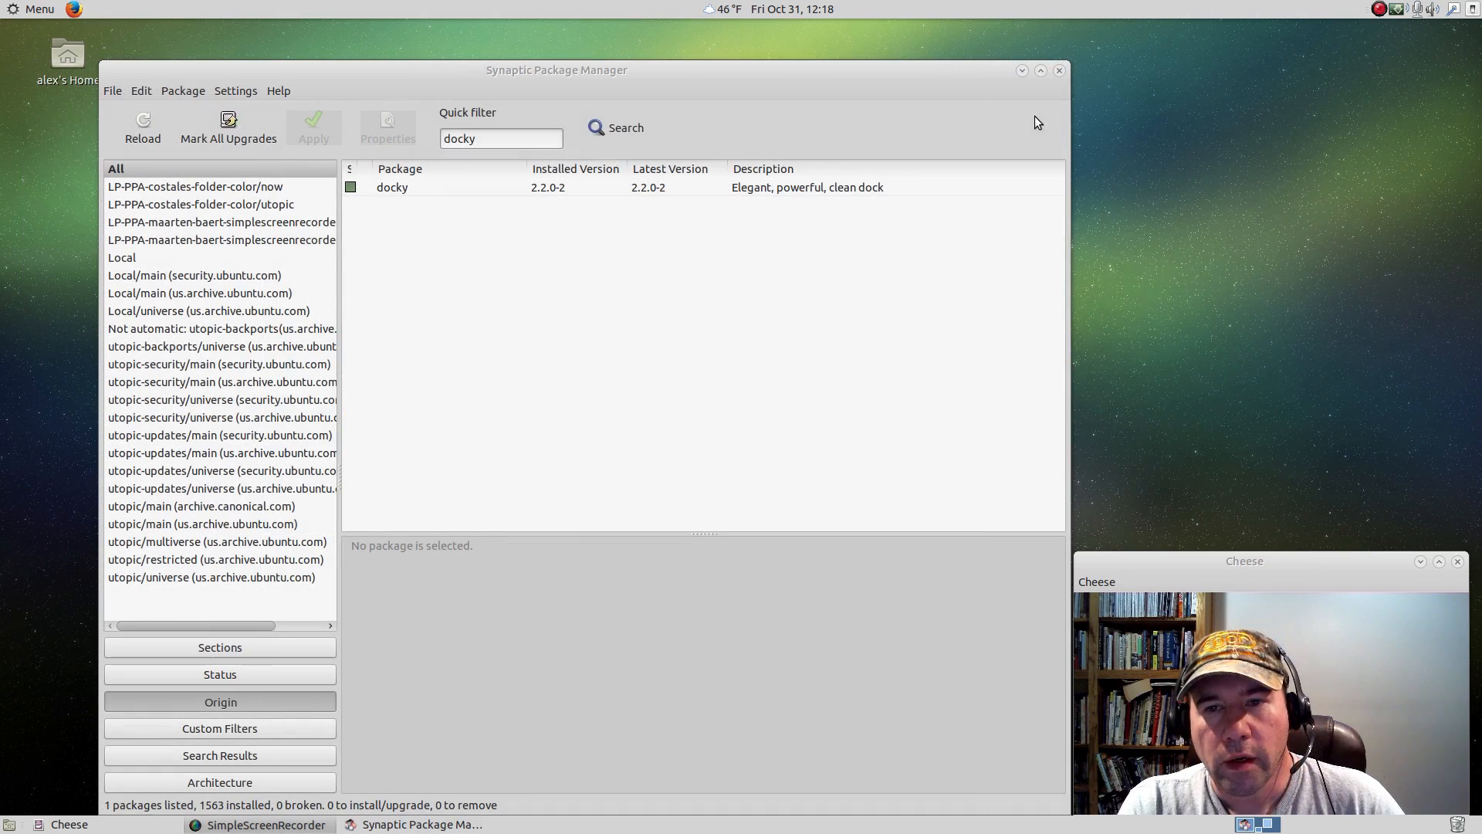
click(1059, 71)
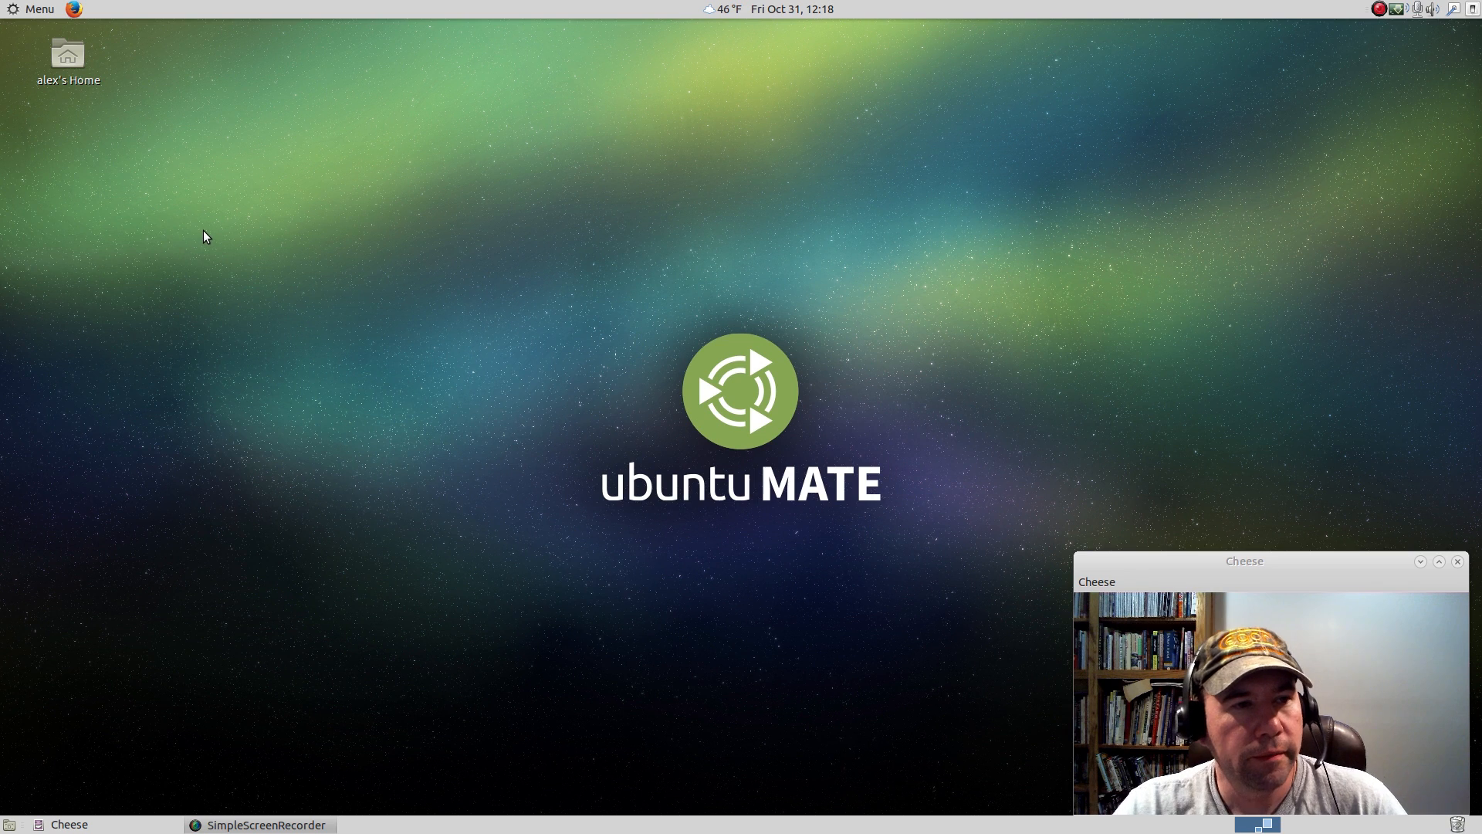
Find Docky by searching mintMenu for "docky" and launch it.
click(16, 11)
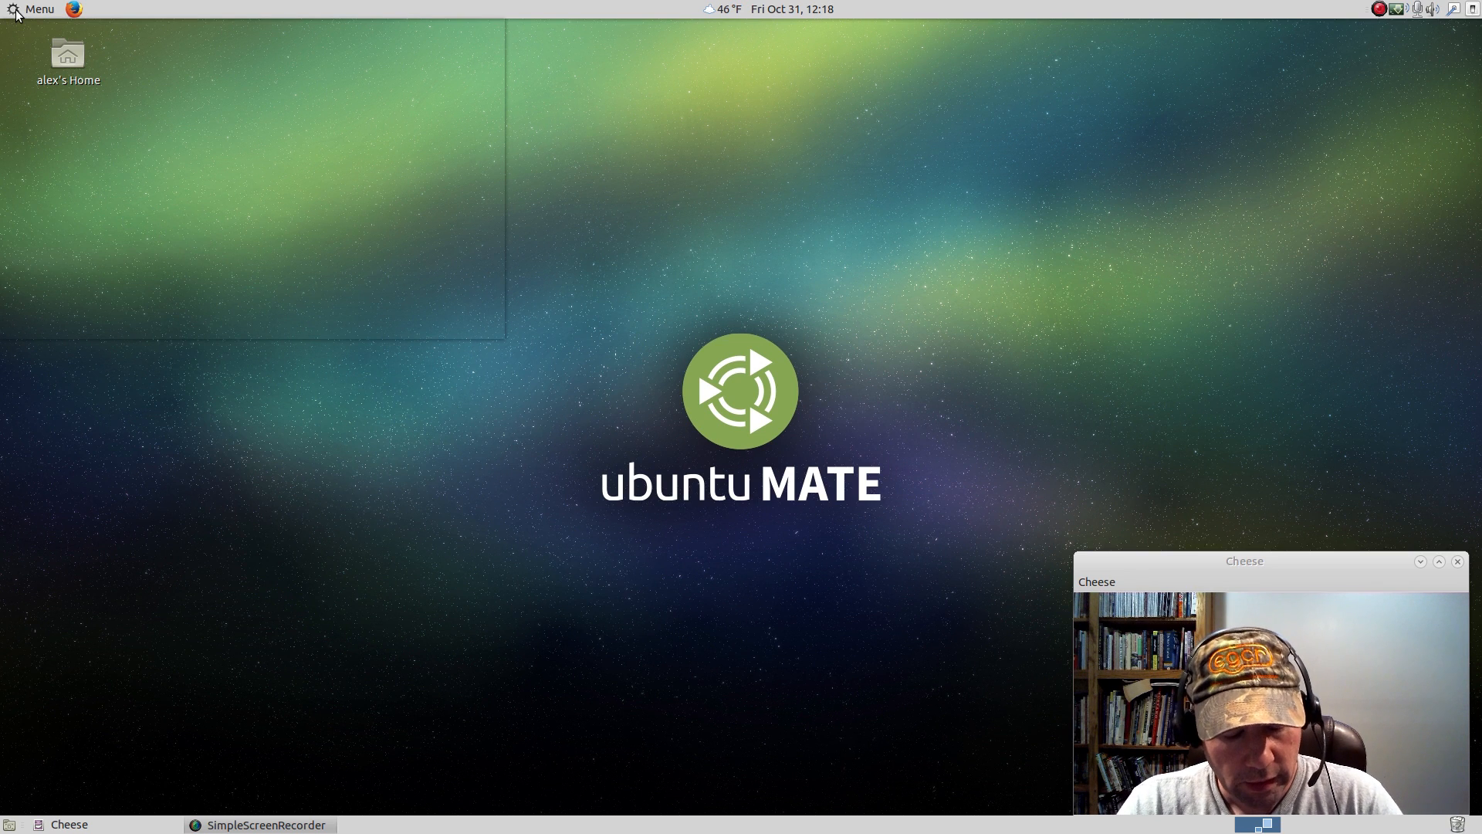
text(doc)
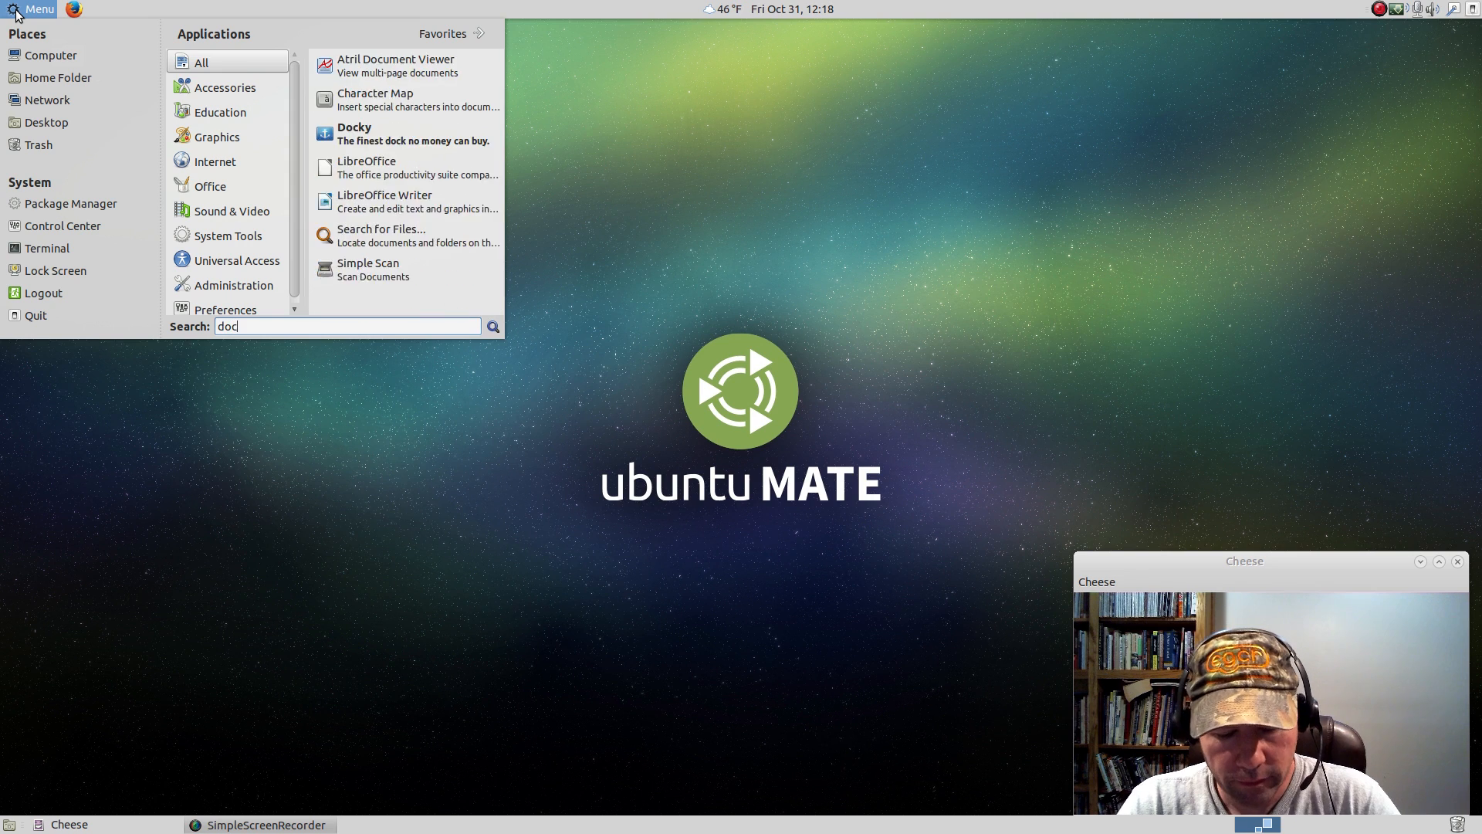
text(ky)
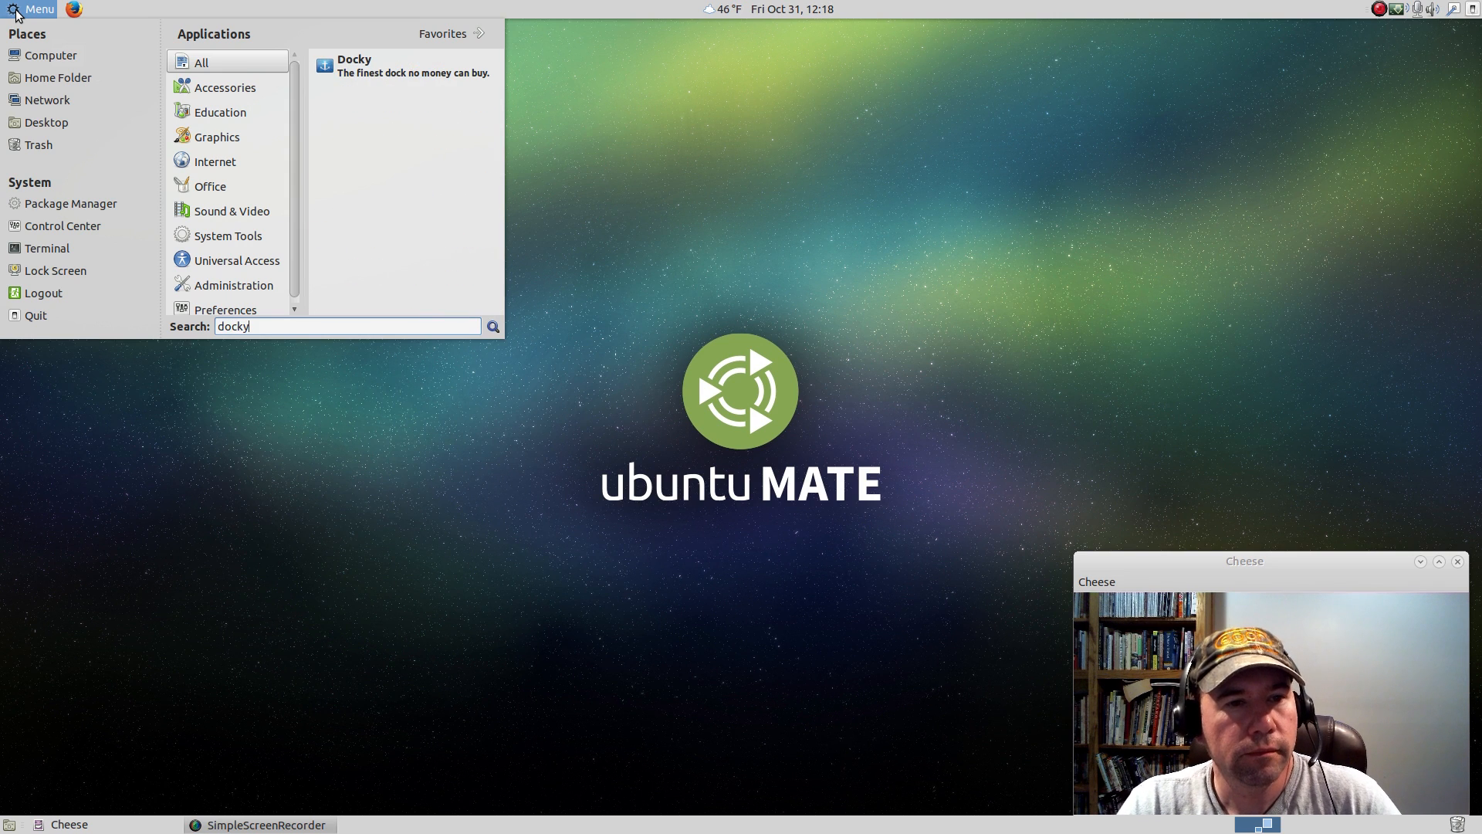
click(355, 66)
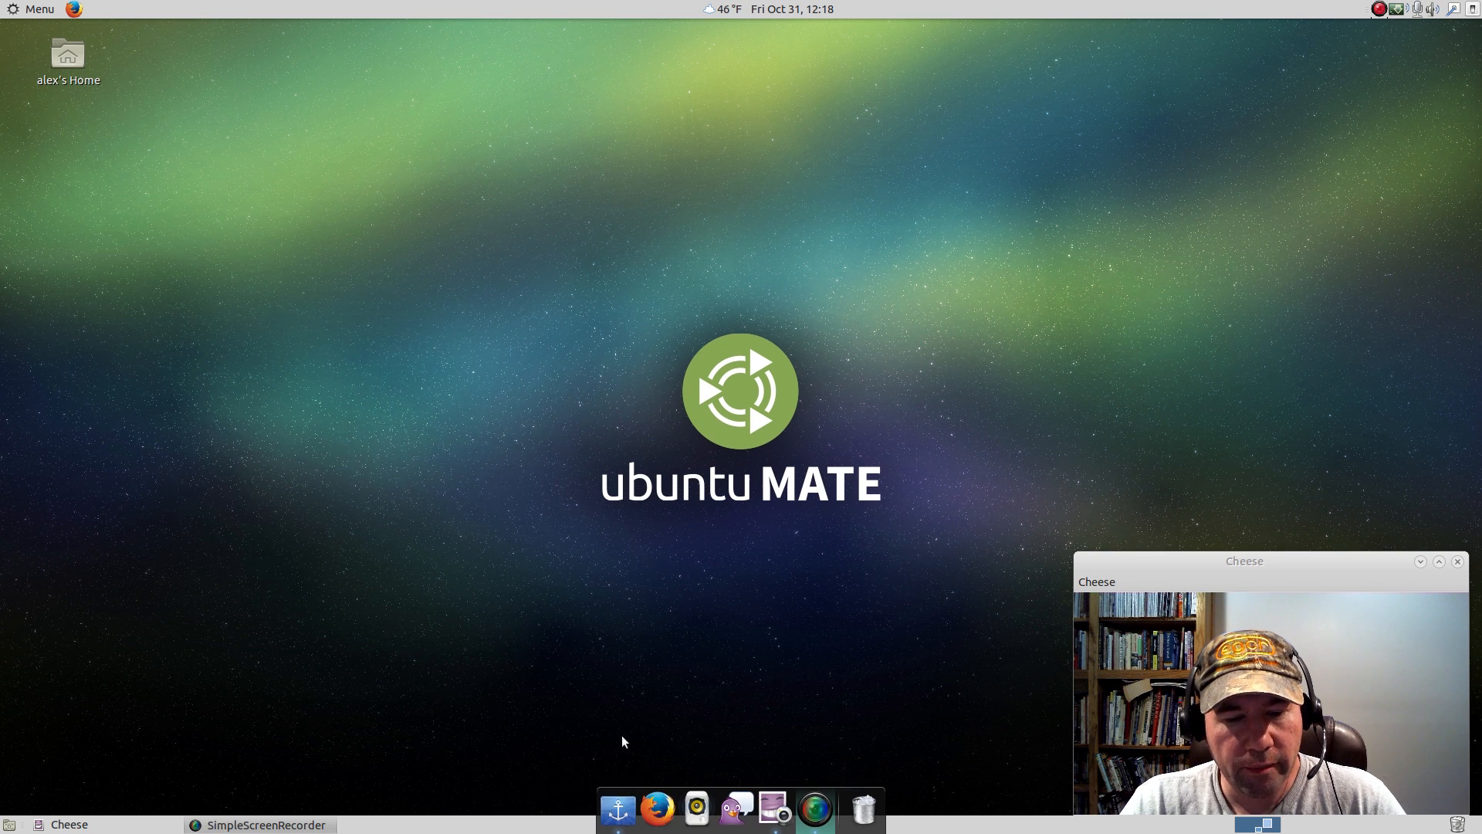
Open Docky's settings, try the Glass and Smoke themes, and set the theme to Grayscale.
right_click(617, 804)
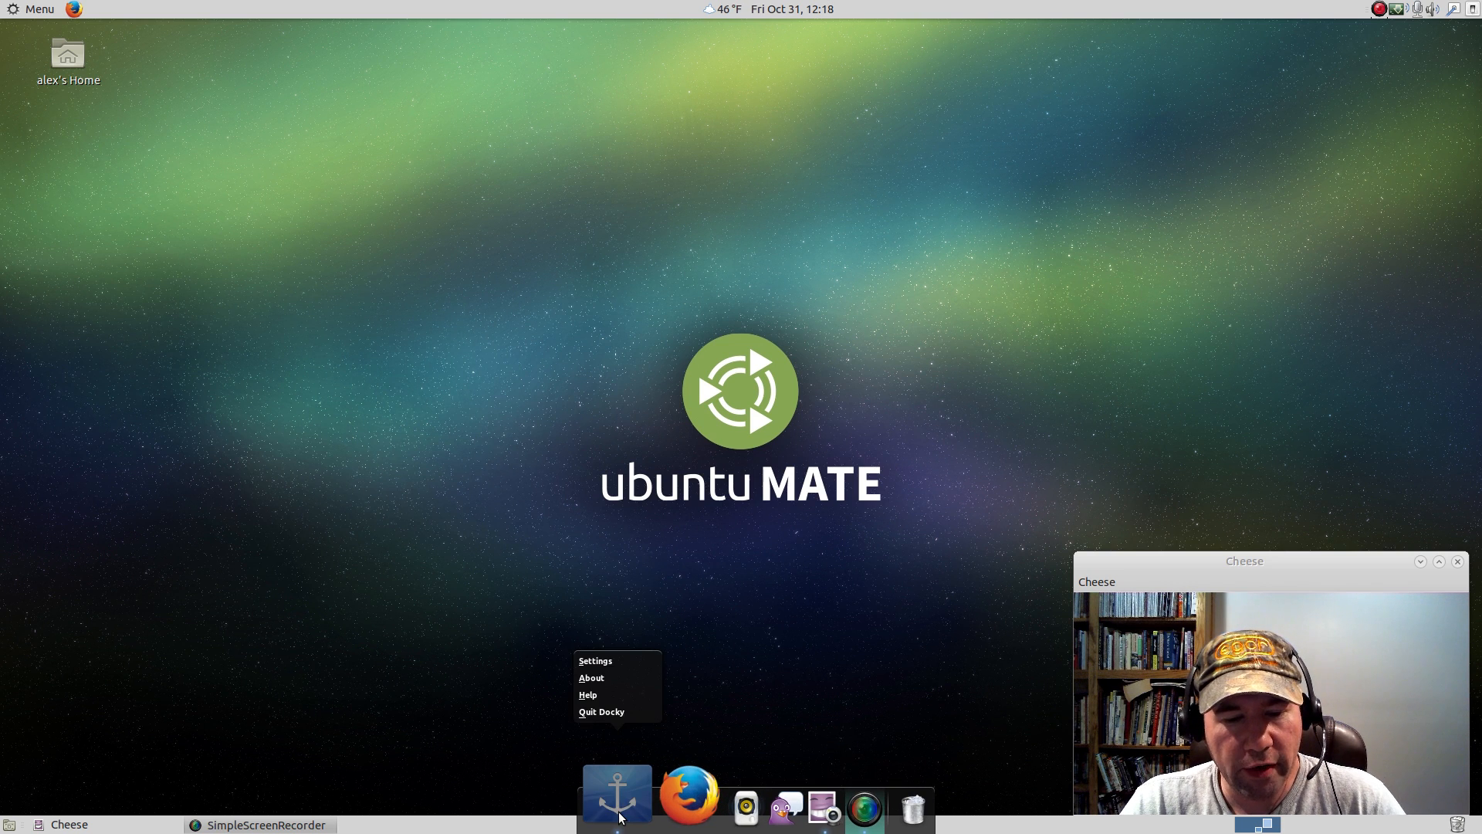
click(593, 661)
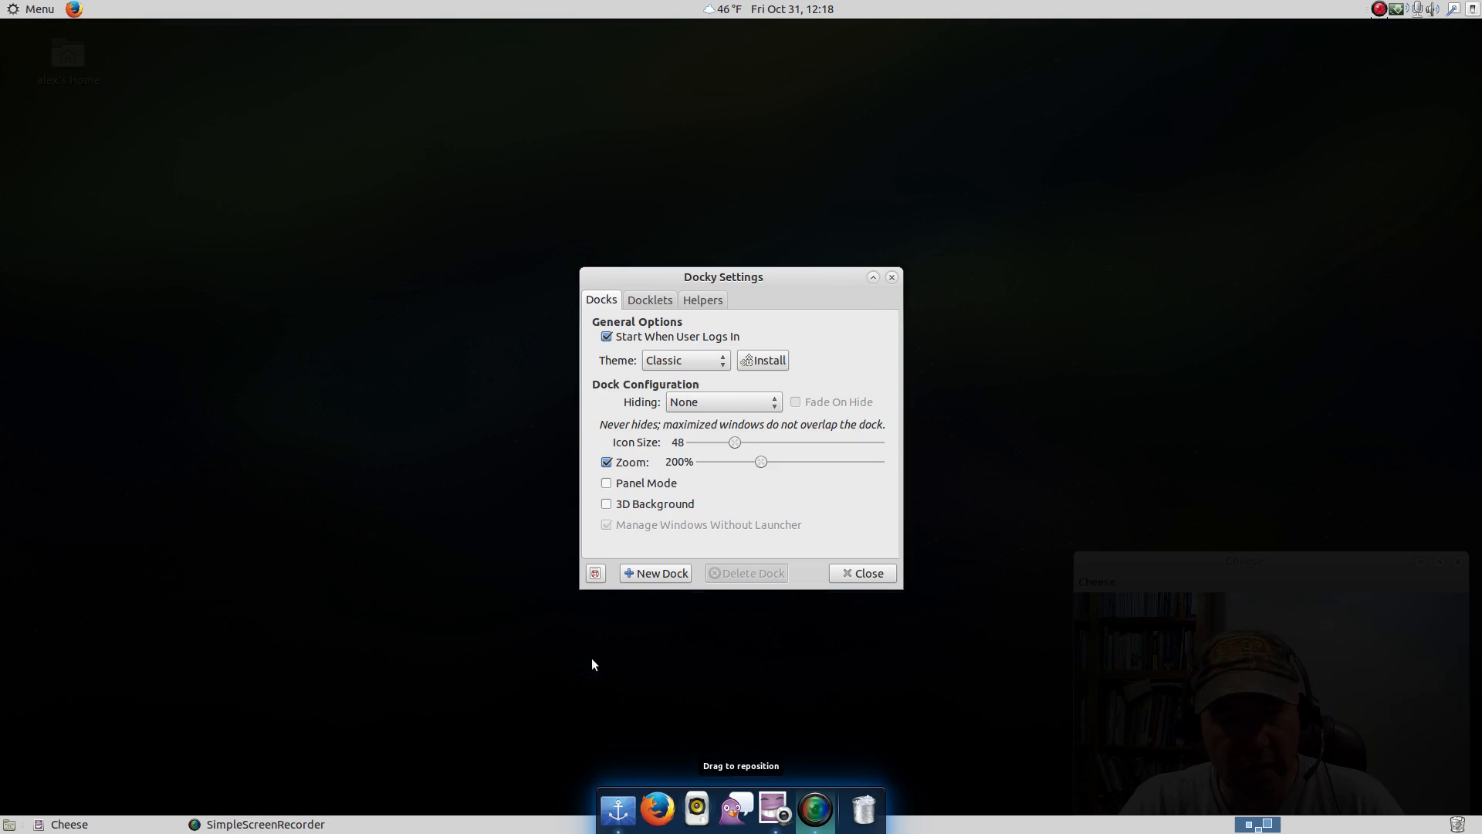
click(718, 361)
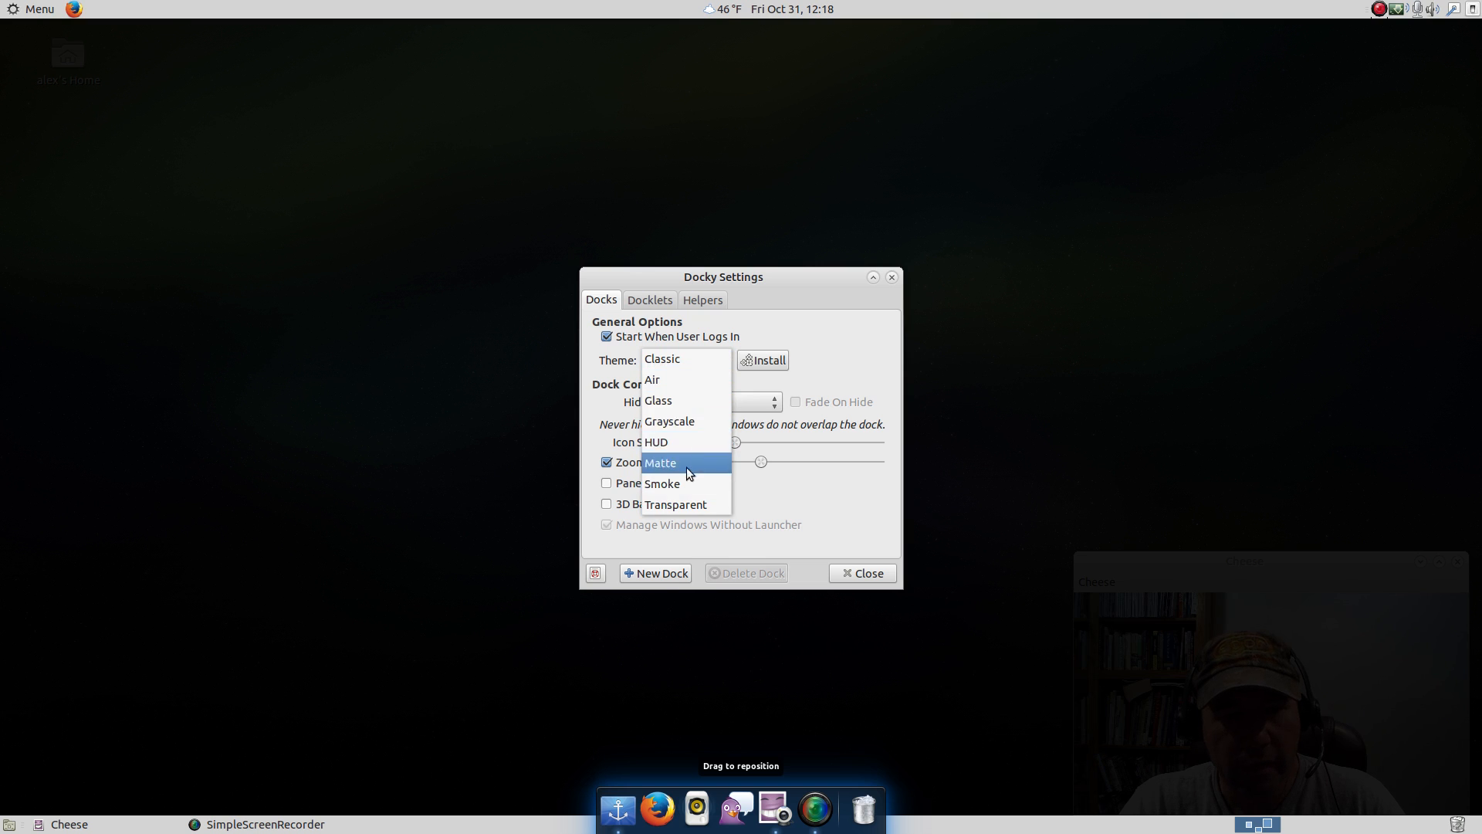
click(670, 402)
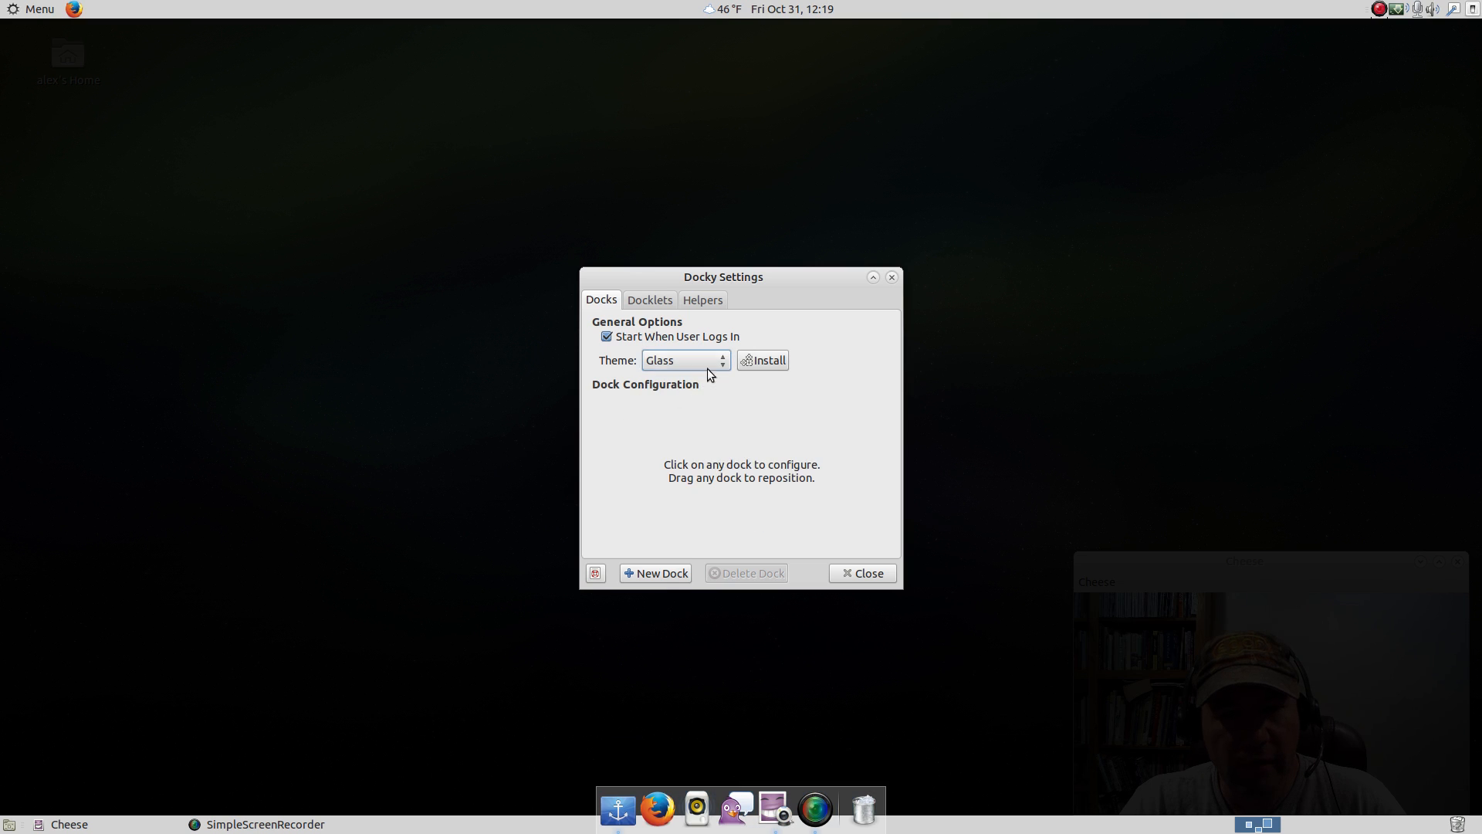
click(715, 361)
click(685, 440)
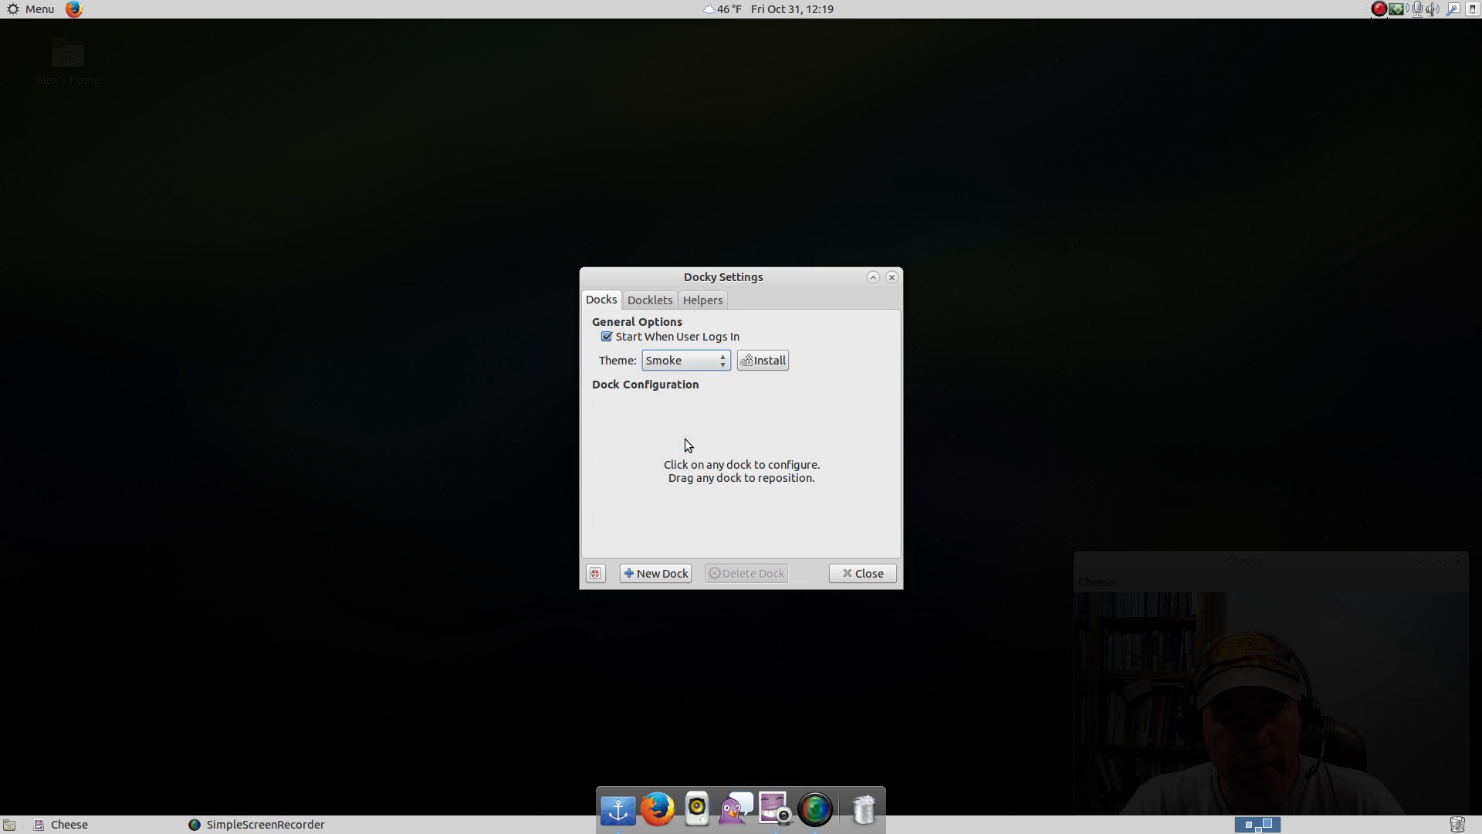
click(710, 361)
click(712, 303)
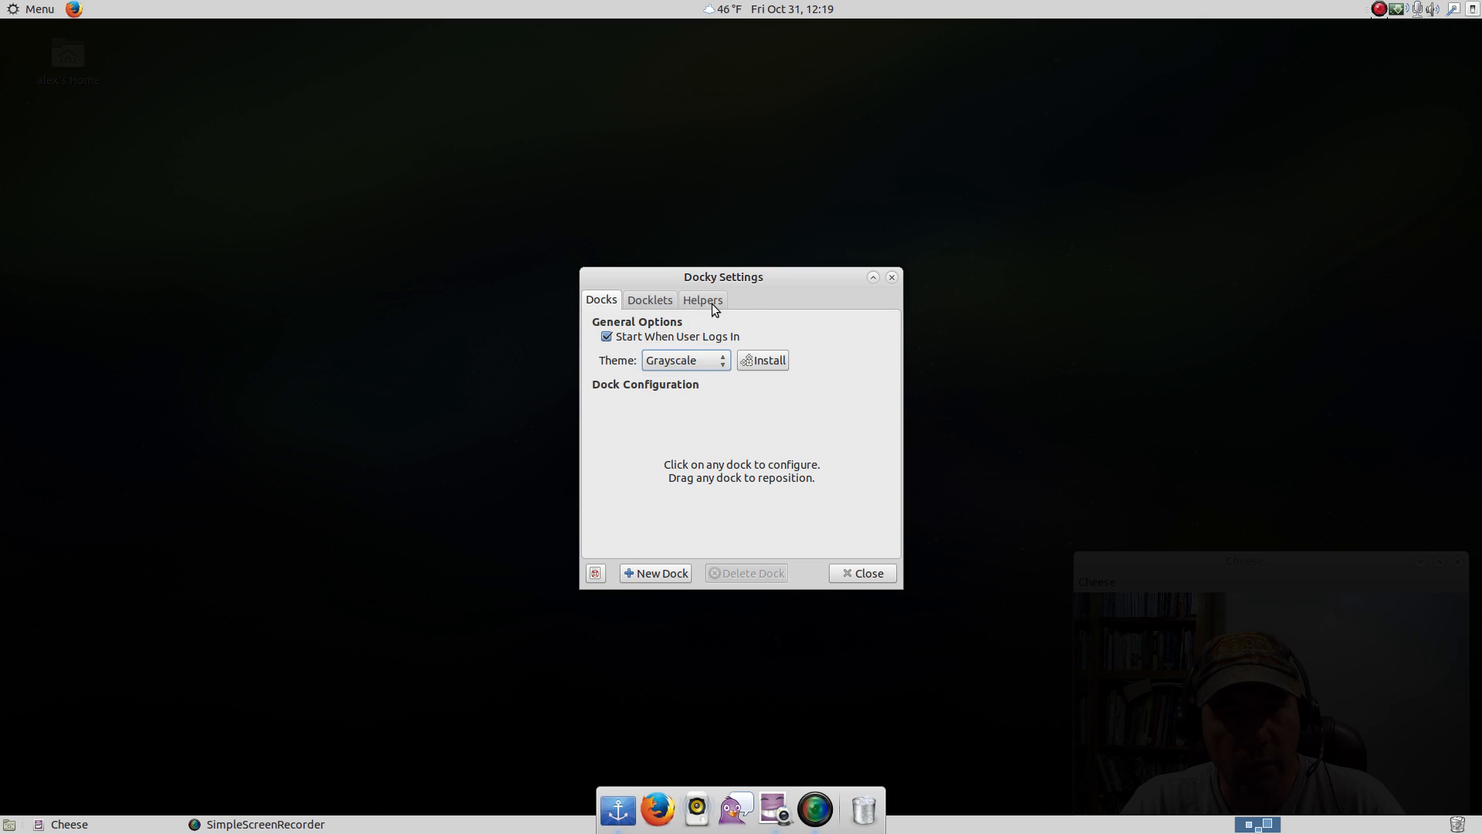
Review the available docklets and the list of usable helpers in Docky's settings, and close the settings window.
click(641, 303)
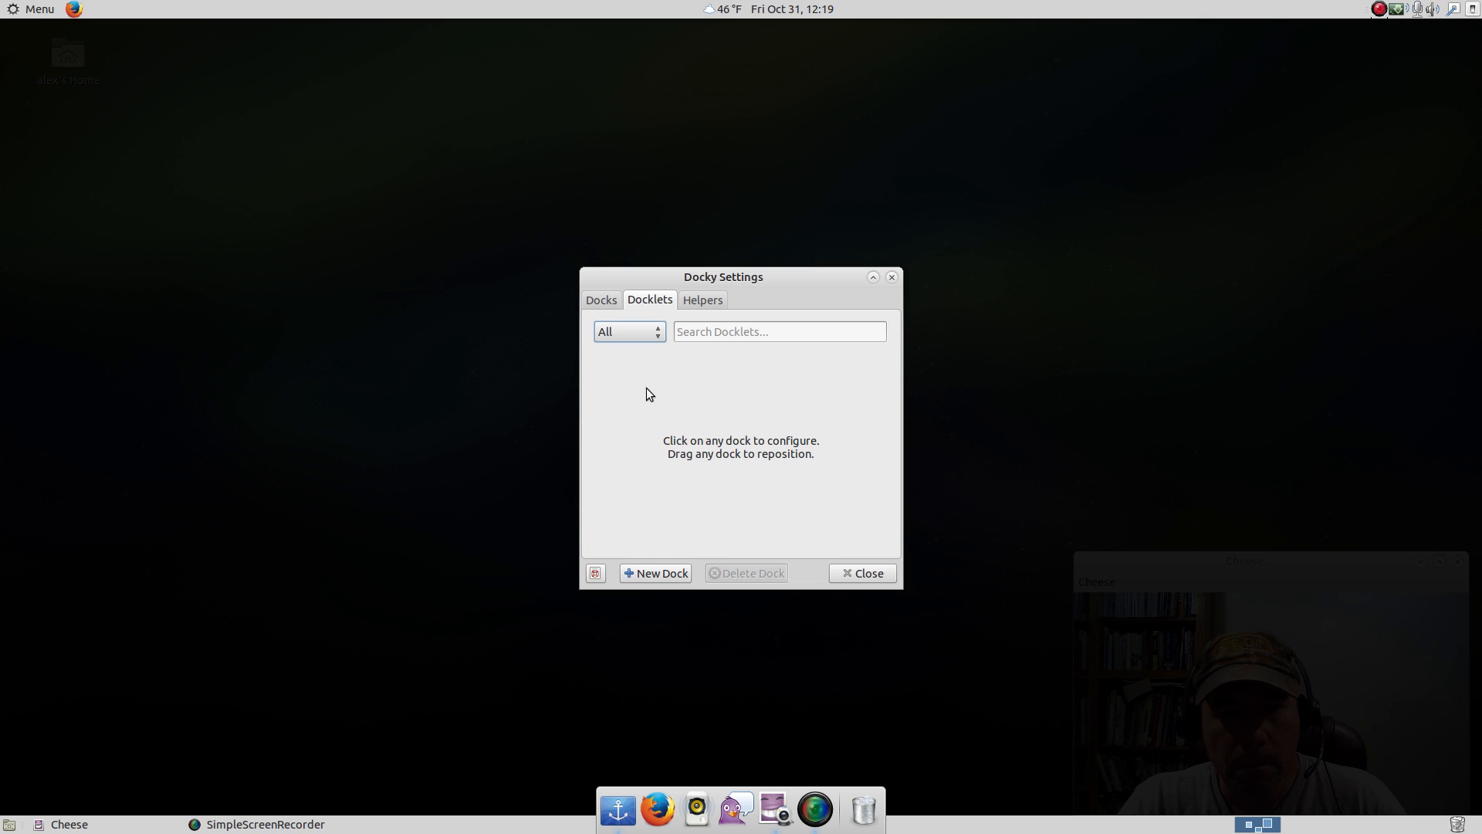
click(703, 303)
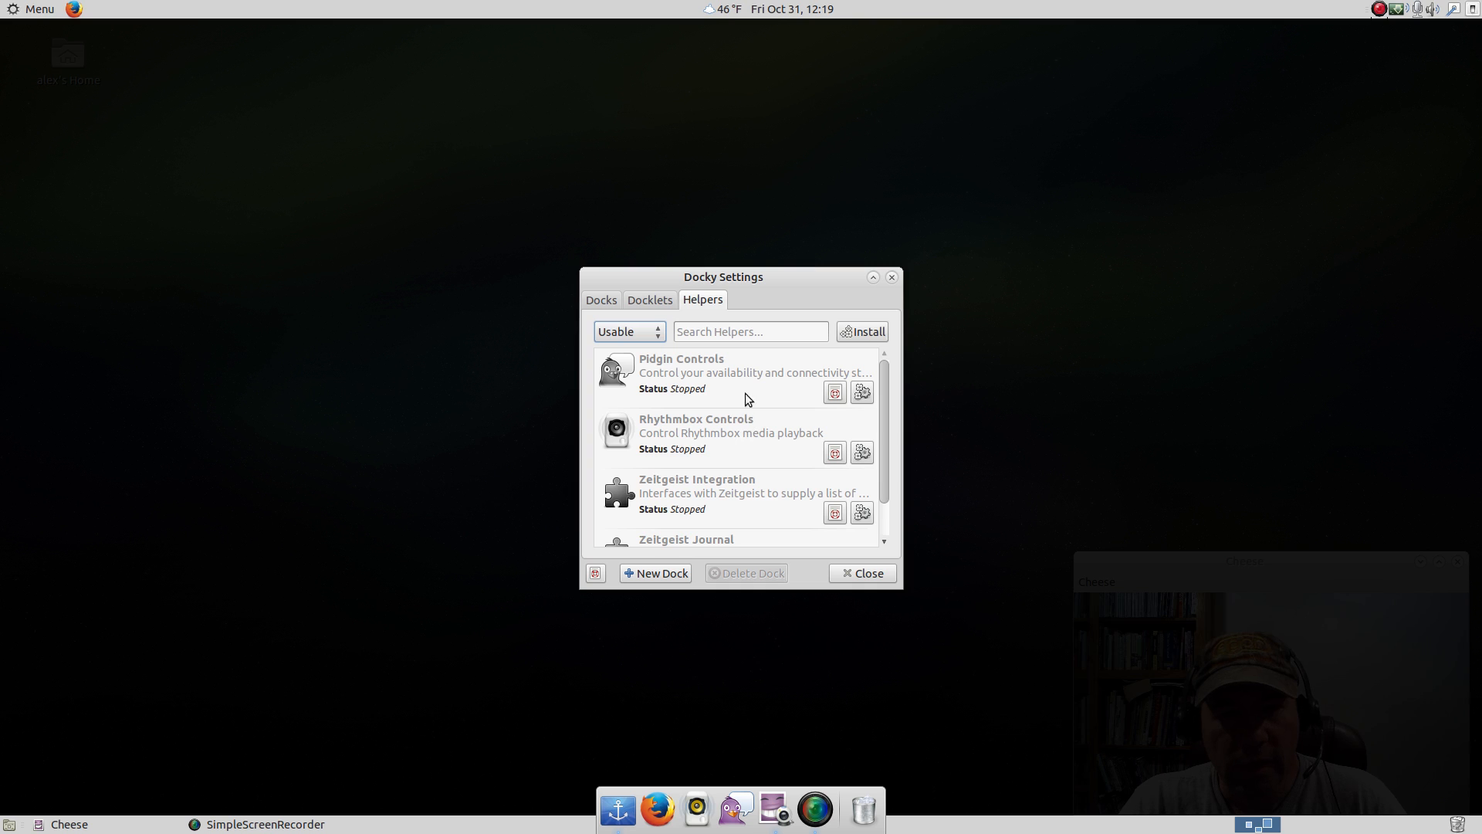
scroll(736, 433, down, 2)
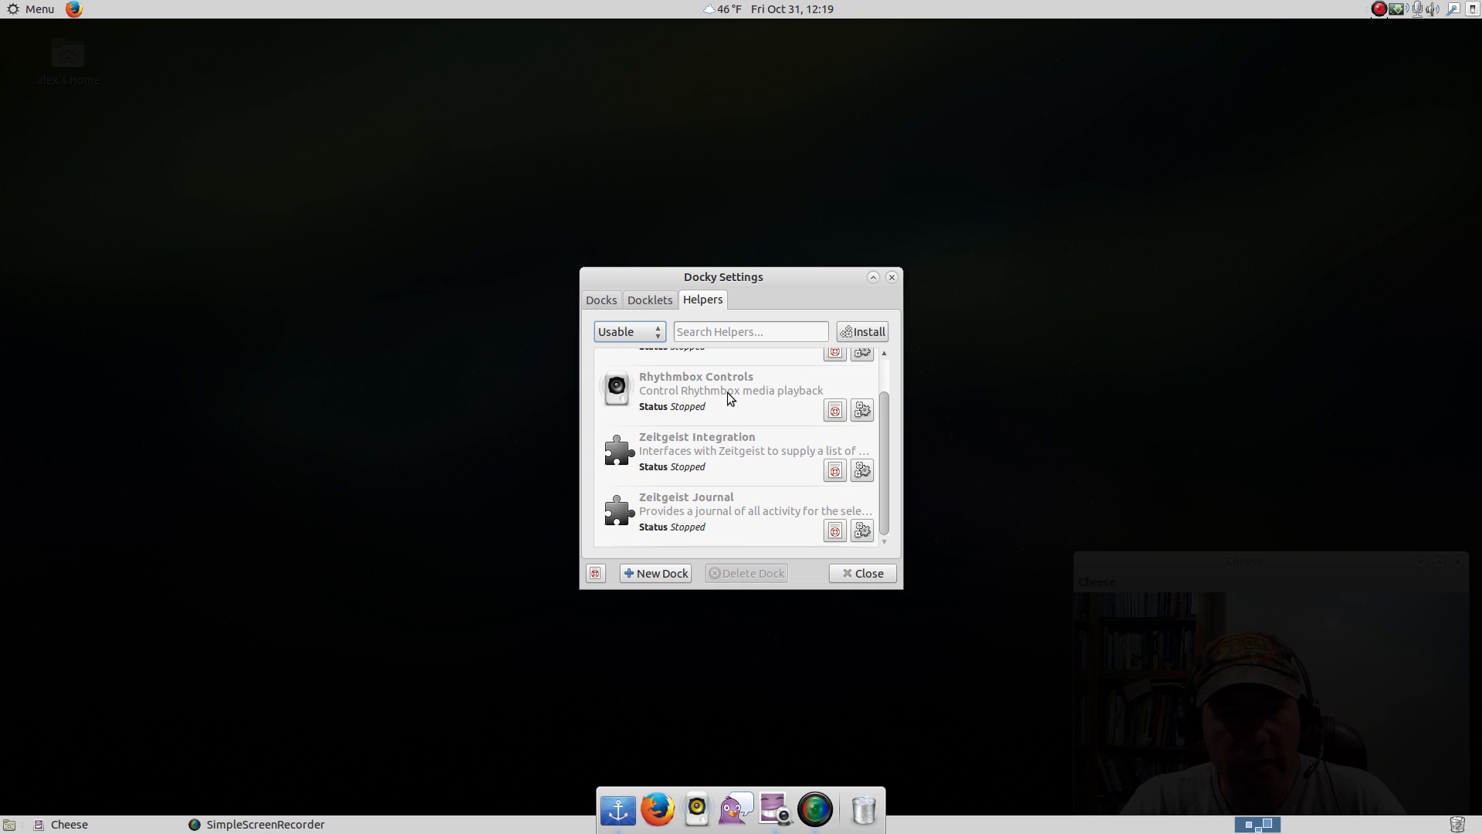
scroll(725, 520, up, 2)
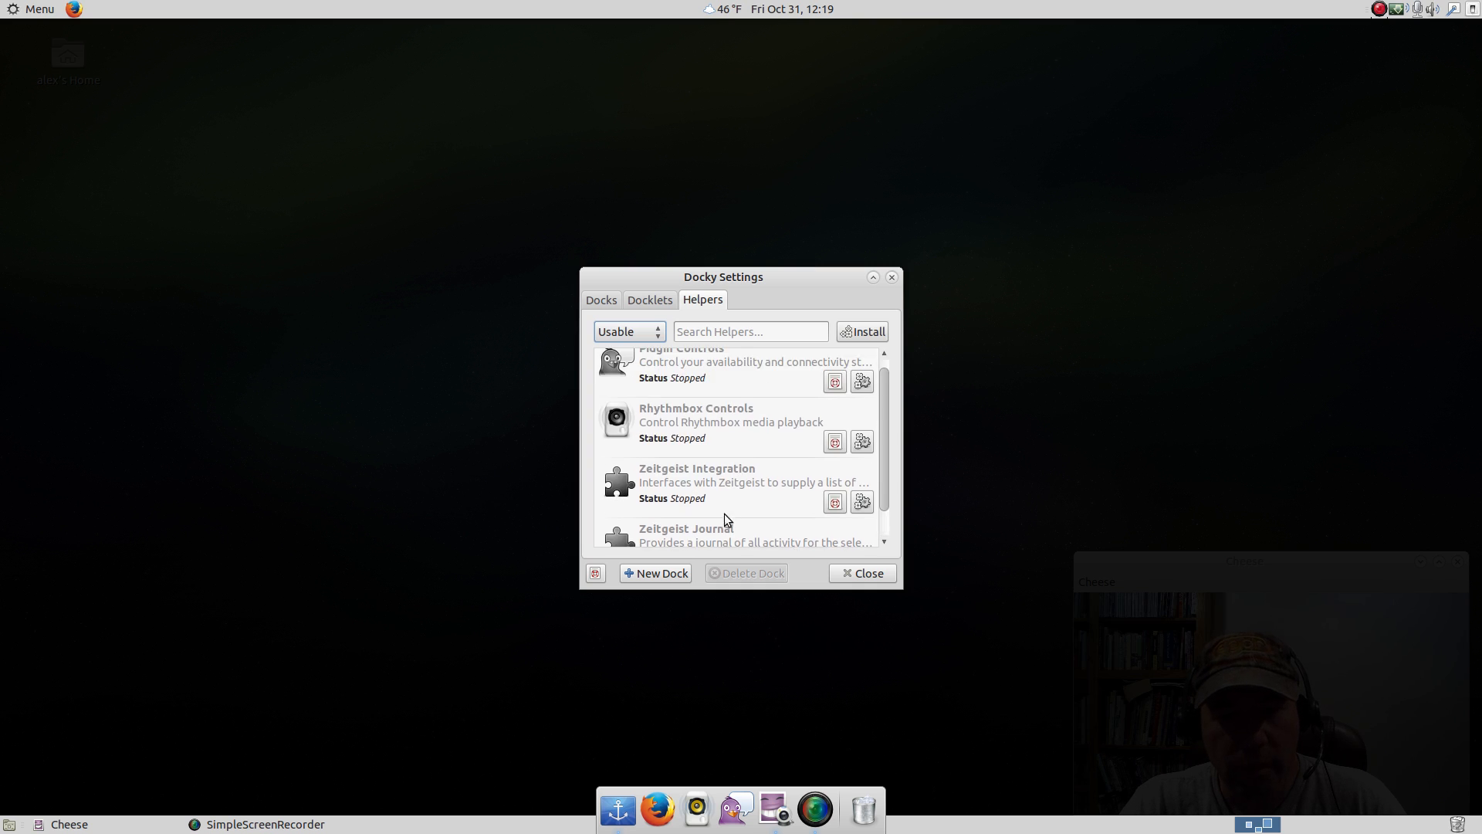
click(651, 302)
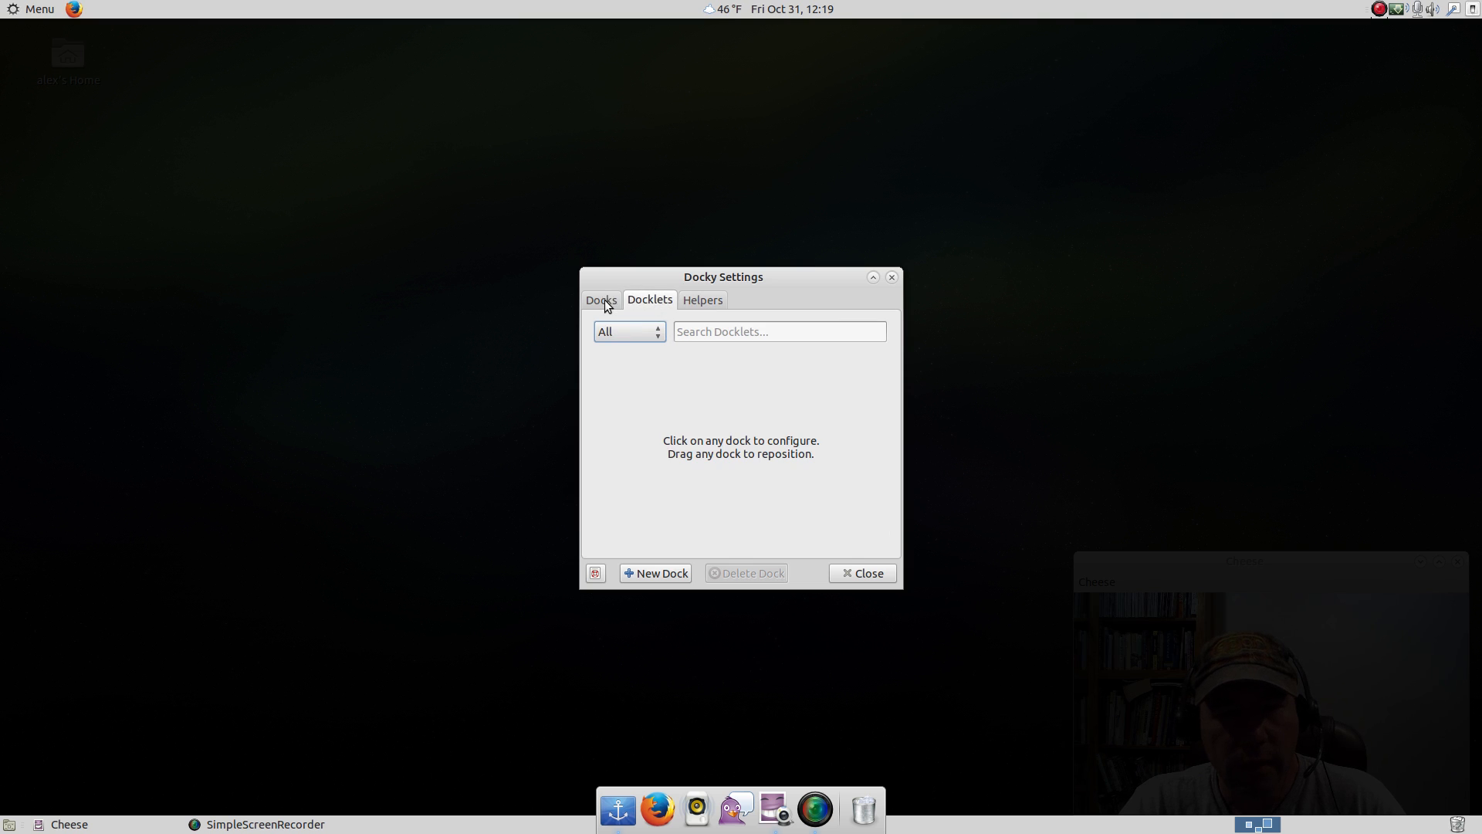
click(851, 571)
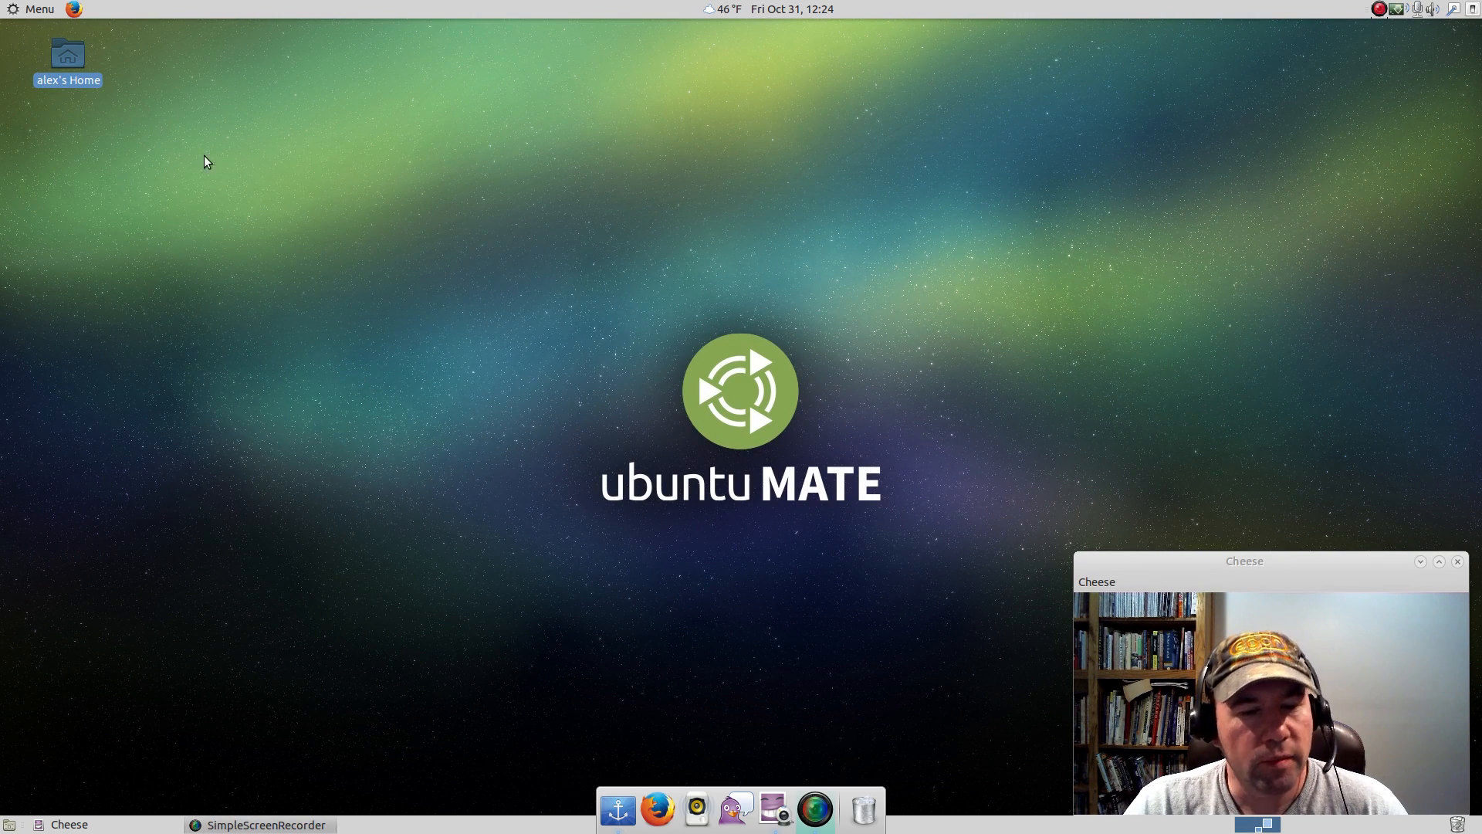
Switch to Firefox, search Google for "gnome look" and open the GNOME-Look.org site.
click(74, 8)
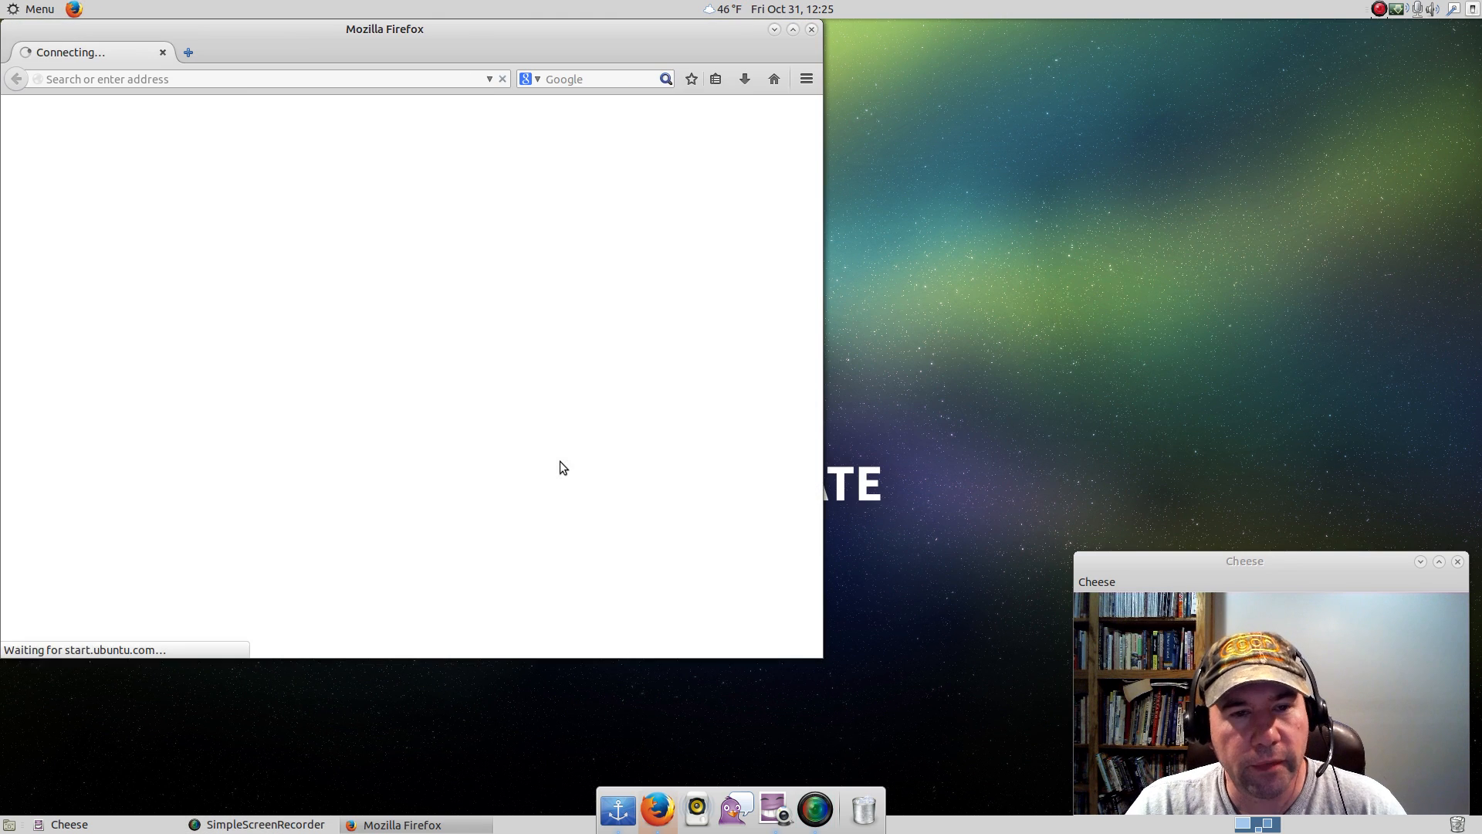
drag(417, 44, 529, 58)
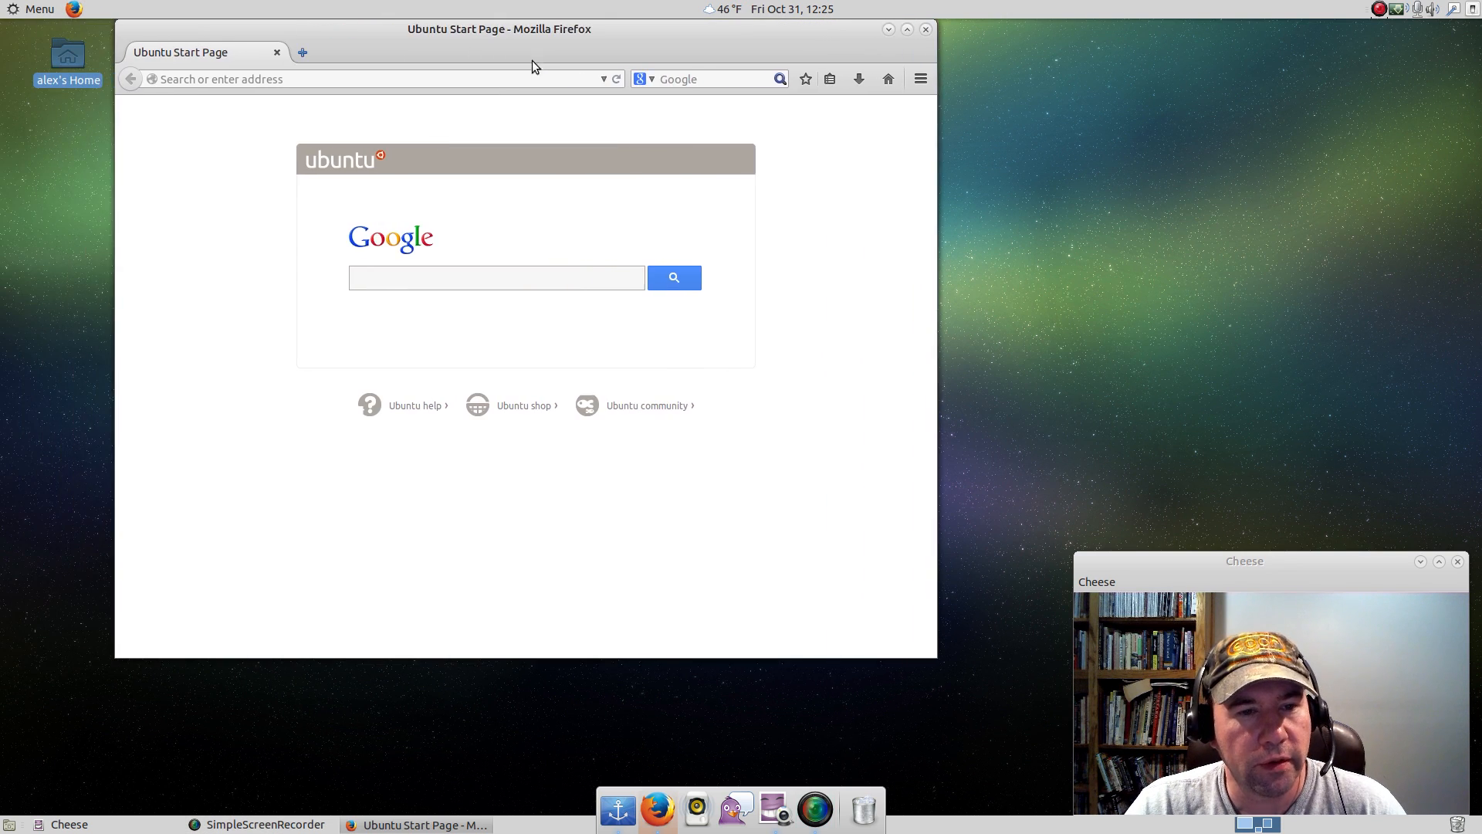
click(498, 276)
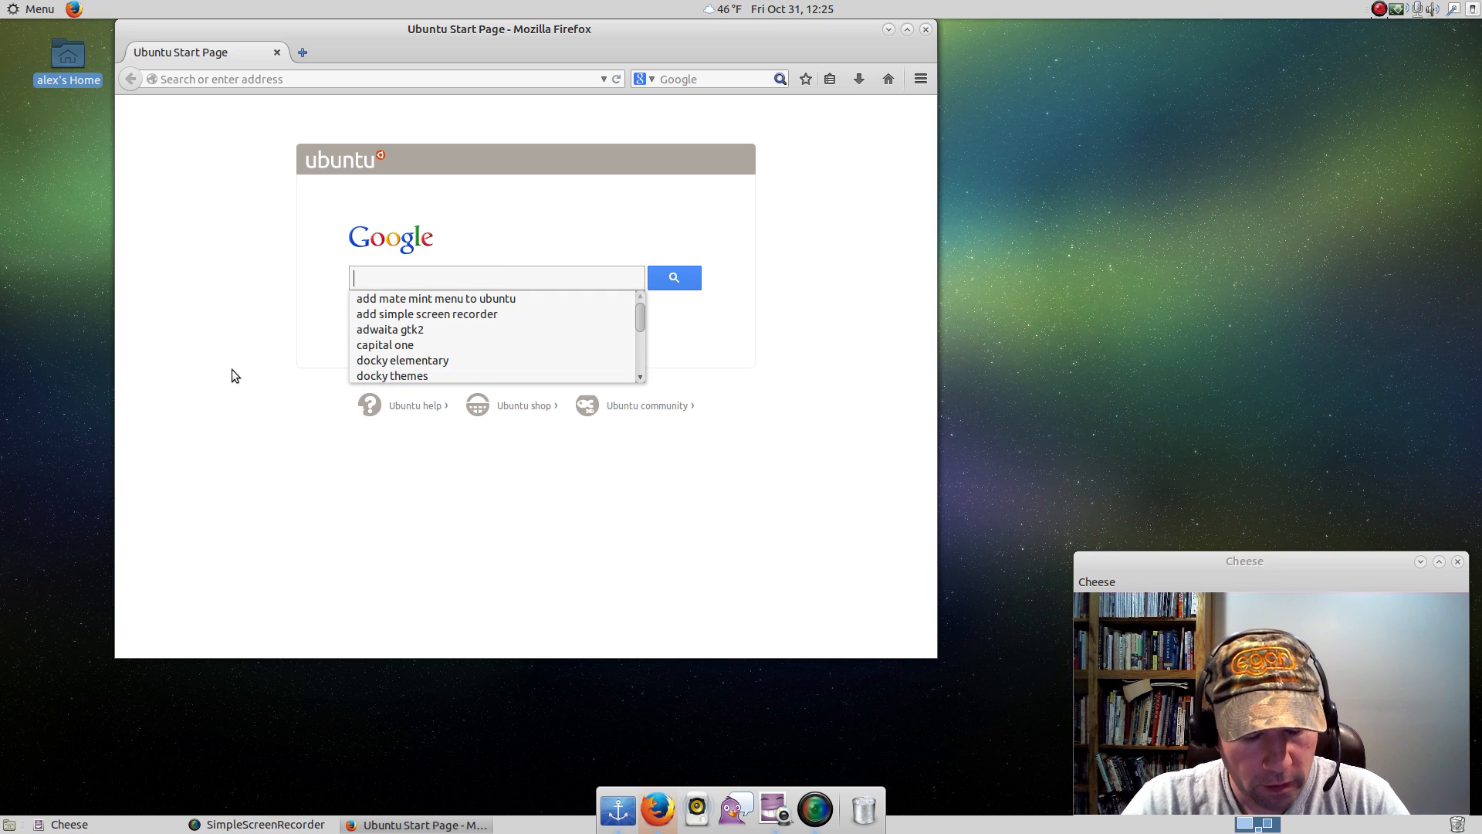
text(gnome)
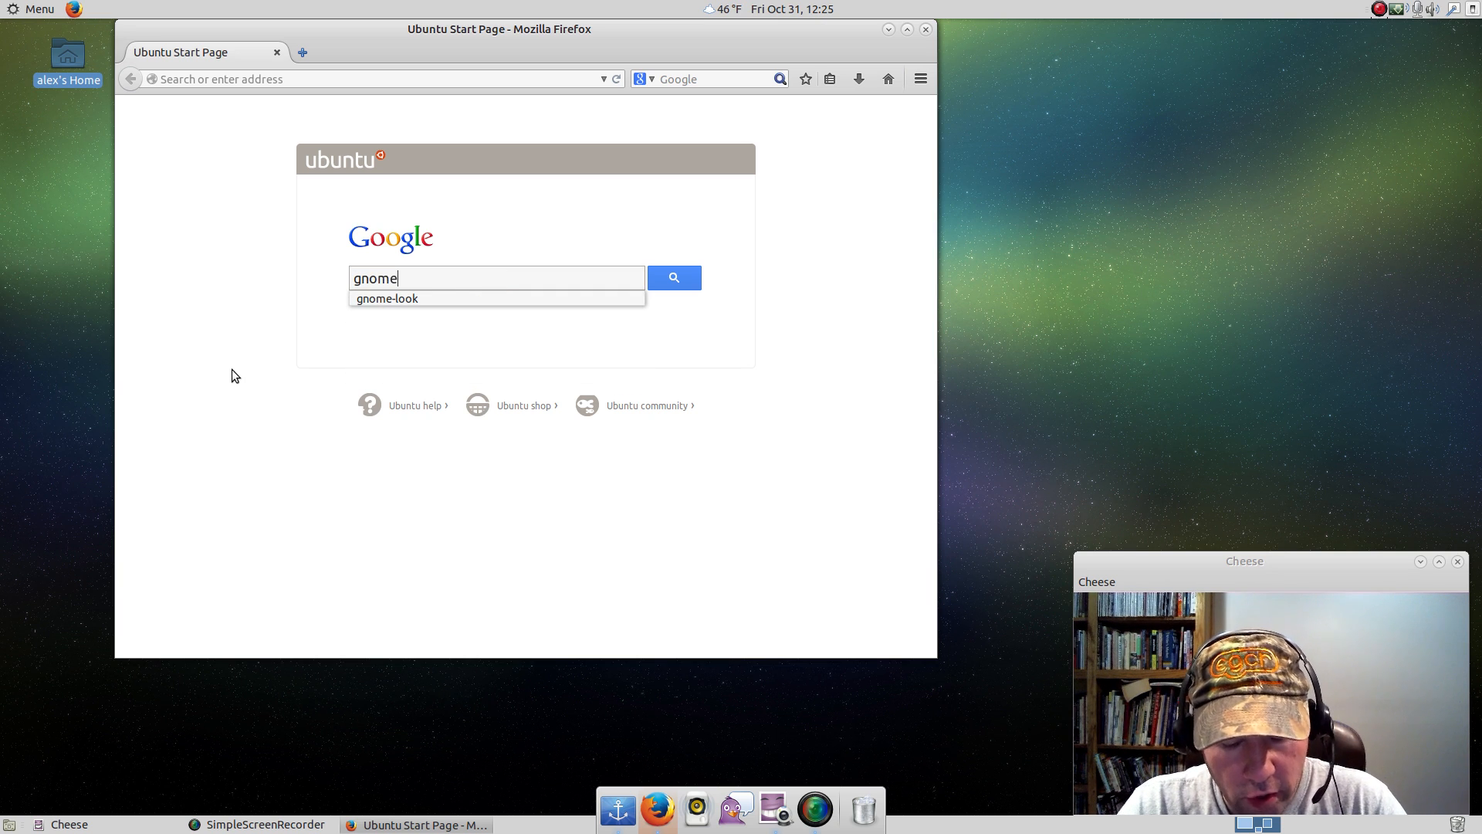
text( look)
key(Return)
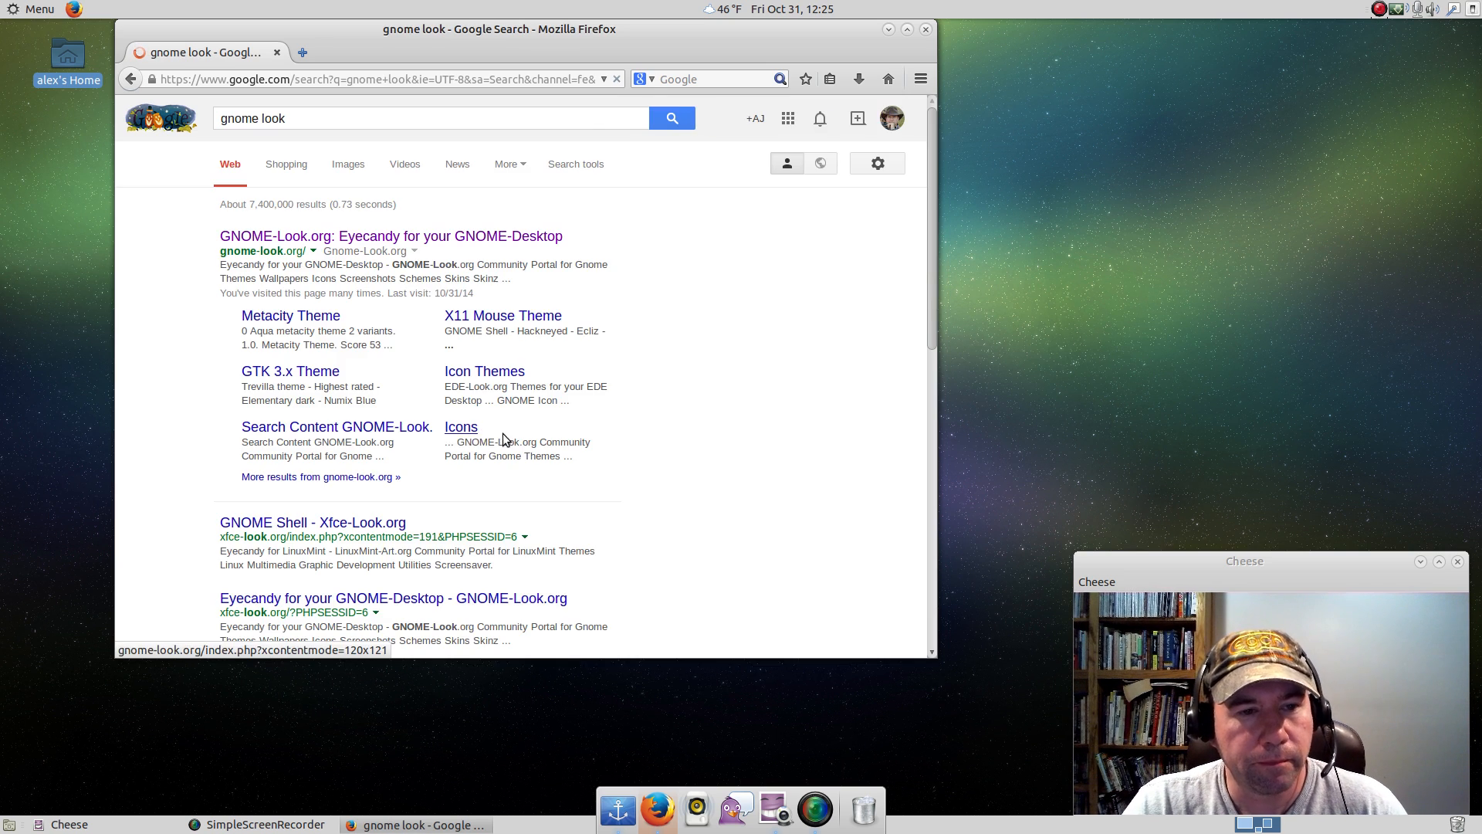
click(429, 237)
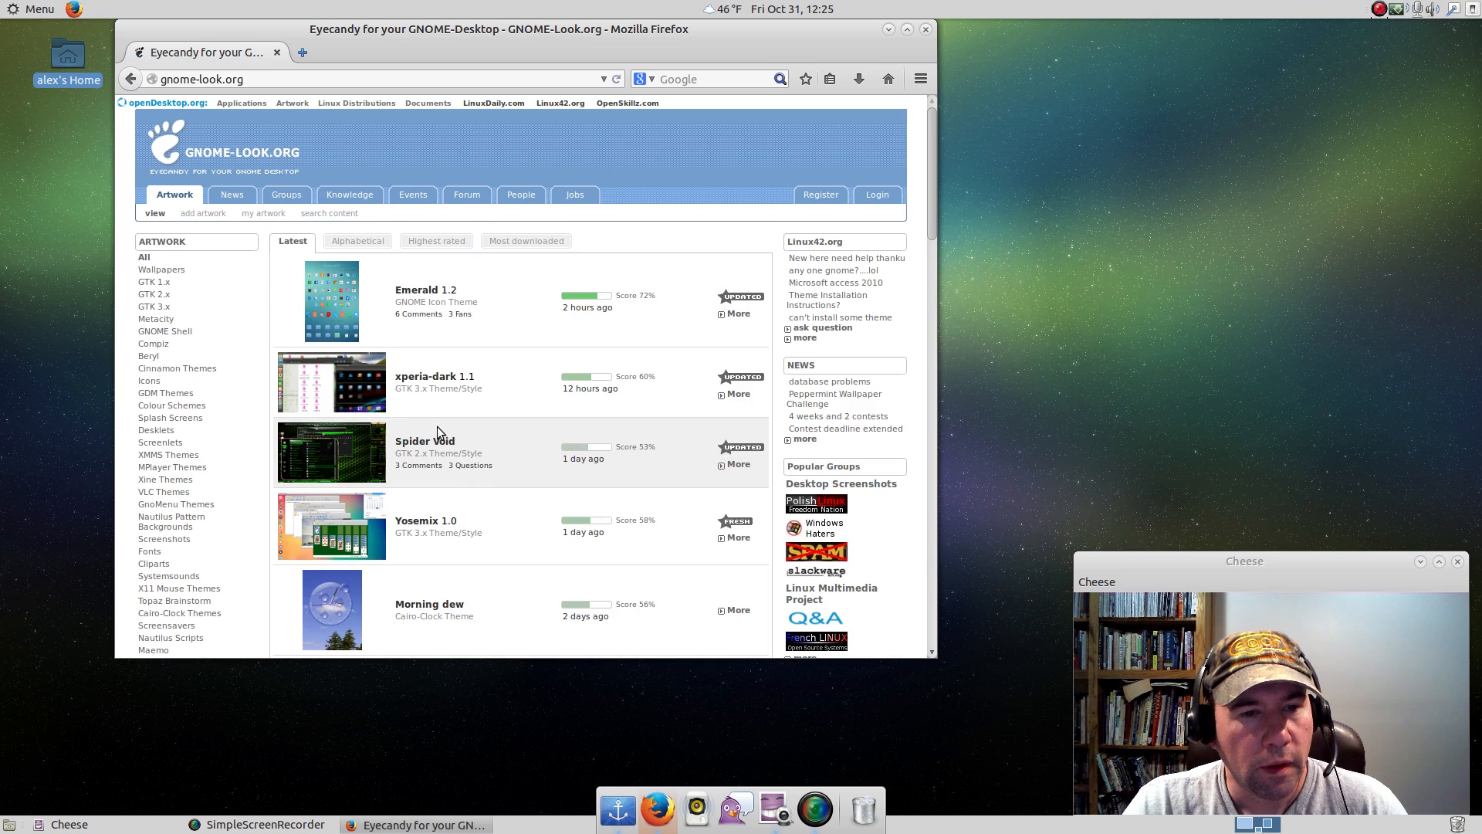
Search GNOME-Look.org's content for "docky".
scroll(223, 414, down, 5)
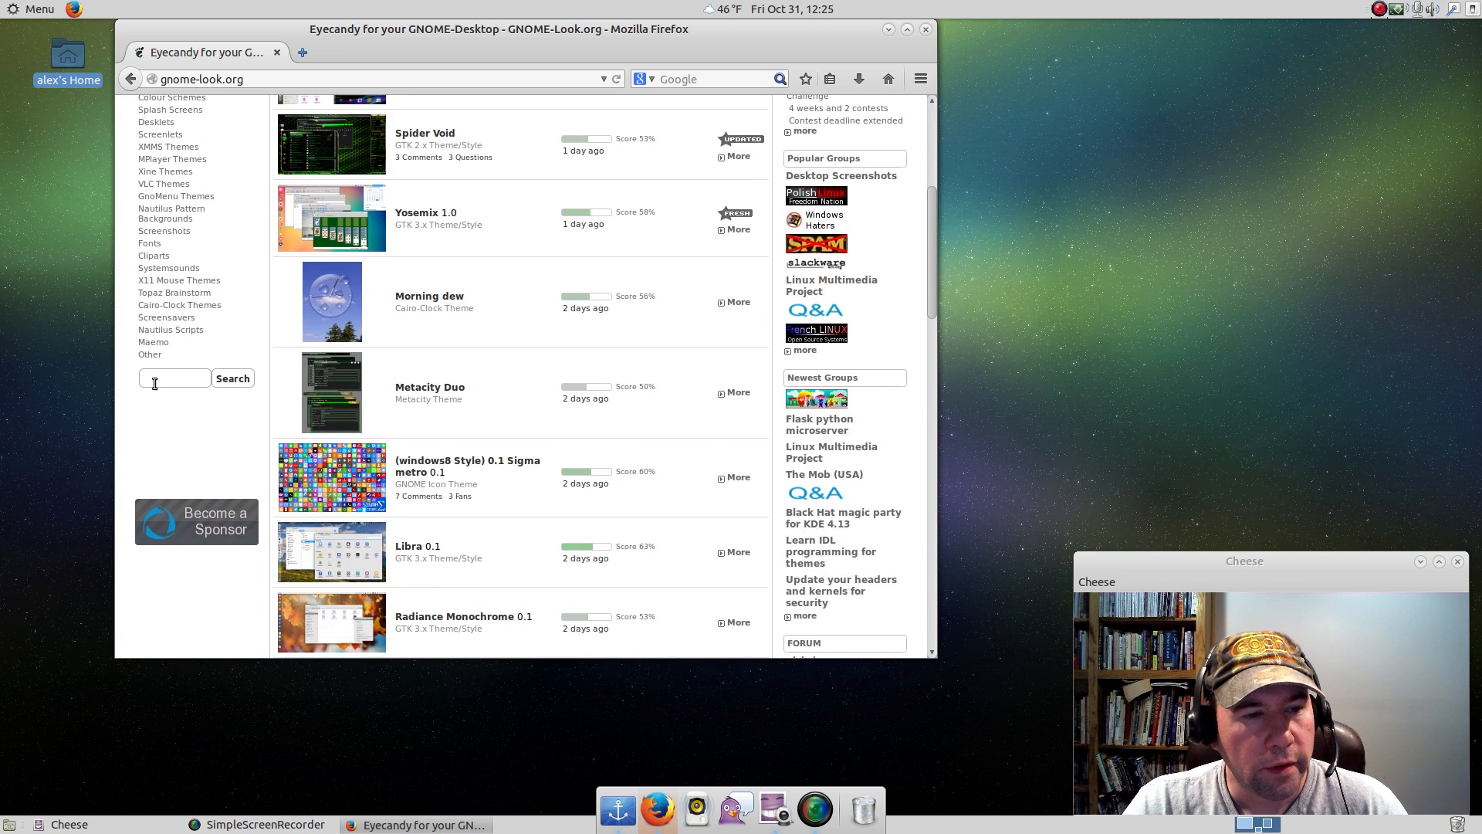
text(docky)
key(Return)
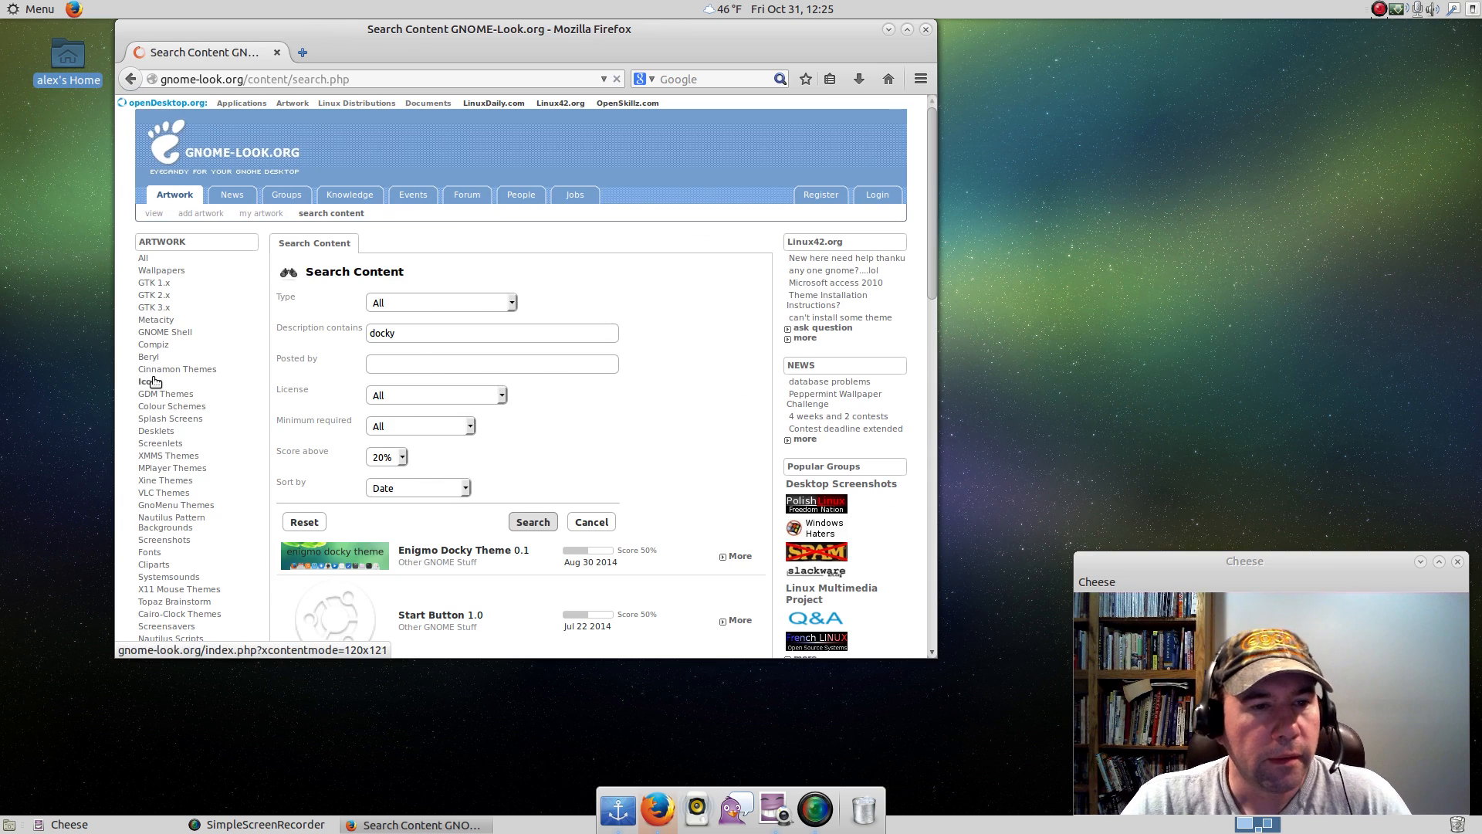
Find Docky Black Theme 0.1 in the search results and open its page in a new tab.
scroll(556, 426, down, 5)
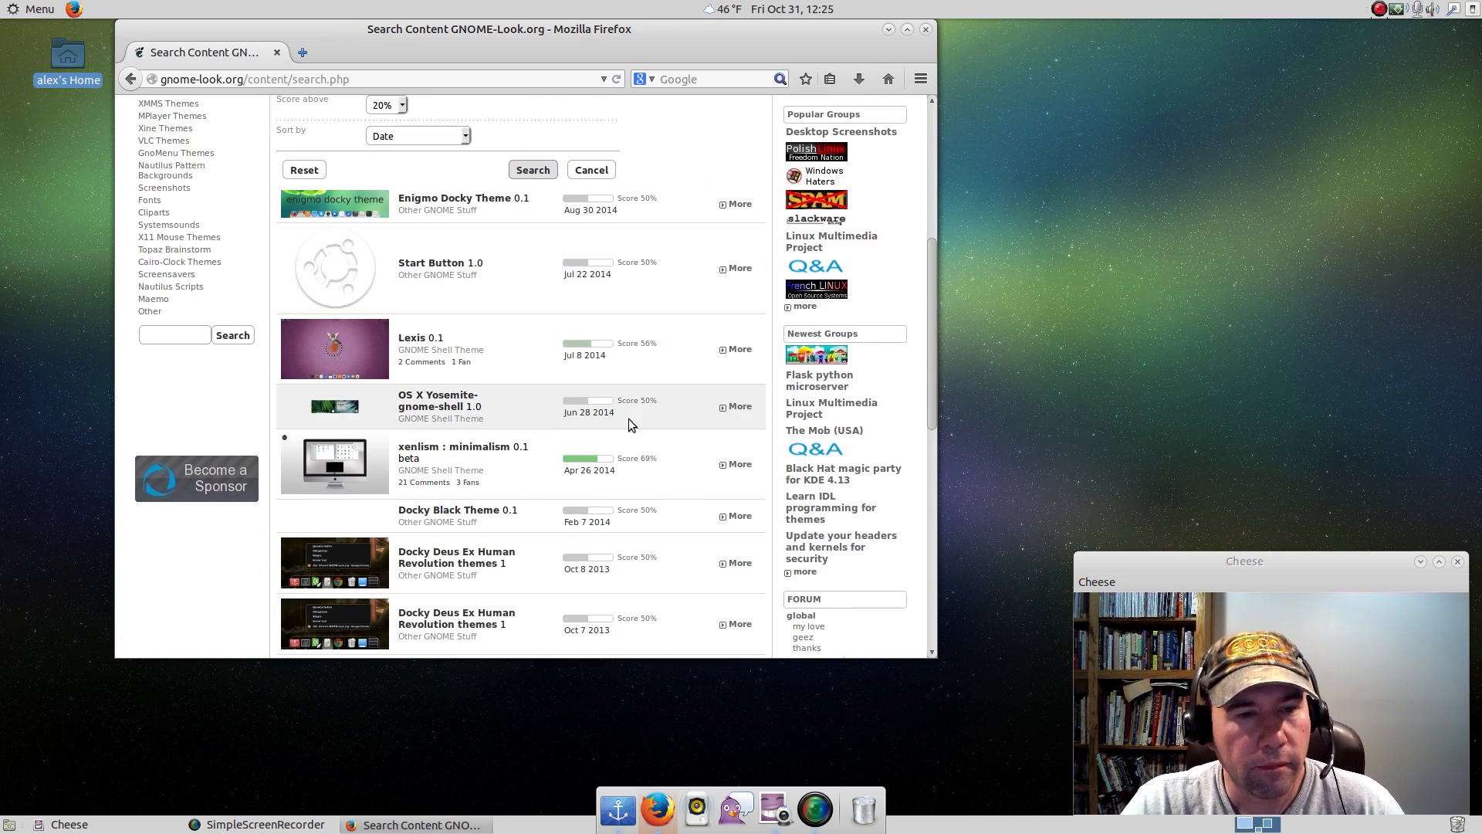
scroll(701, 432, down, 4)
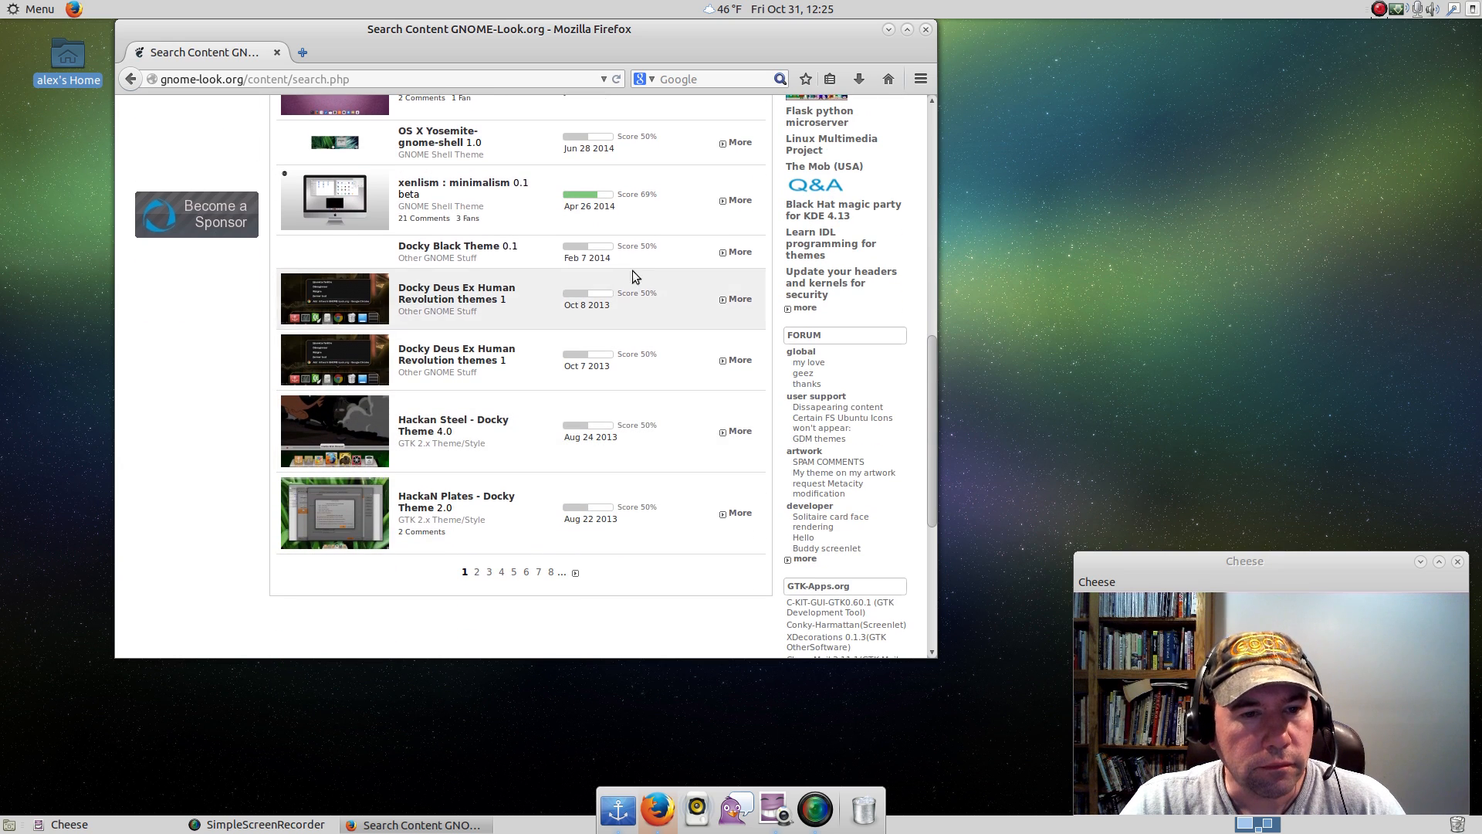
right_click(431, 250)
click(460, 256)
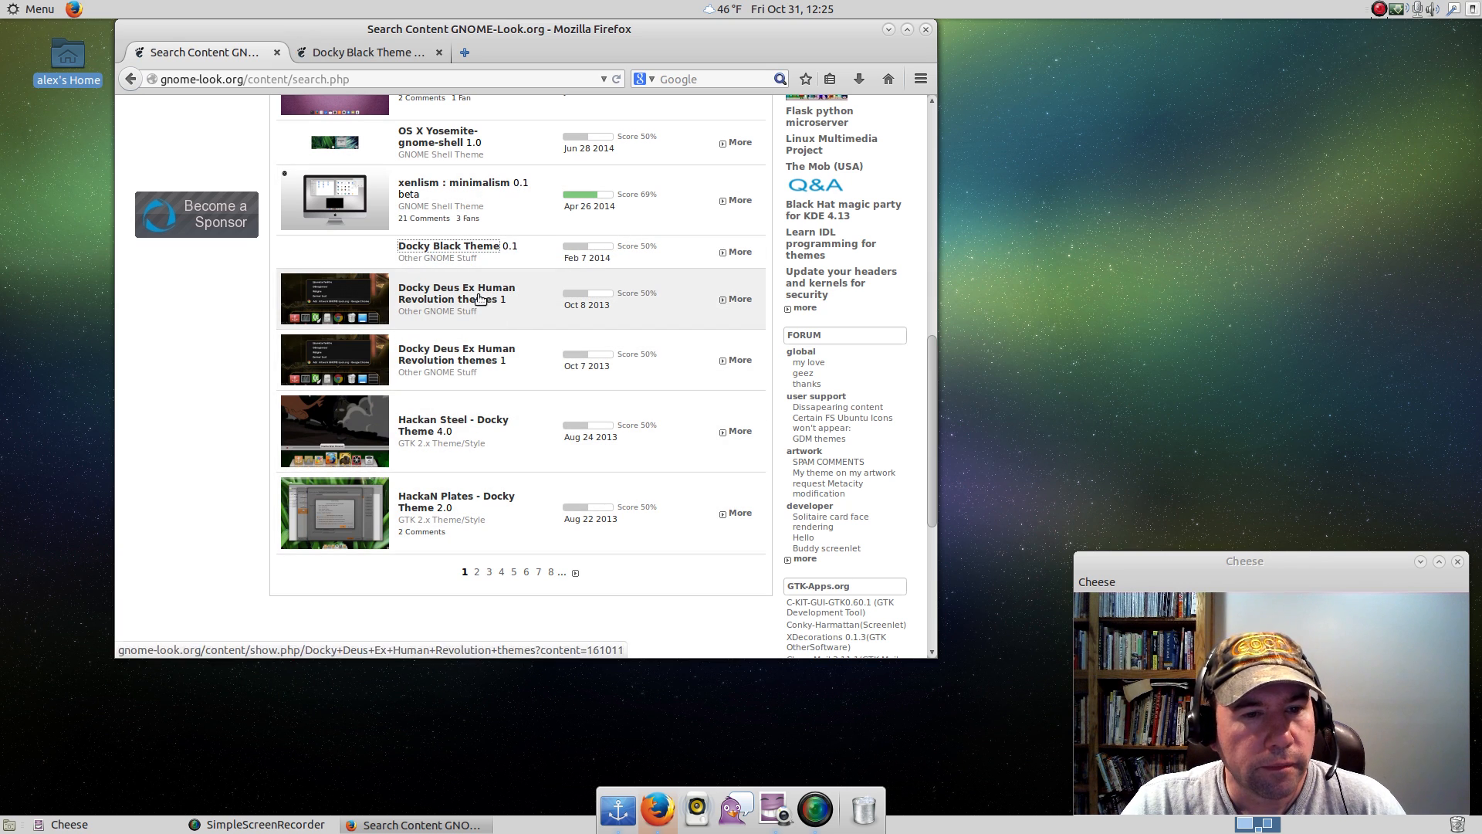
Browse the second page of the docky results and open the "Docky theme : Invisible" page.
scroll(502, 513, down, 2)
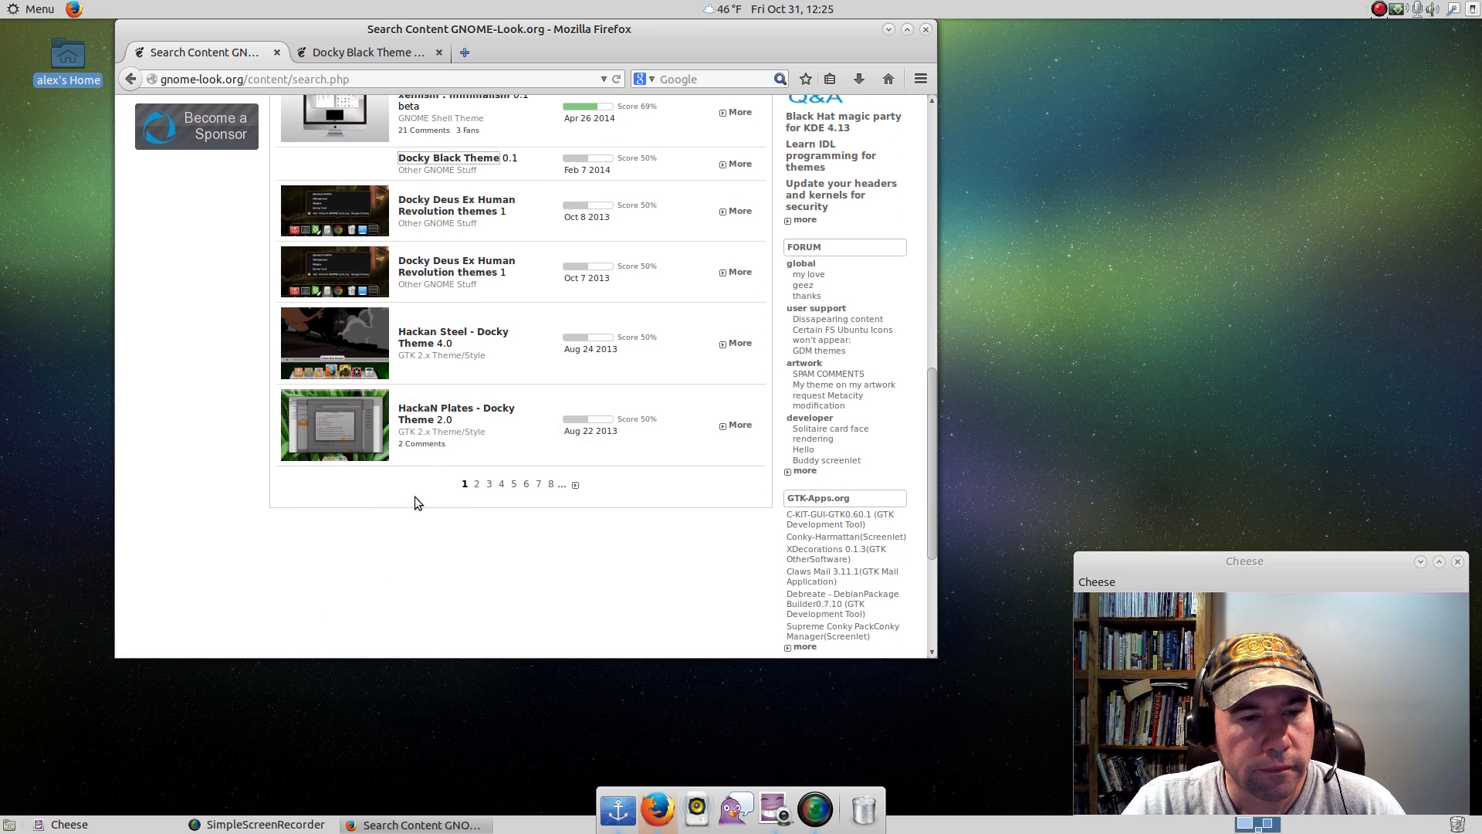
click(477, 484)
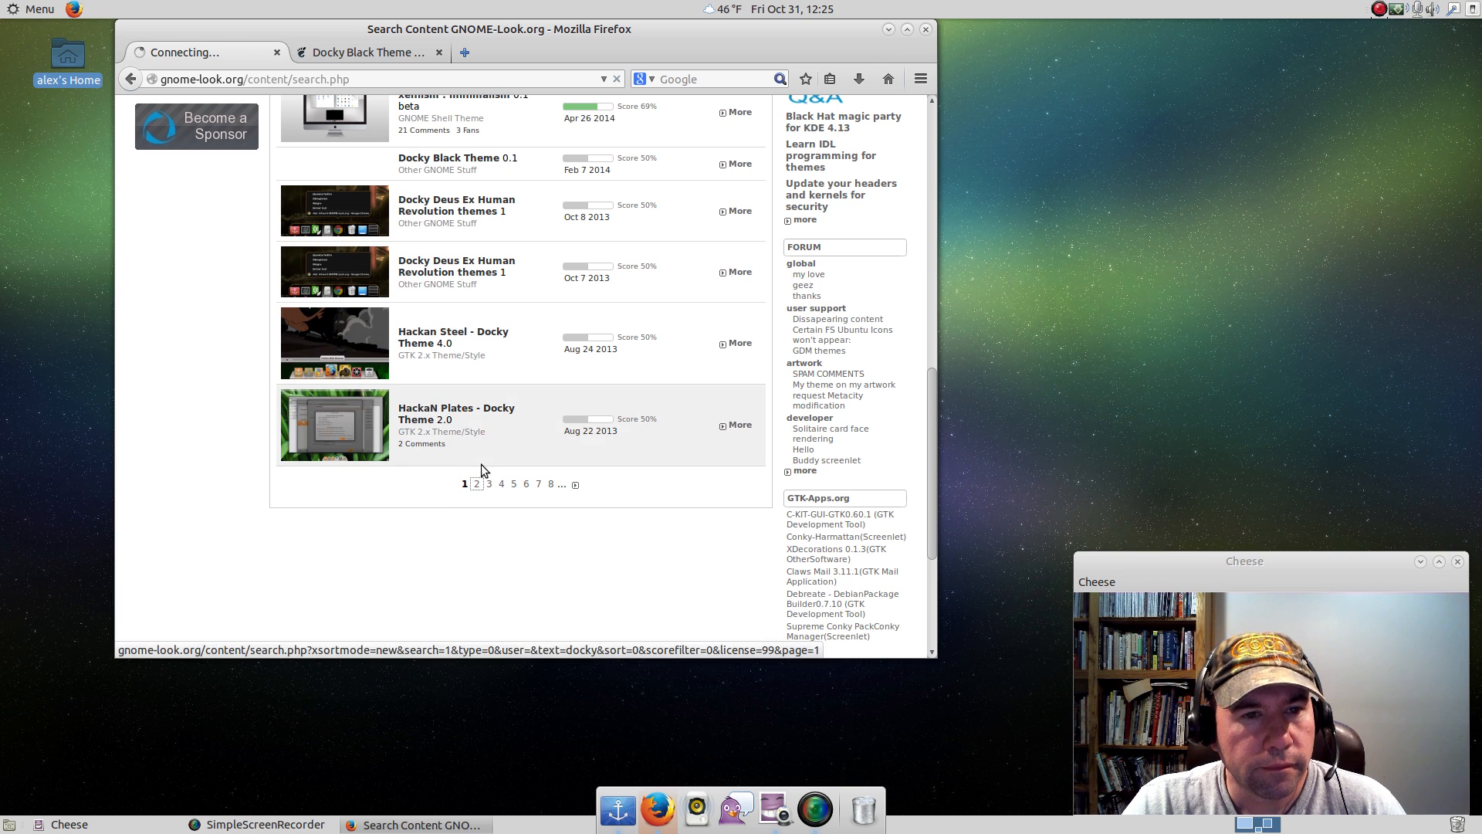
scroll(600, 383, down, 7)
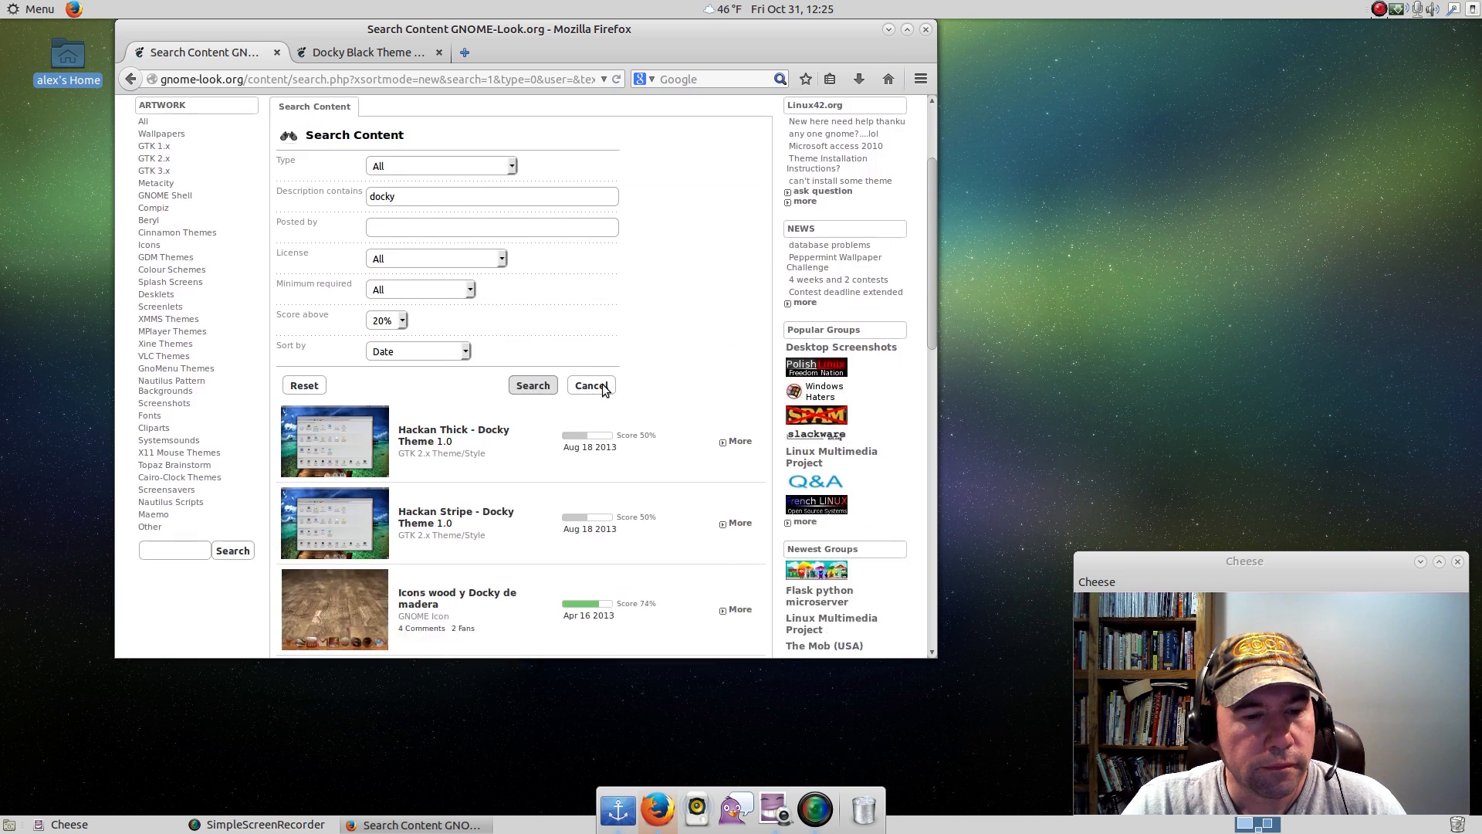
scroll(604, 390, down, 1)
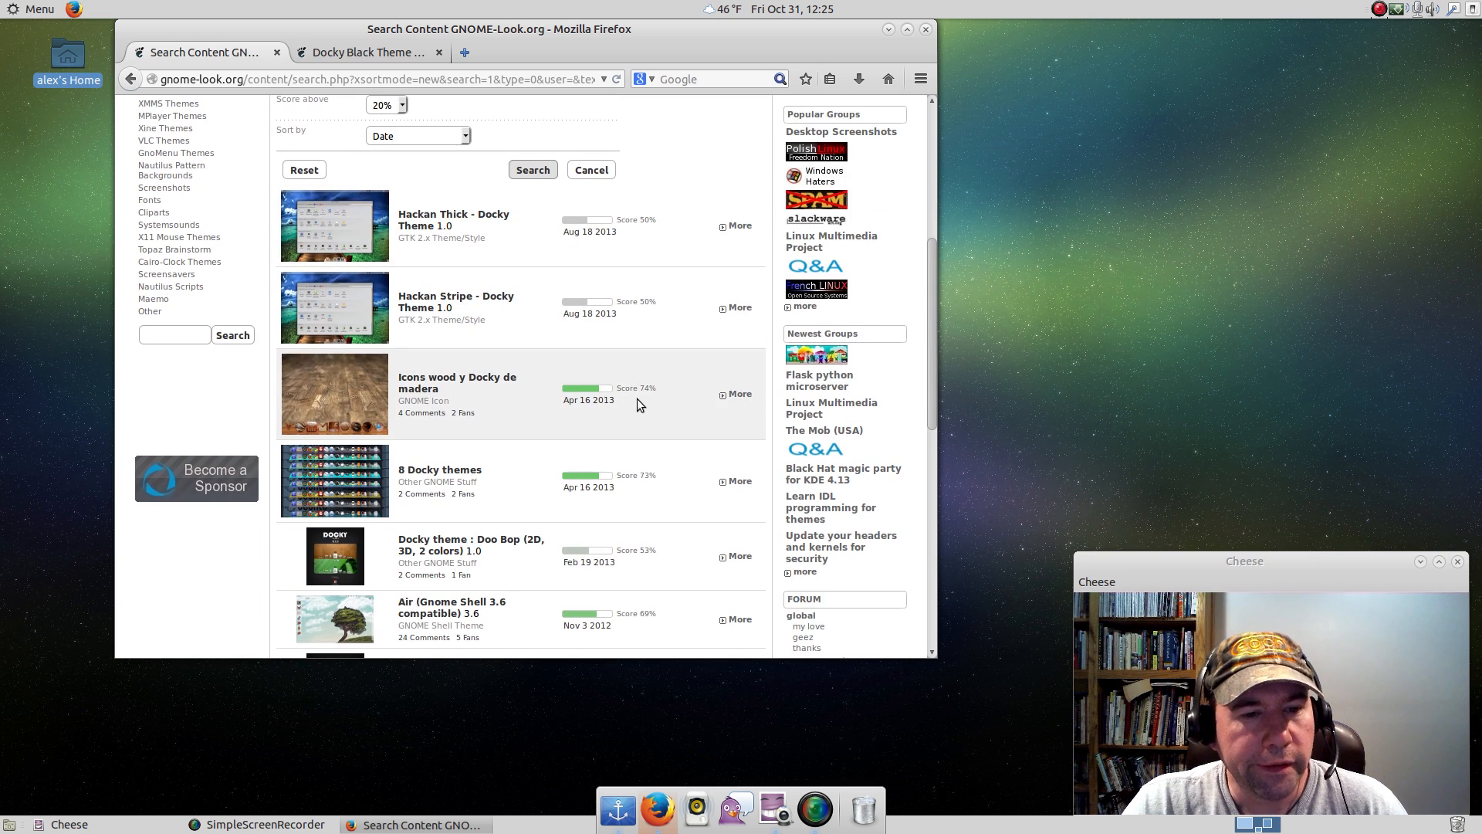
scroll(637, 398, down, 6)
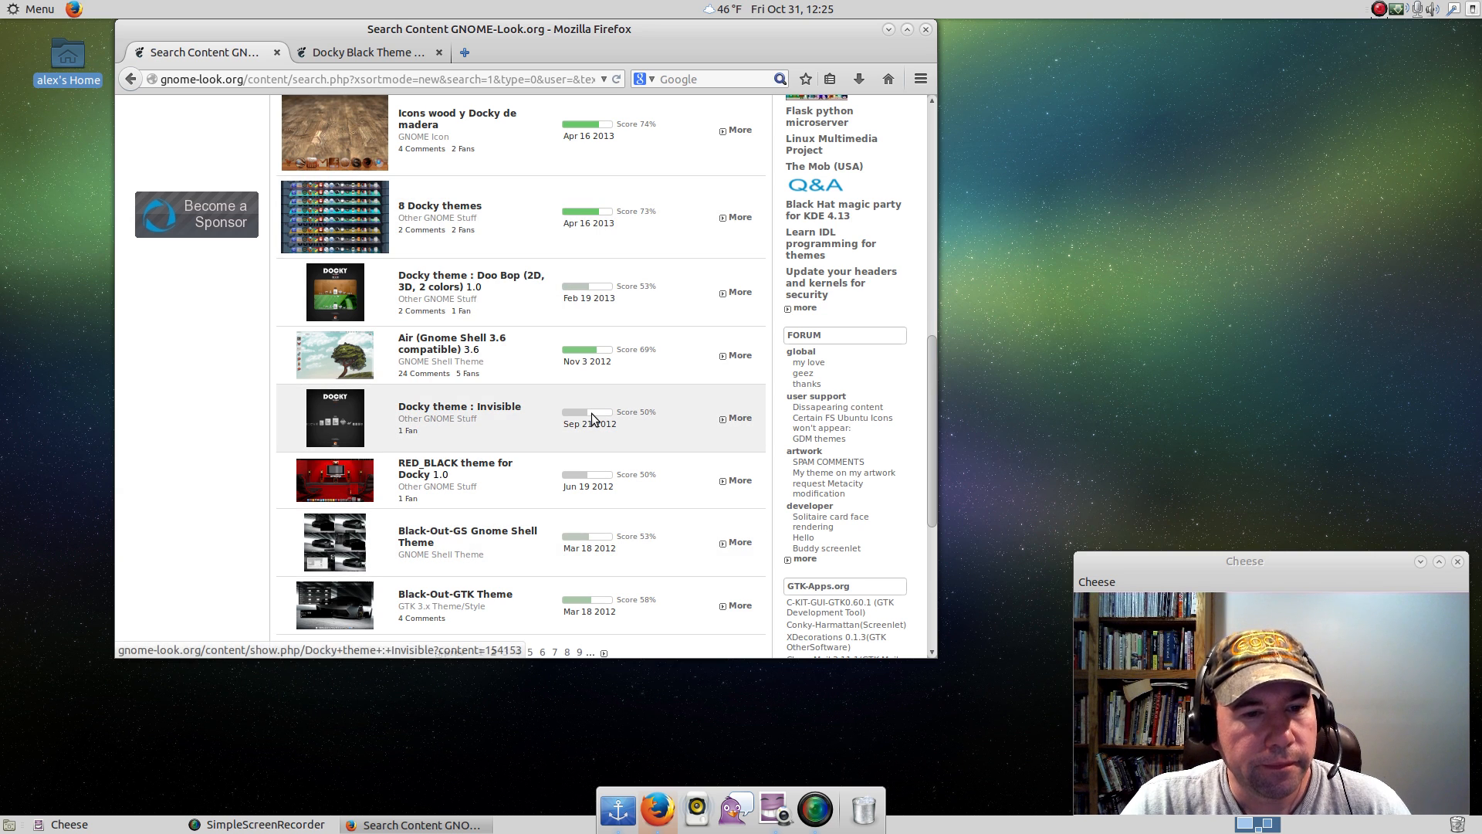
scroll(592, 420, down, 3)
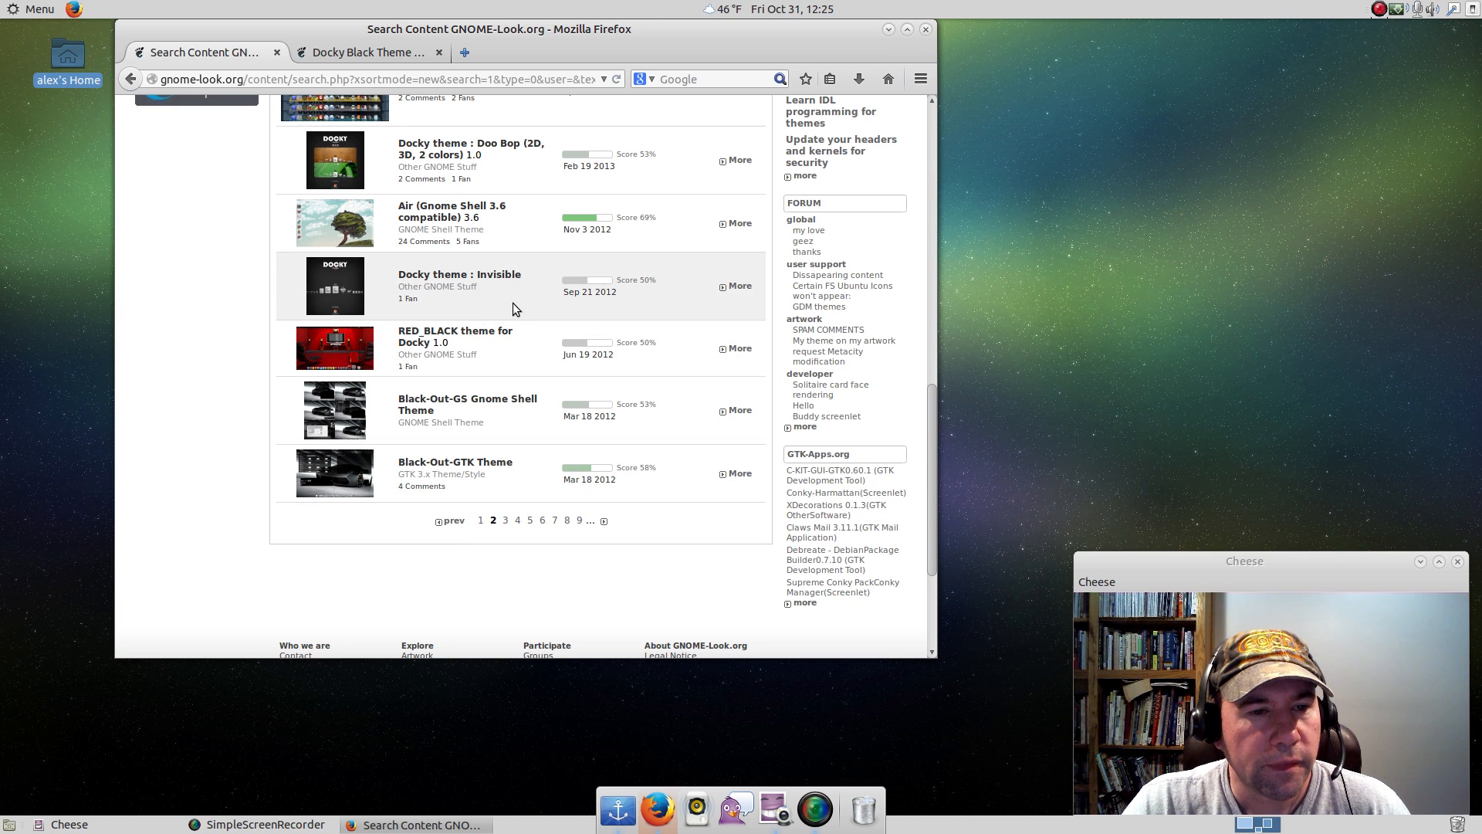
click(460, 276)
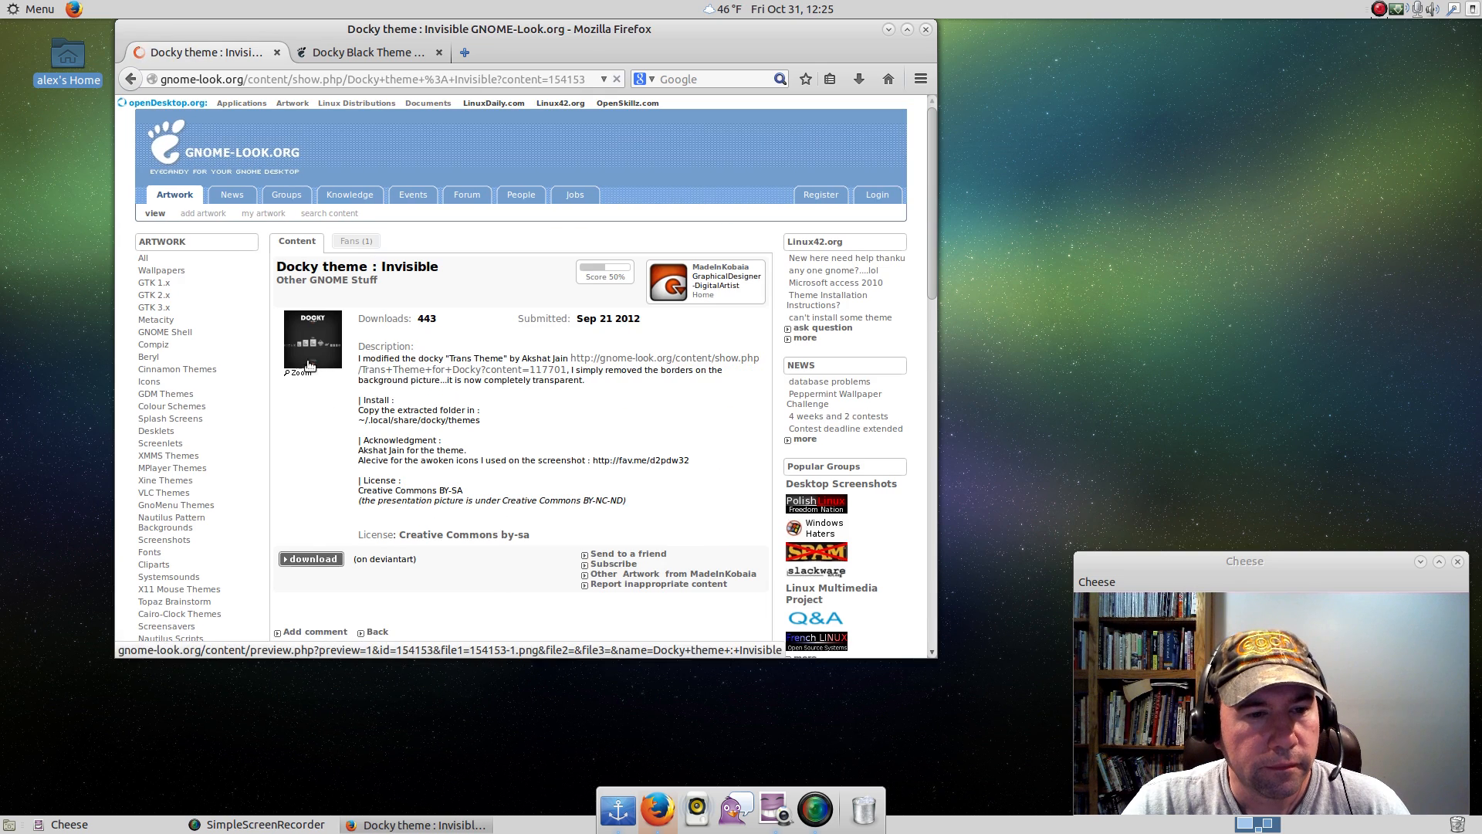
Preview the Invisible theme's screenshot, close the preview and start the theme's download.
click(311, 365)
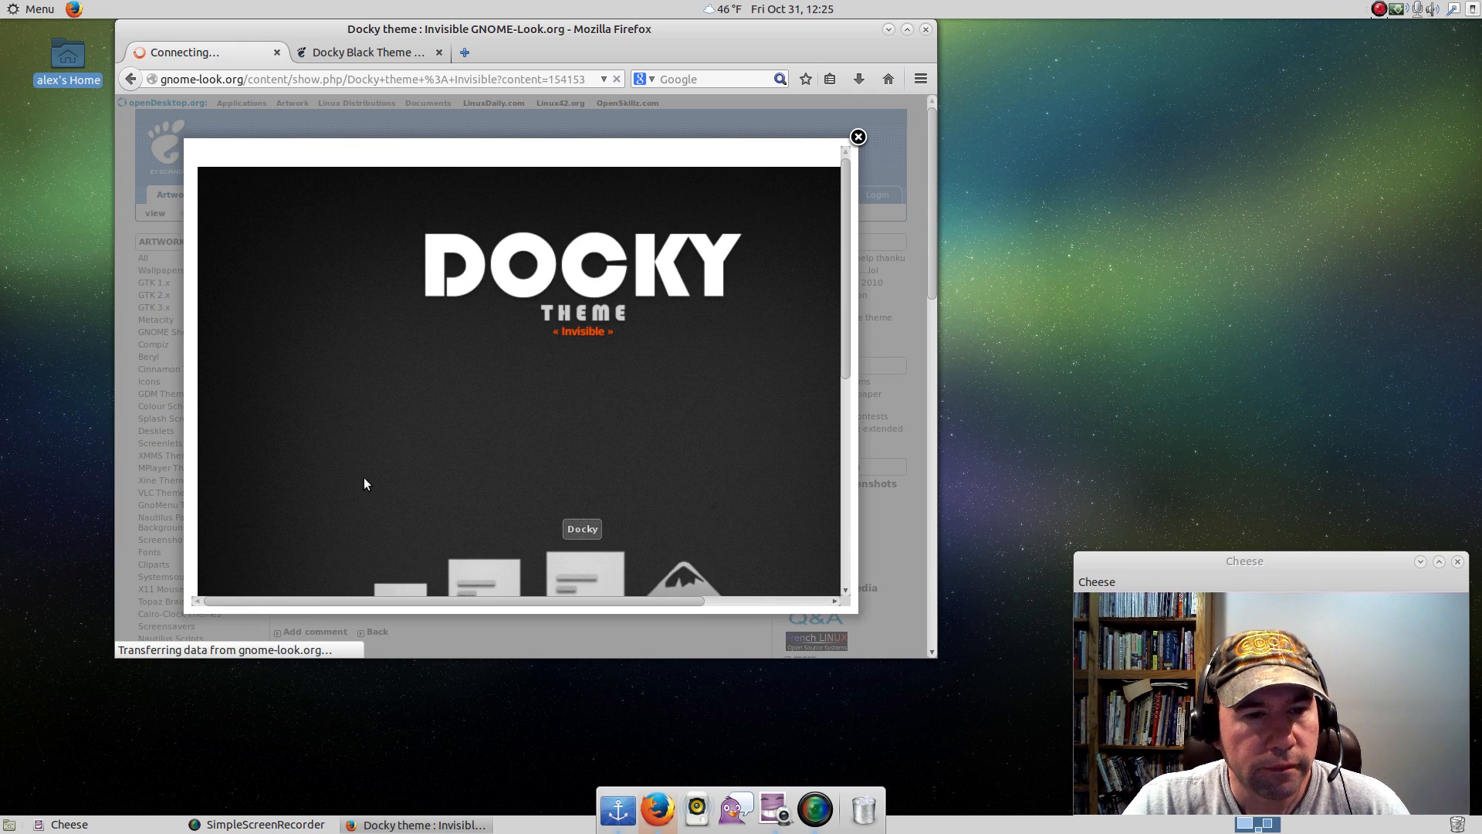
scroll(619, 488, down, 5)
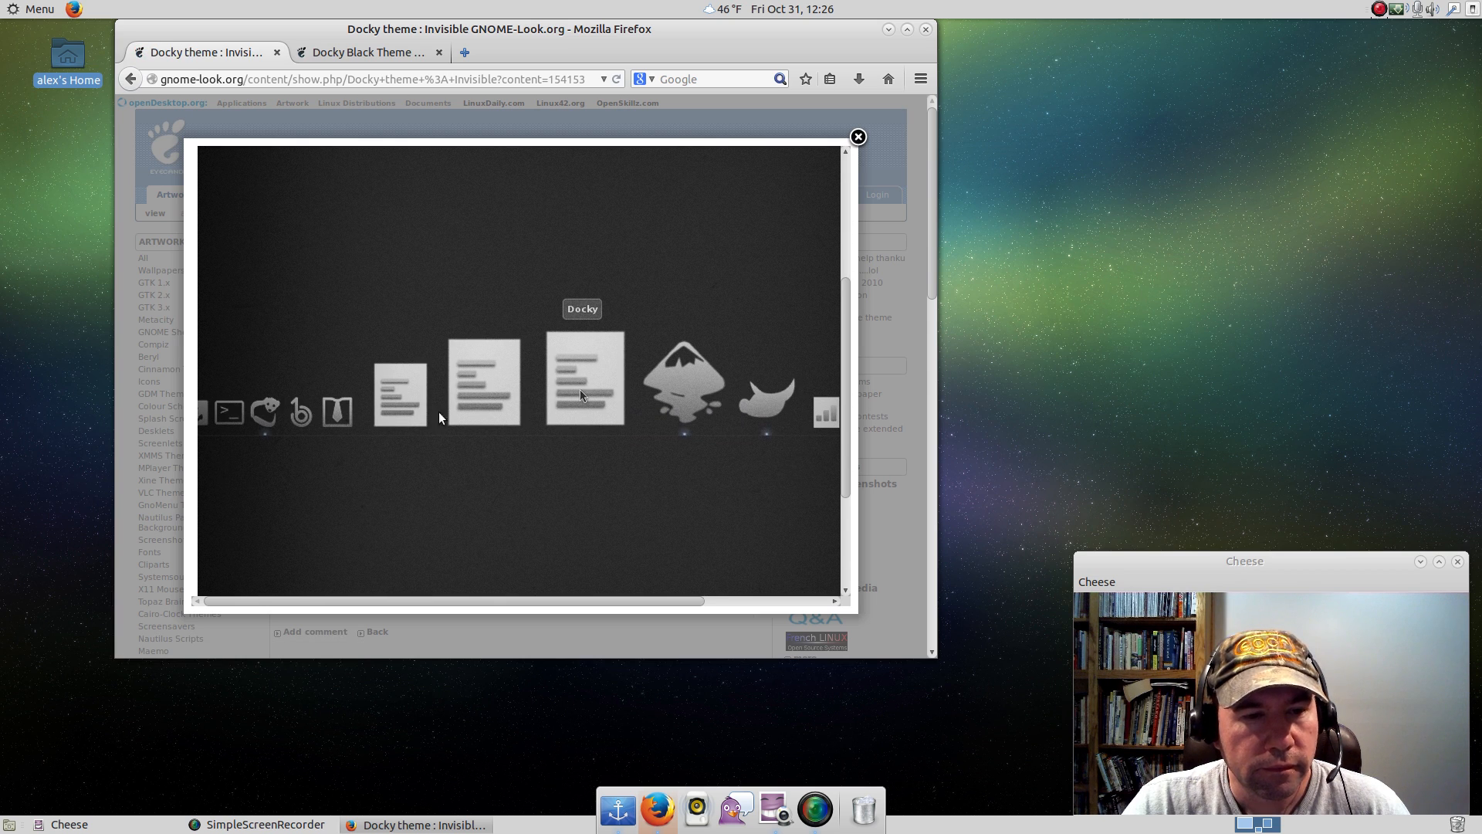
click(858, 137)
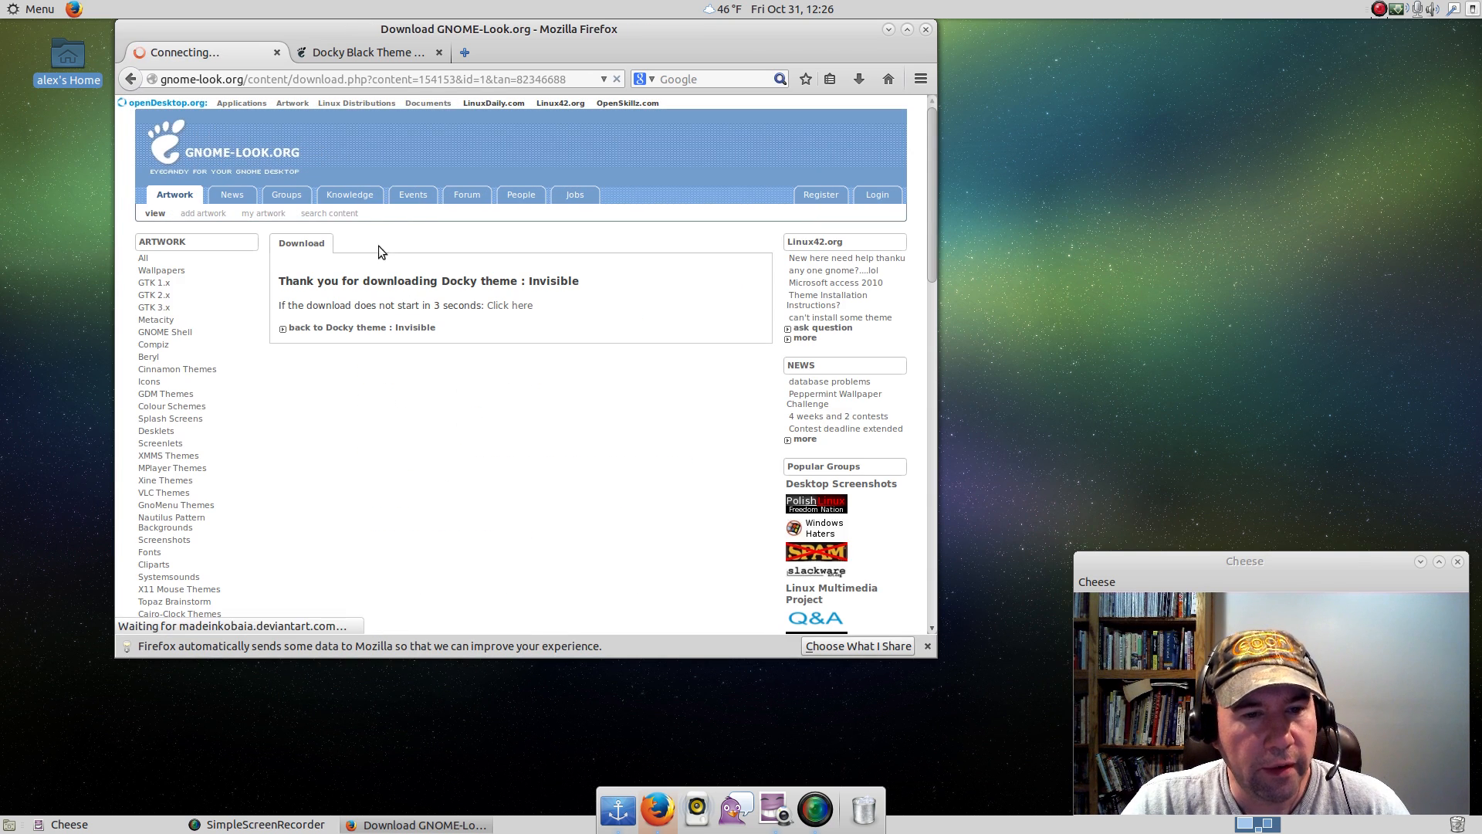
Download Docky Black Theme from its page, check the Invisible theme's deviantART page meanwhile, and save 163342-docky_black_theme.tar.
click(355, 54)
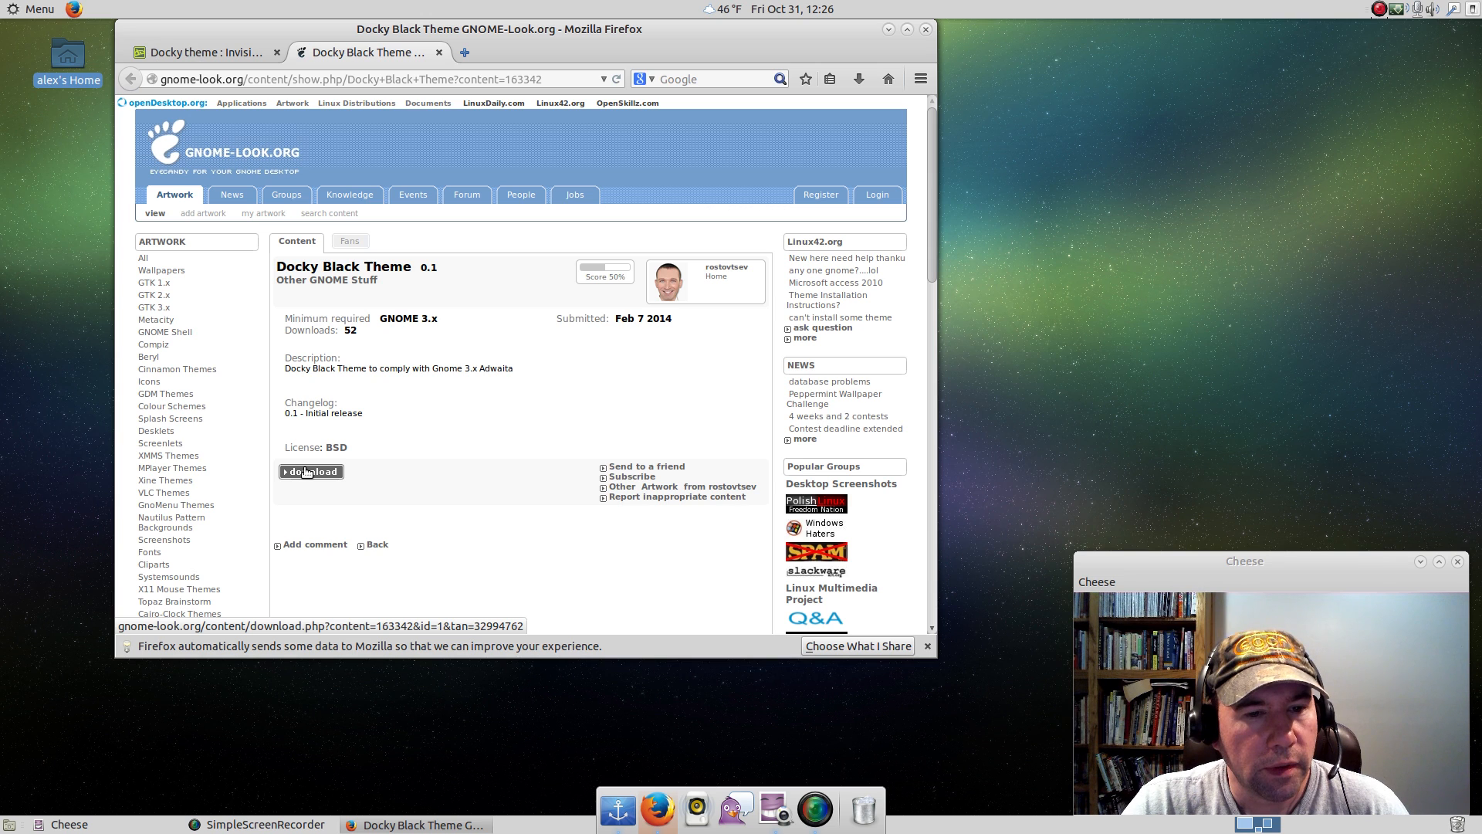
scroll(529, 523, down, 5)
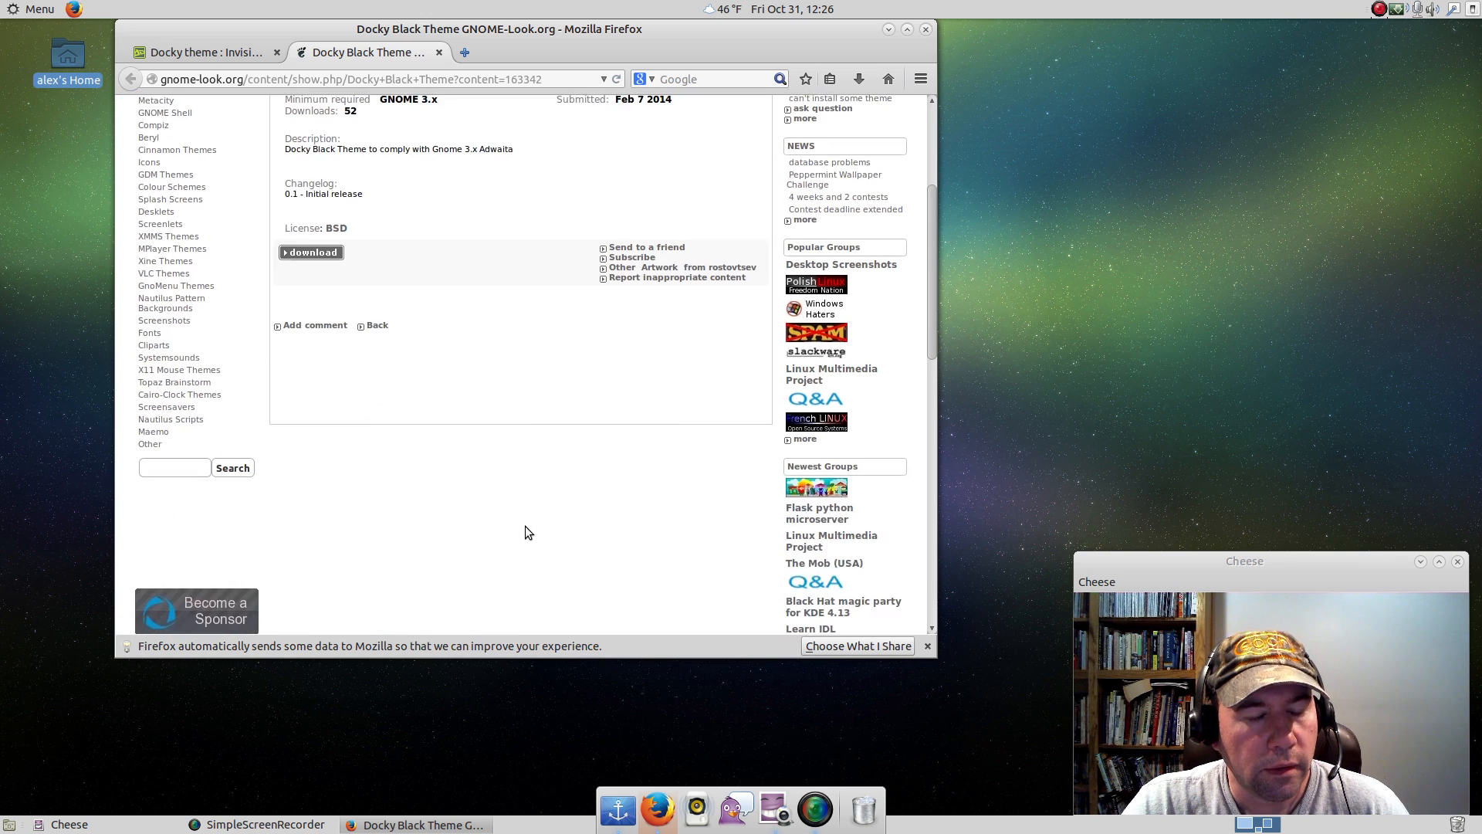
scroll(324, 386, up, 1)
click(312, 295)
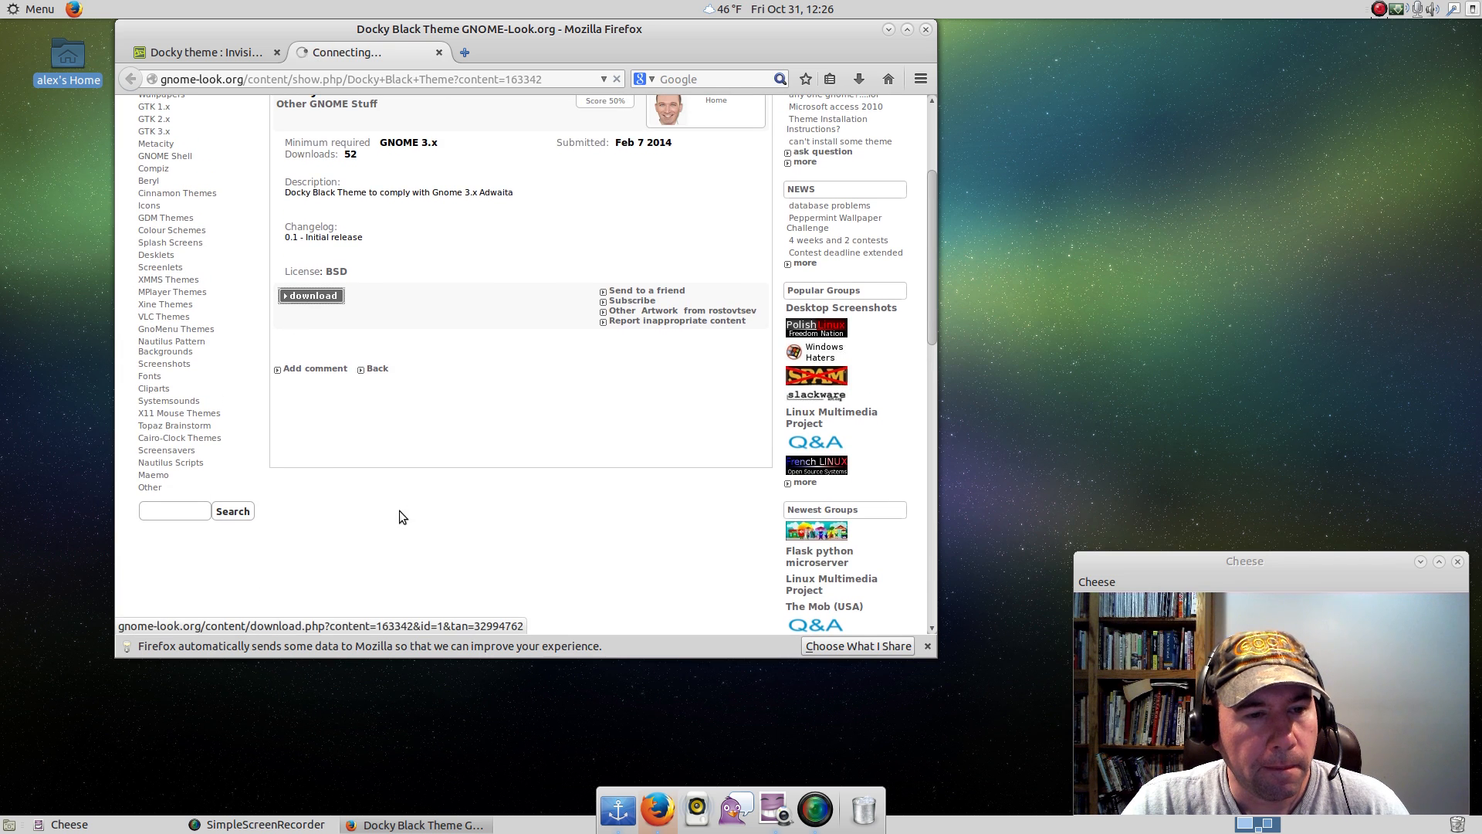
click(198, 52)
scroll(494, 569, down, 4)
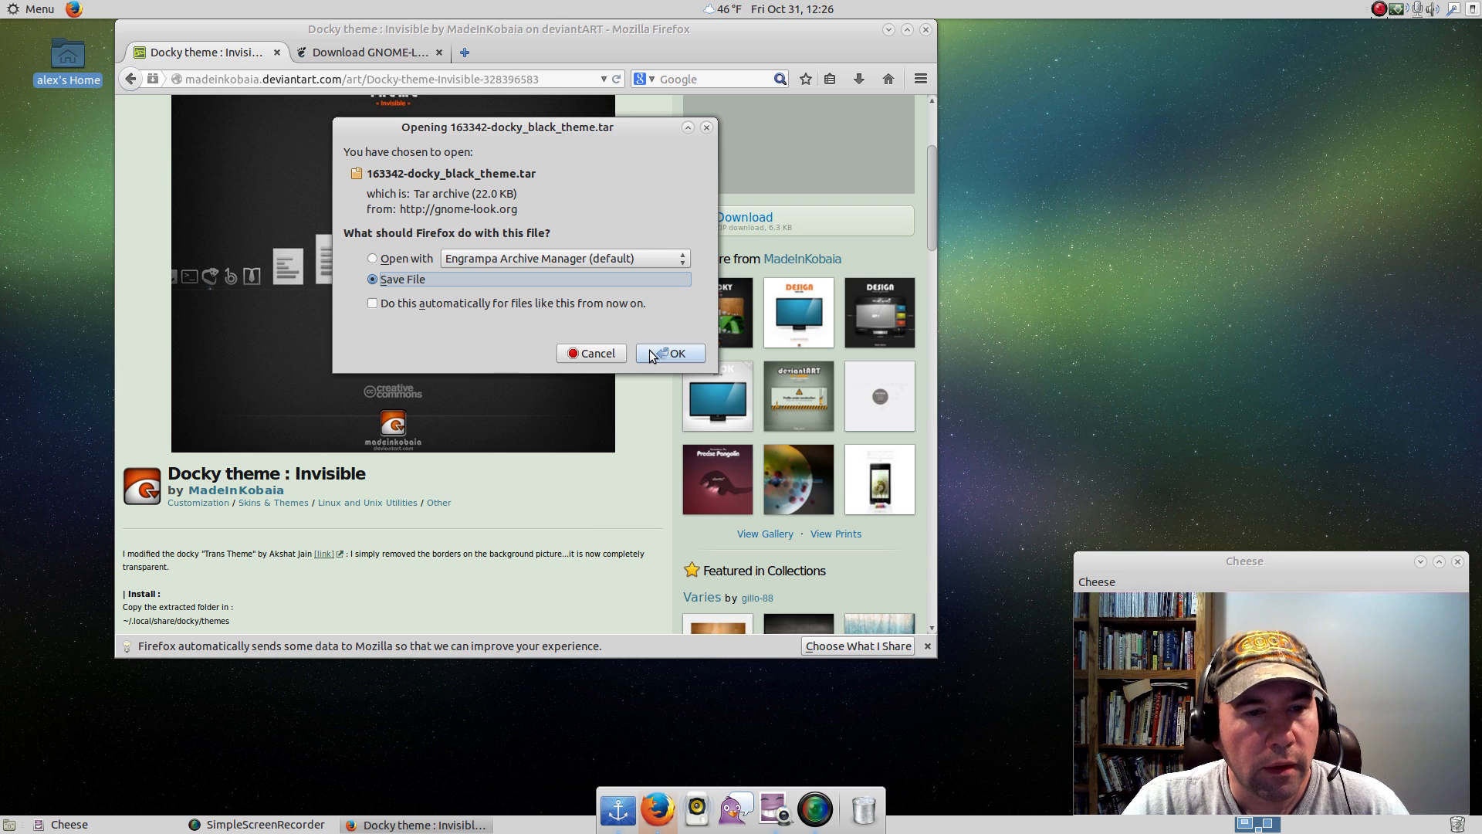
click(650, 353)
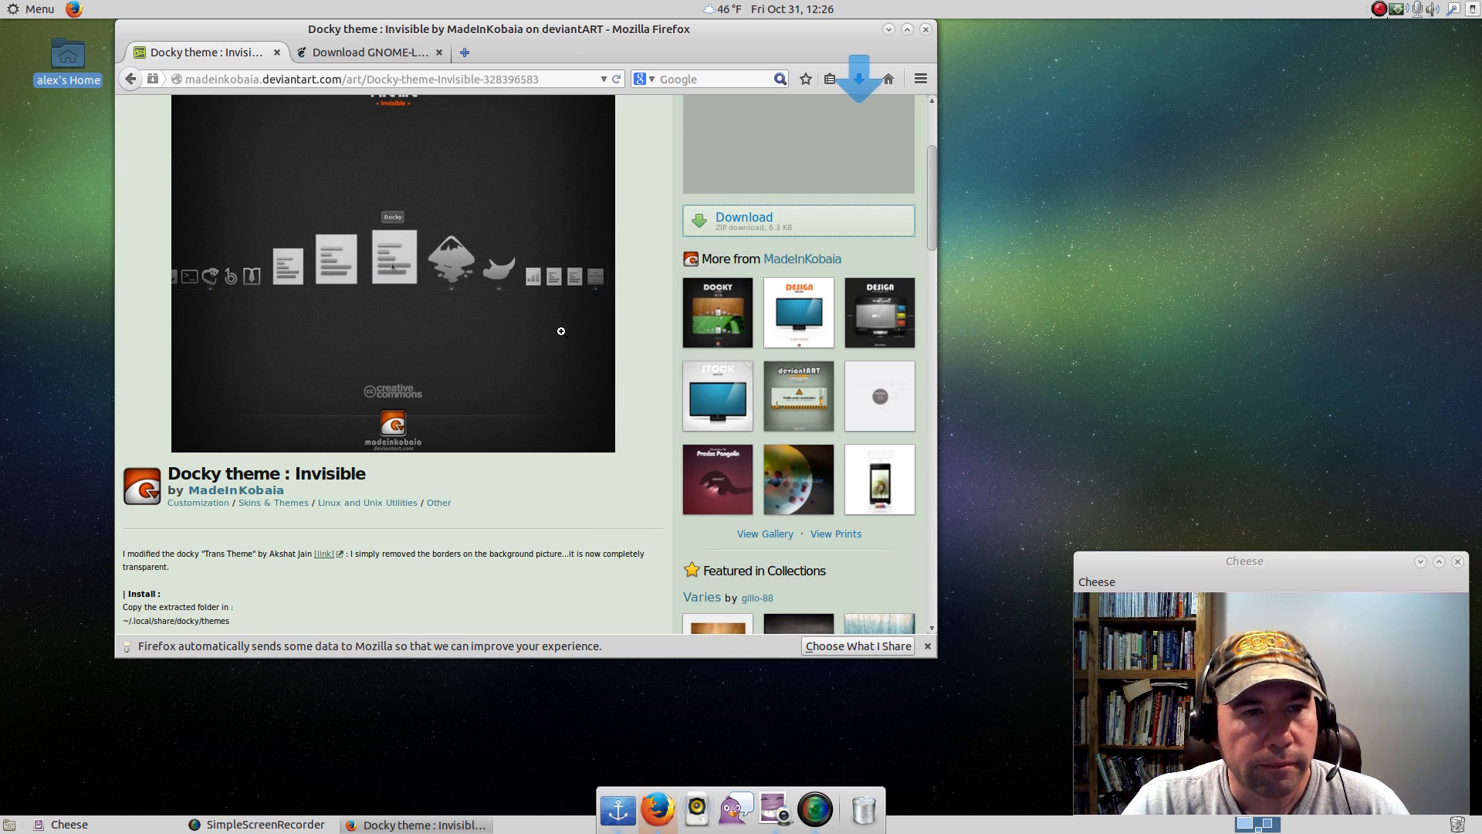
Request the Docky Black Theme download again through the page's fallback link and save the tar archive.
click(376, 54)
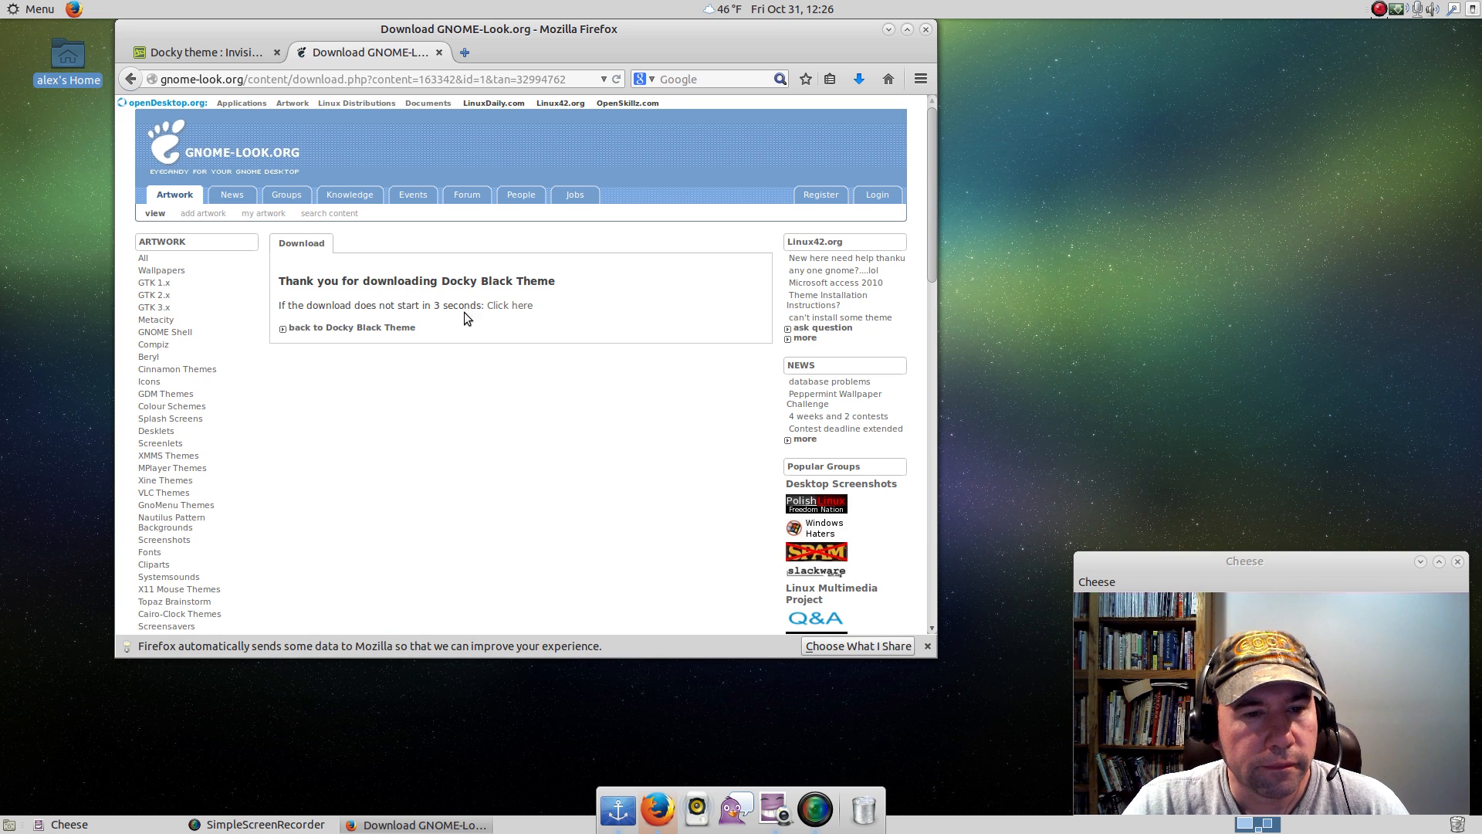
click(503, 306)
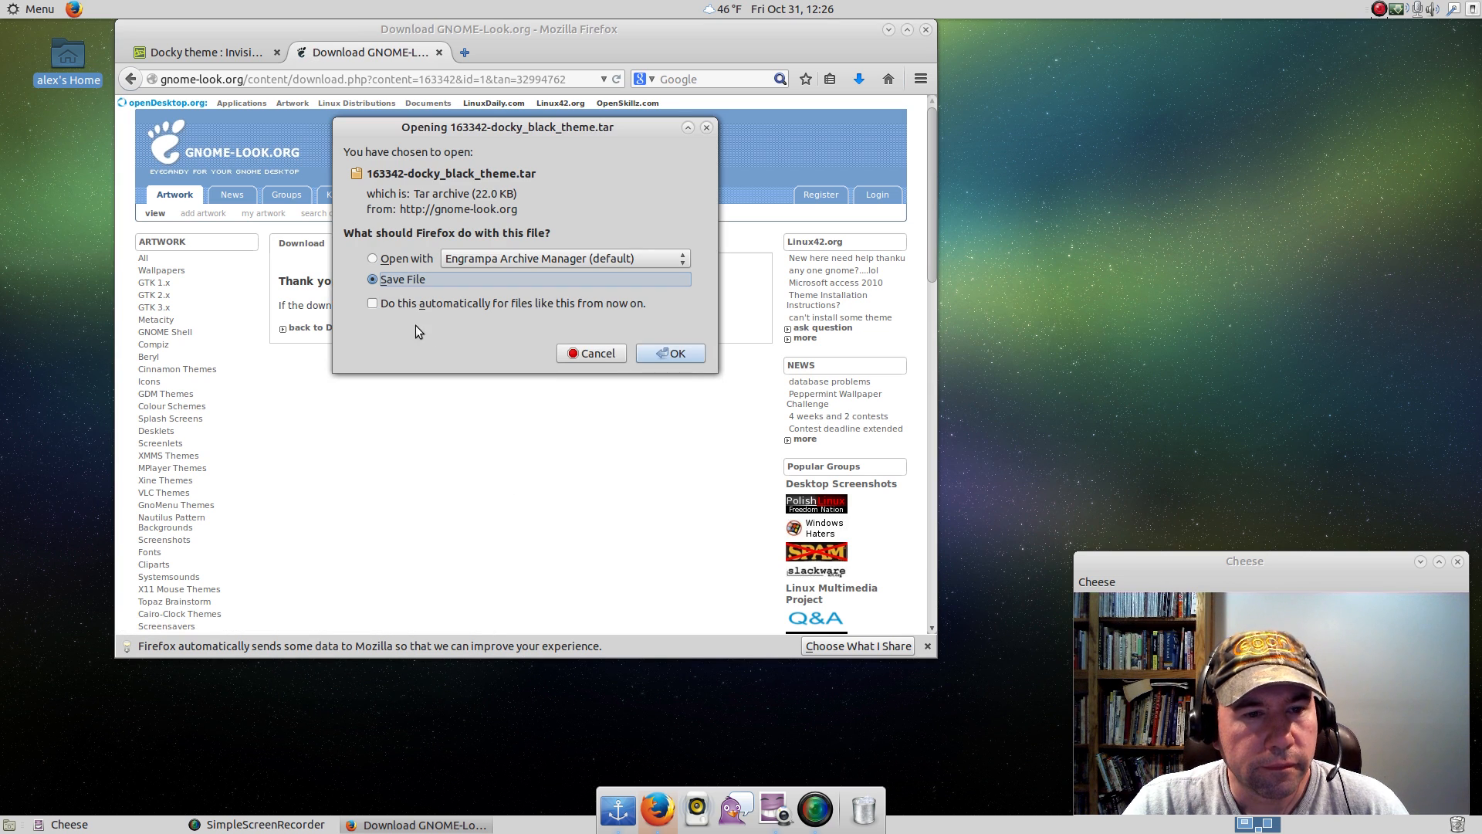
click(656, 355)
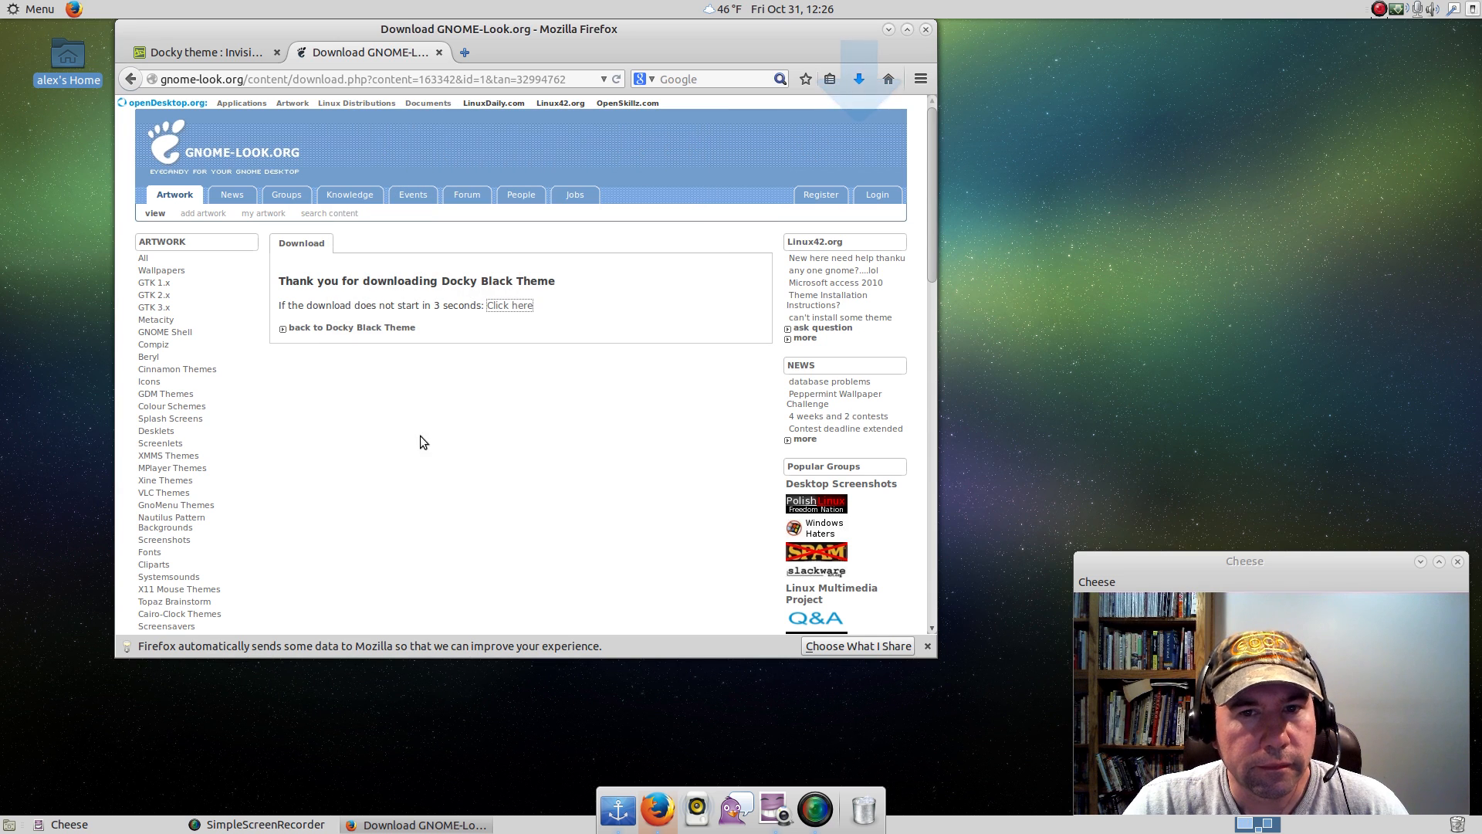
Close Firefox together with both open tabs and open the Downloads folder inside the home folder.
click(926, 33)
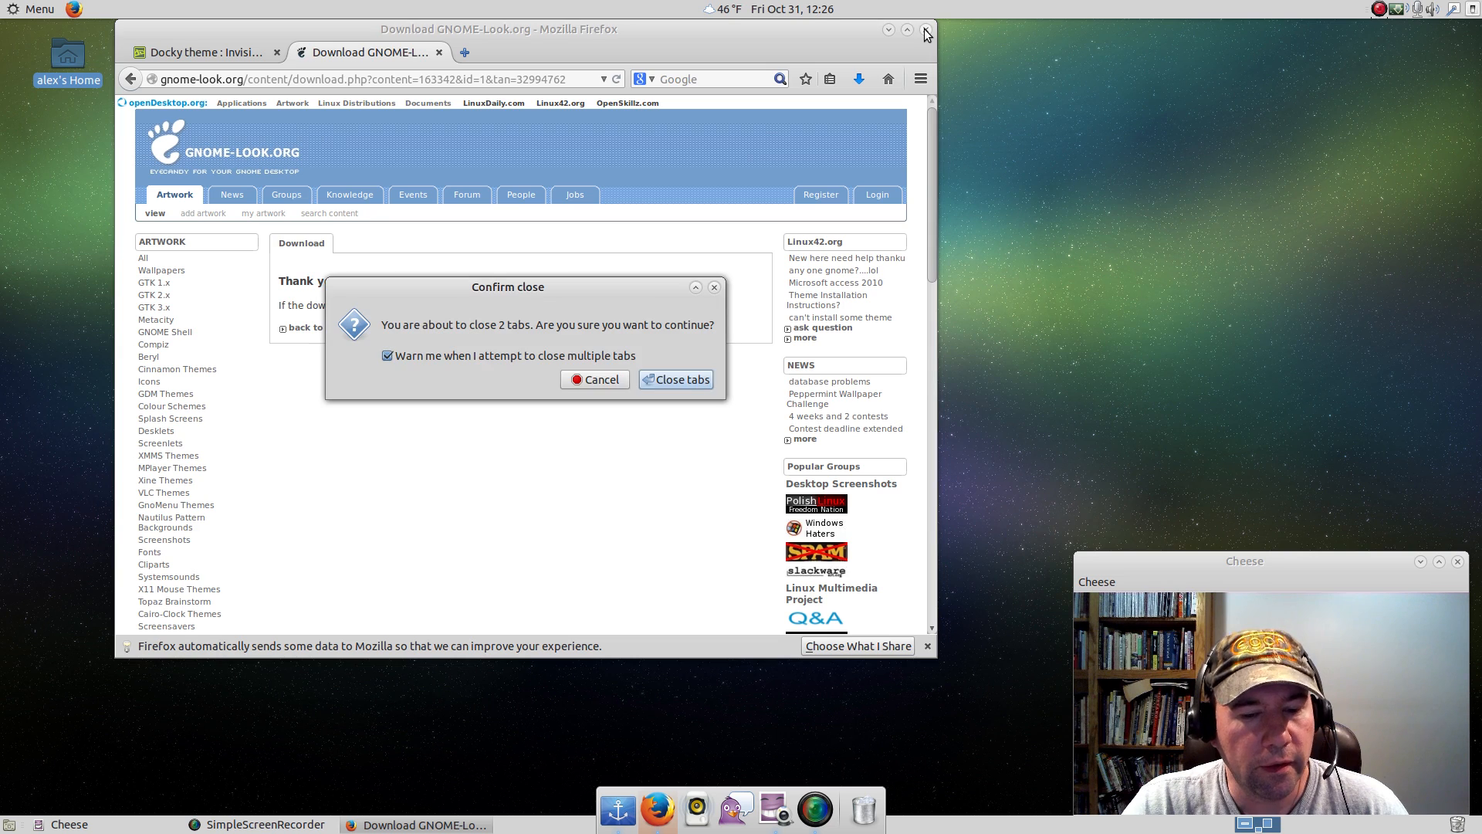
click(666, 387)
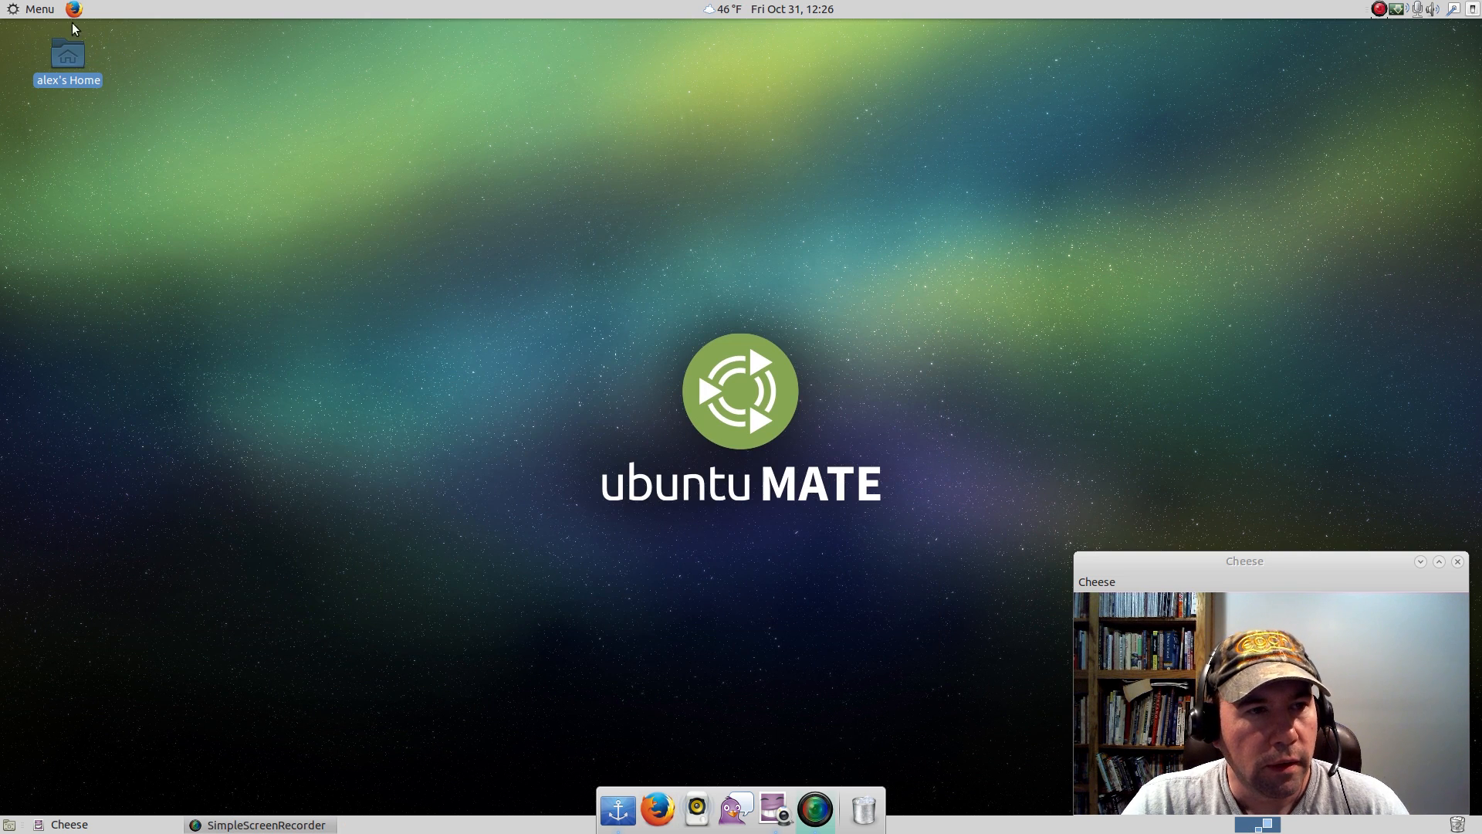
click(37, 13)
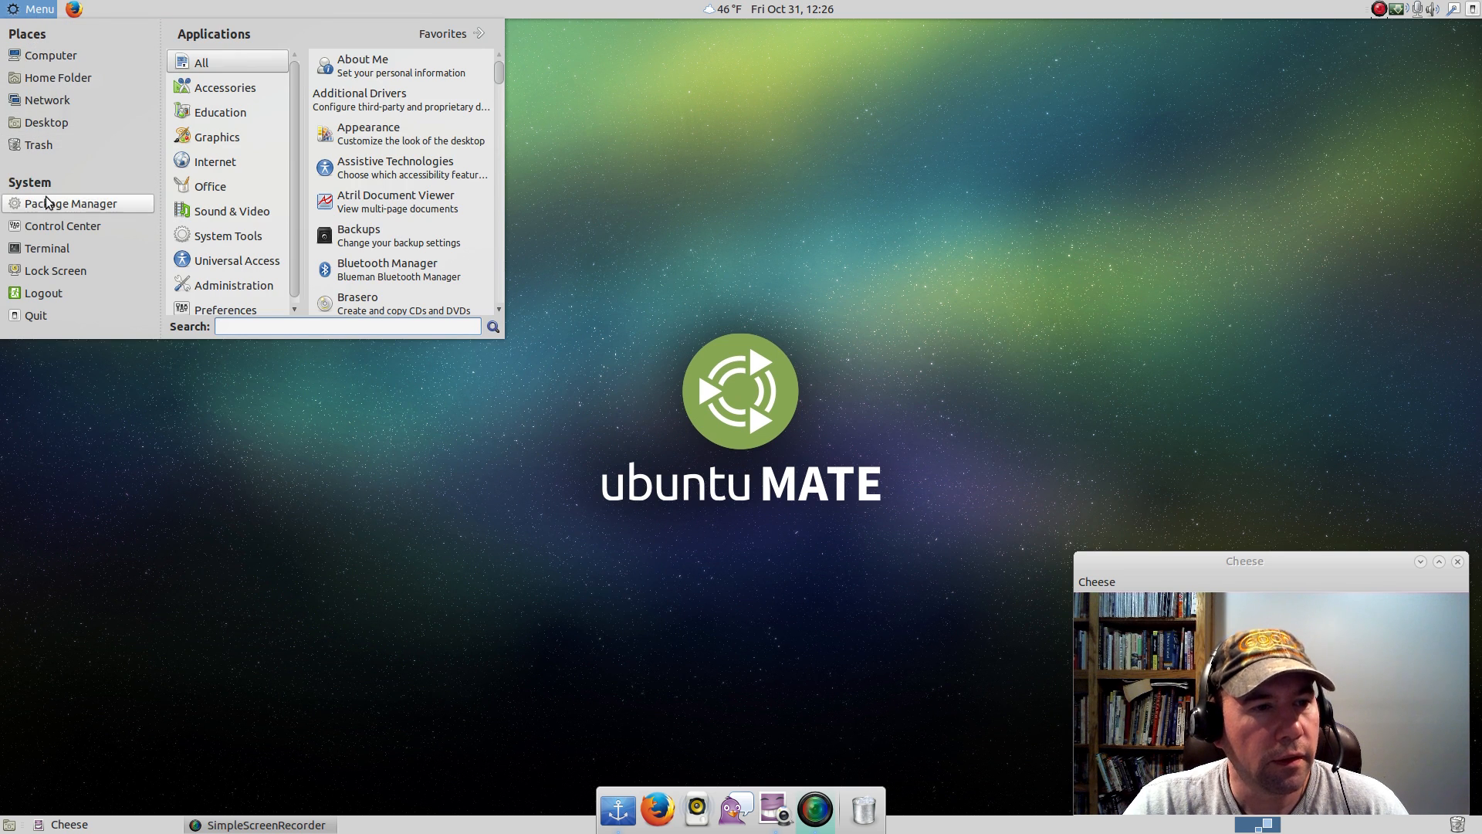
click(62, 78)
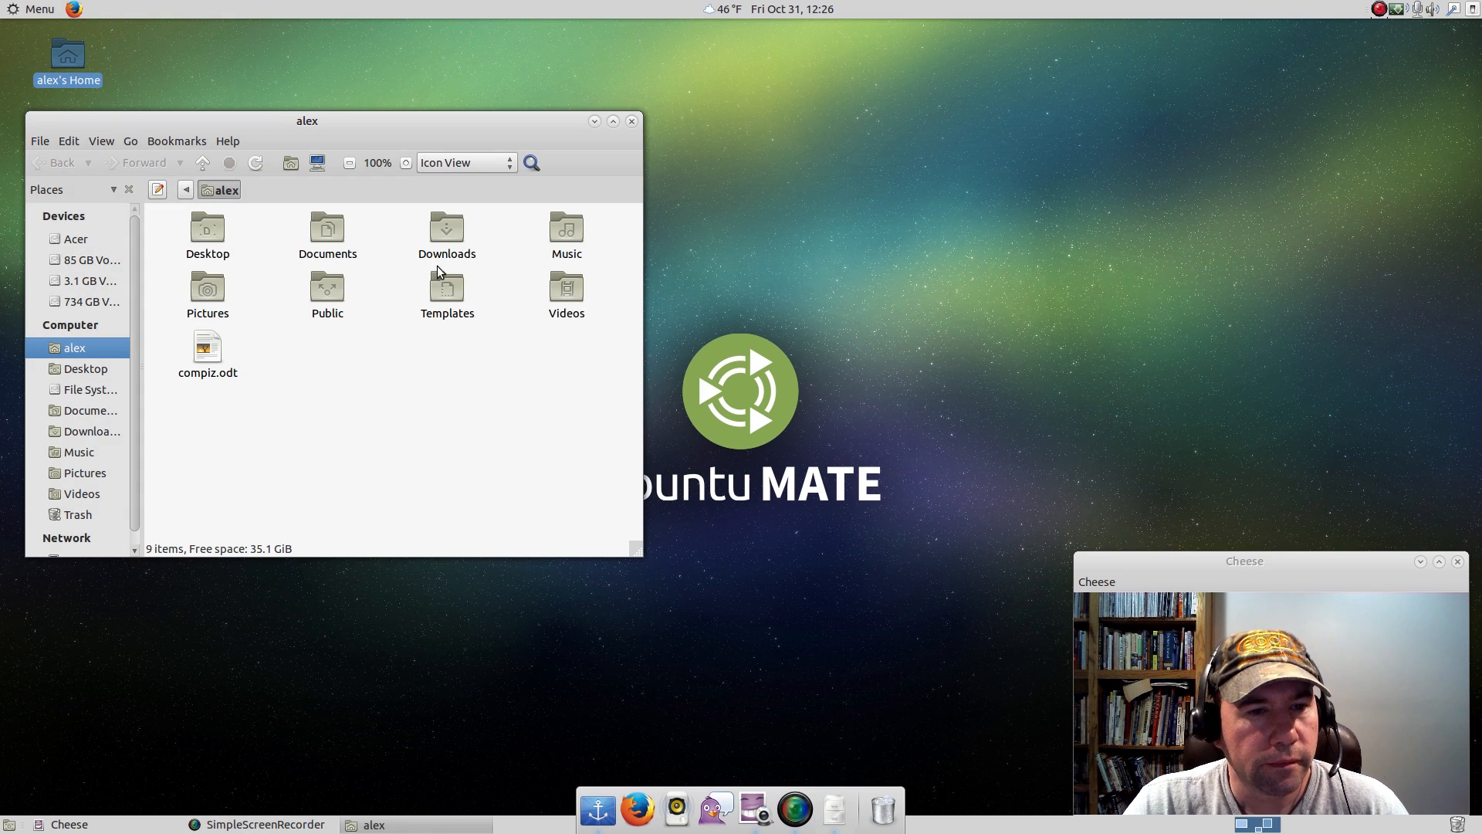
double_click(448, 232)
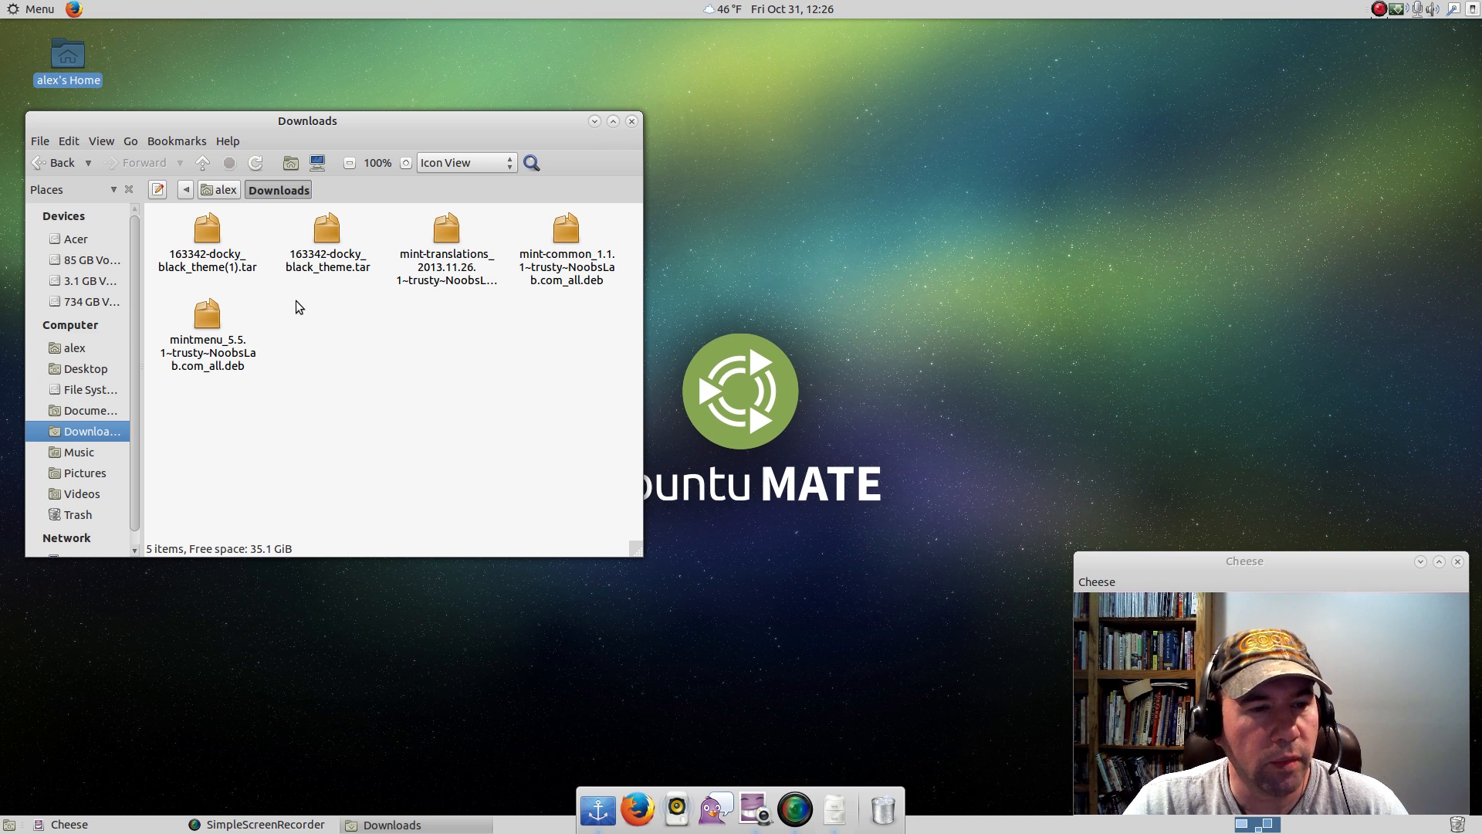
Delete the duplicate archive 163342-docky_black_theme(1).tar from Downloads and close the file manager window.
click(229, 241)
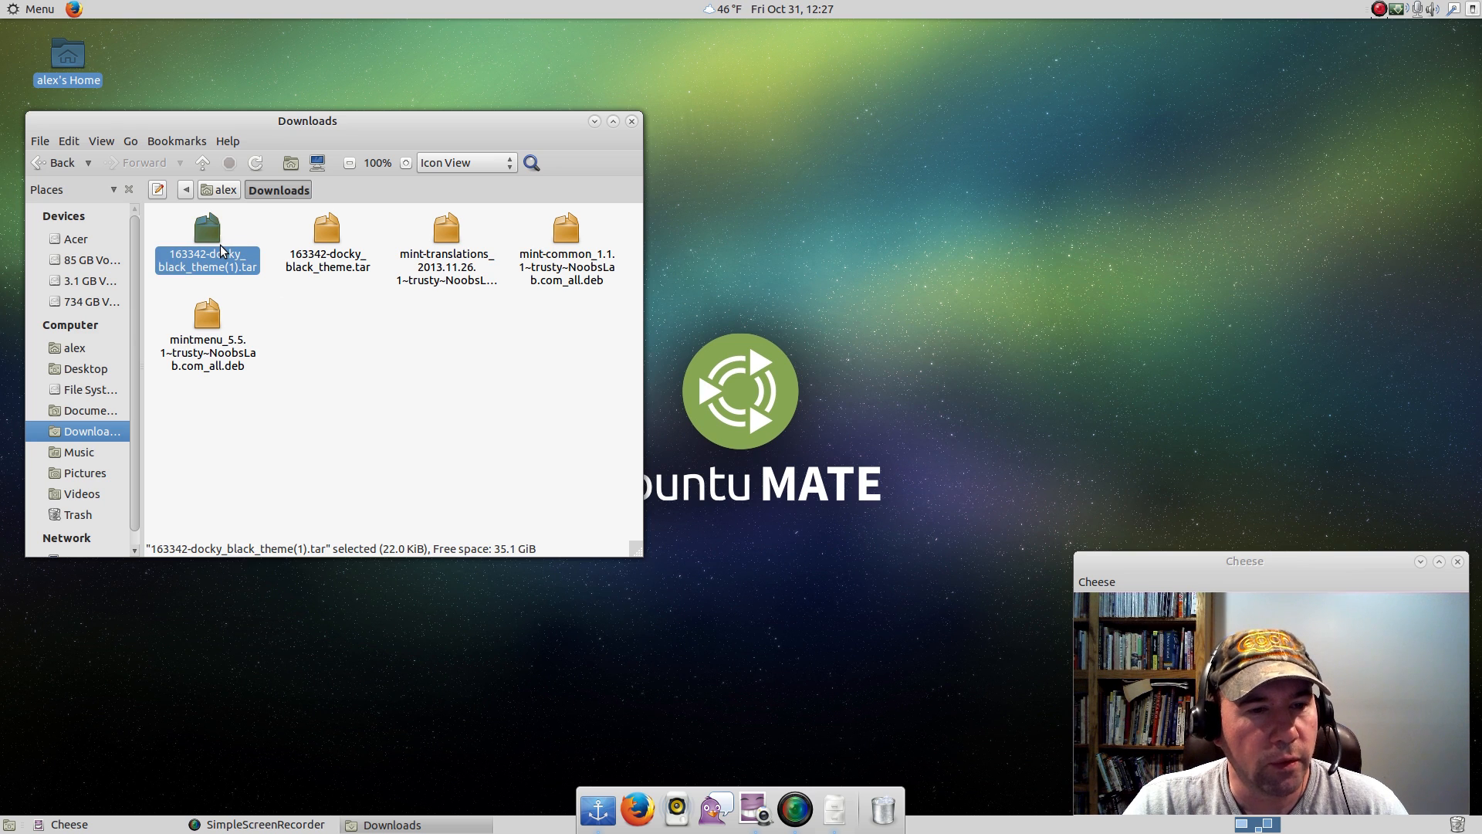
right_click(220, 244)
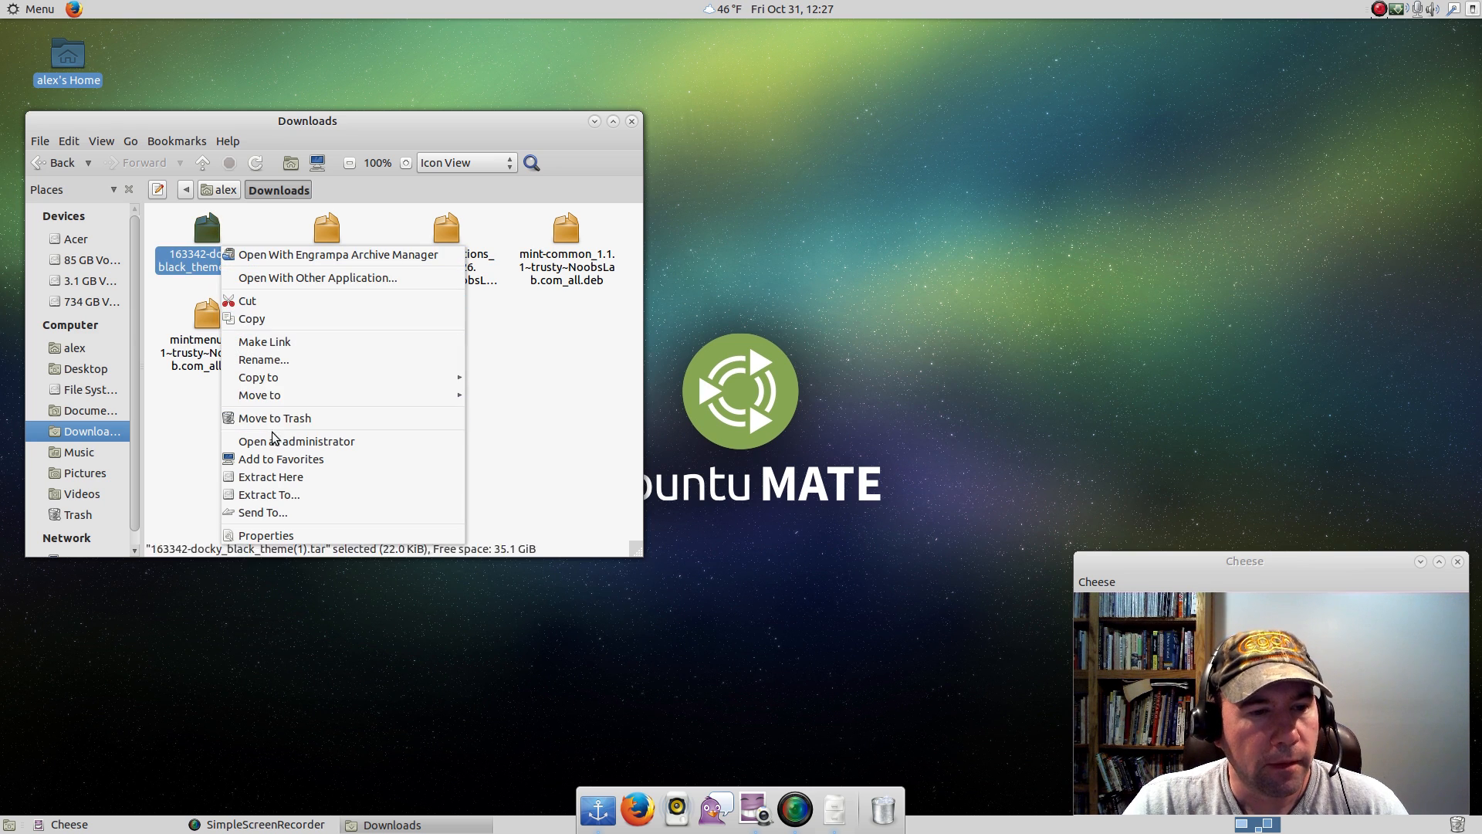
click(196, 259)
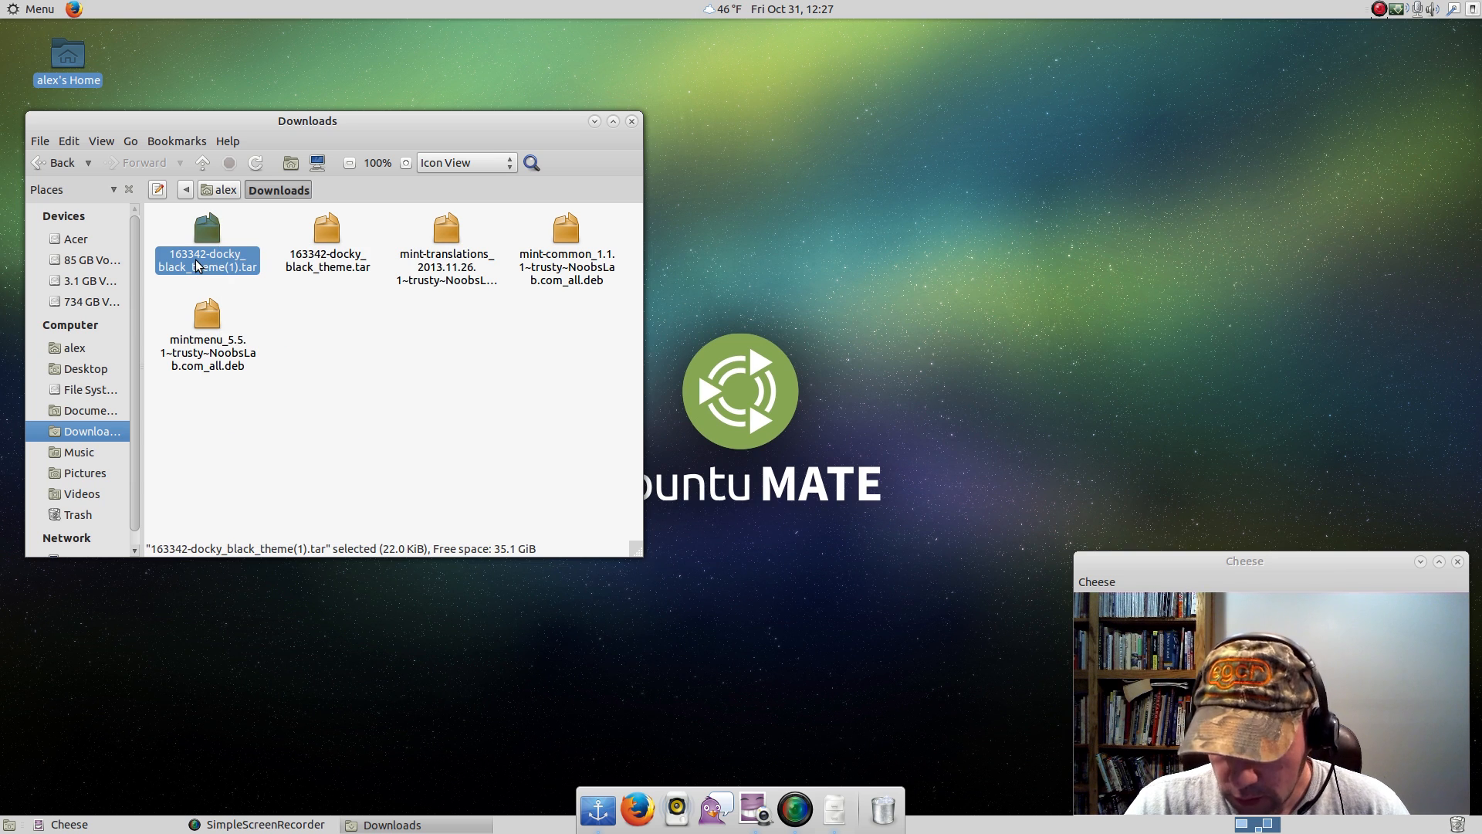
key(Delete)
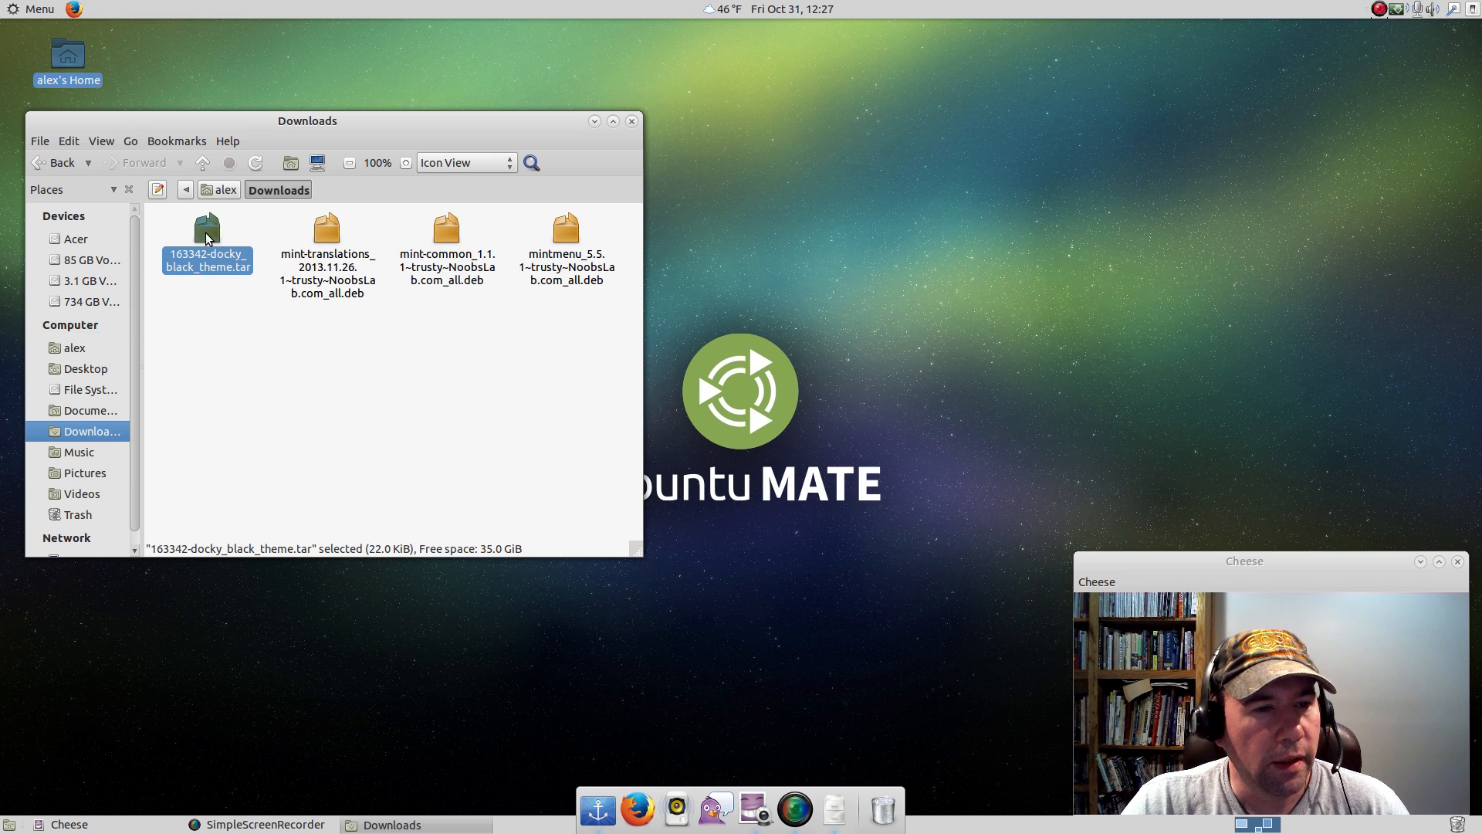
click(632, 121)
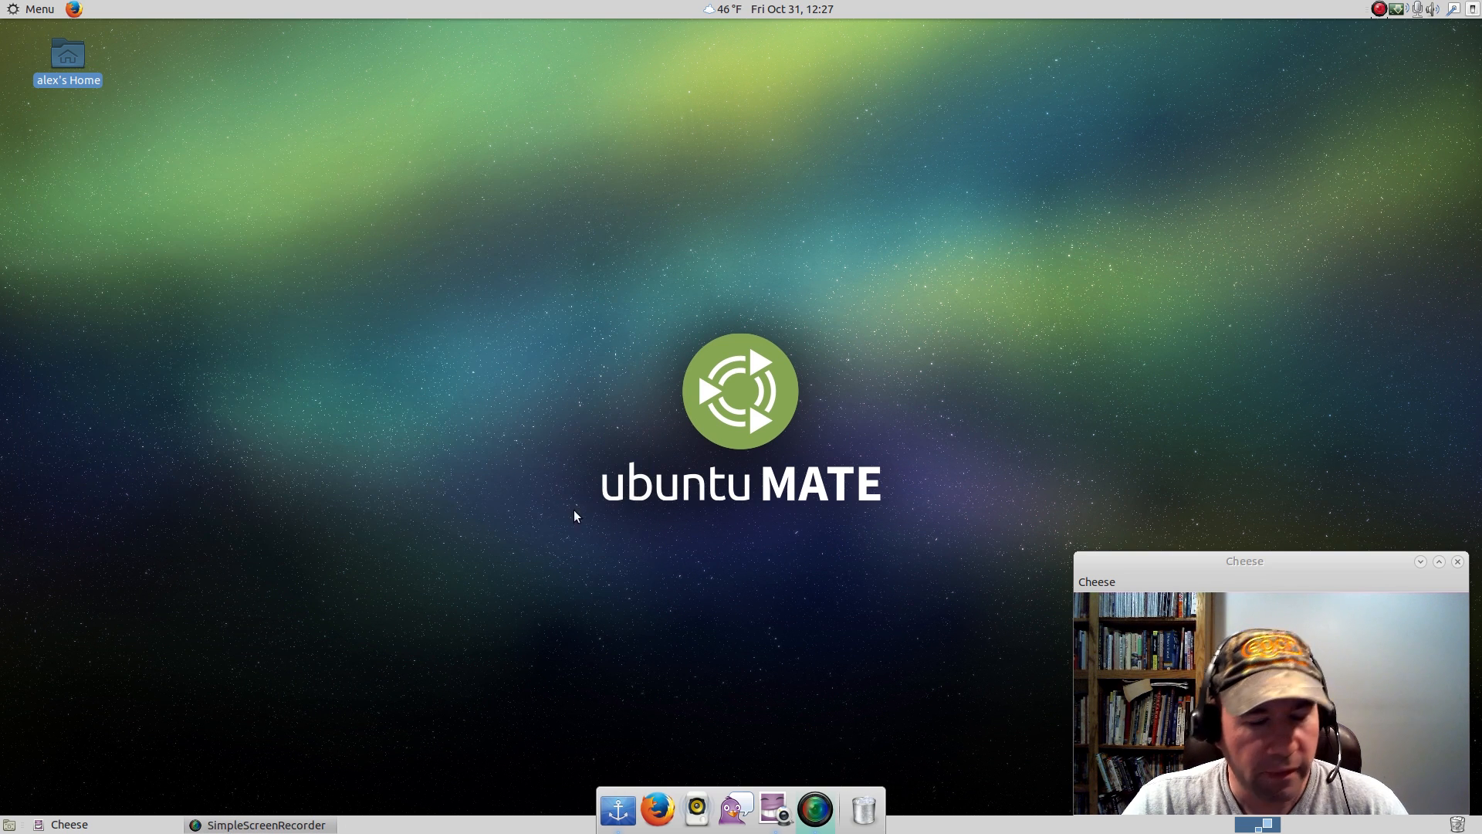
Install 163342-docky_black_theme.tar as a new theme in the Docky settings and apply the Black theme.
click(617, 799)
click(605, 661)
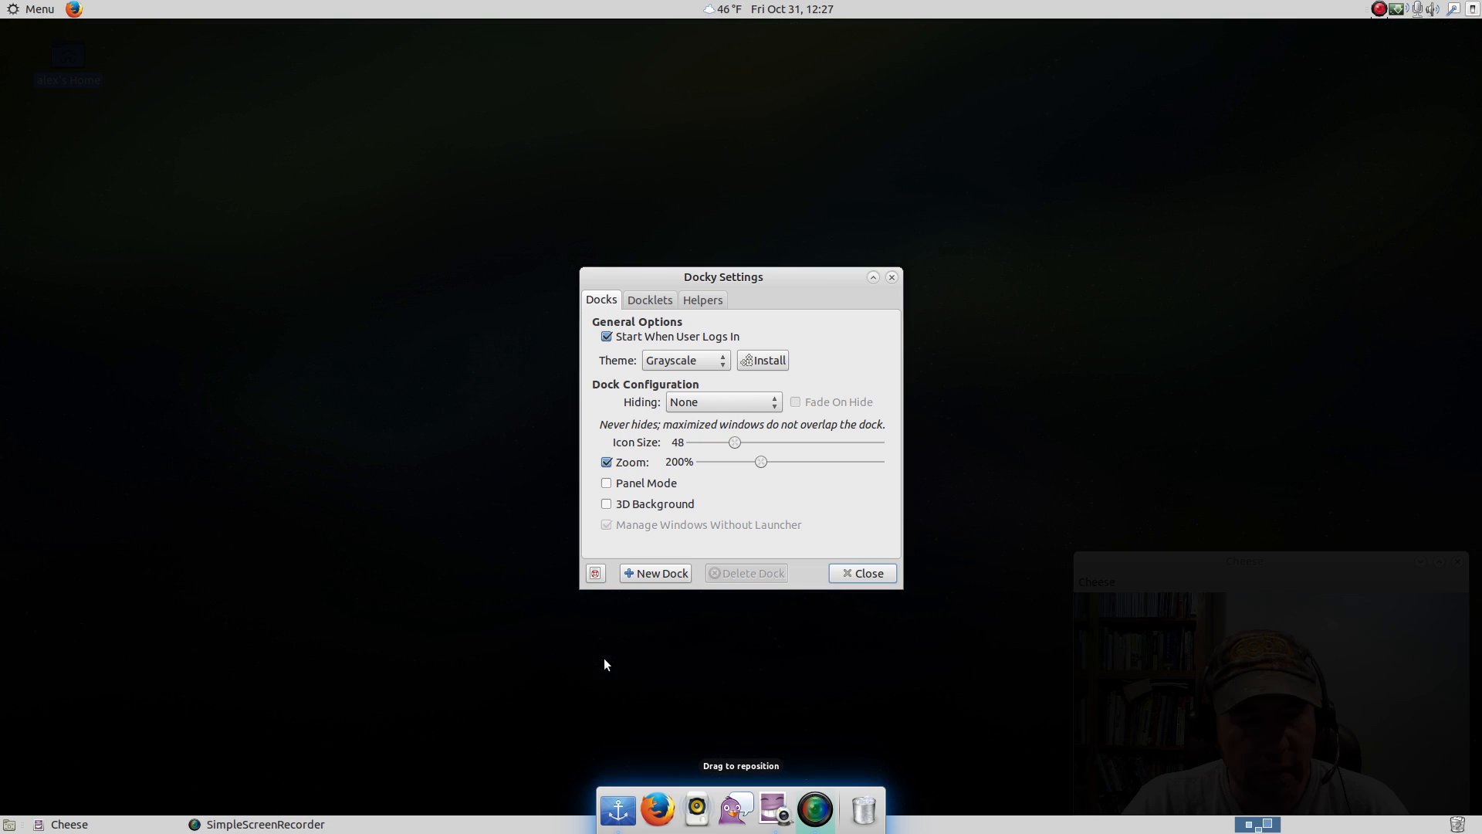
click(740, 361)
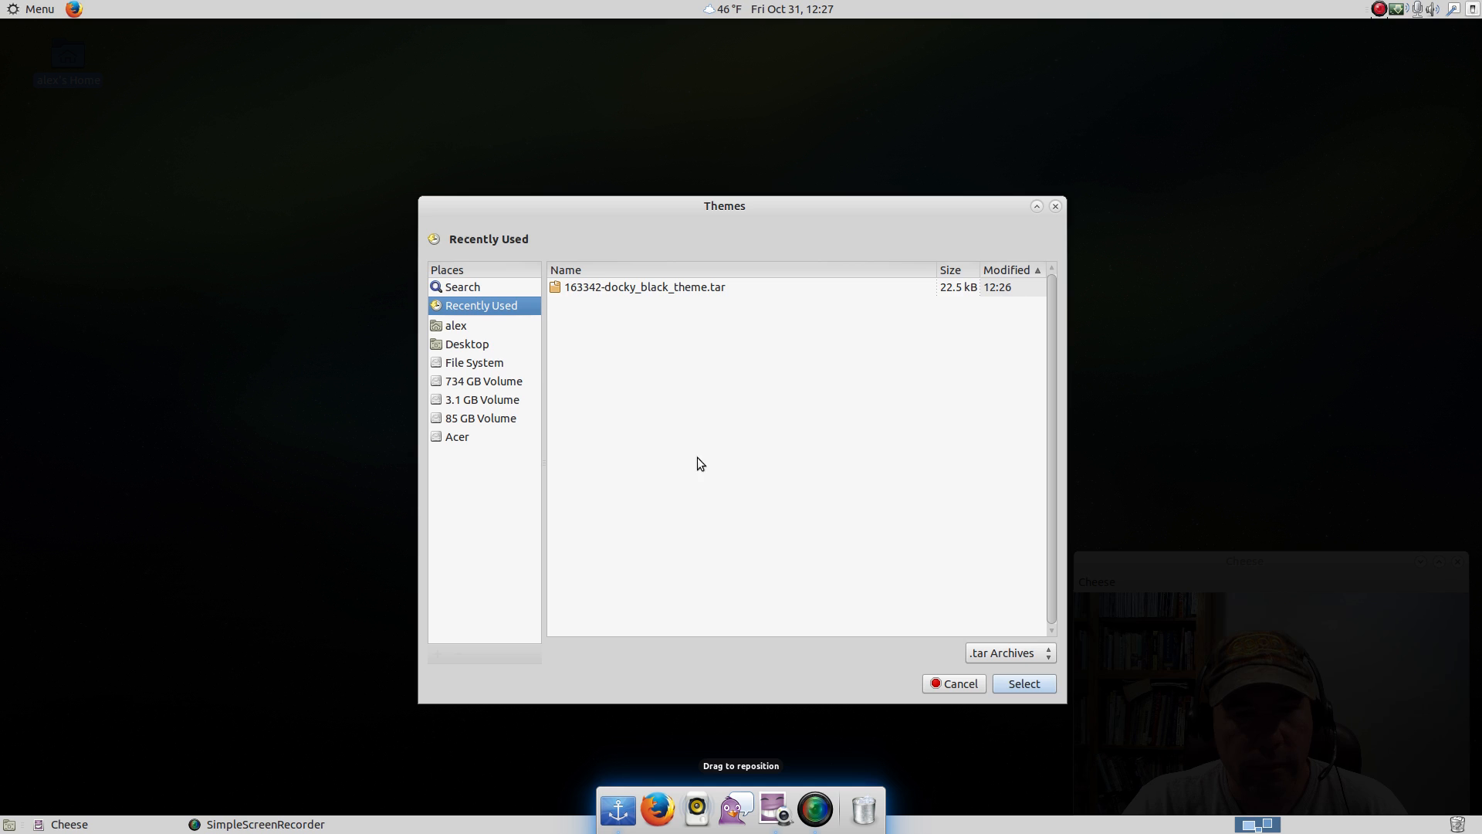
click(614, 290)
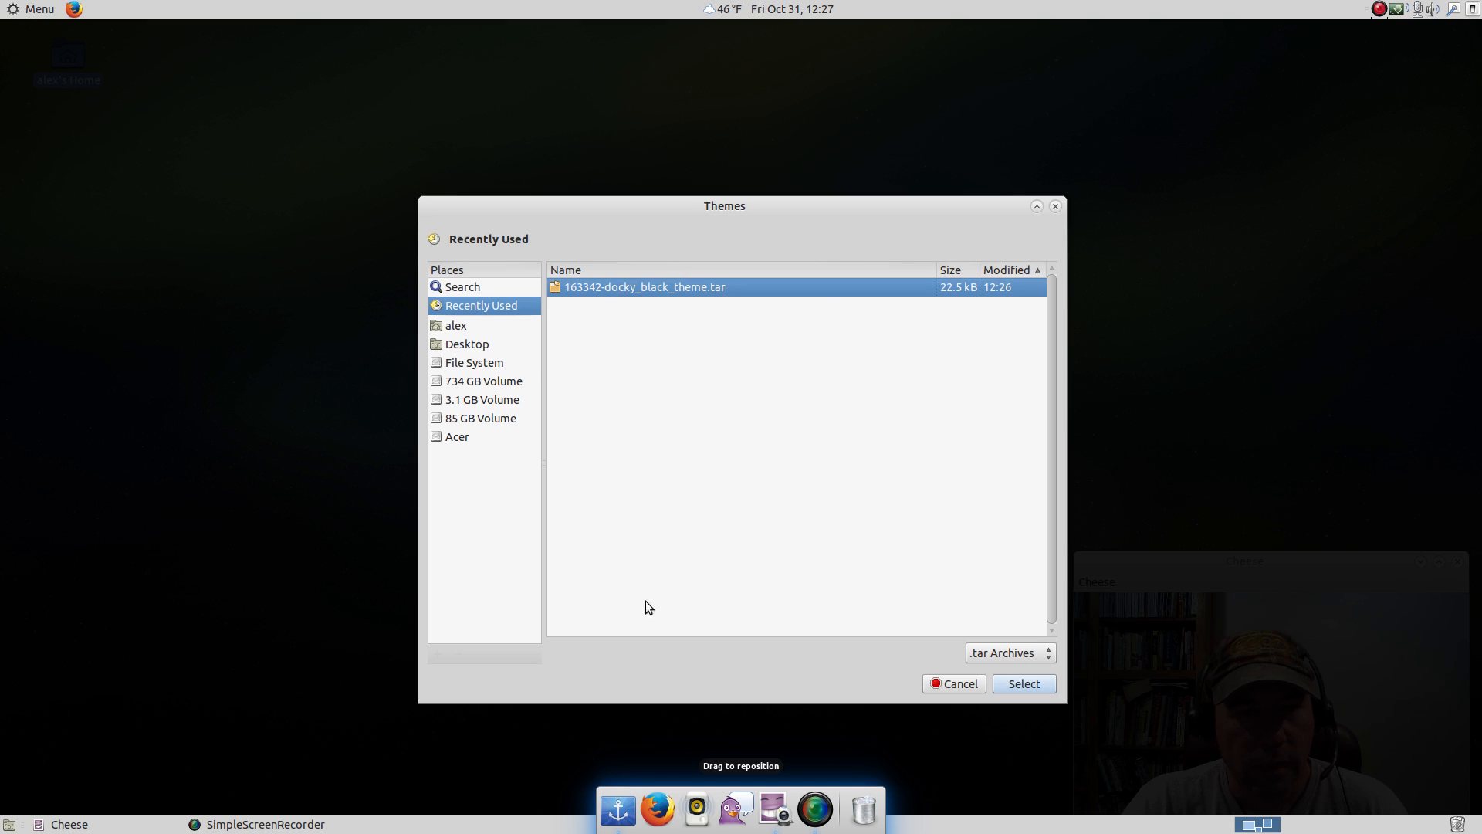
click(999, 680)
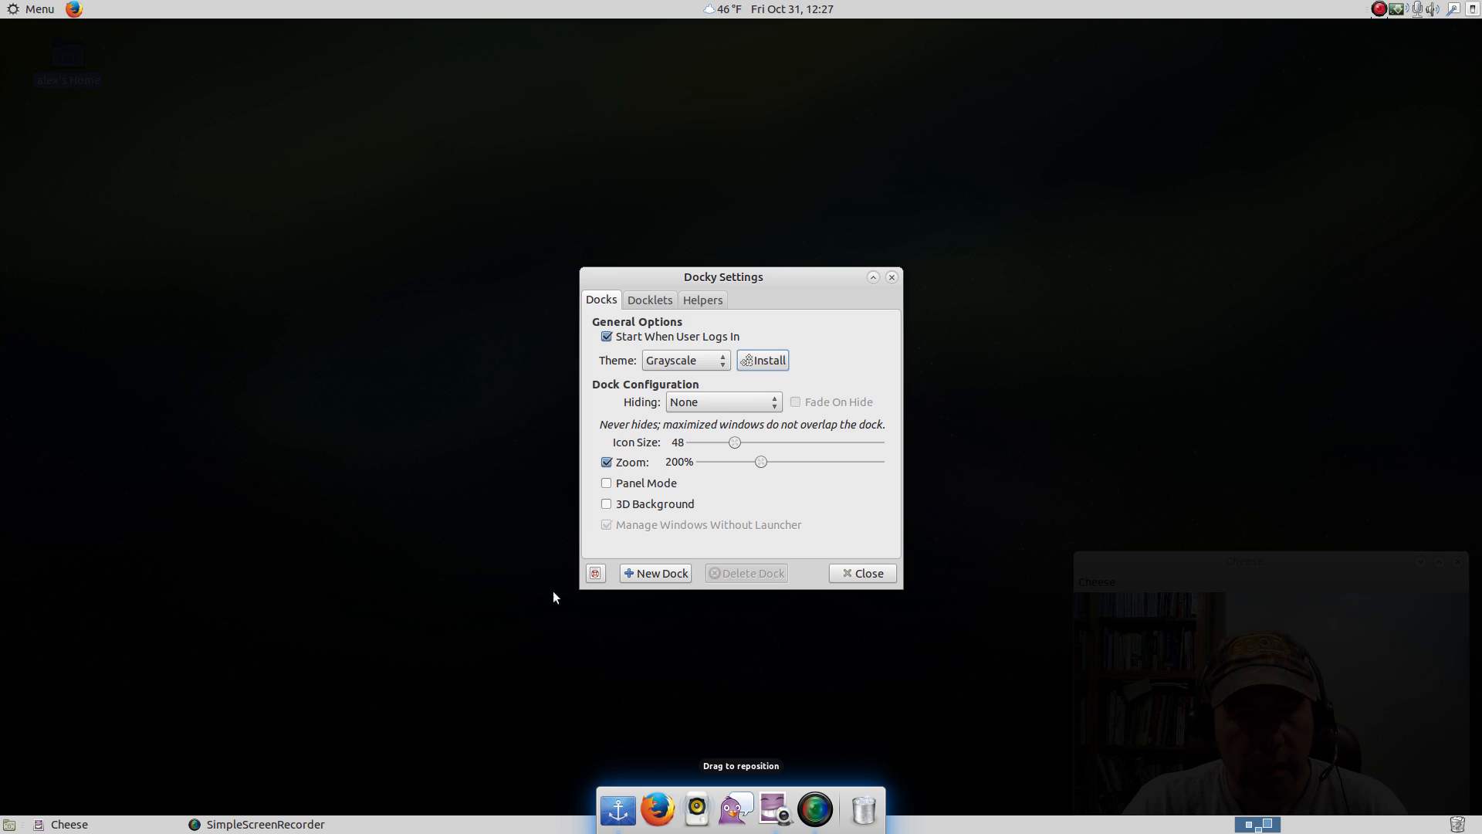
click(721, 363)
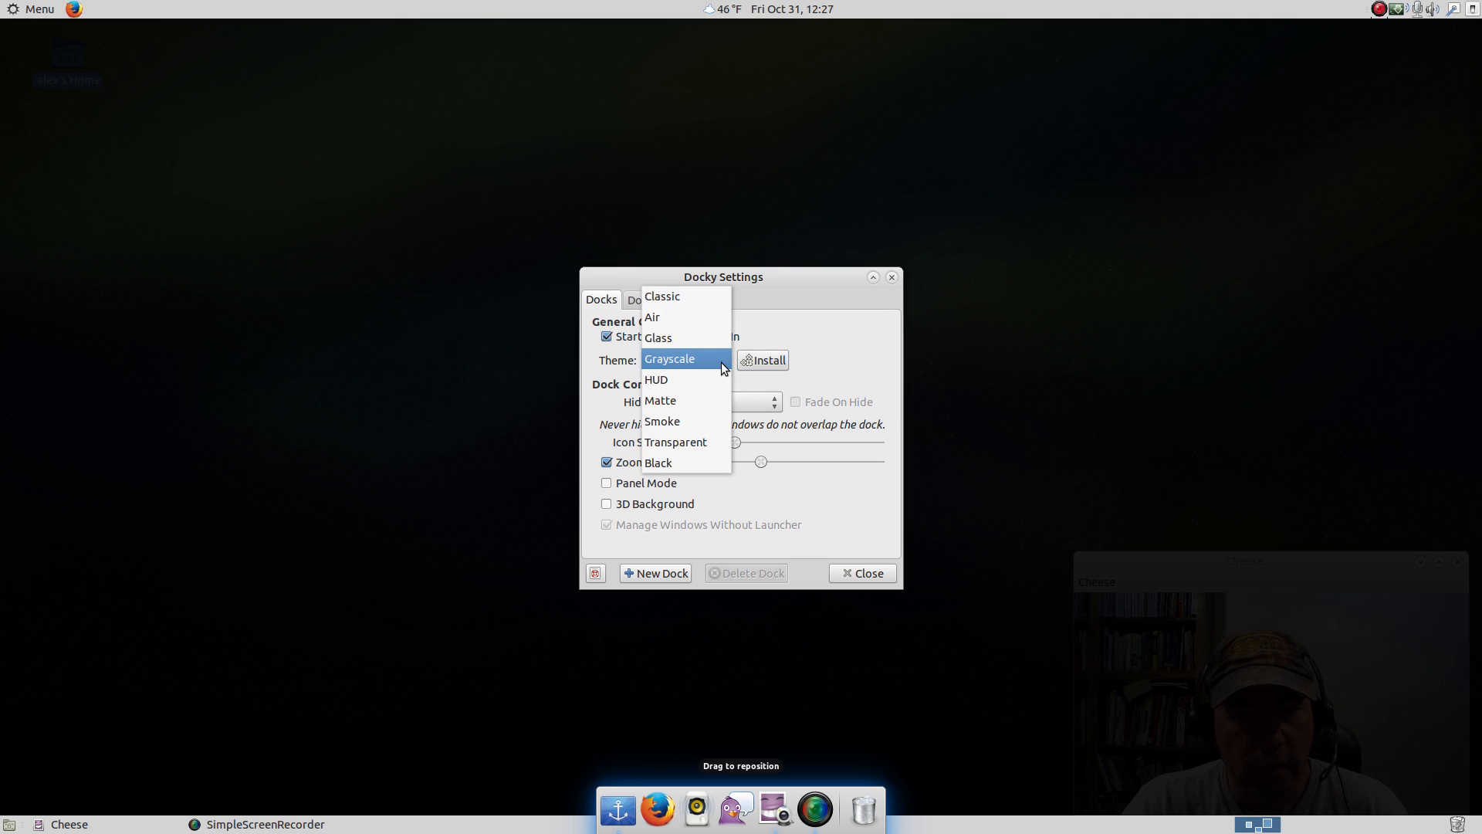
click(678, 464)
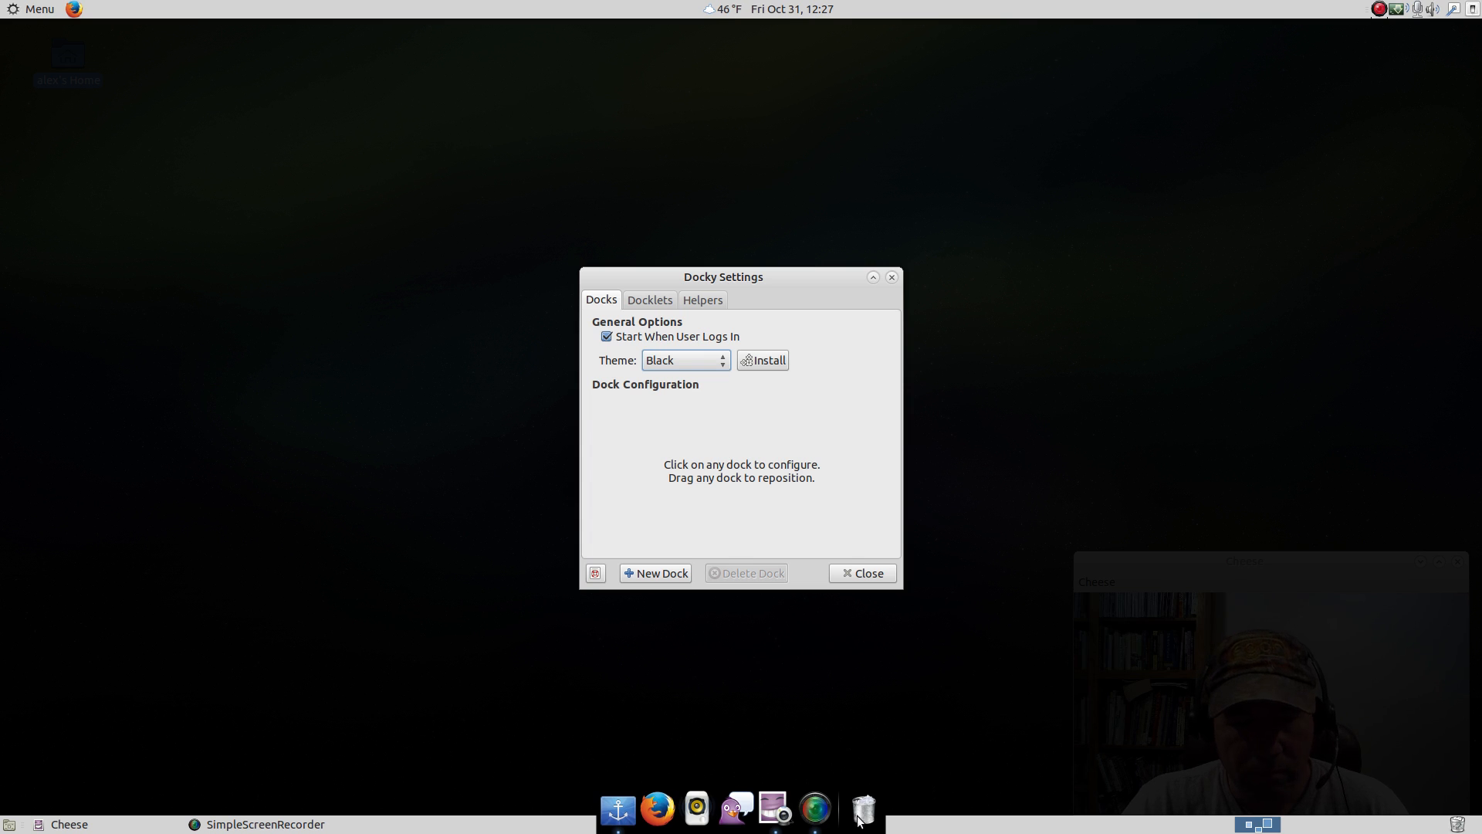
Switch the Docky theme to Air and close the Docky settings.
click(726, 360)
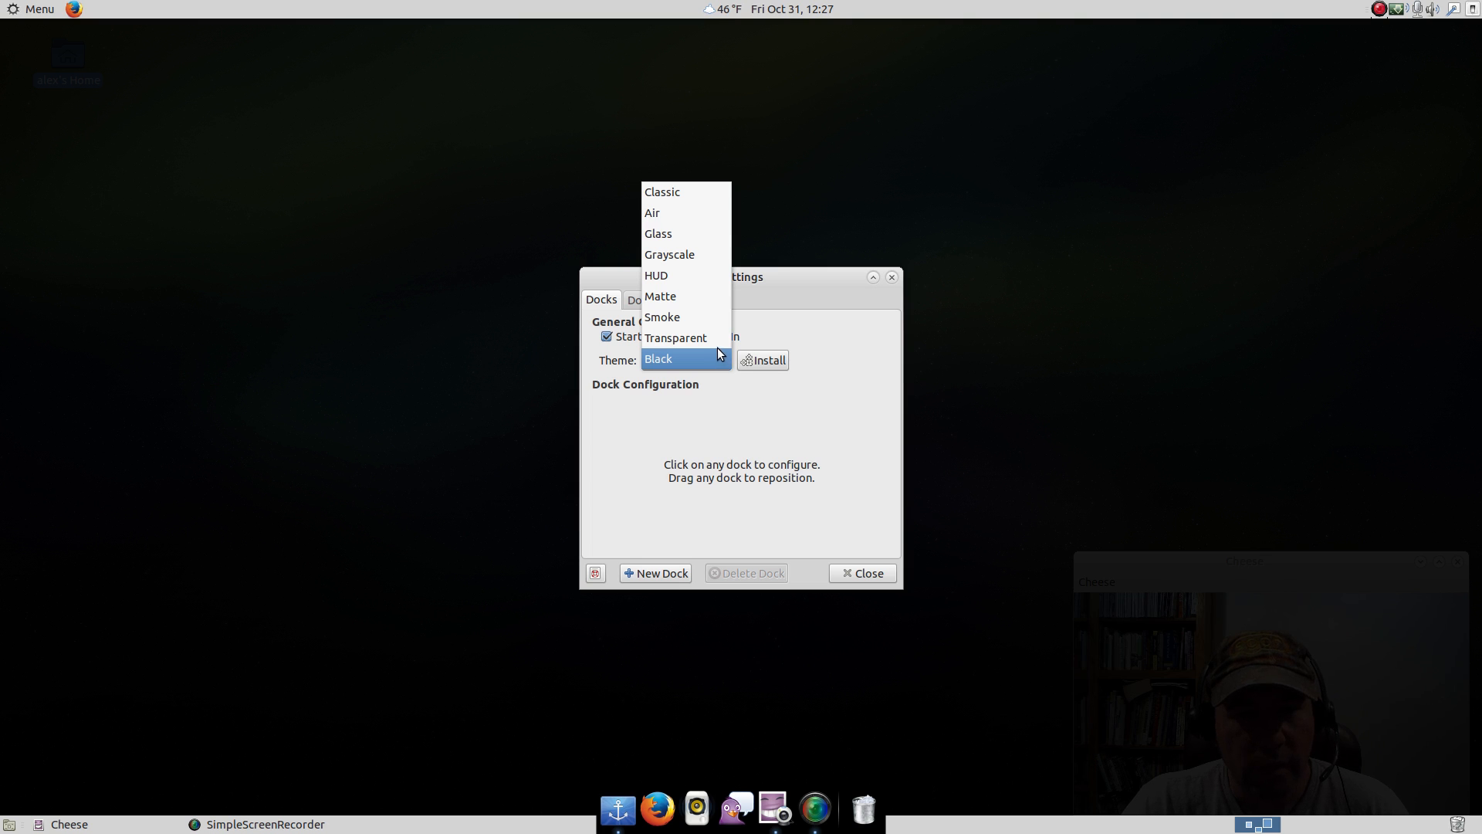
click(675, 216)
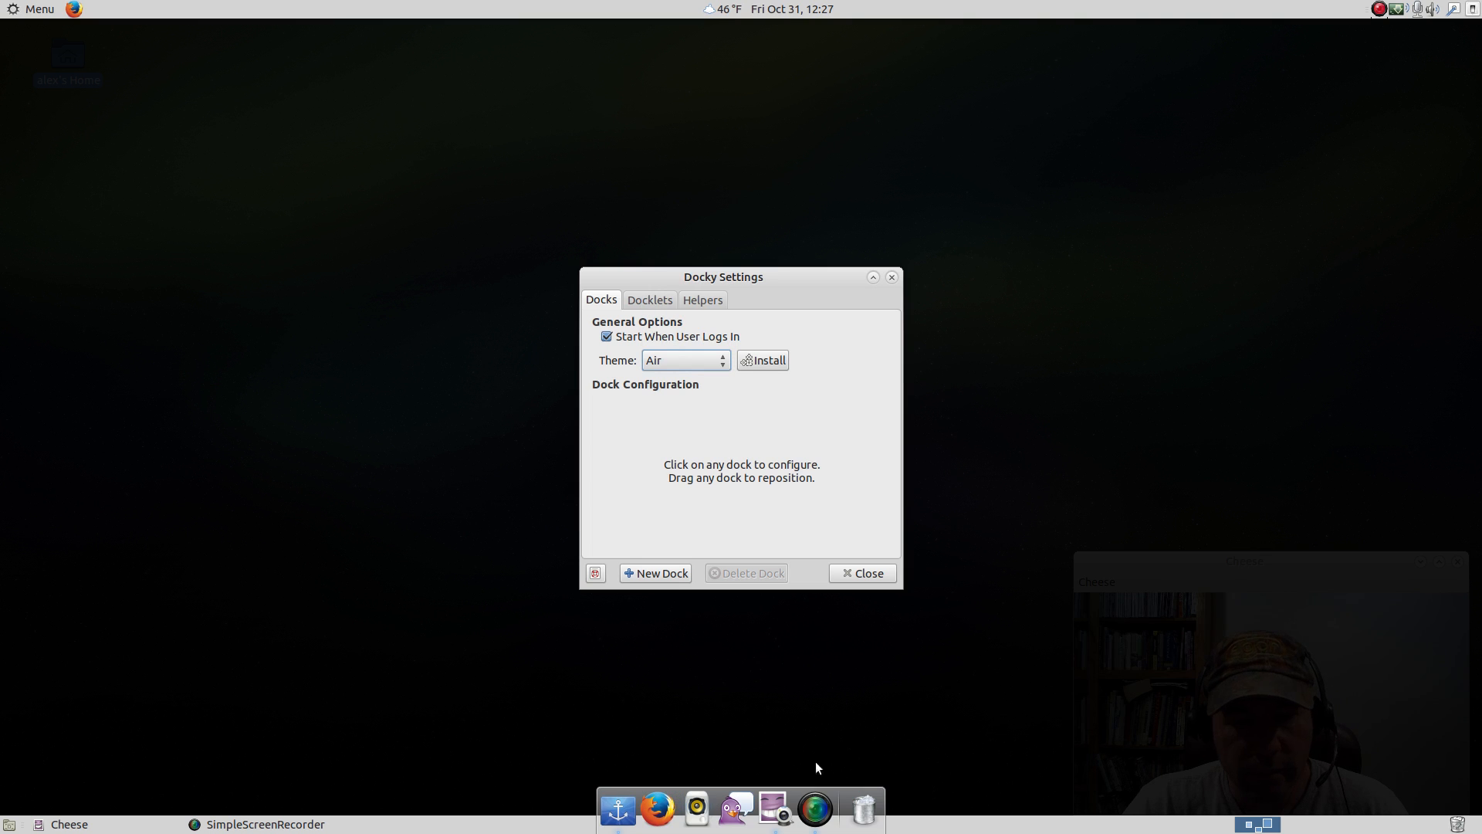
click(842, 573)
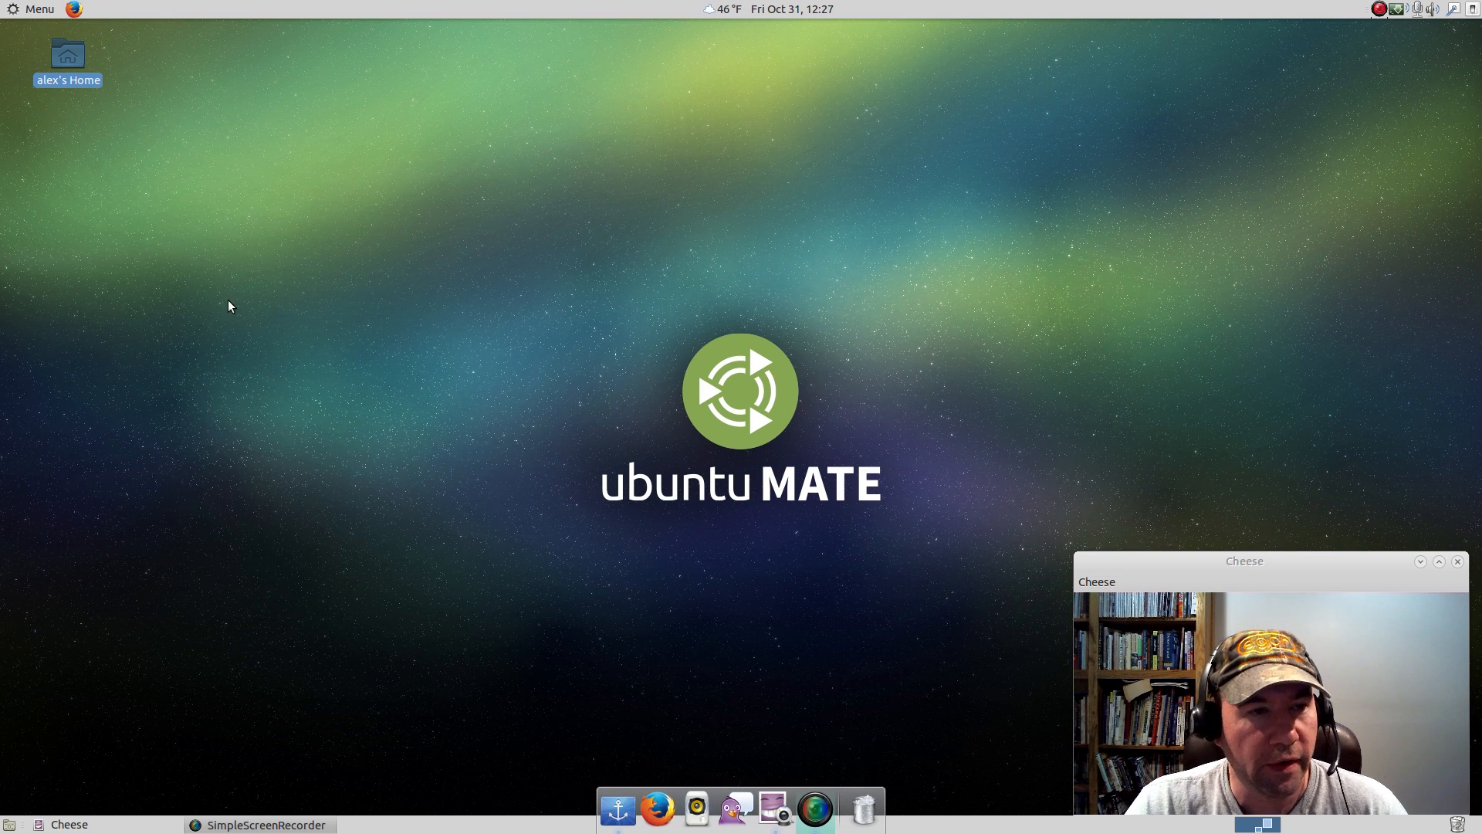
click(23, 14)
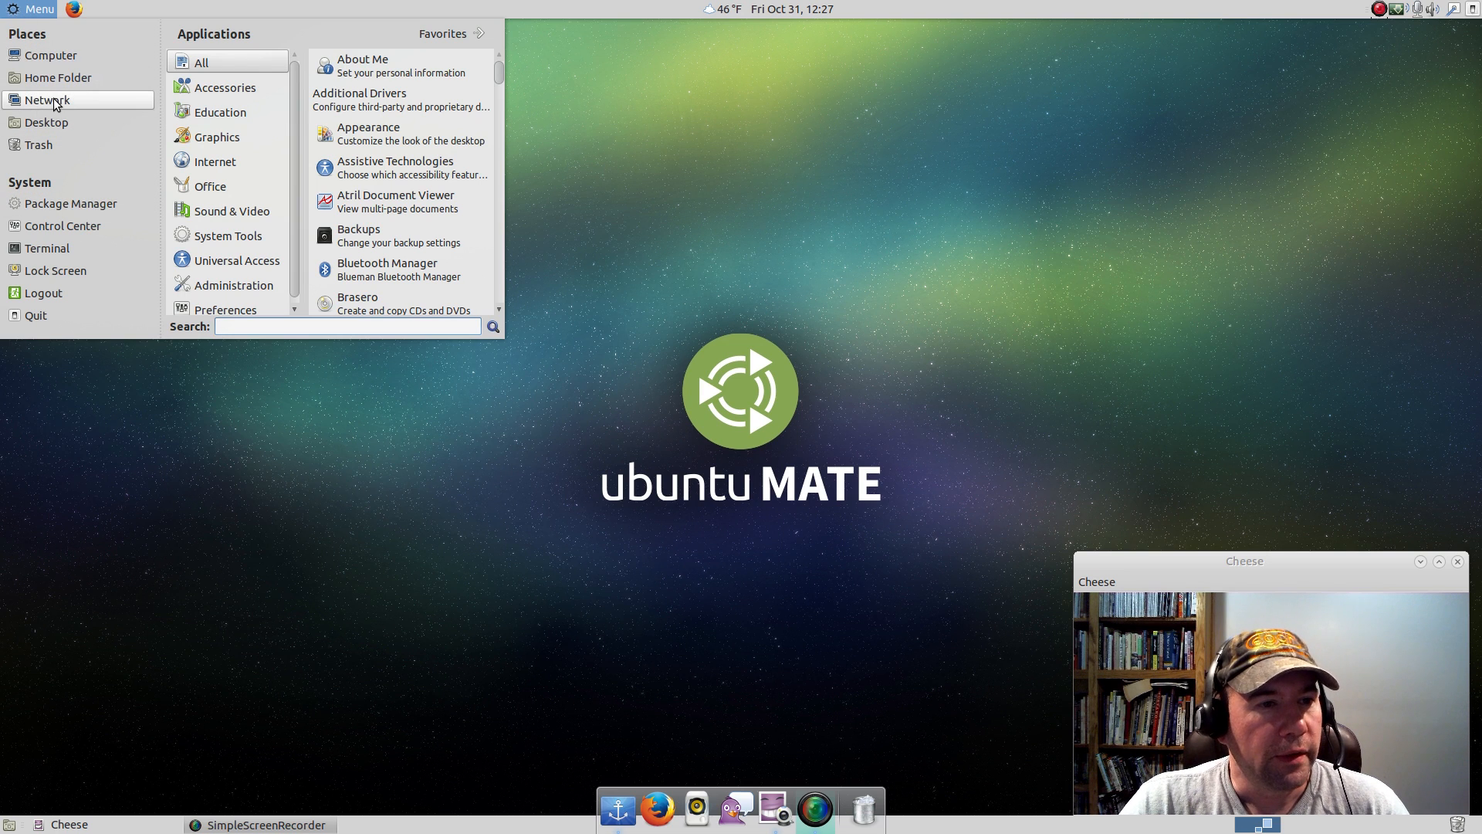
click(50, 55)
drag(392, 126, 512, 110)
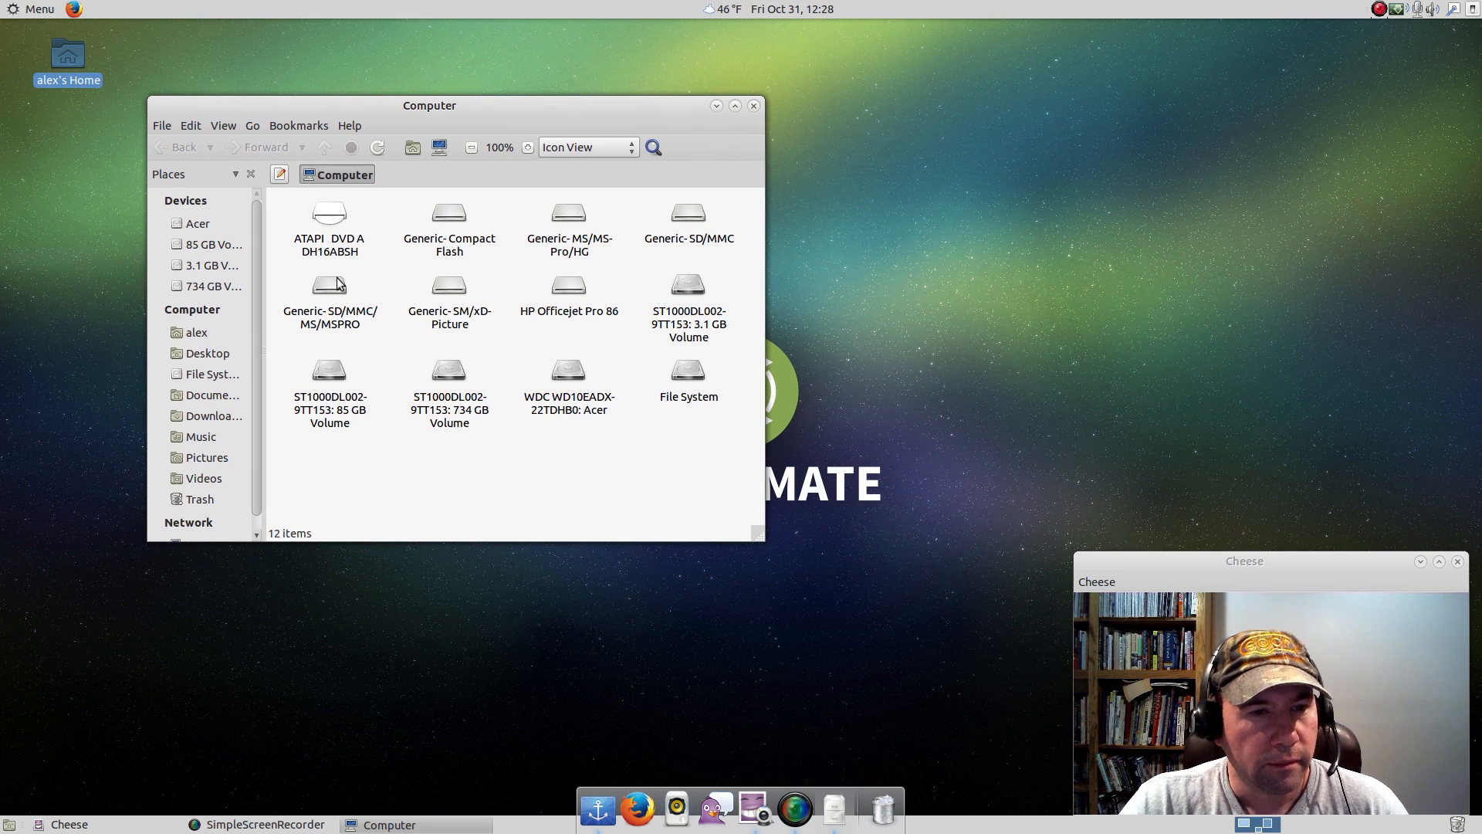
click(756, 108)
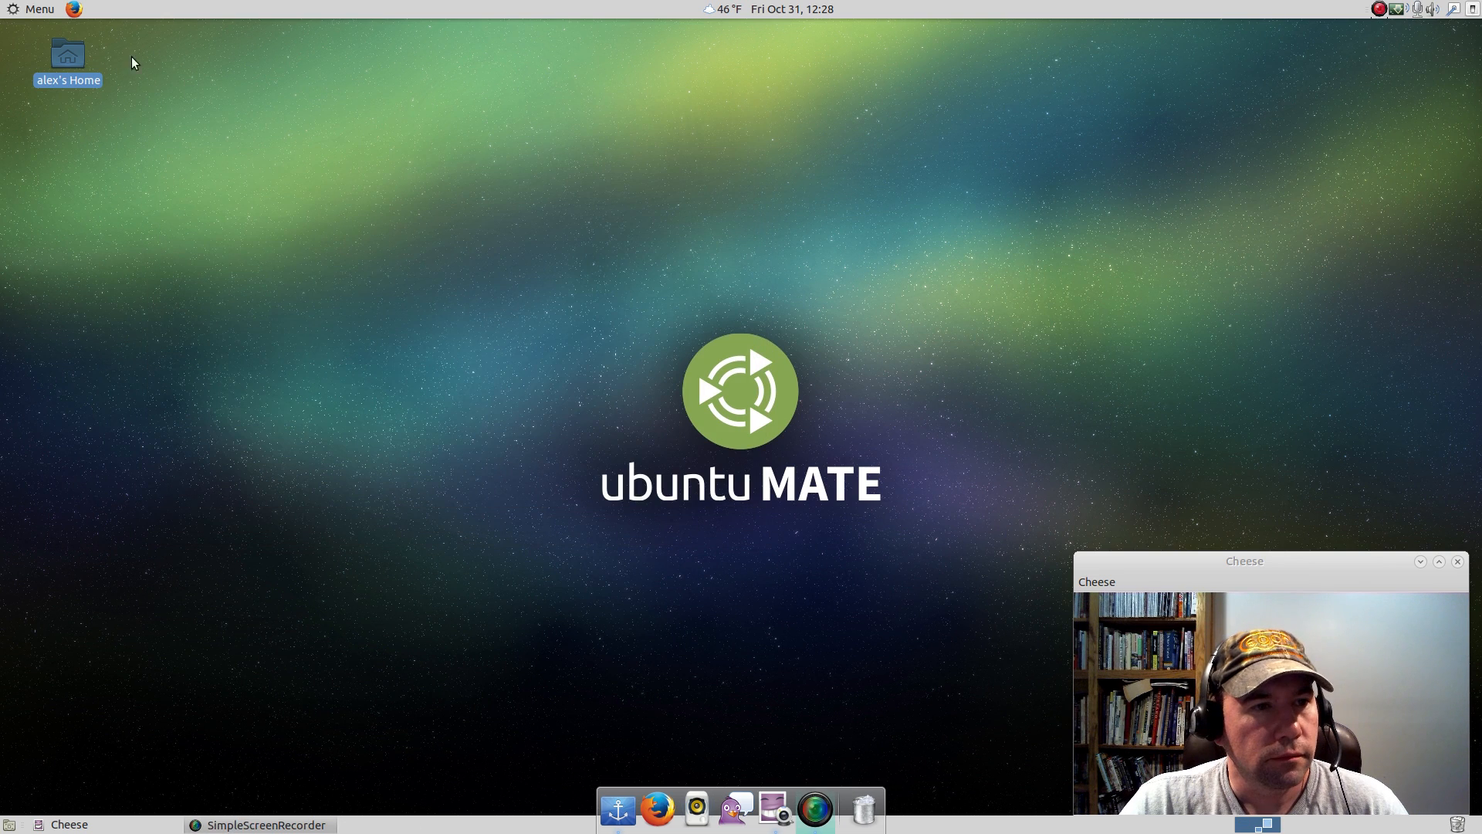
click(45, 11)
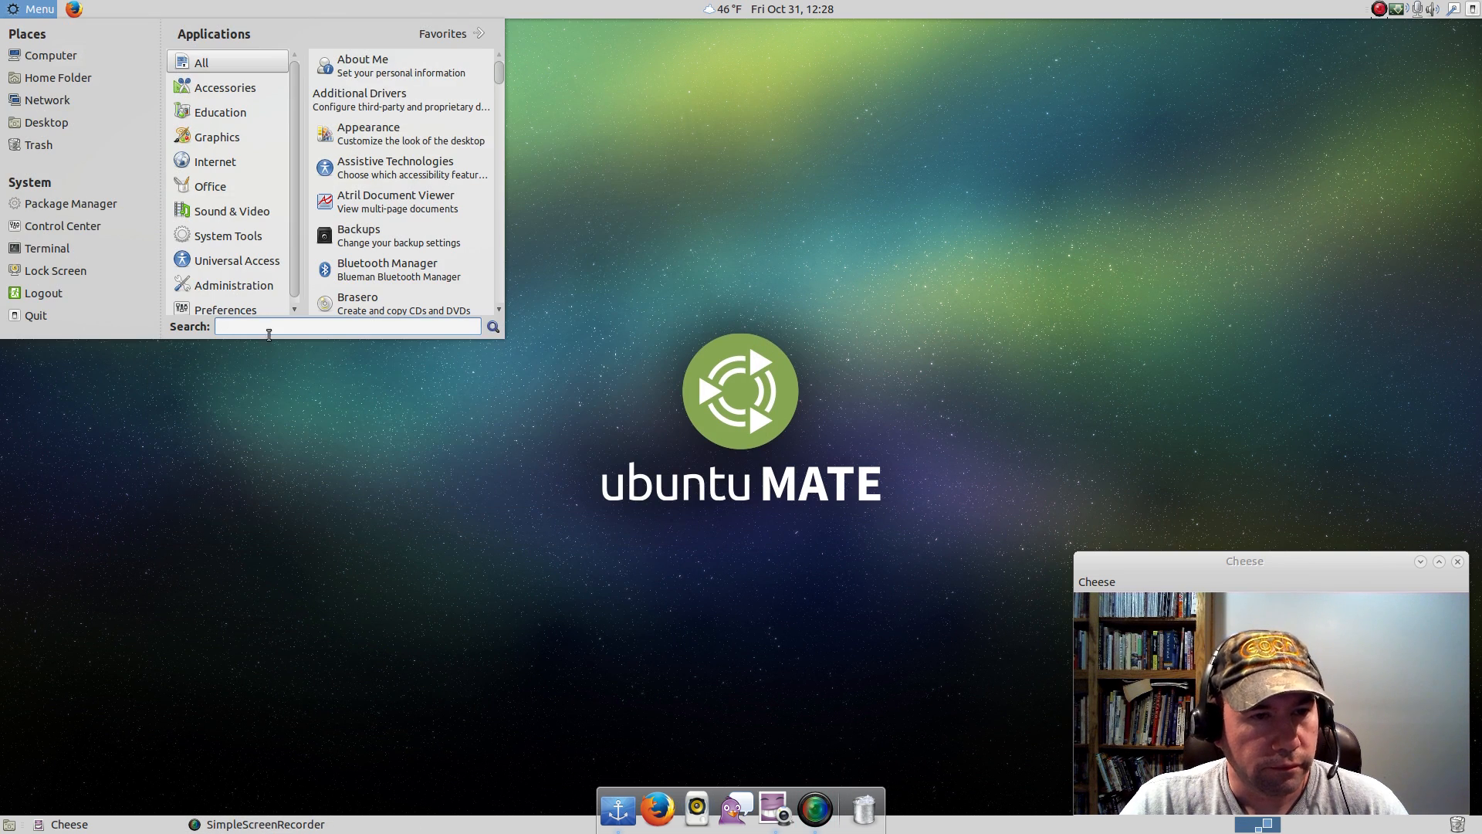
click(143, 222)
Open the home folder from the desktop and show its hidden files.
double_click(68, 53)
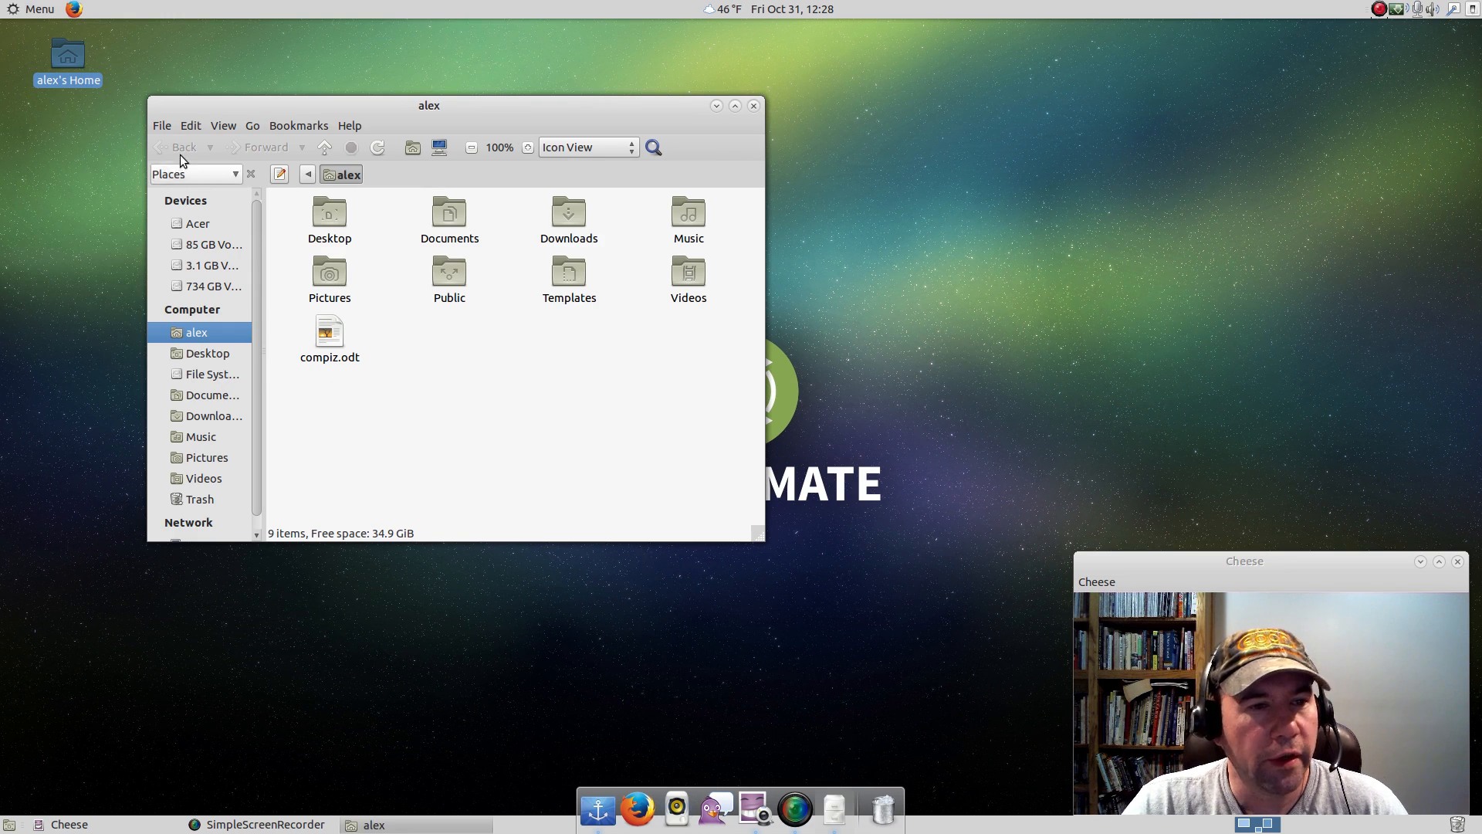
click(185, 128)
mouse_move(220, 130)
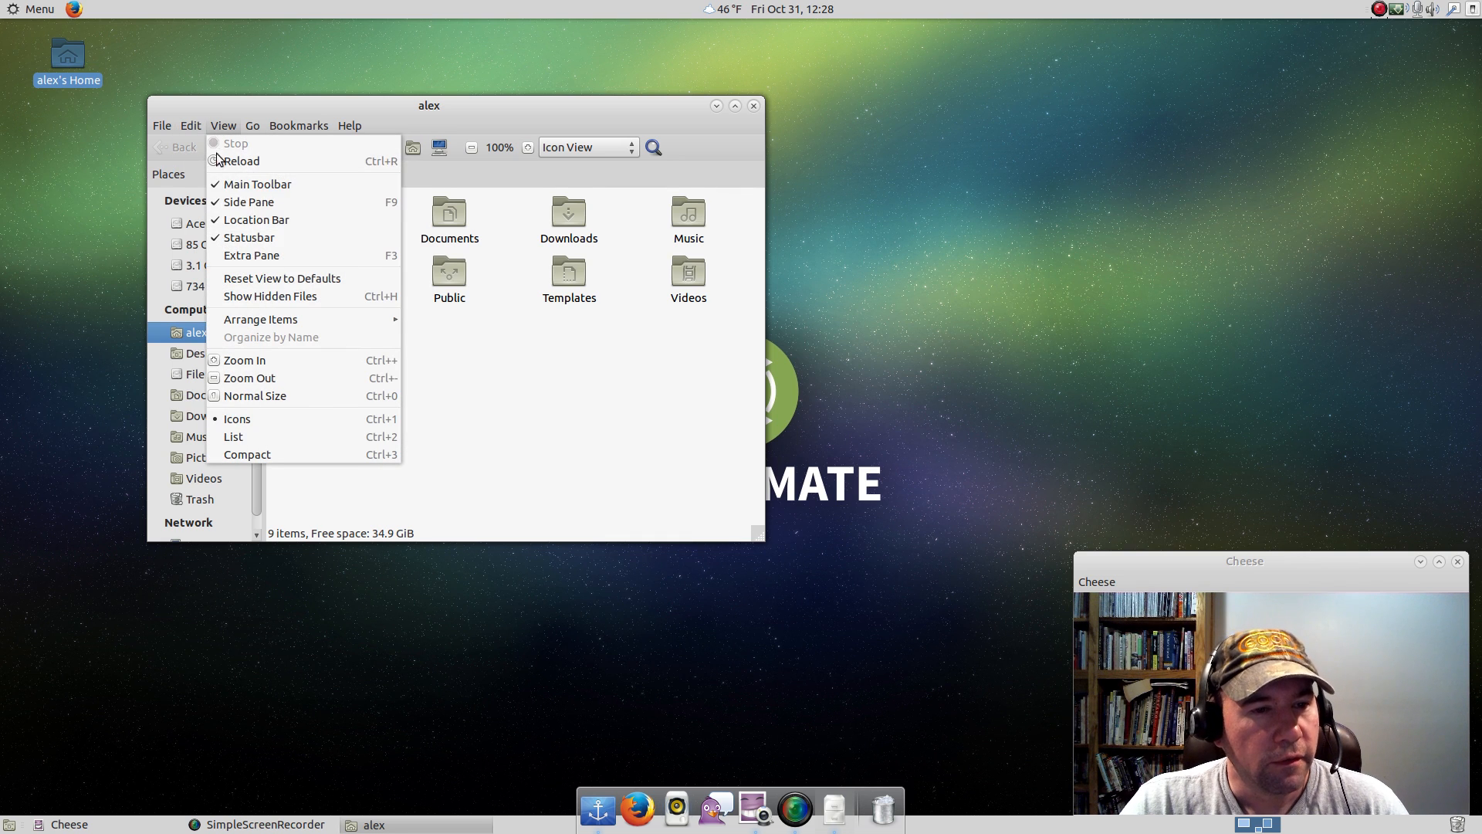
click(249, 298)
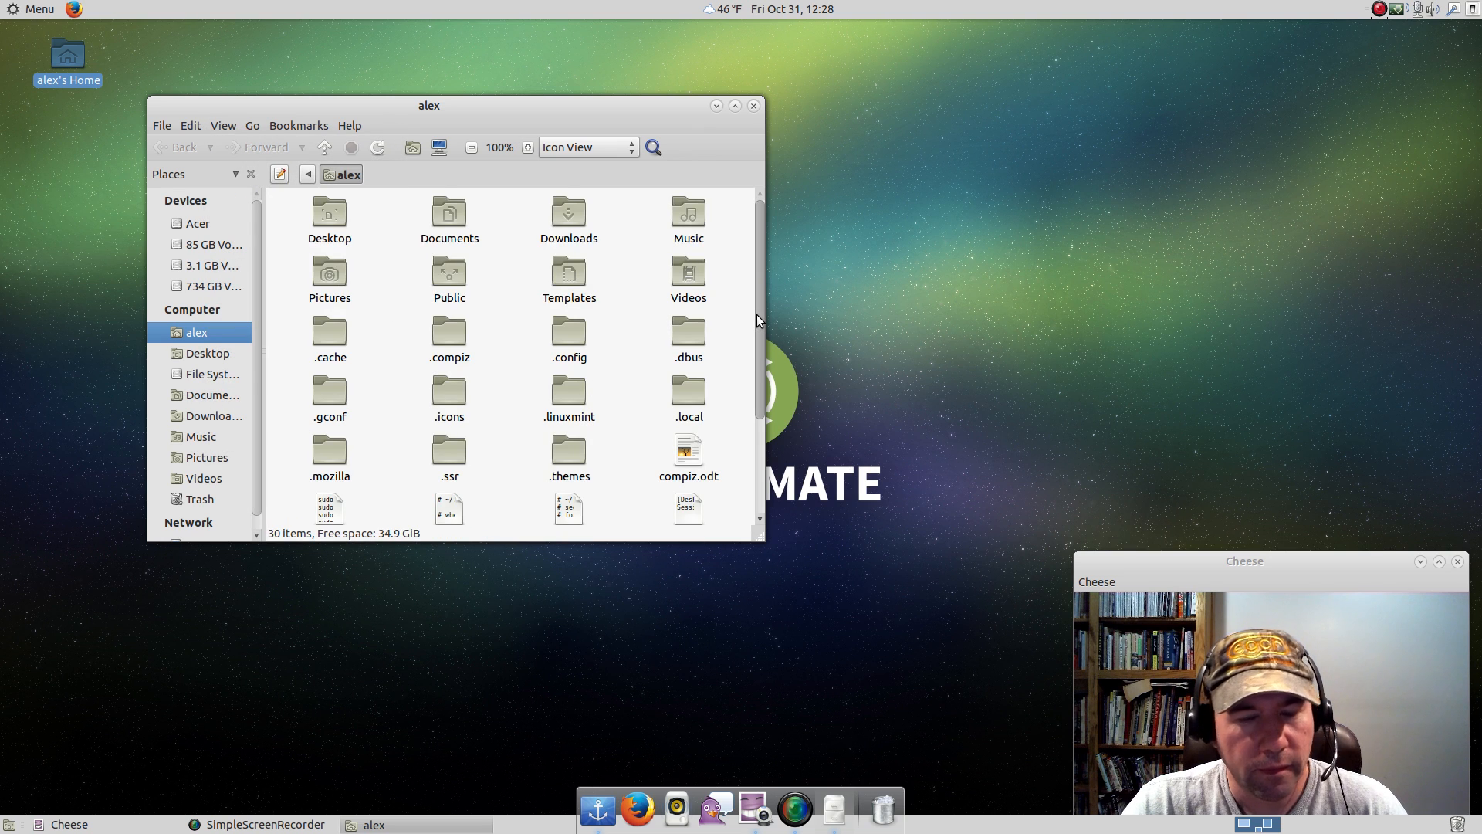
Examine where Docky themes are stored in the hidden .local/share/docky/themes folder, and close the file manager.
drag(756, 318, 756, 375)
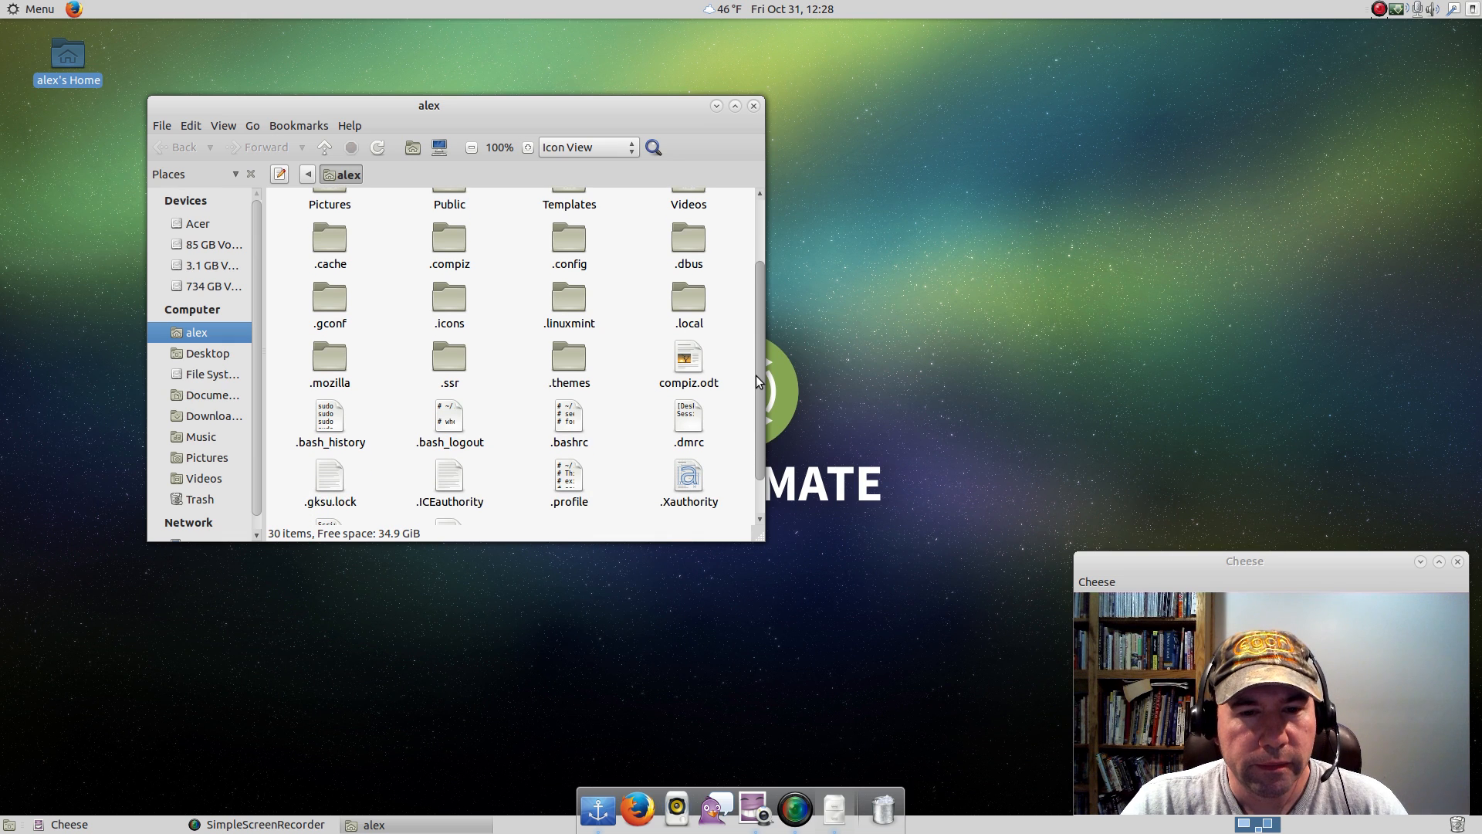
double_click(682, 301)
double_click(330, 214)
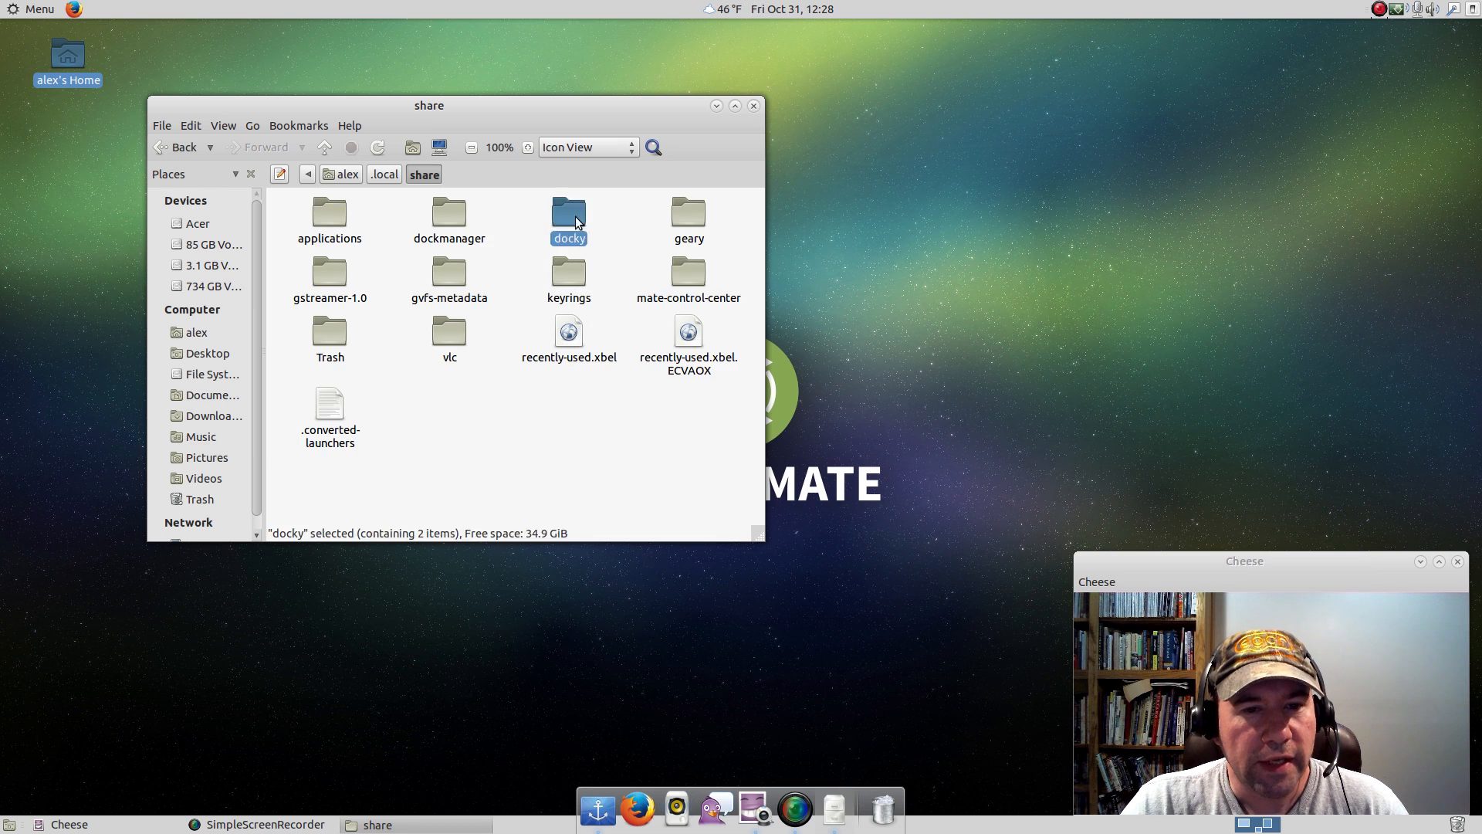
double_click(570, 216)
double_click(449, 215)
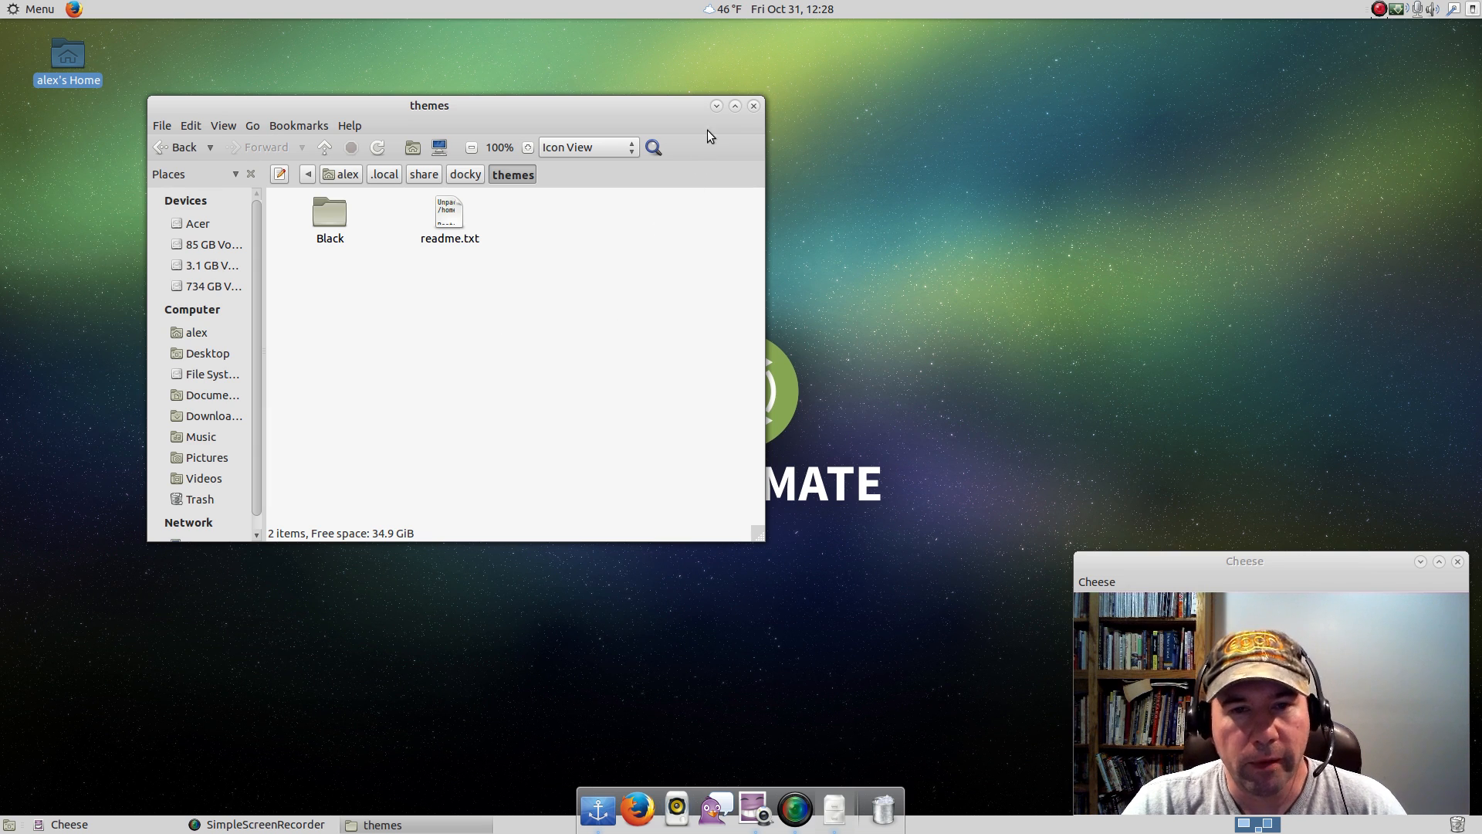
click(755, 108)
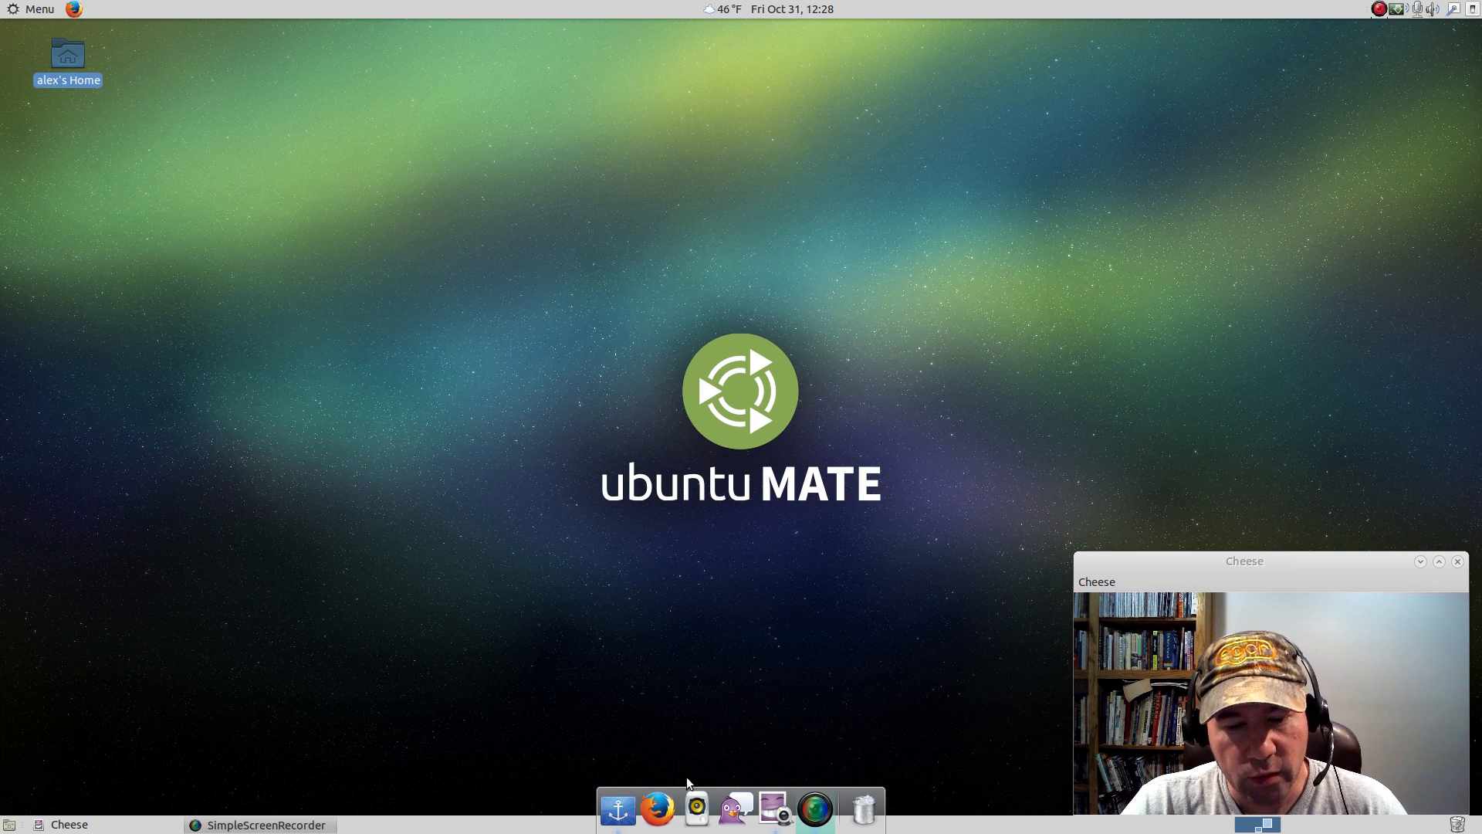
Remove the Rhythmbox and Pidgin launchers from the dock and move the Cheese icon directly after the Docky icon.
right_click(703, 799)
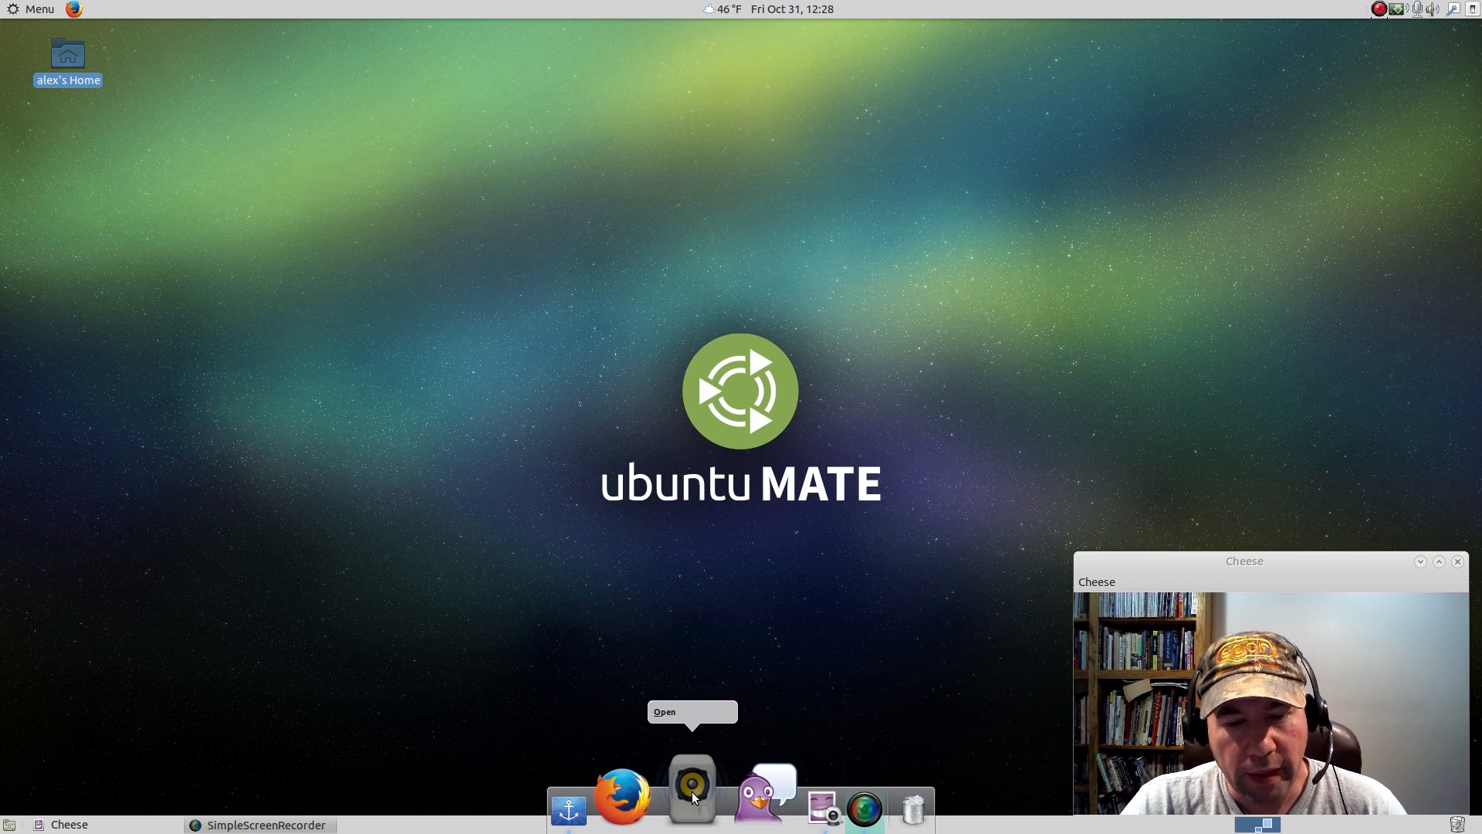
click(480, 727)
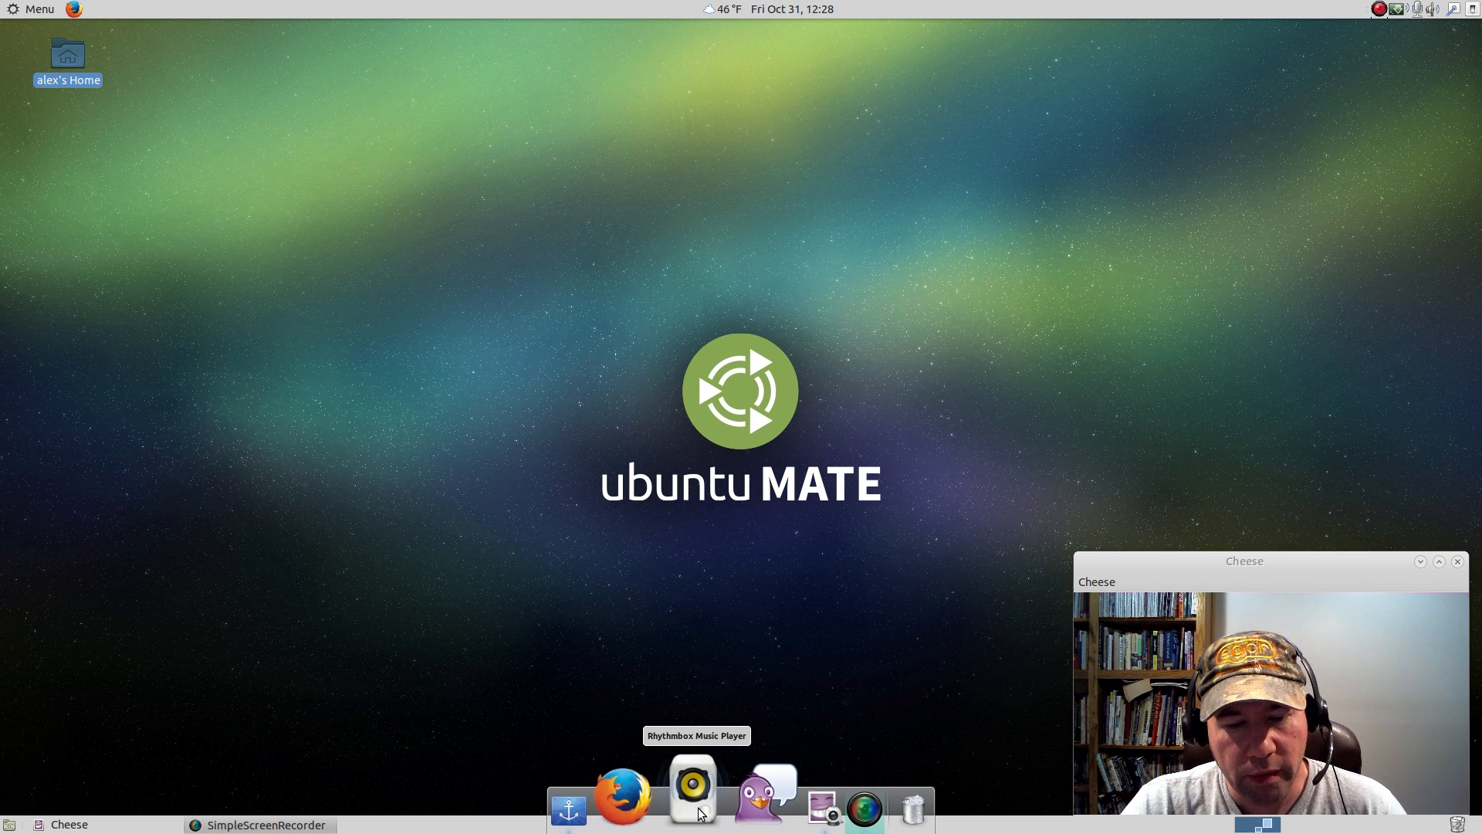
drag(687, 807, 587, 650)
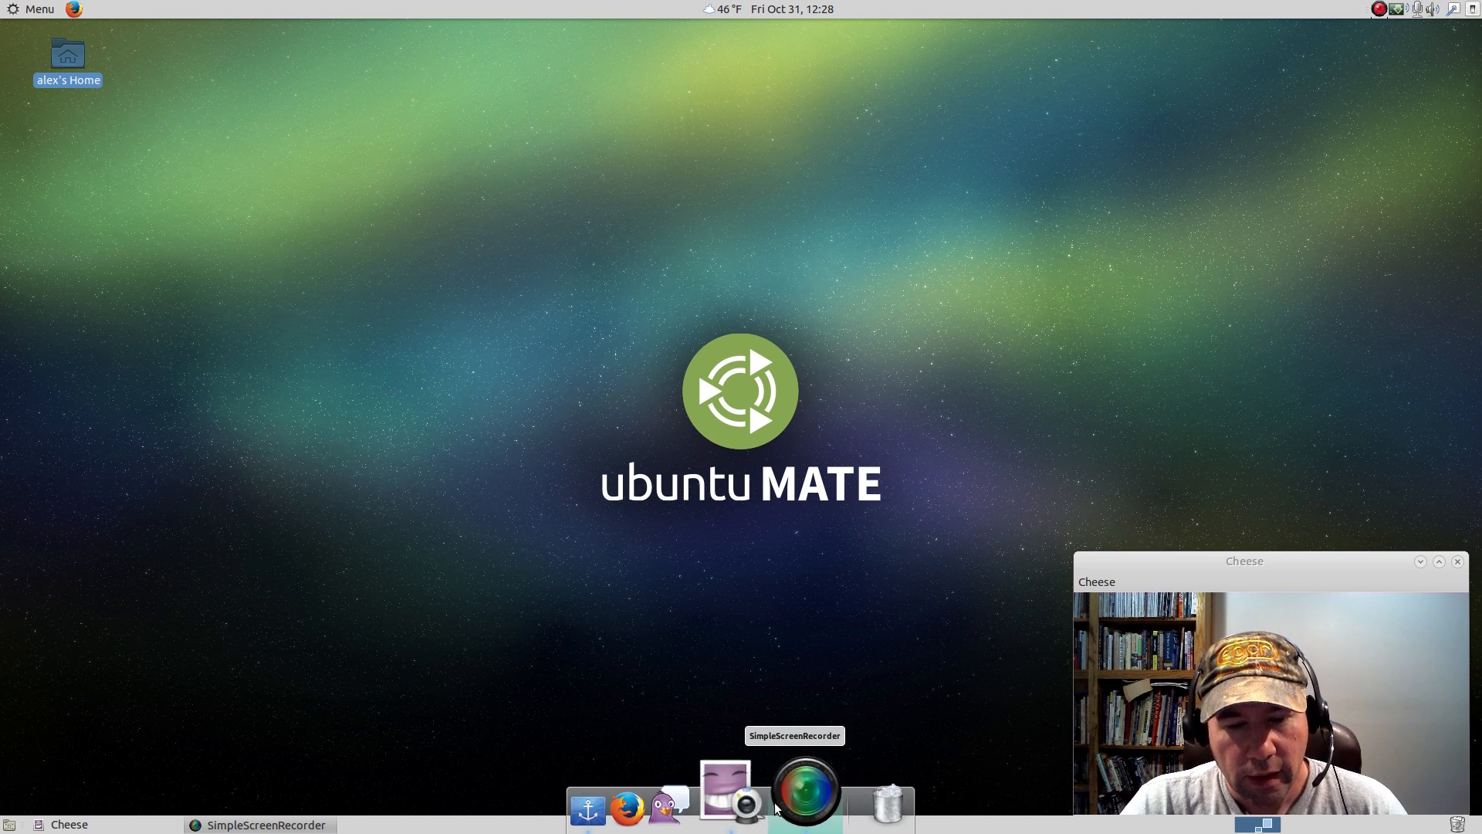
drag(757, 779, 669, 799)
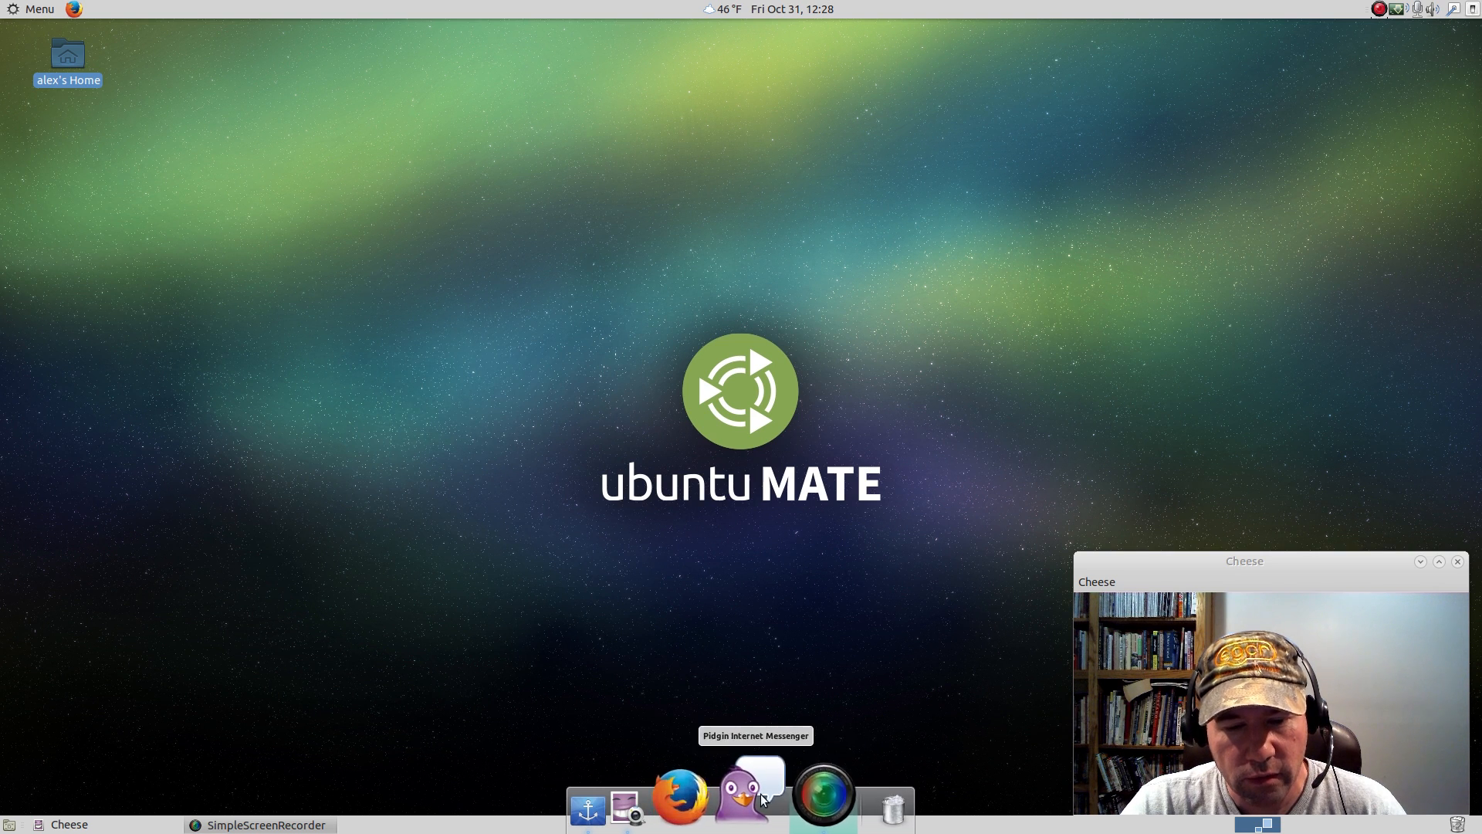
drag(761, 797, 739, 562)
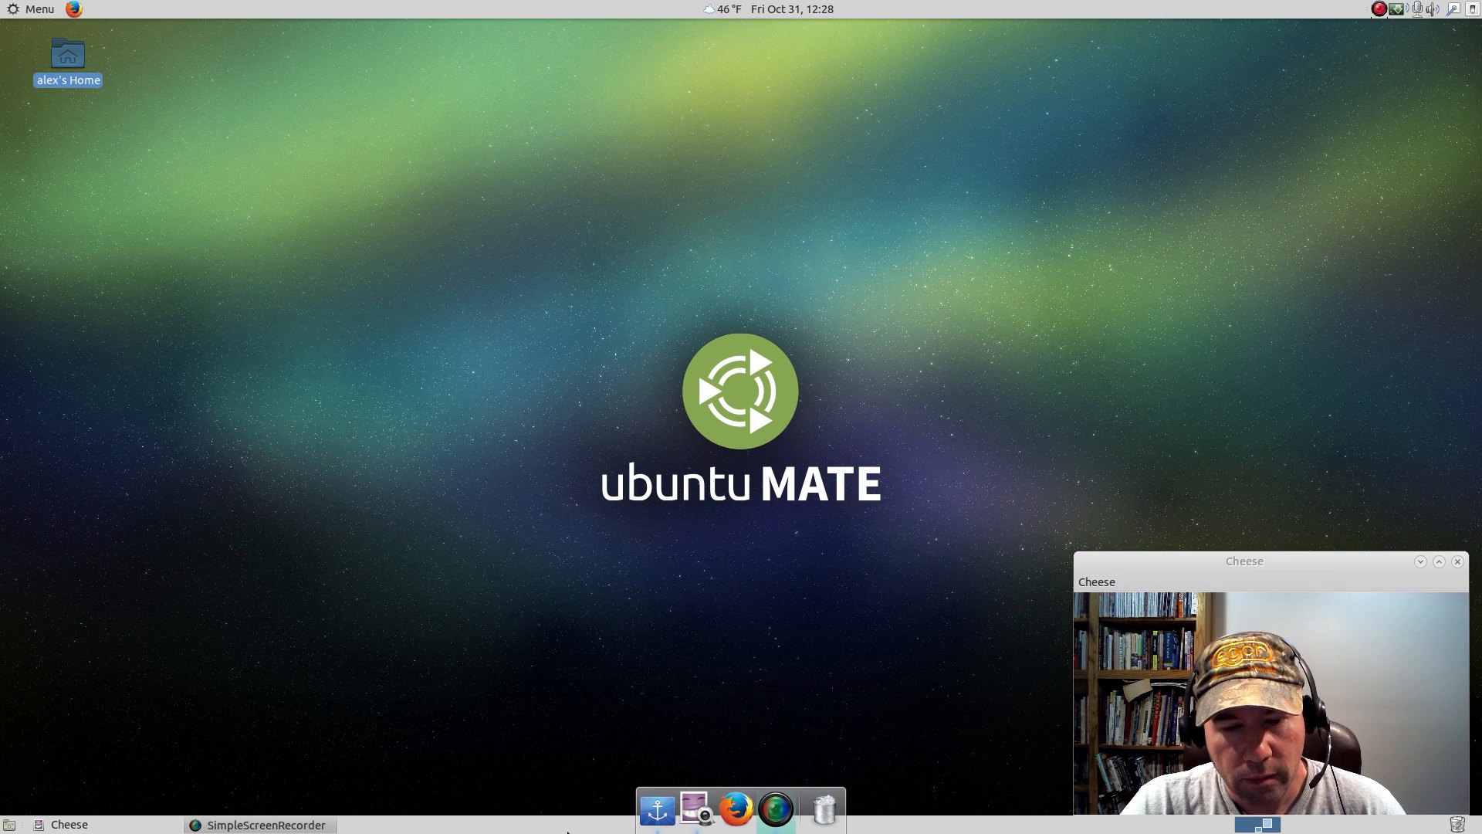
Find LibreOffice in the application menu and add its launcher to the dock between Cheese and Firefox.
click(17, 9)
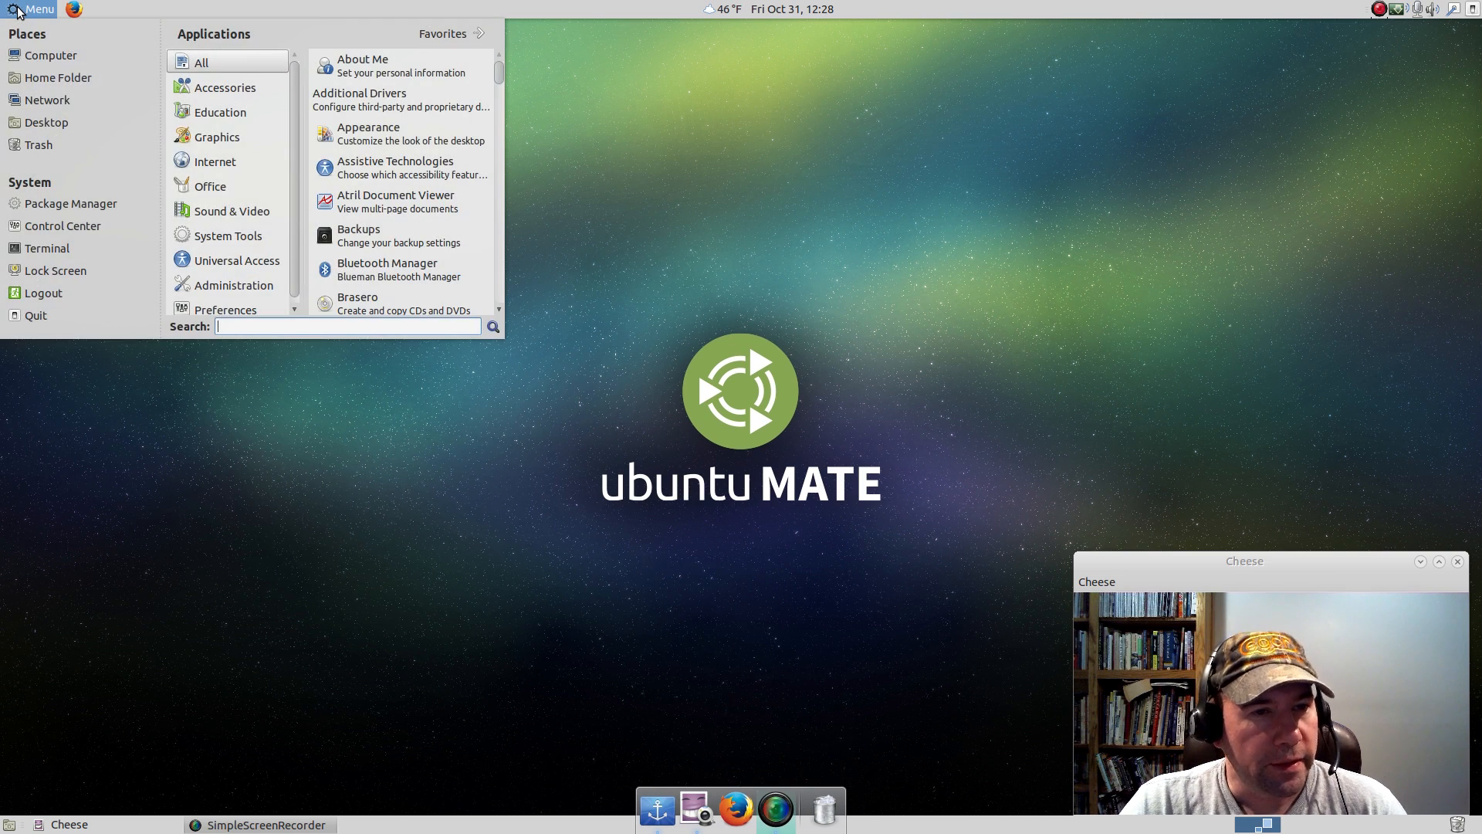
text(libreo)
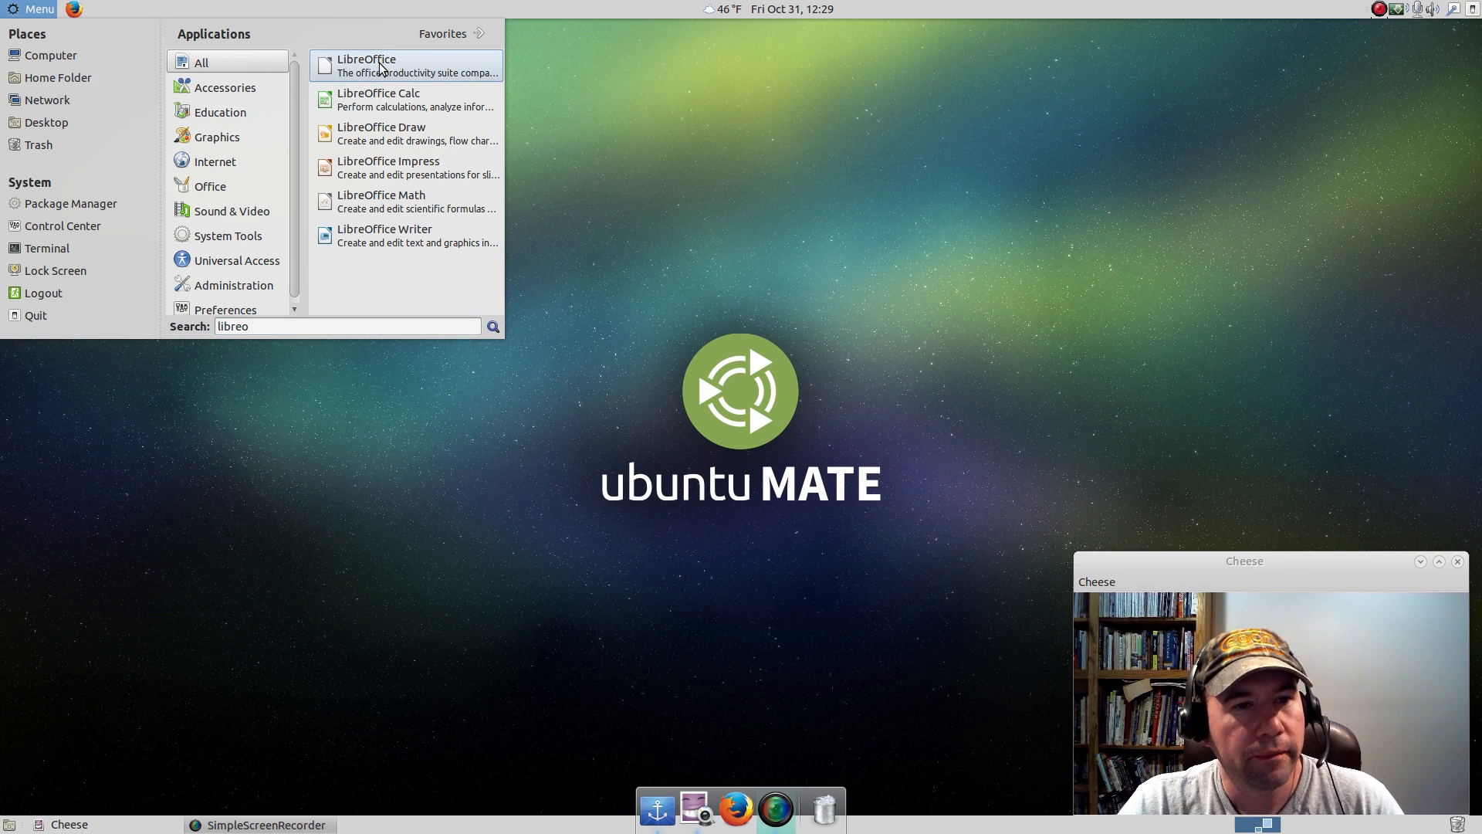
drag(382, 68, 711, 803)
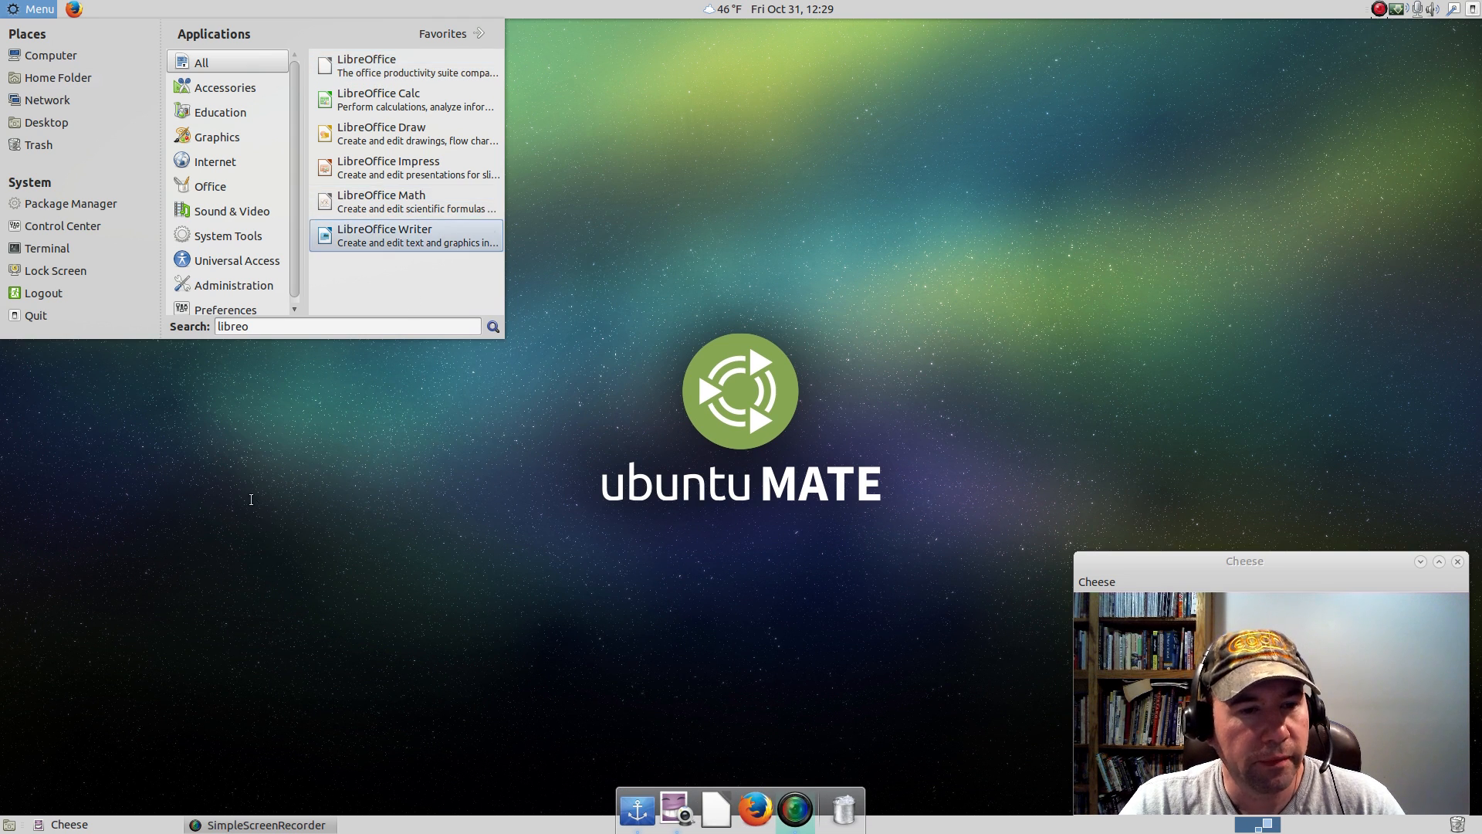
click(268, 527)
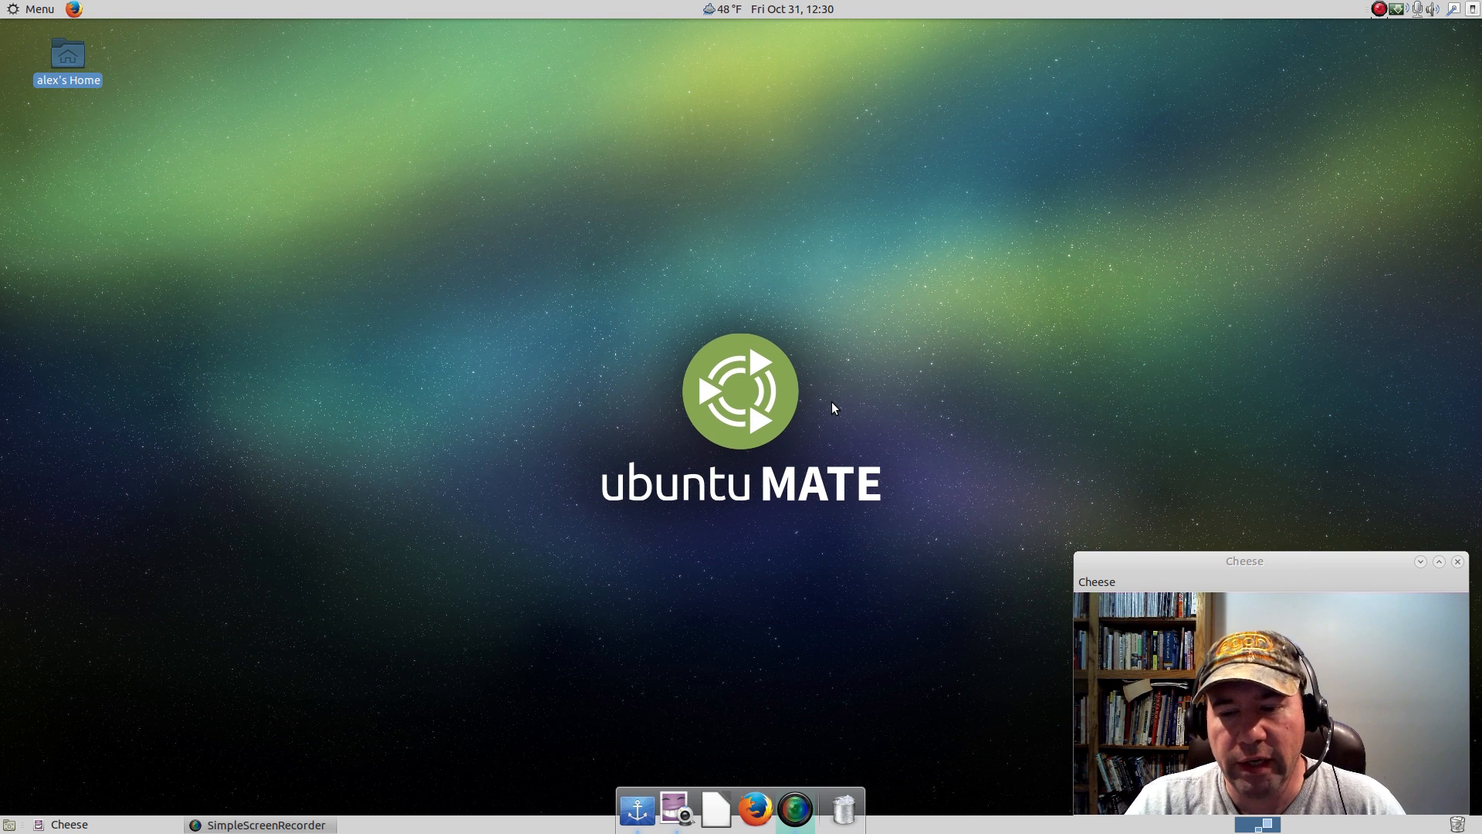
Launch Synaptic Package Manager from the application menu and authenticate with the account password.
click(52, 13)
text(synap)
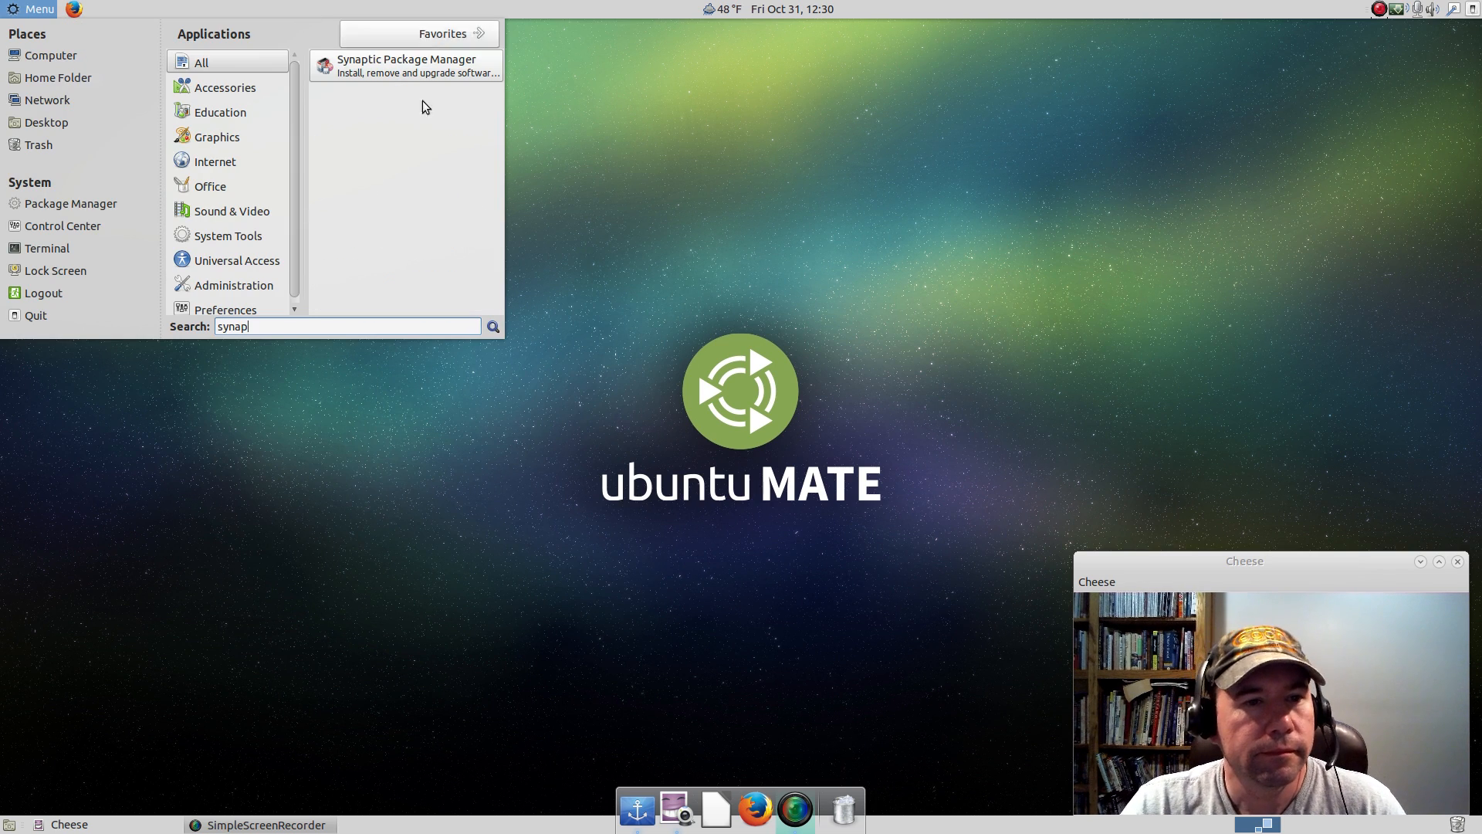
click(380, 67)
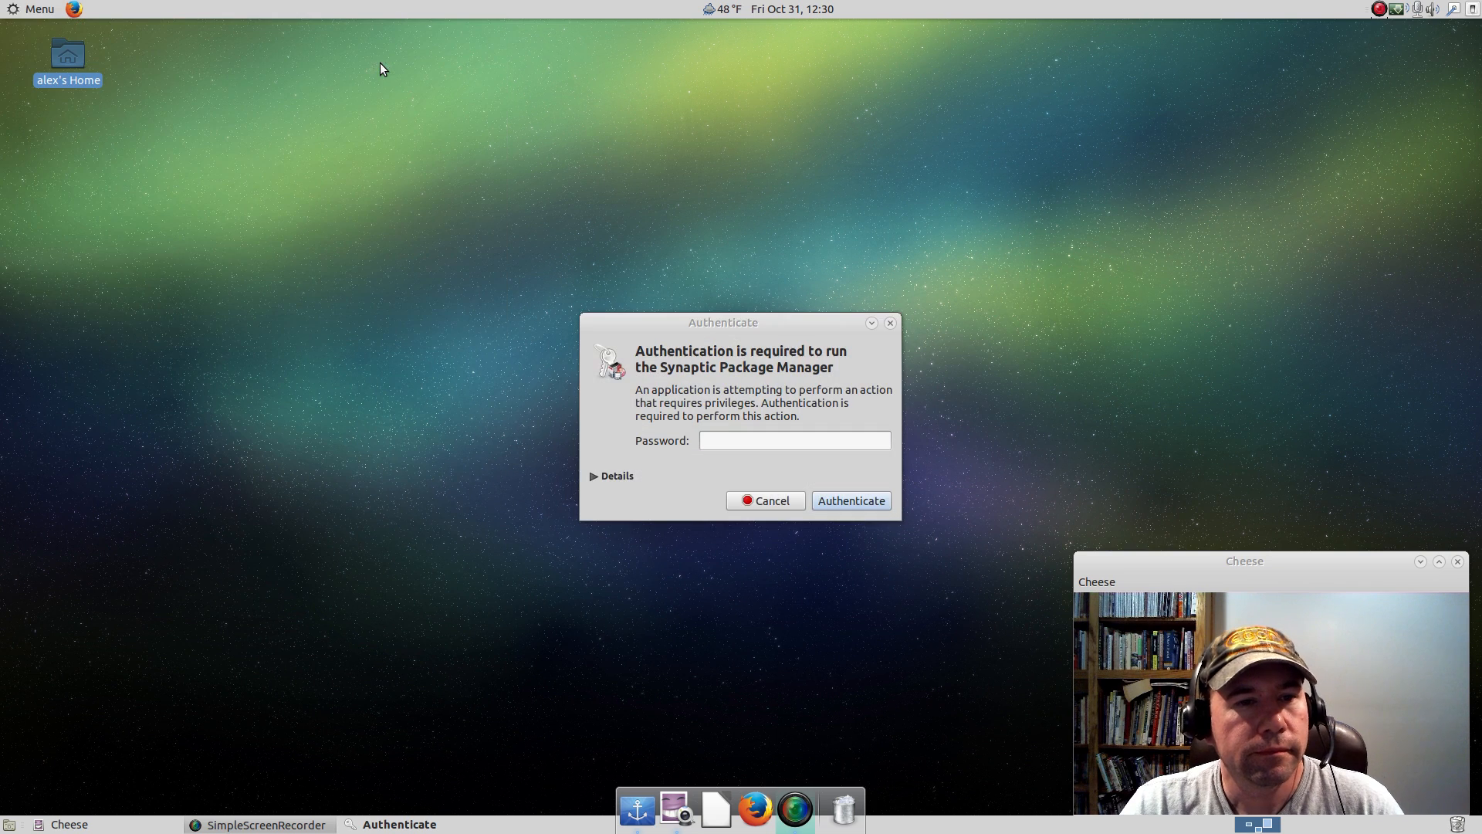
click(738, 441)
text(•••••)
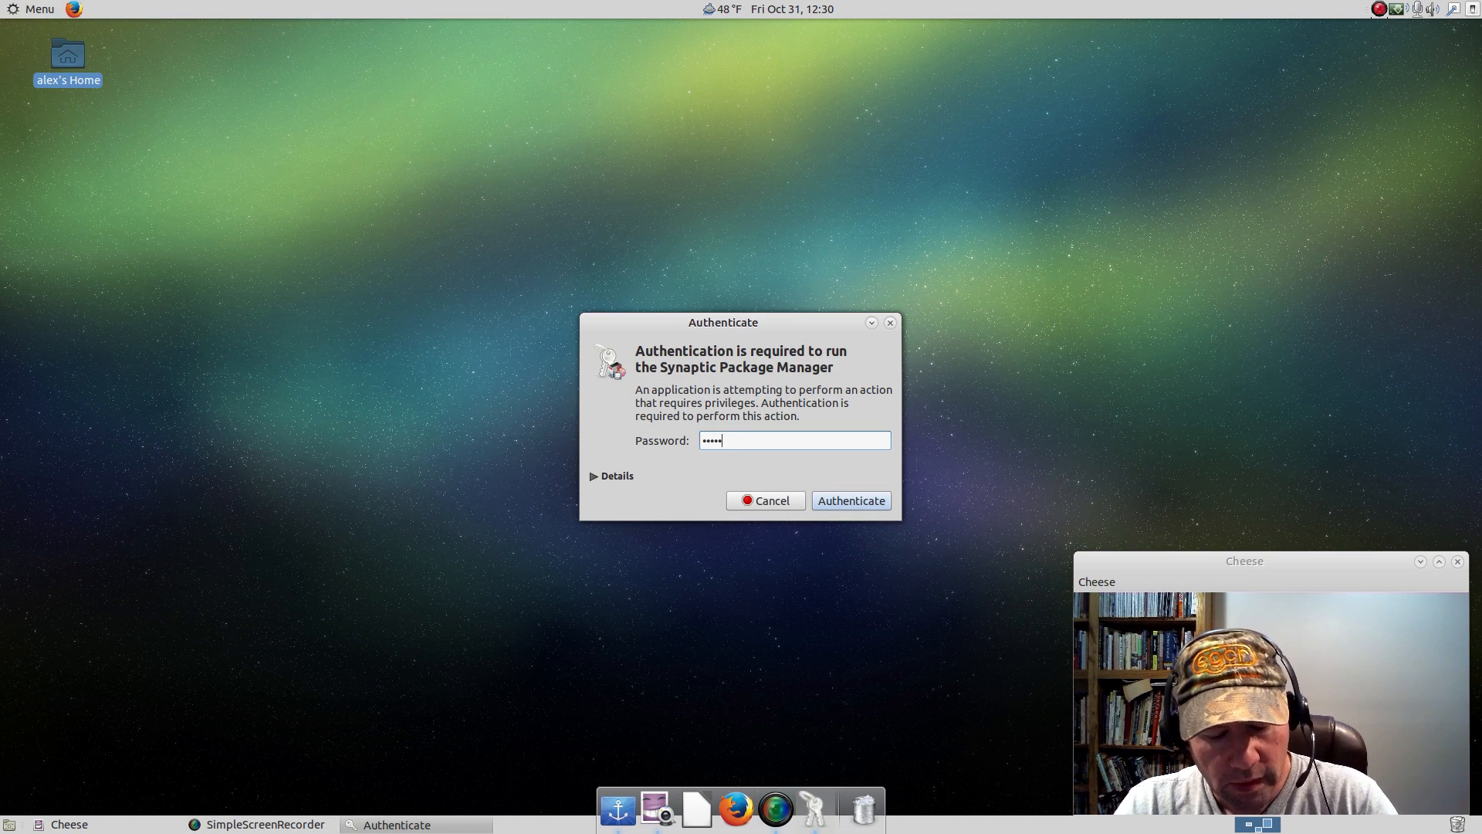
text(•)
key(Return)
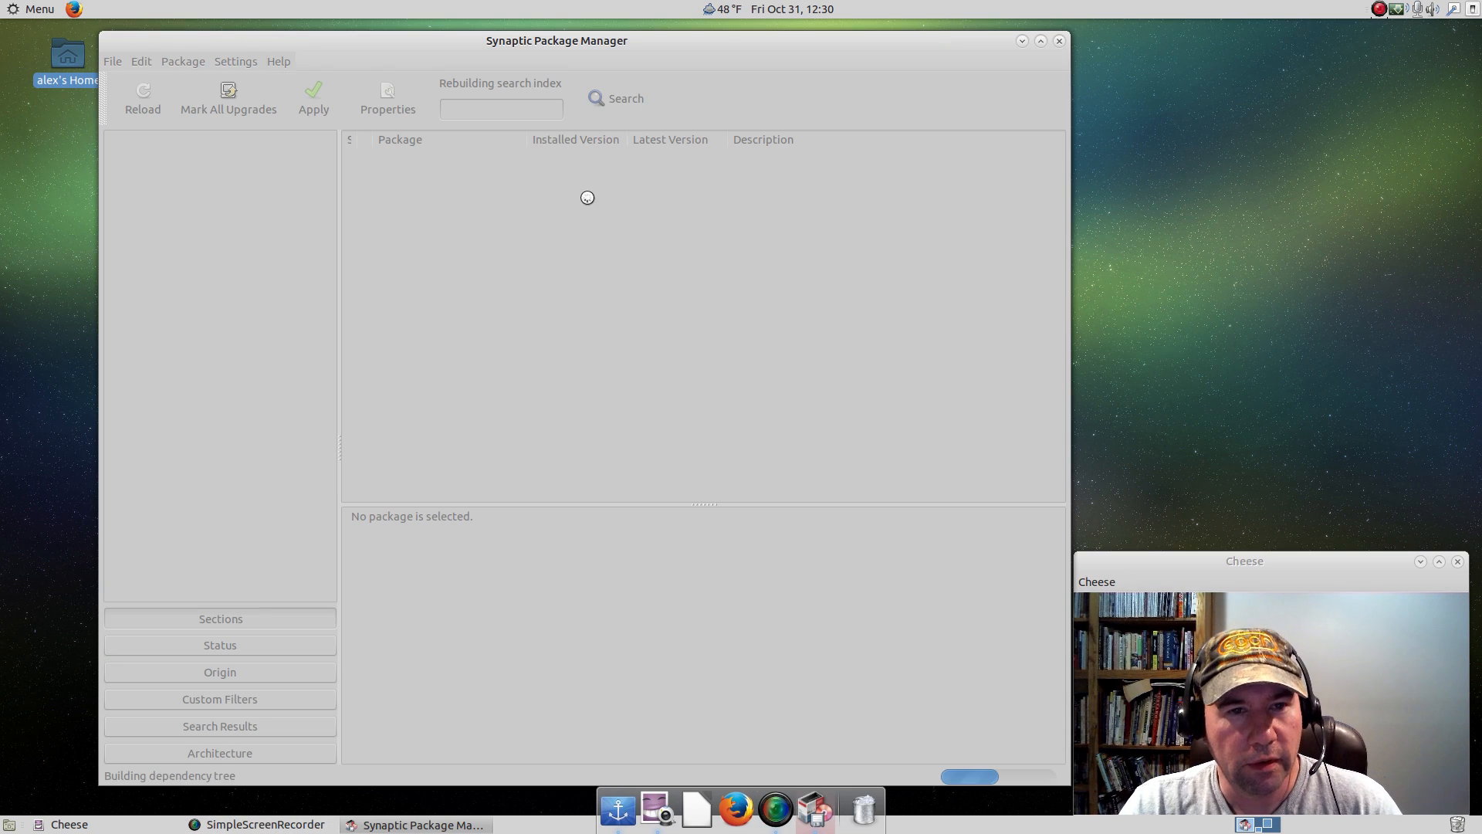
Filter the package list for gnome-do.
drag(721, 44, 670, 40)
click(465, 100)
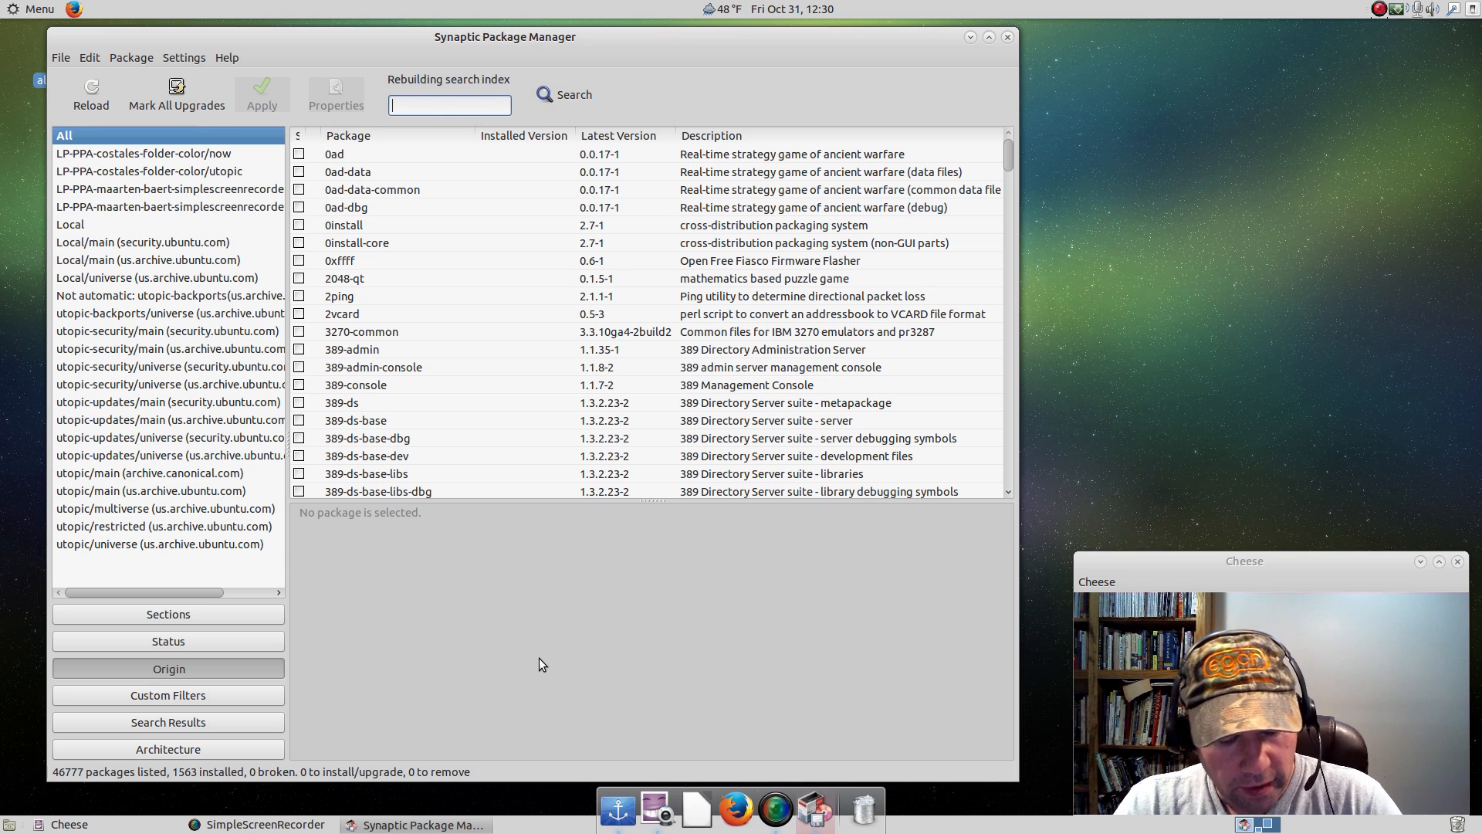
text(gnome)
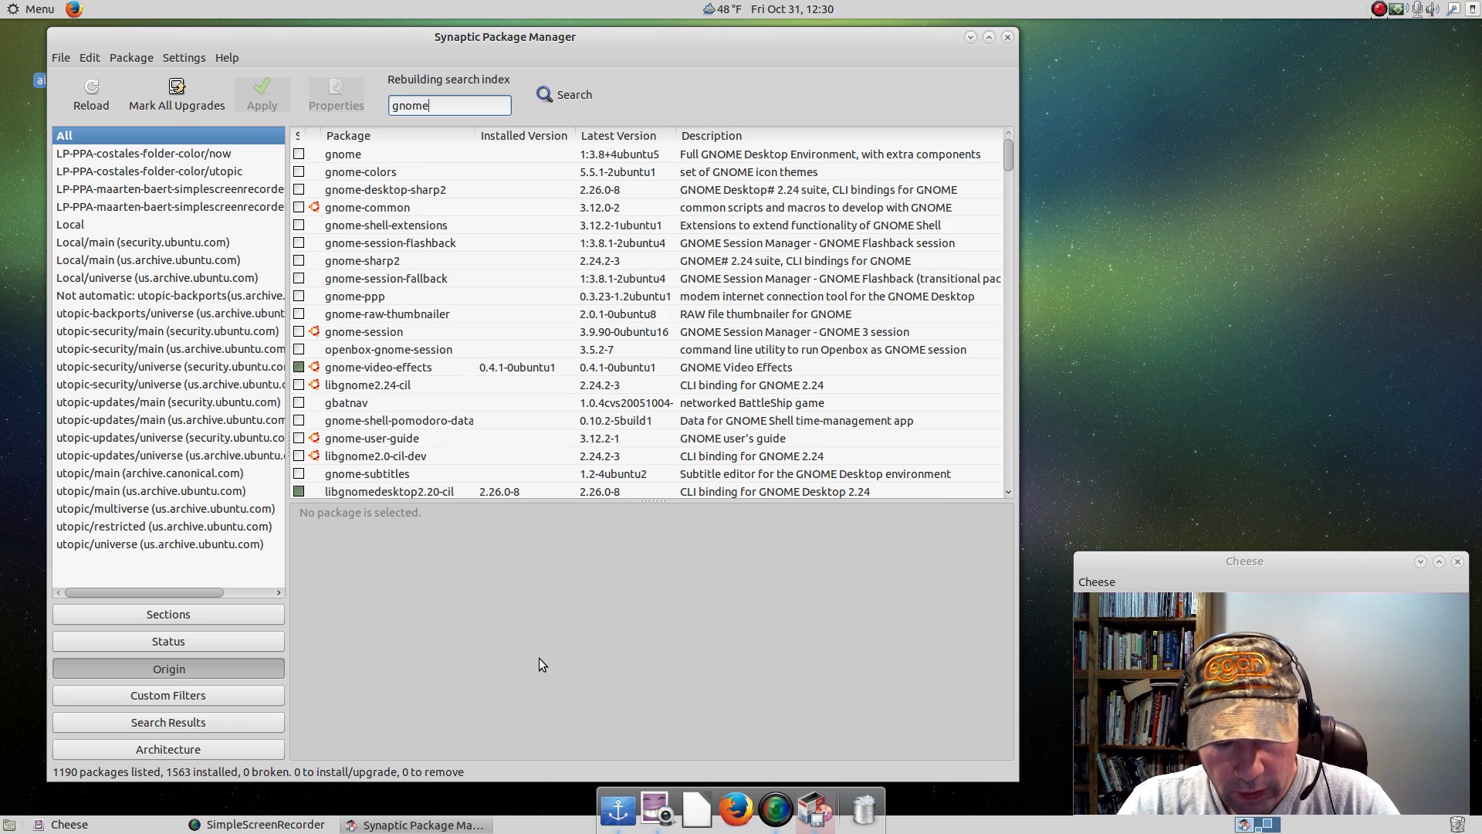
text(do)
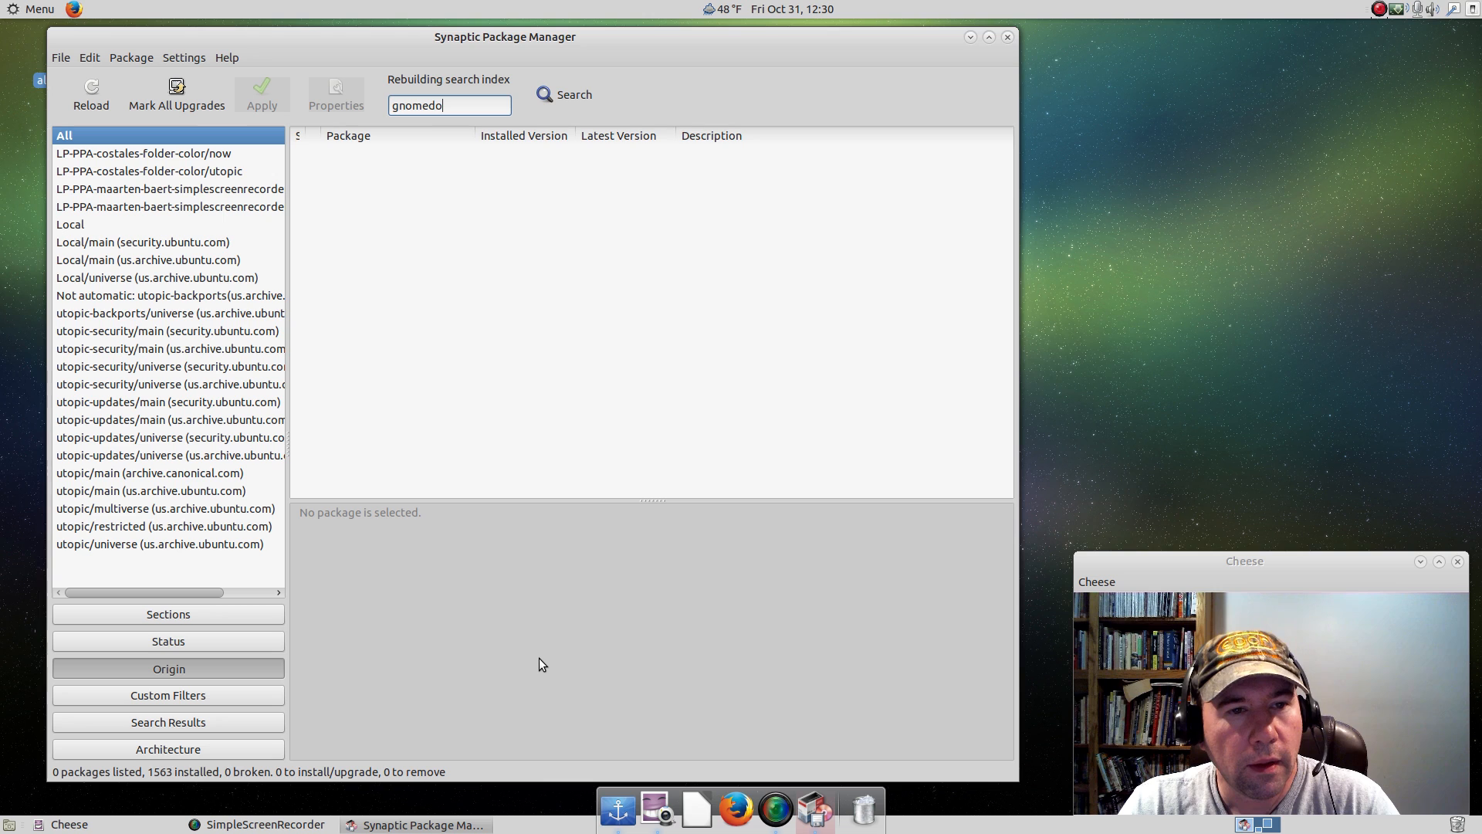
key(BackSpace)
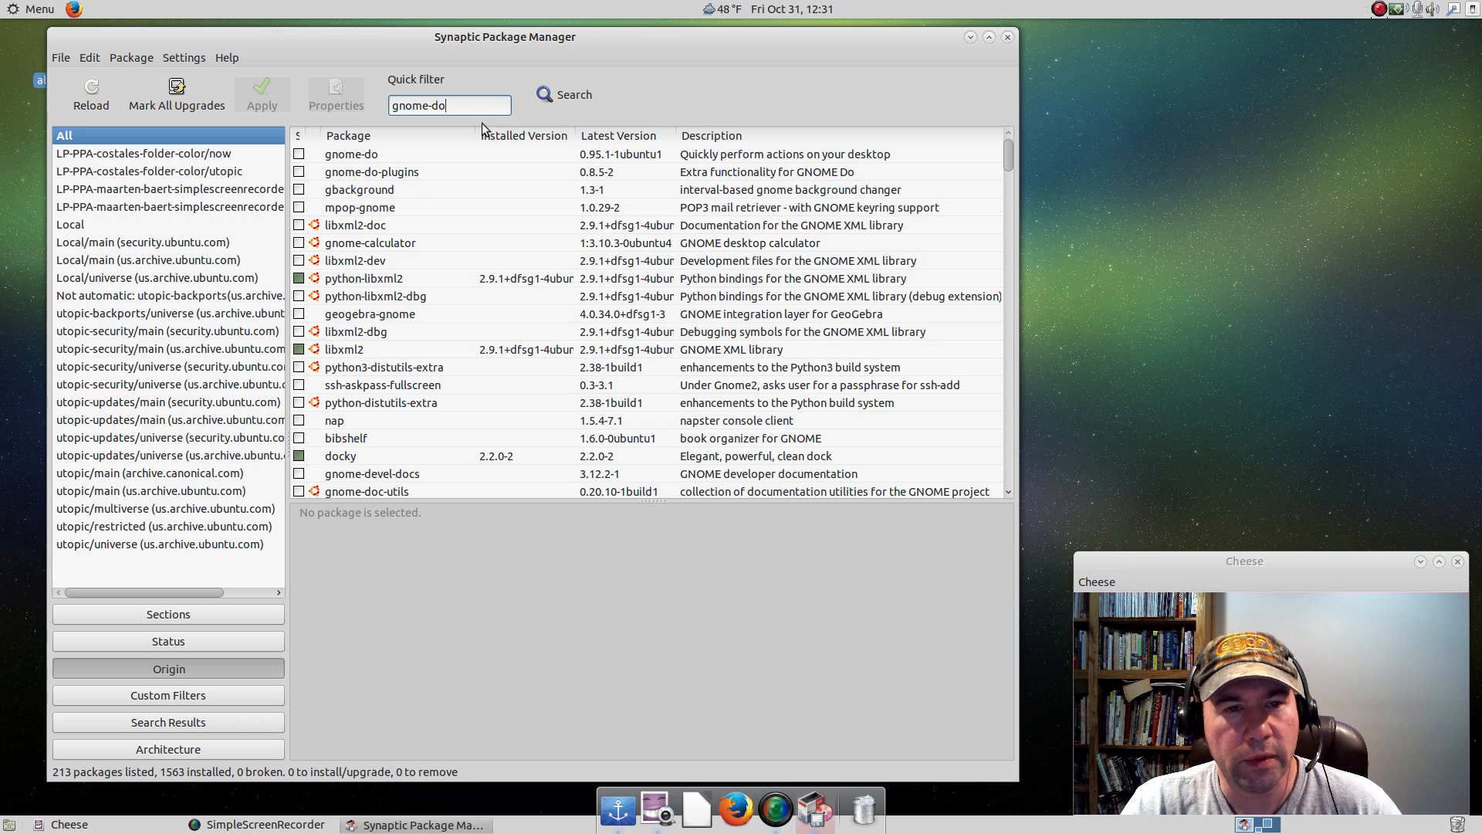
Replace the package filter with synapse to look for the Synapse launcher.
drag(474, 105, 373, 108)
text(synapt)
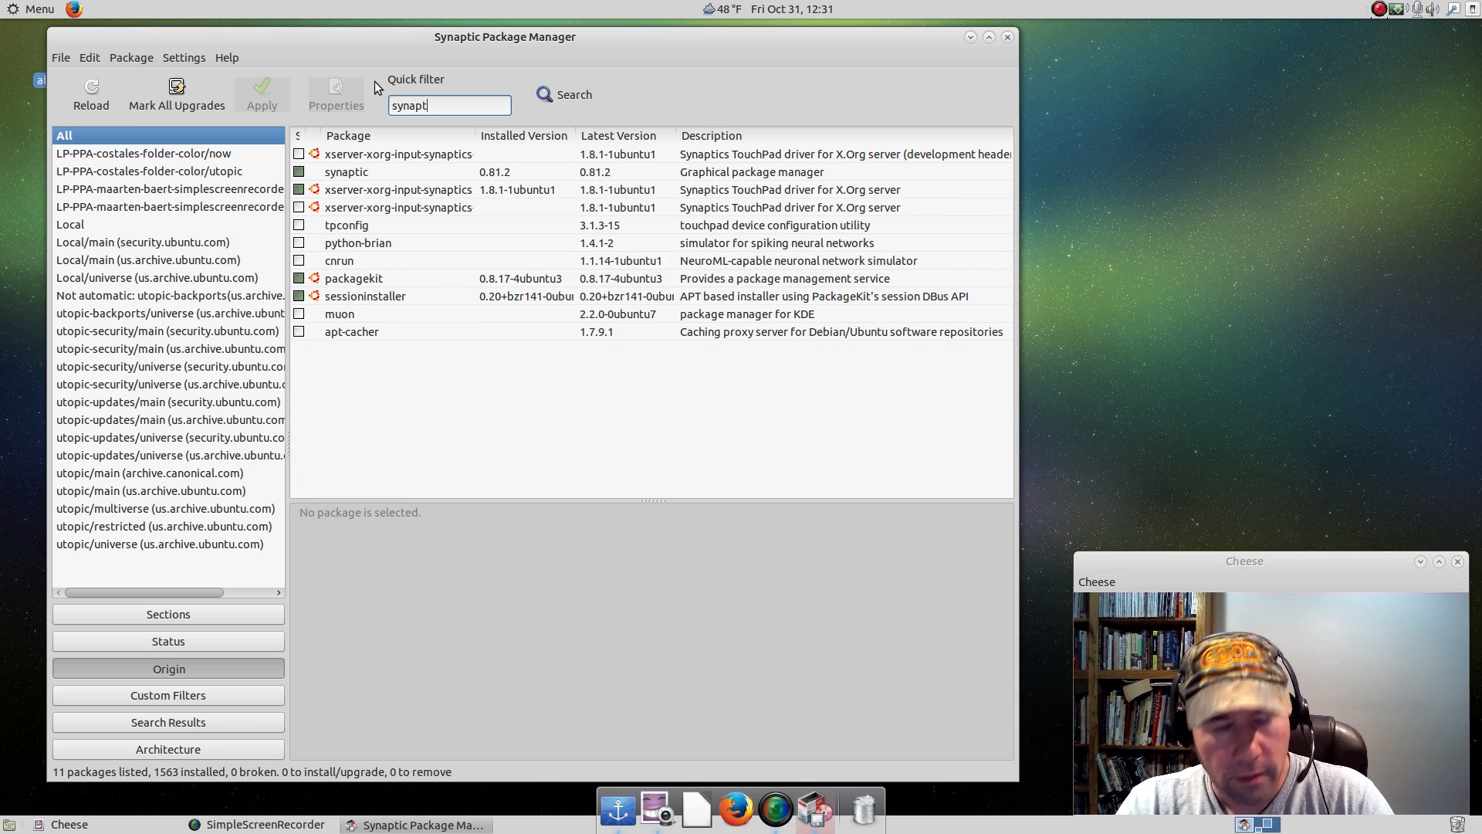
key(BackSpace)
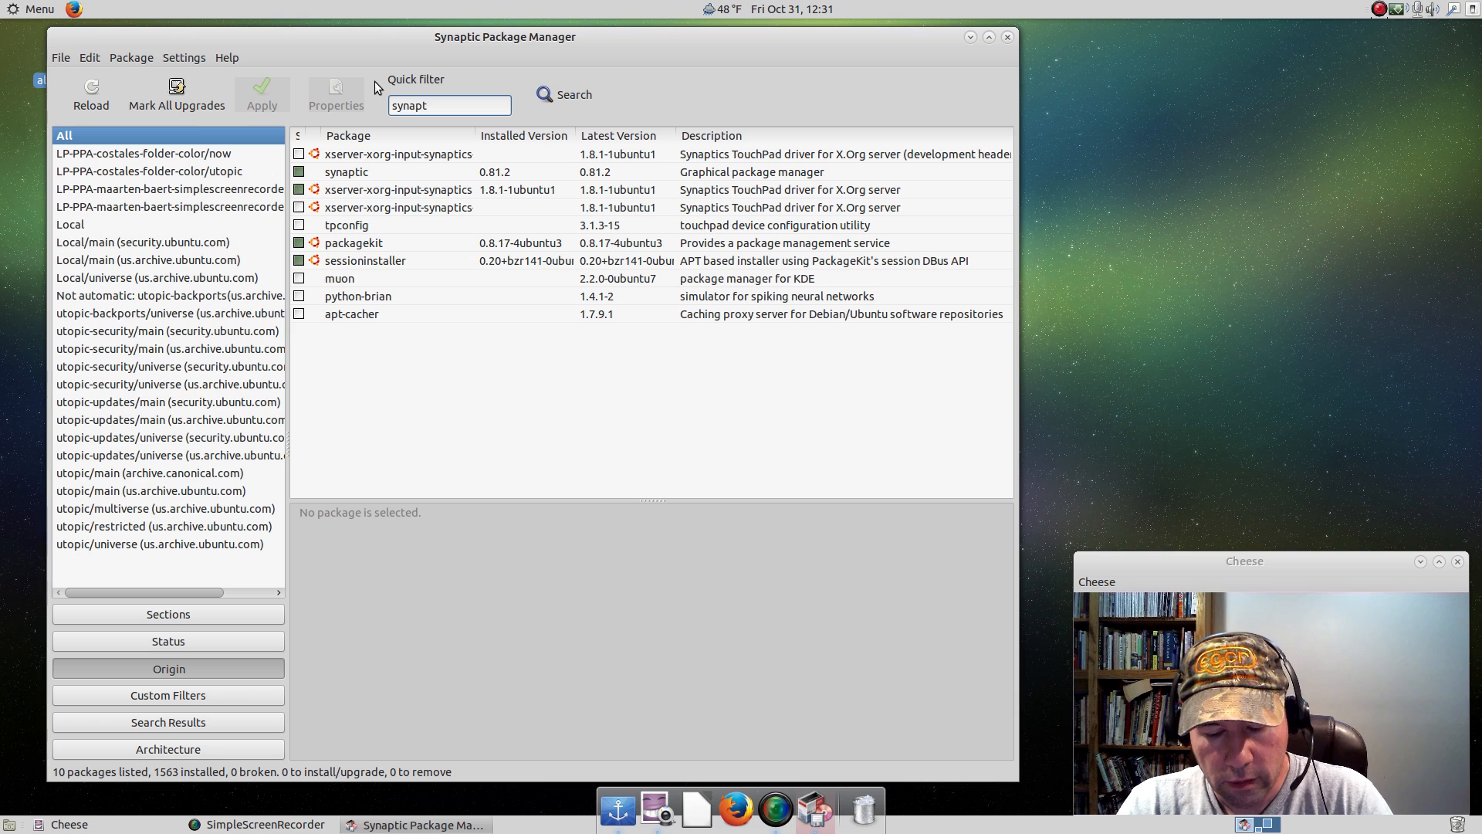
text(se)
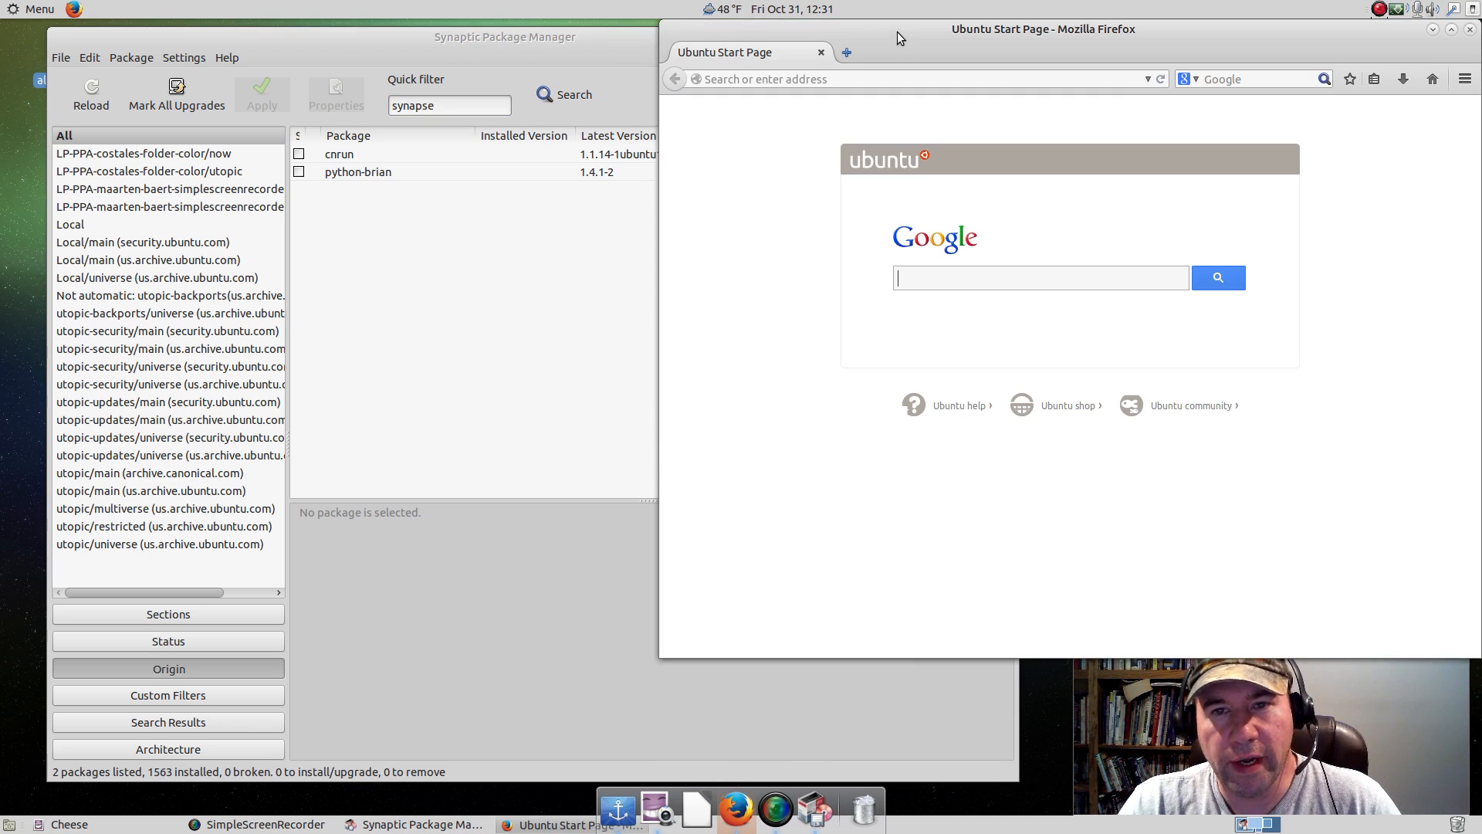
Switch to Firefox and search the web for "synapse ppa".
drag(894, 45, 805, 60)
click(837, 306)
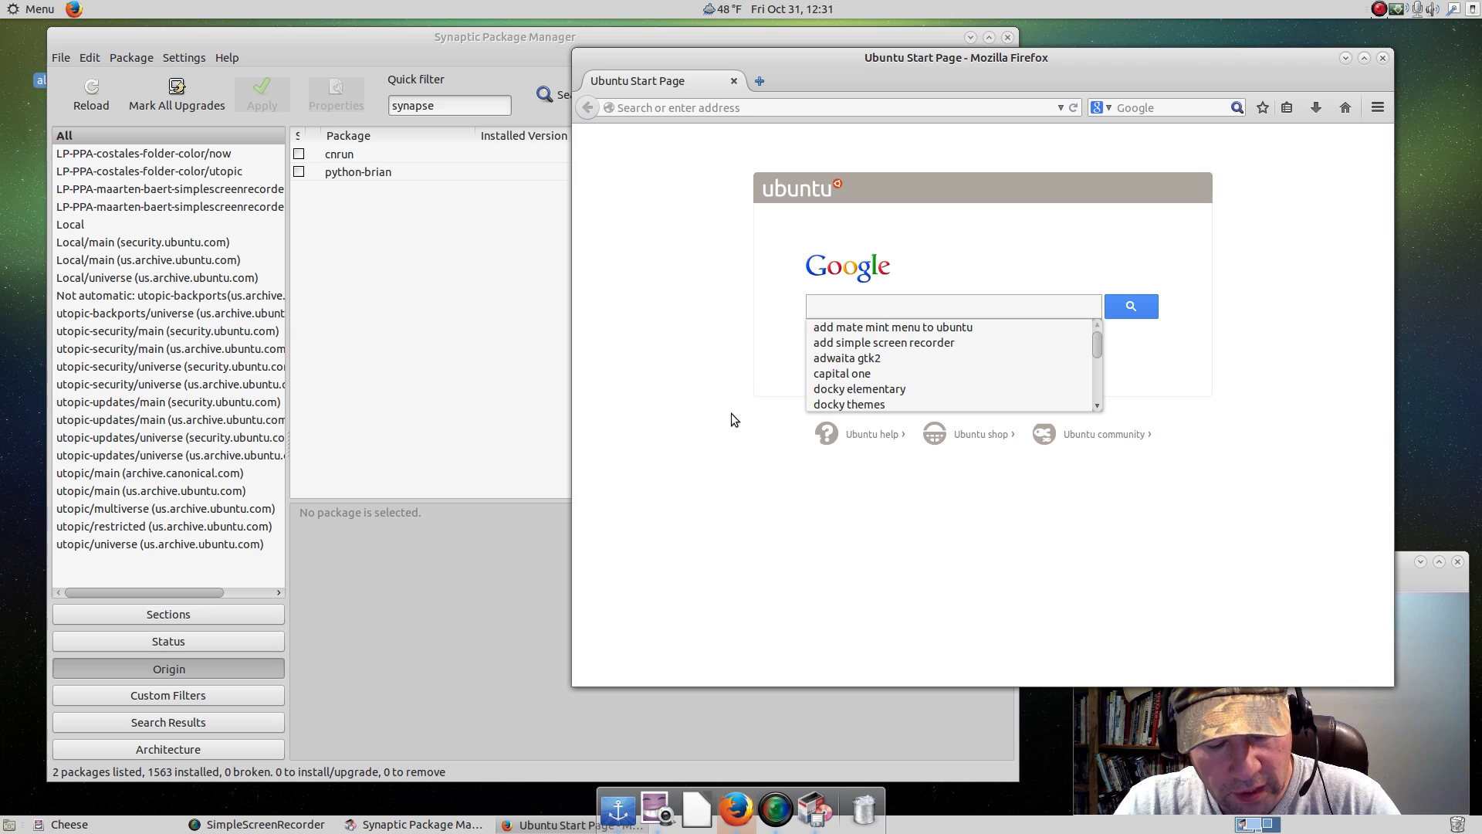
text(syn)
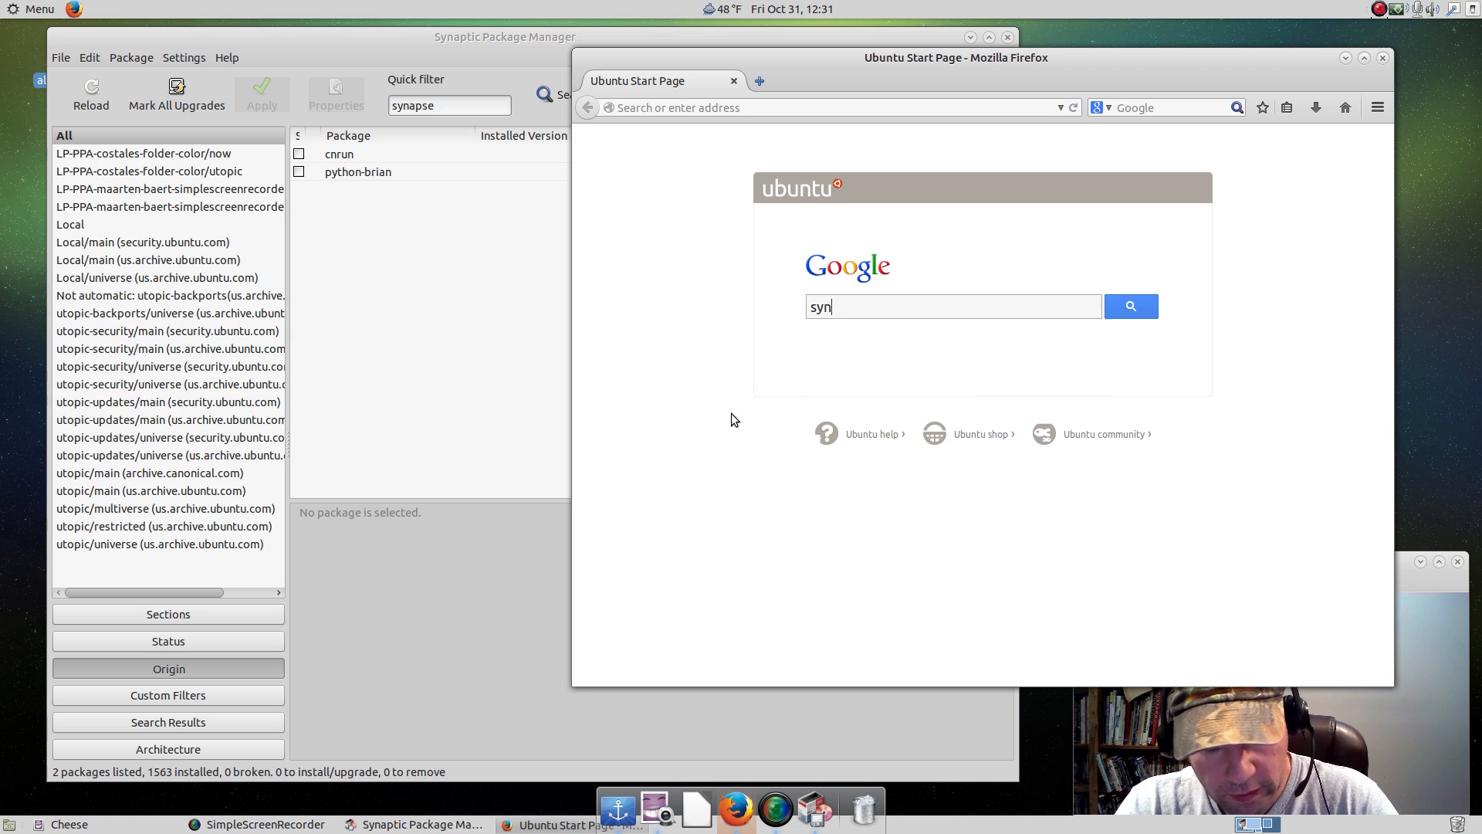
text(apse)
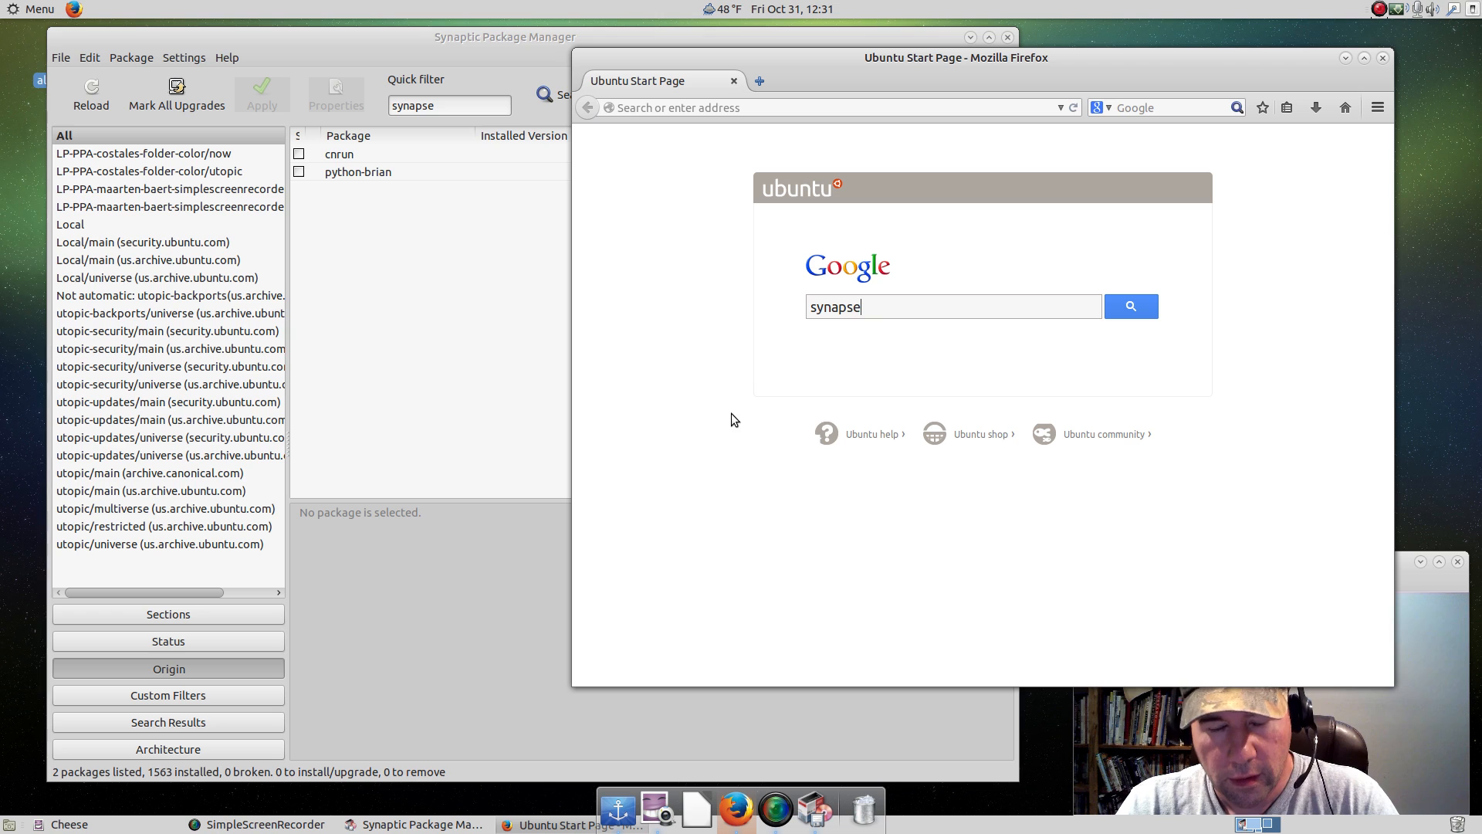
text( ppa)
key(Return)
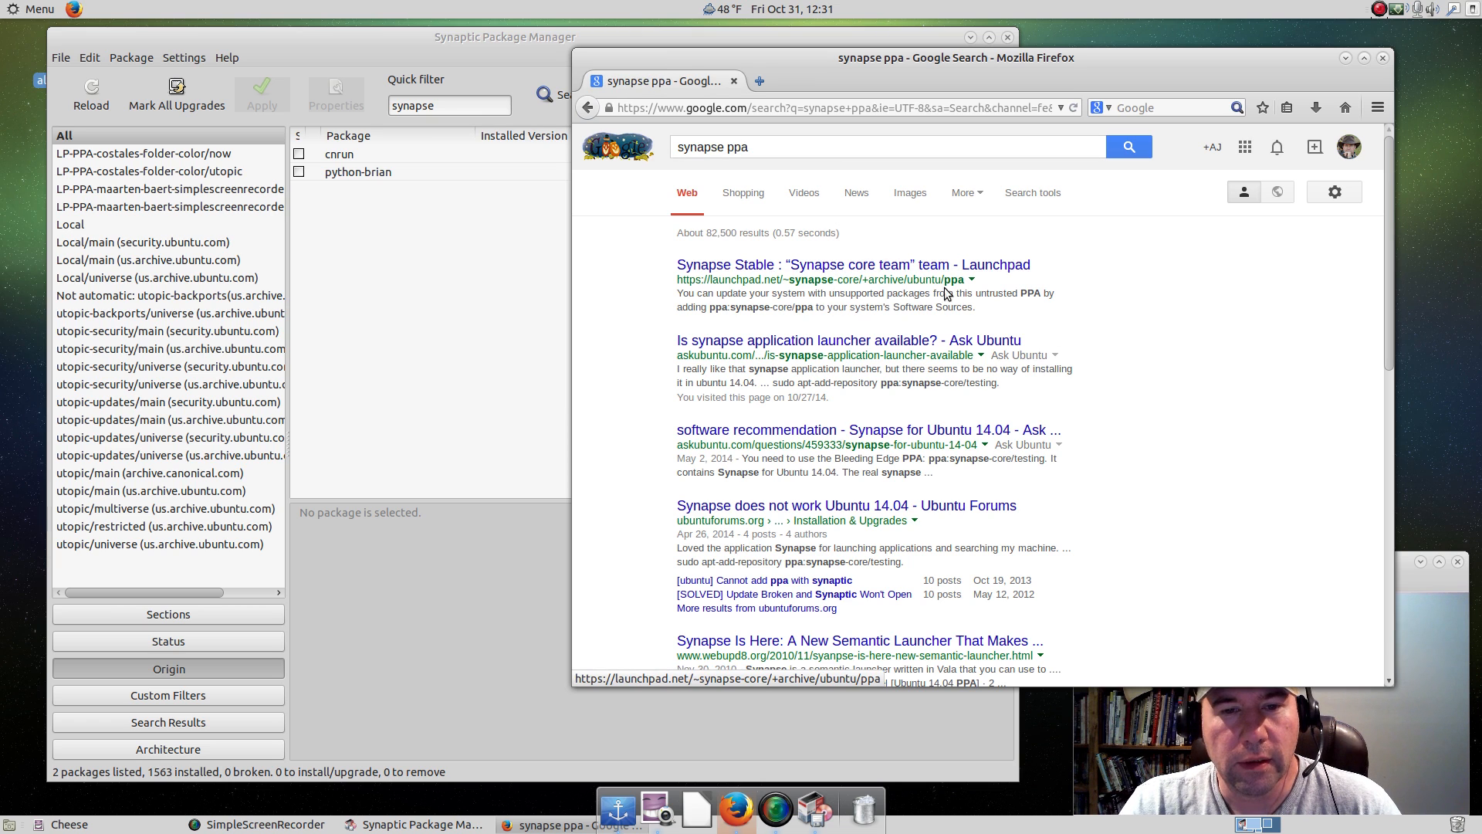
Open the Synapse Stable PPA on Launchpad and examine its published packages and the Ubuntu series offered.
click(896, 268)
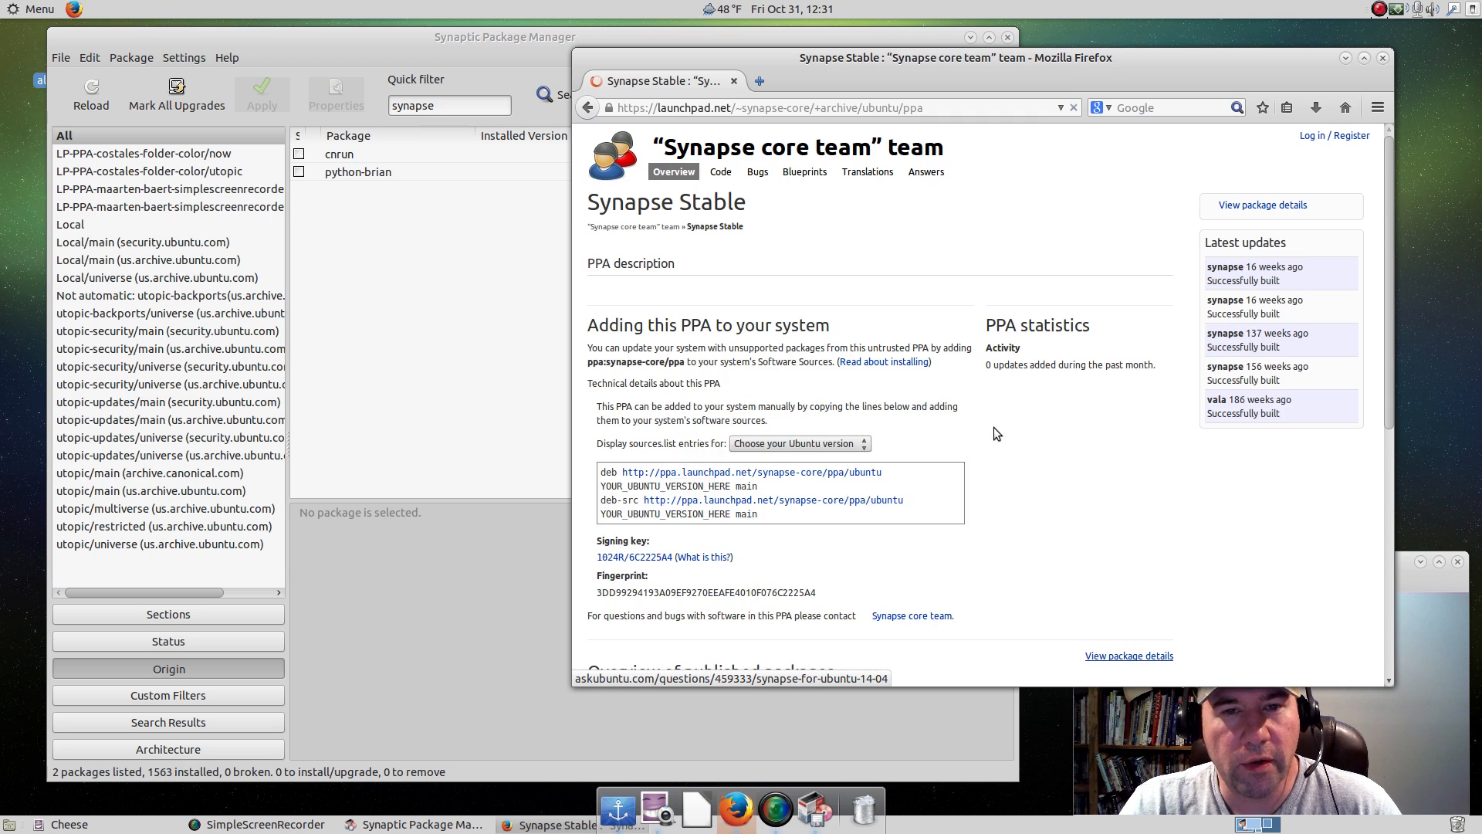
scroll(963, 448, down, 3)
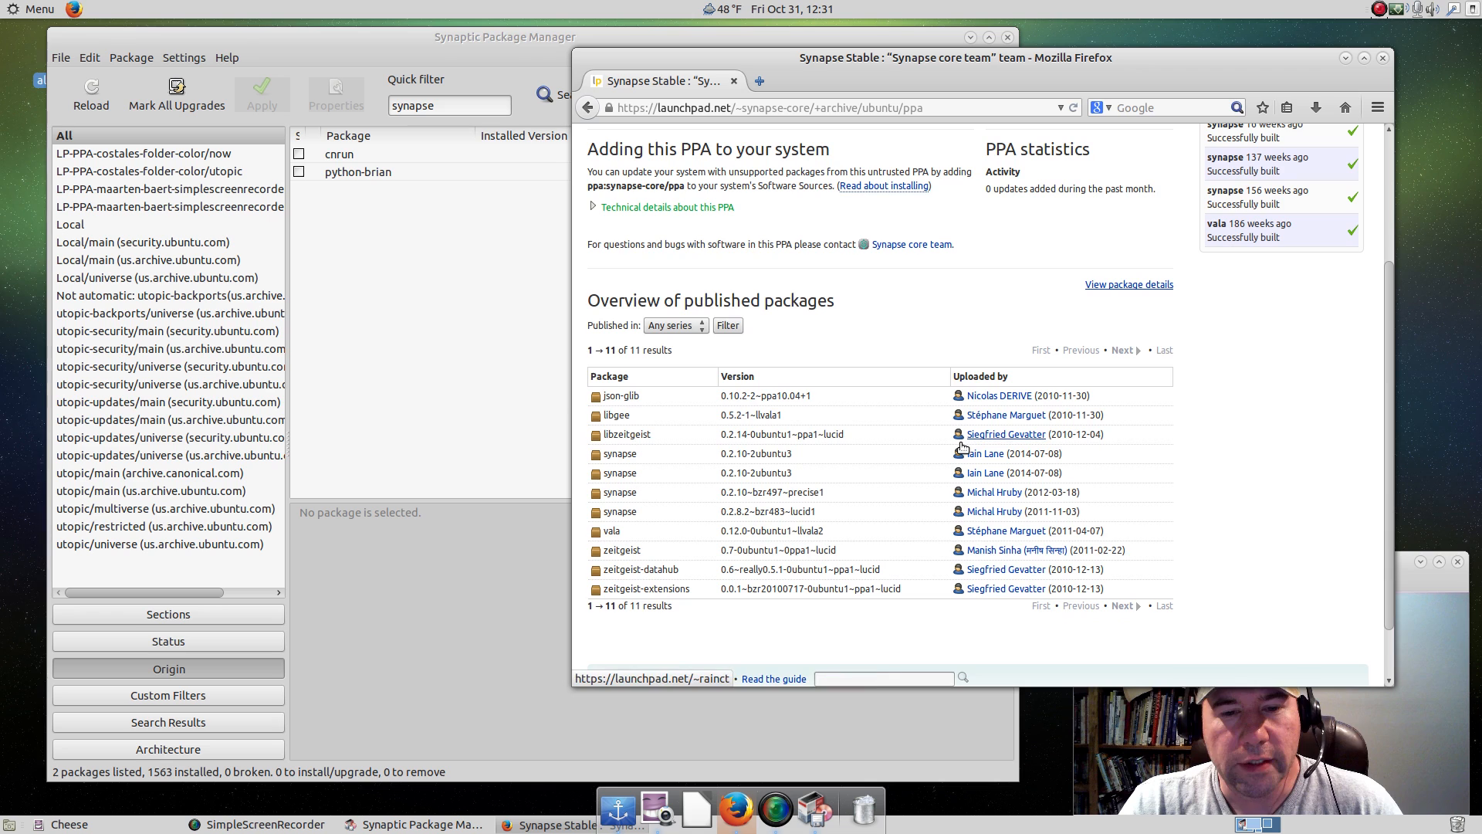
click(704, 328)
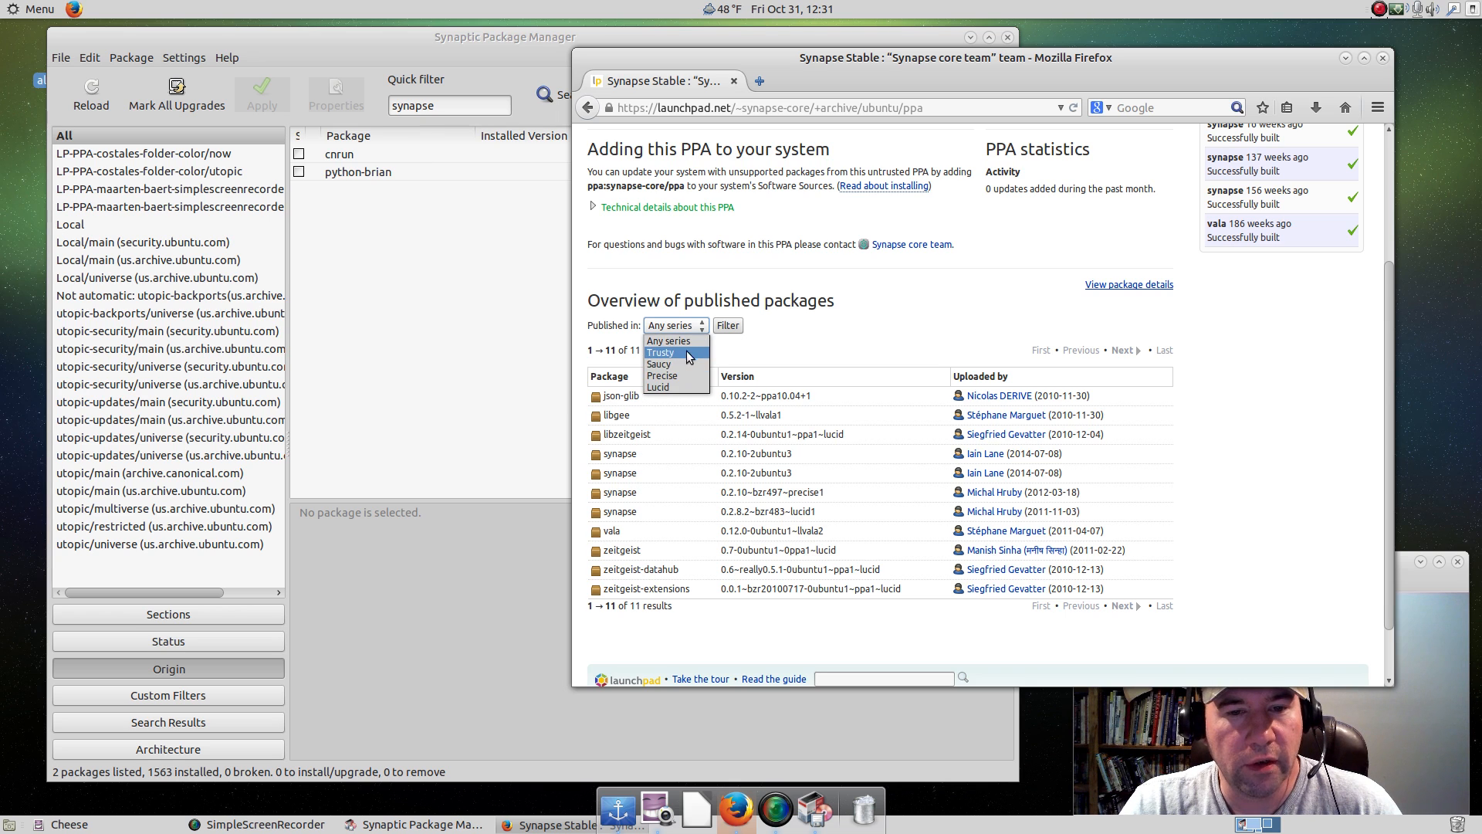
click(922, 312)
scroll(1008, 312, up, 4)
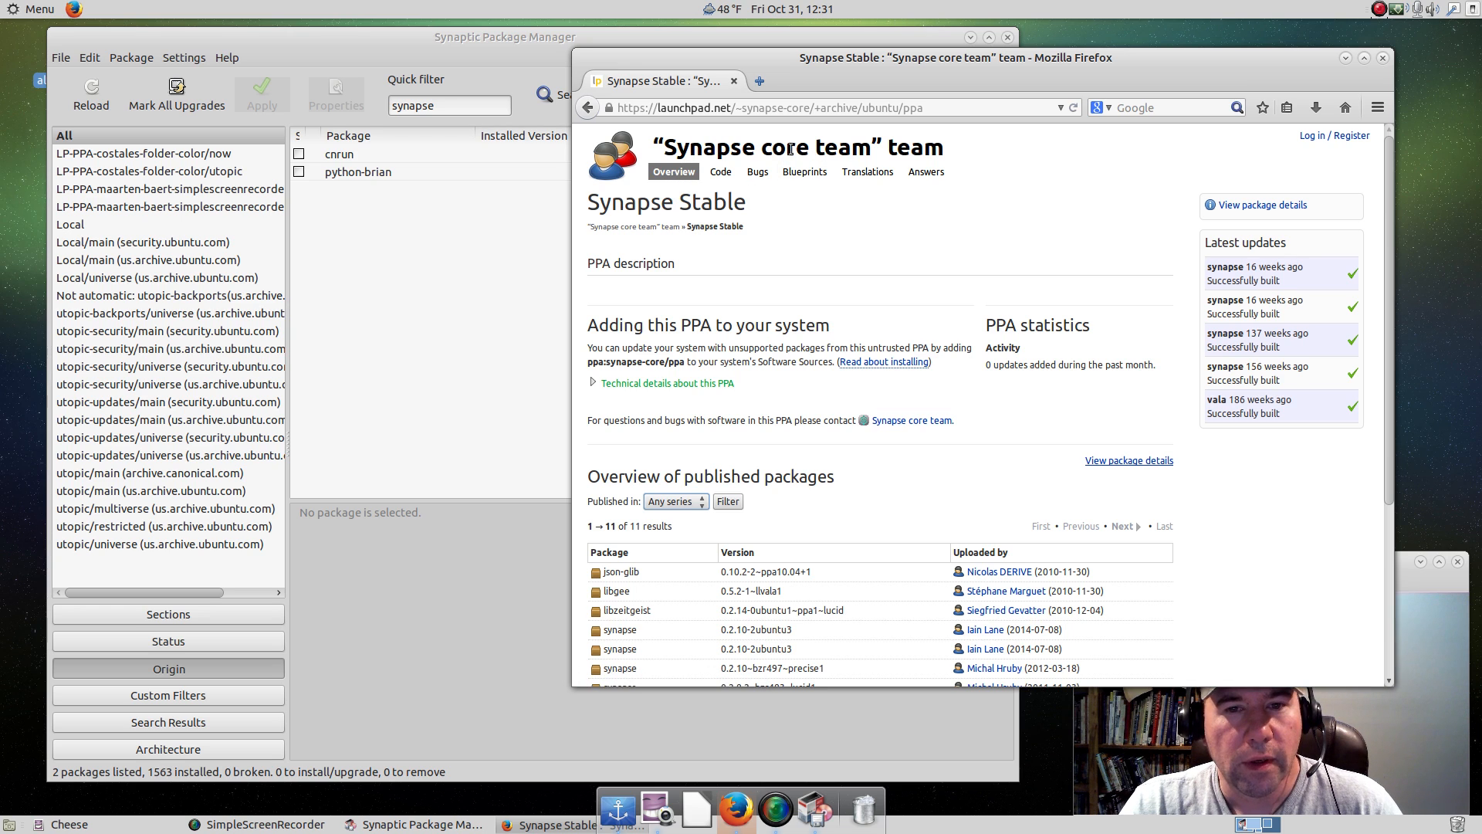
Go to the Synapse core team's Synapse Bleeding edge PPA and check the Ubuntu versions of its packages.
click(616, 170)
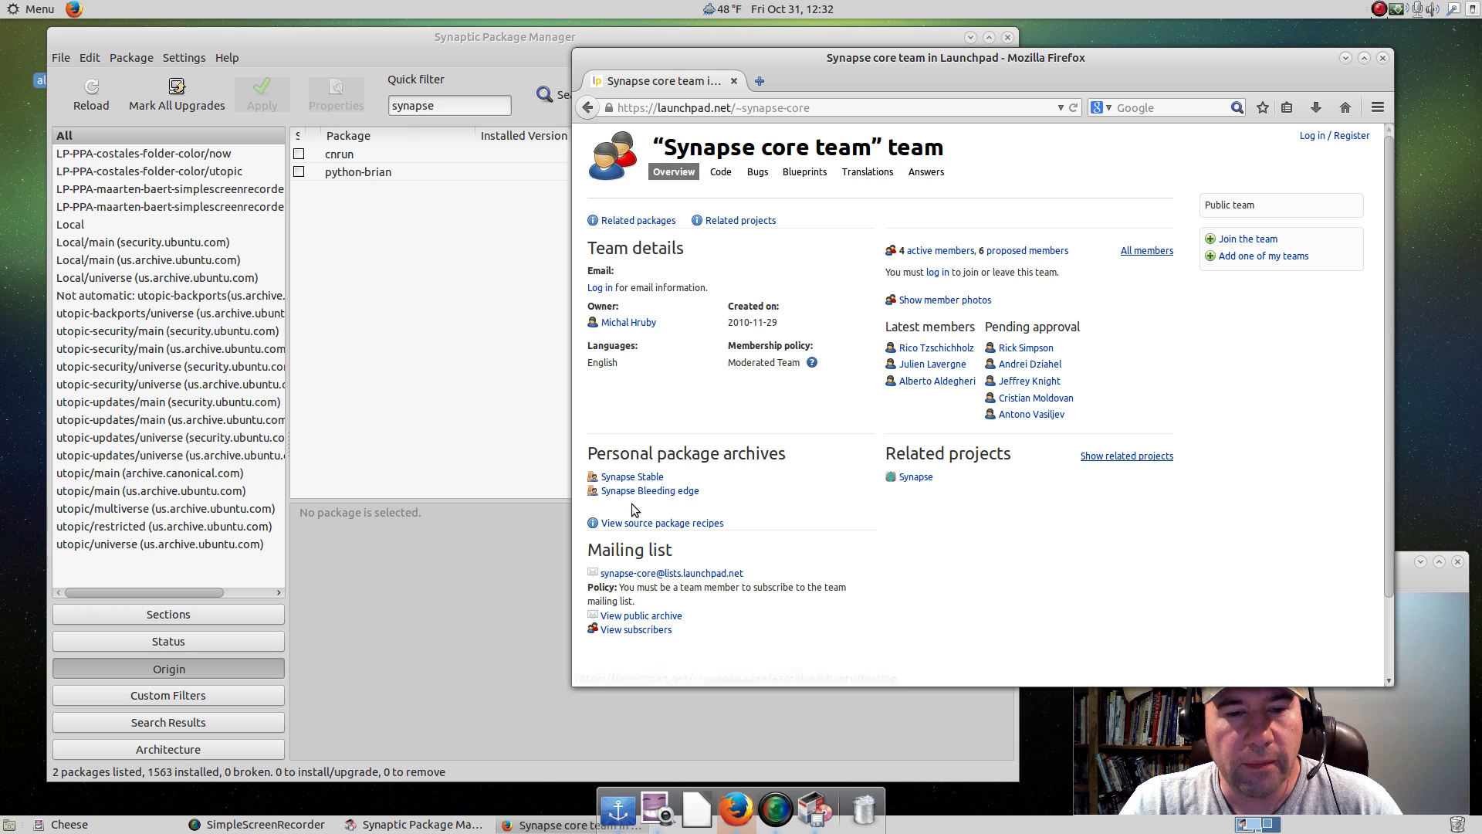
click(672, 493)
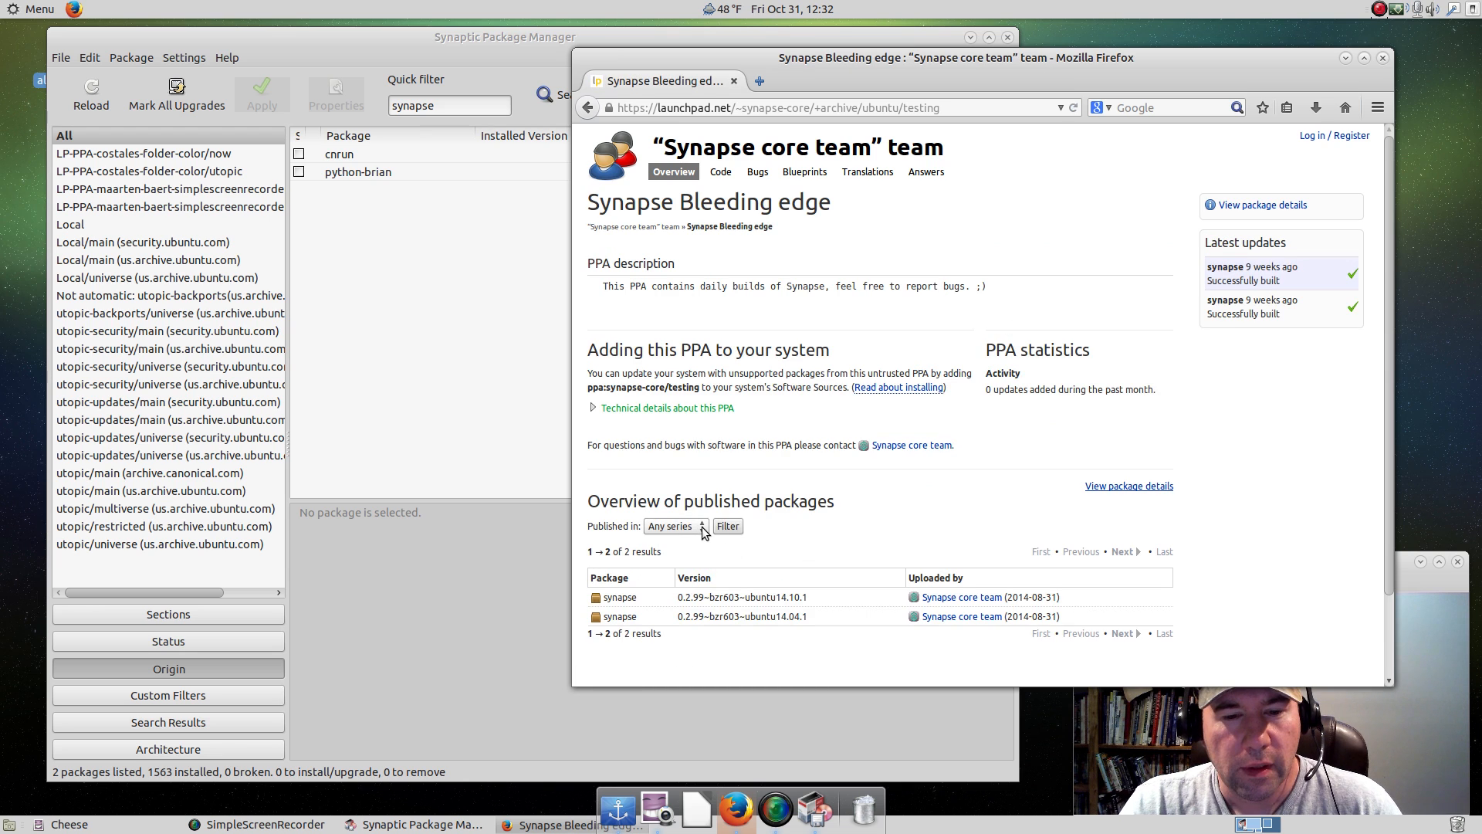
scroll(888, 569, down, 2)
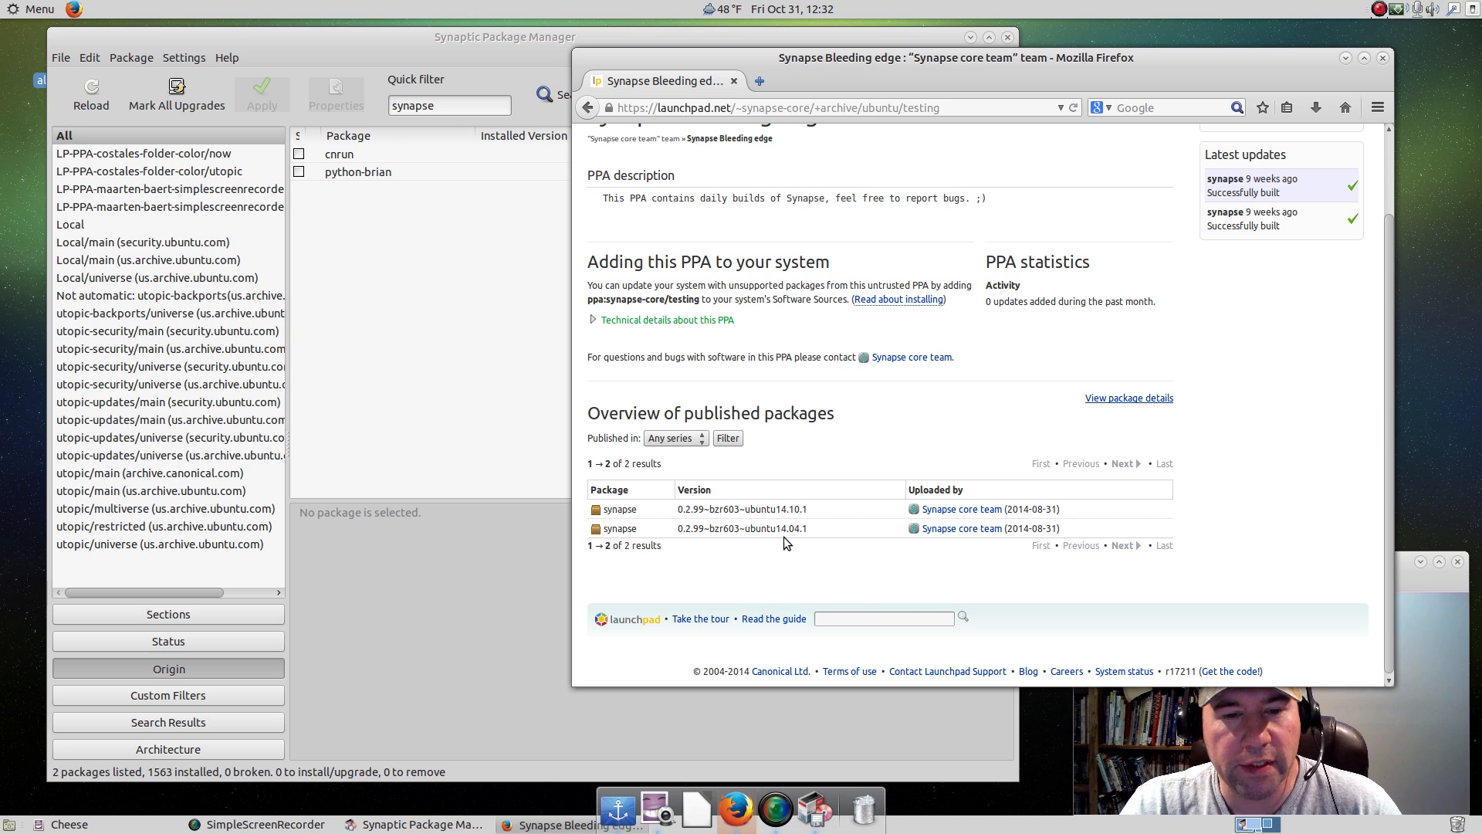
scroll(784, 536, up, 2)
Copy the PPA address ppa:synapse-core/testing from the page and close Firefox.
drag(699, 388, 588, 386)
right_click(599, 387)
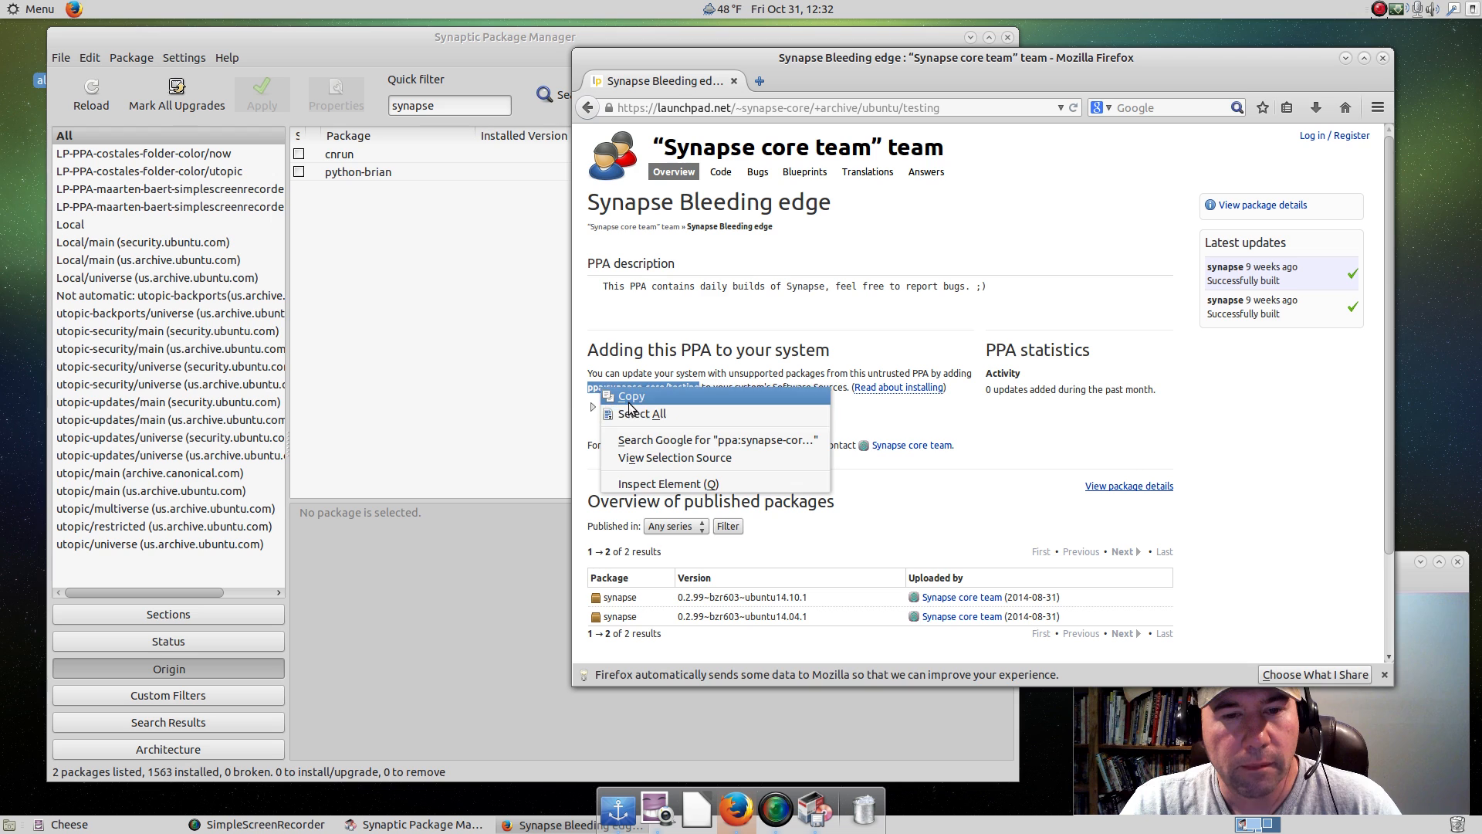
click(629, 400)
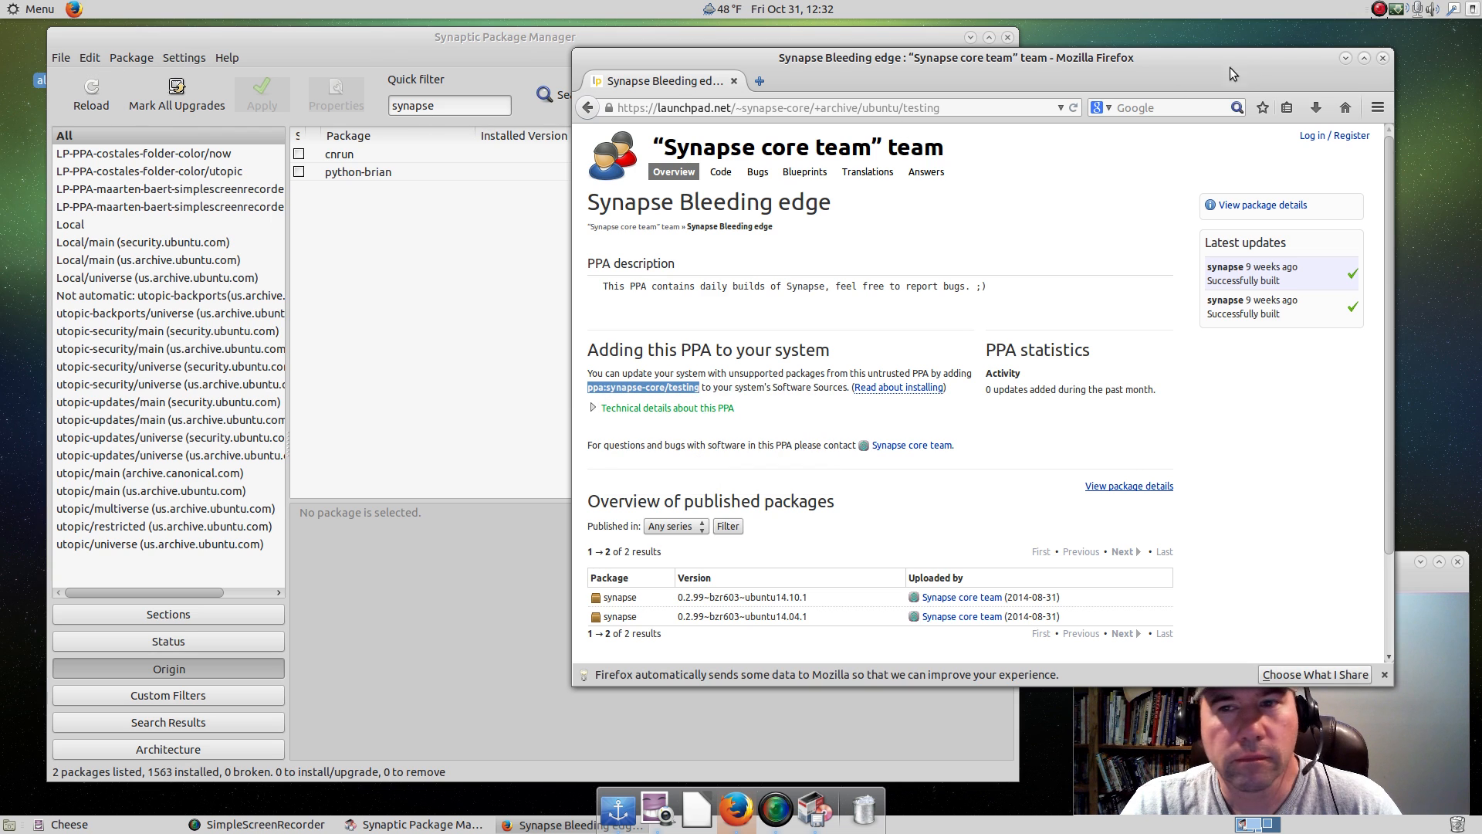
click(1383, 59)
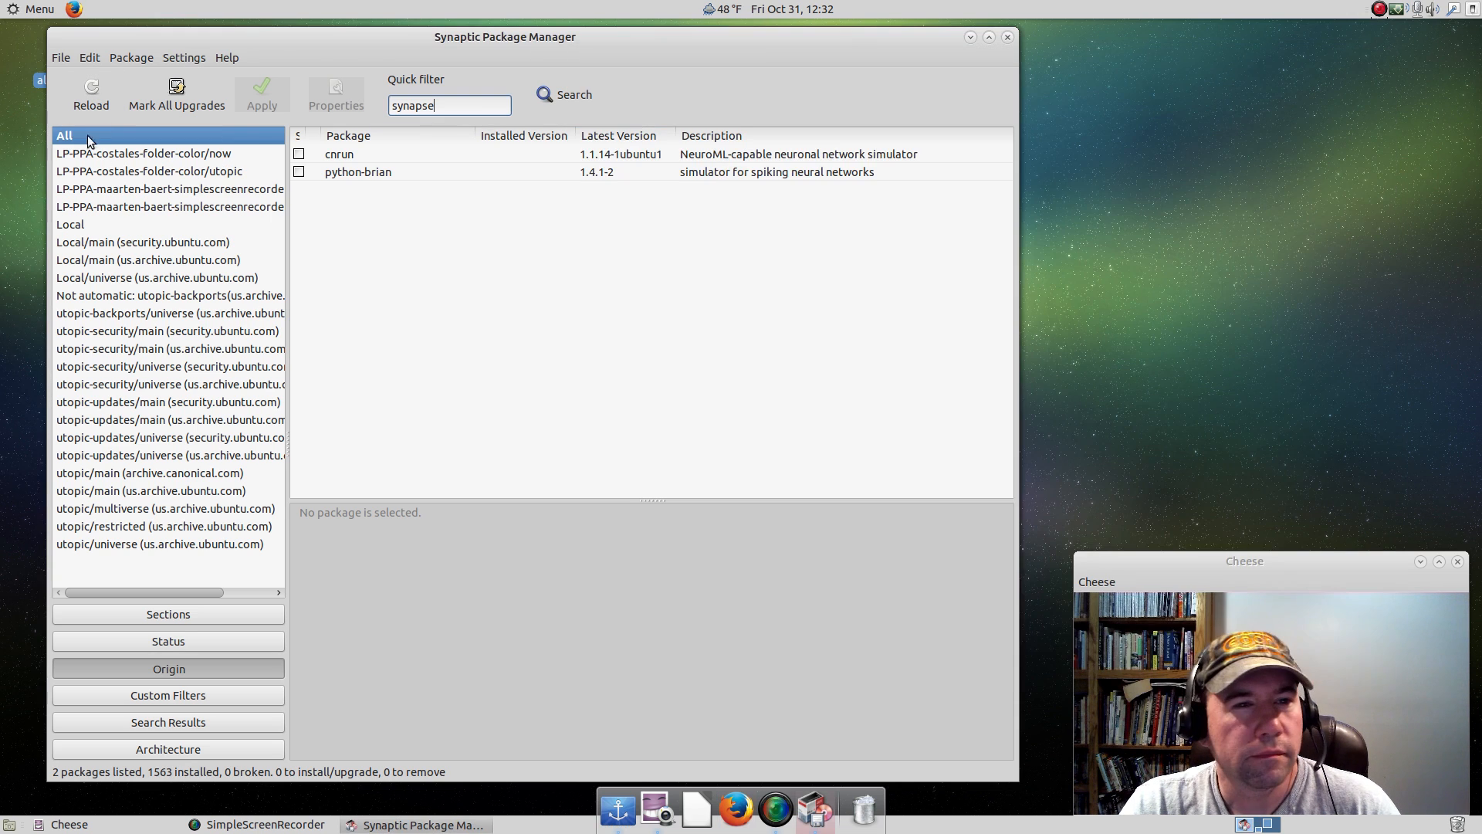
Add ppa:synapse-core/testing as another software source in Synaptic's repository settings and close the settings.
click(188, 59)
click(210, 95)
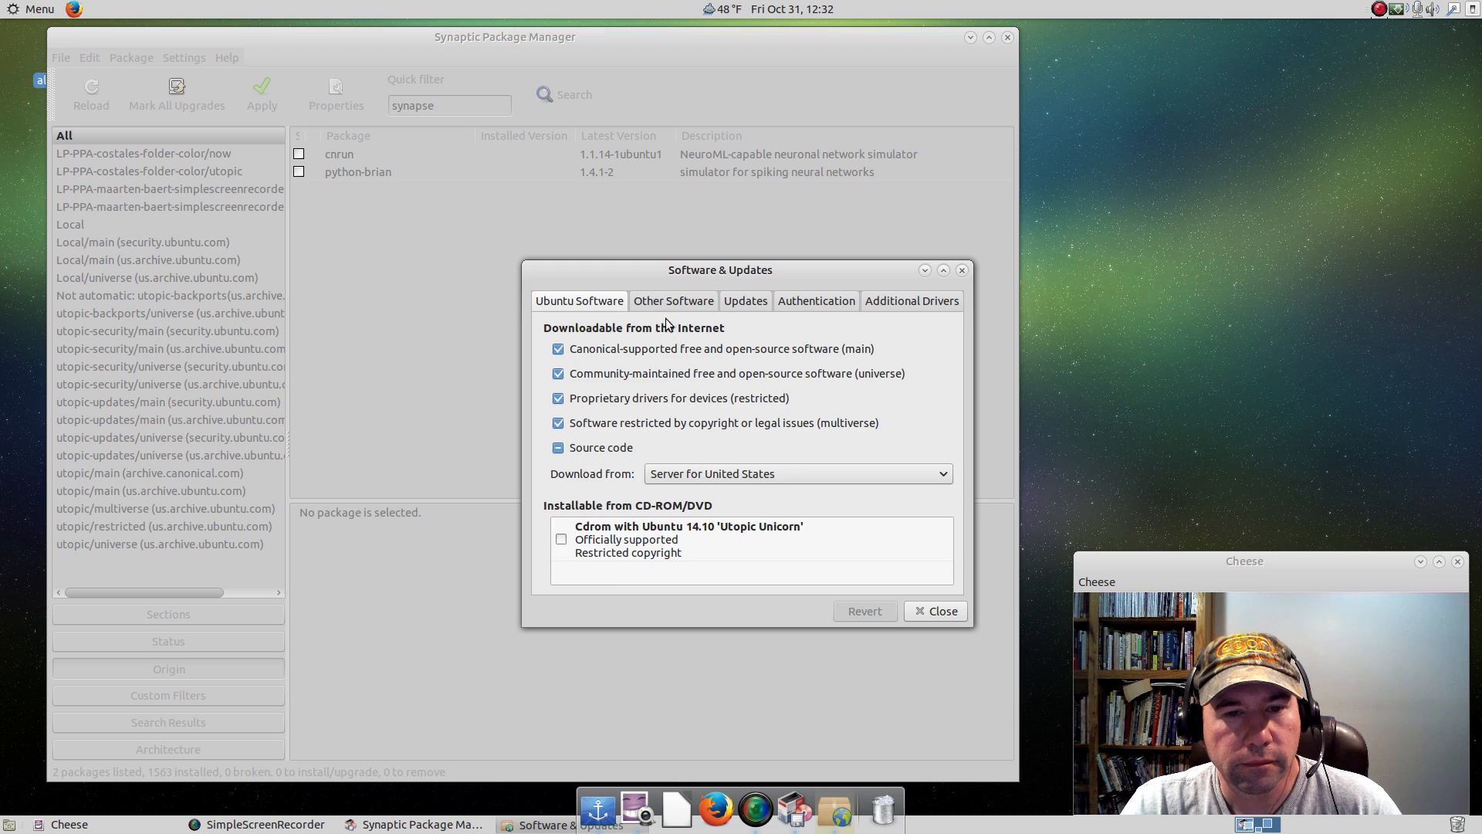
click(667, 303)
click(601, 576)
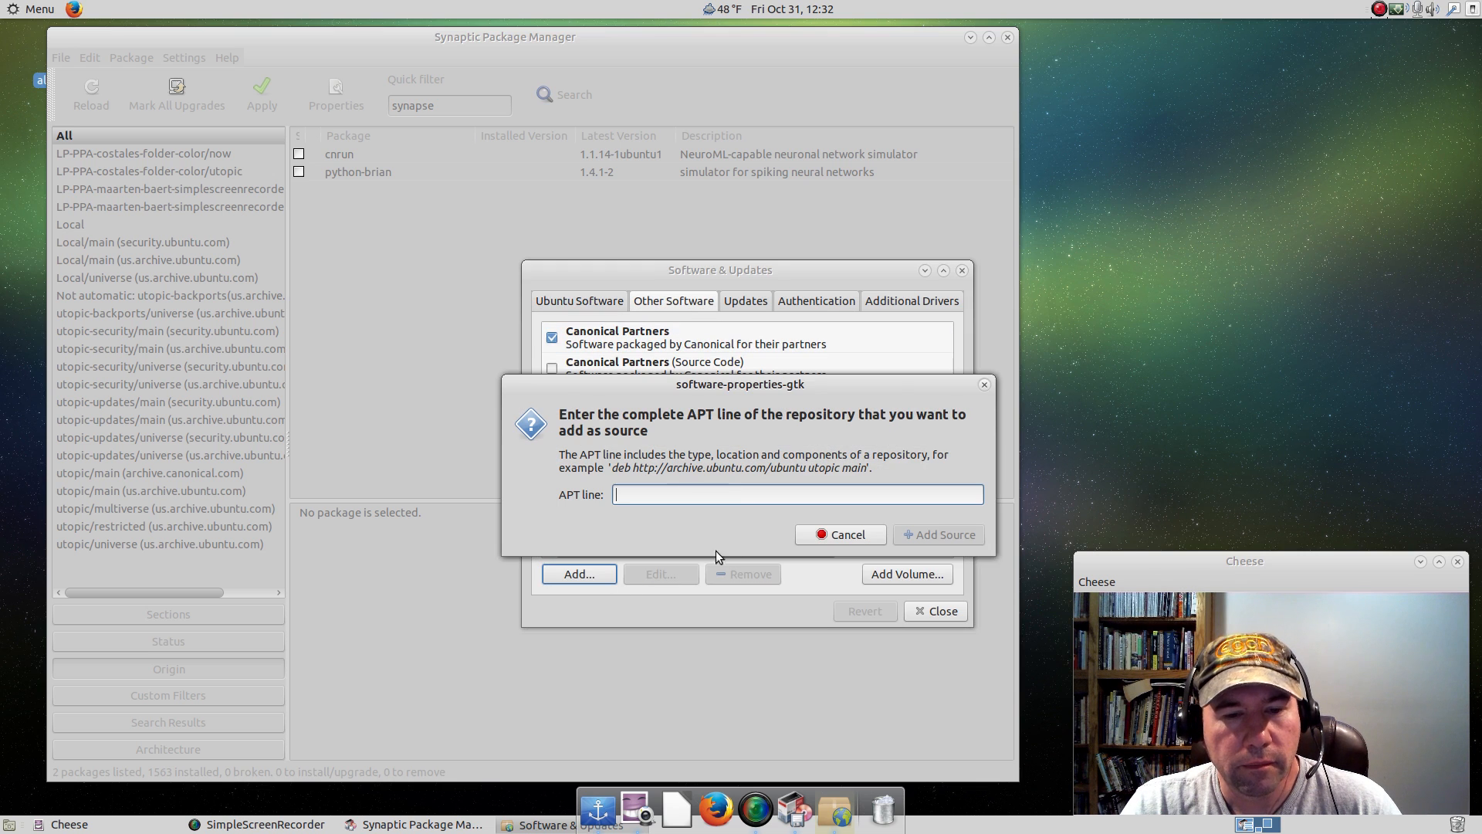
right_click(711, 499)
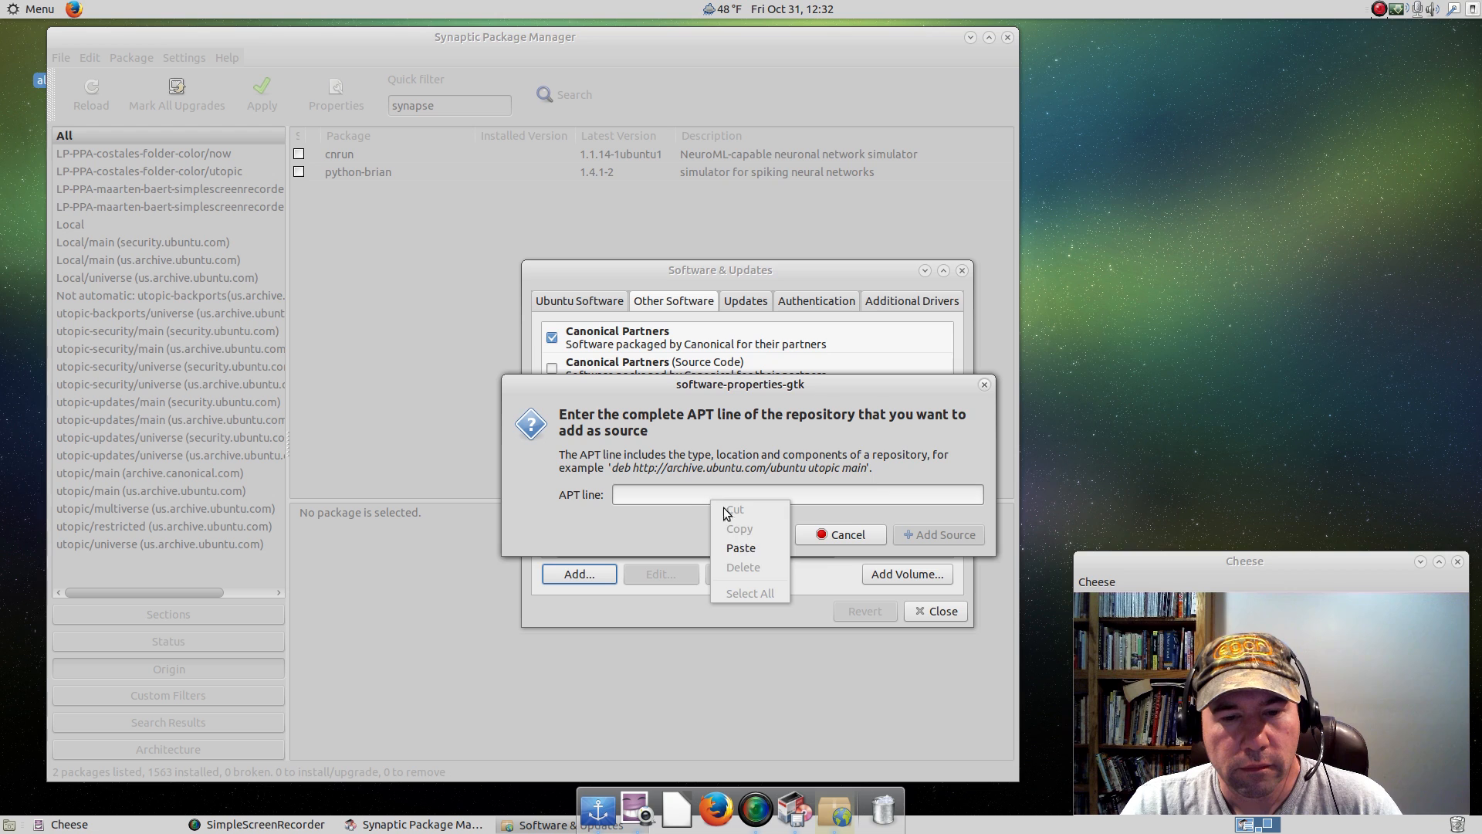
click(737, 547)
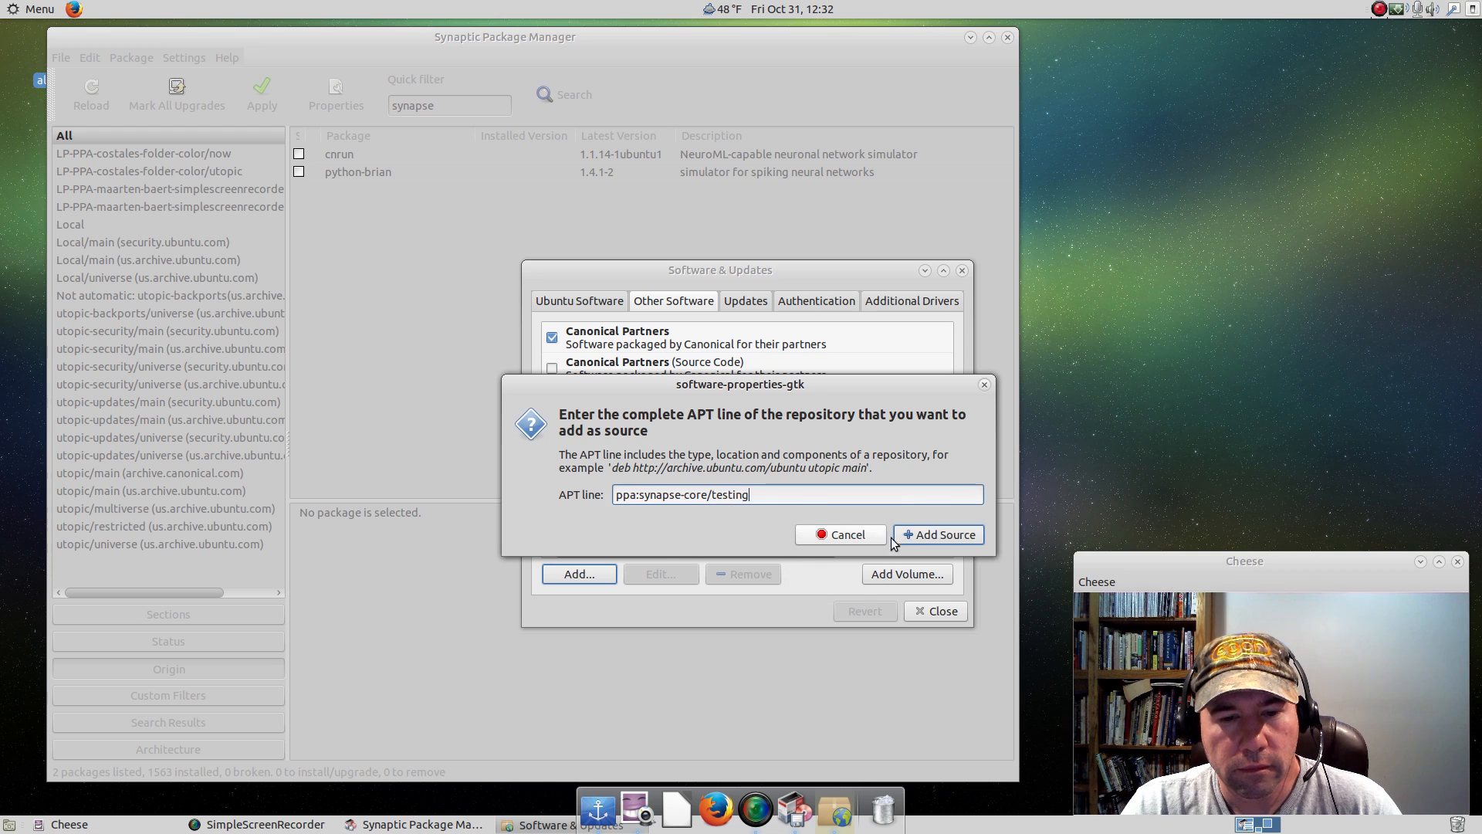
click(940, 536)
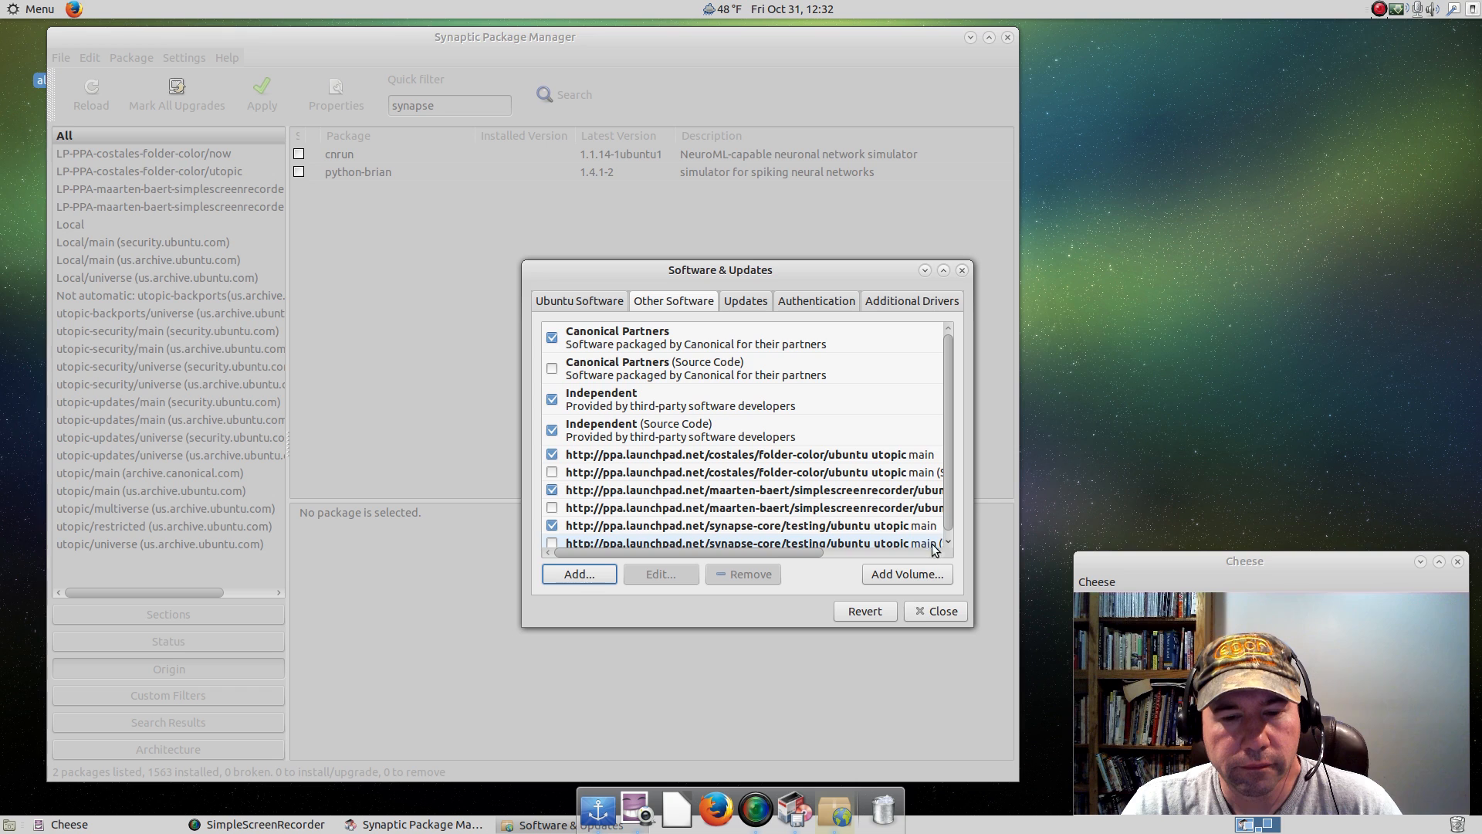
click(930, 612)
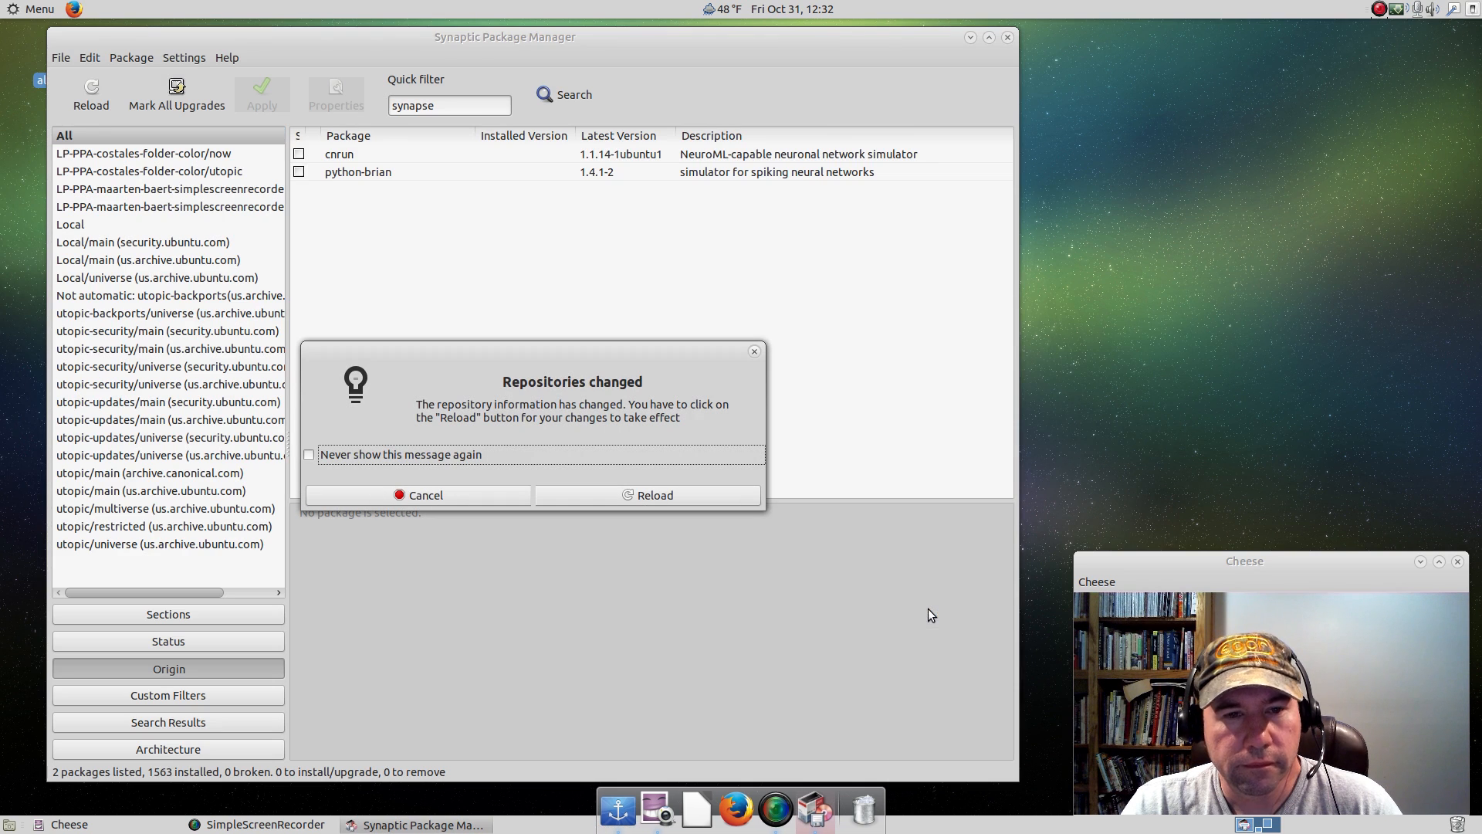
Reload the package information and install the synapse package with its required additional packages, closing Synaptic when finished.
click(602, 497)
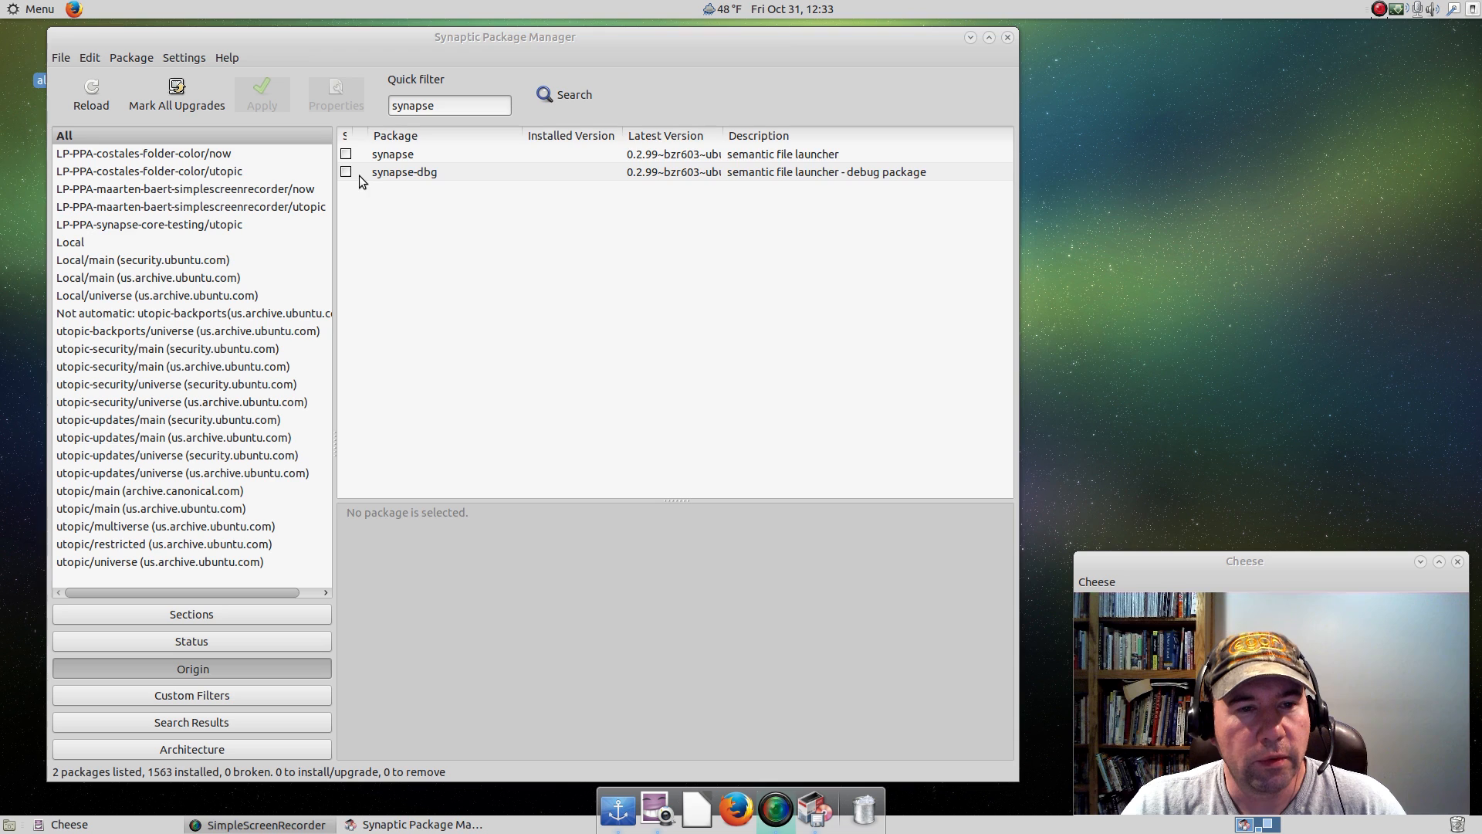
click(375, 159)
right_click(366, 156)
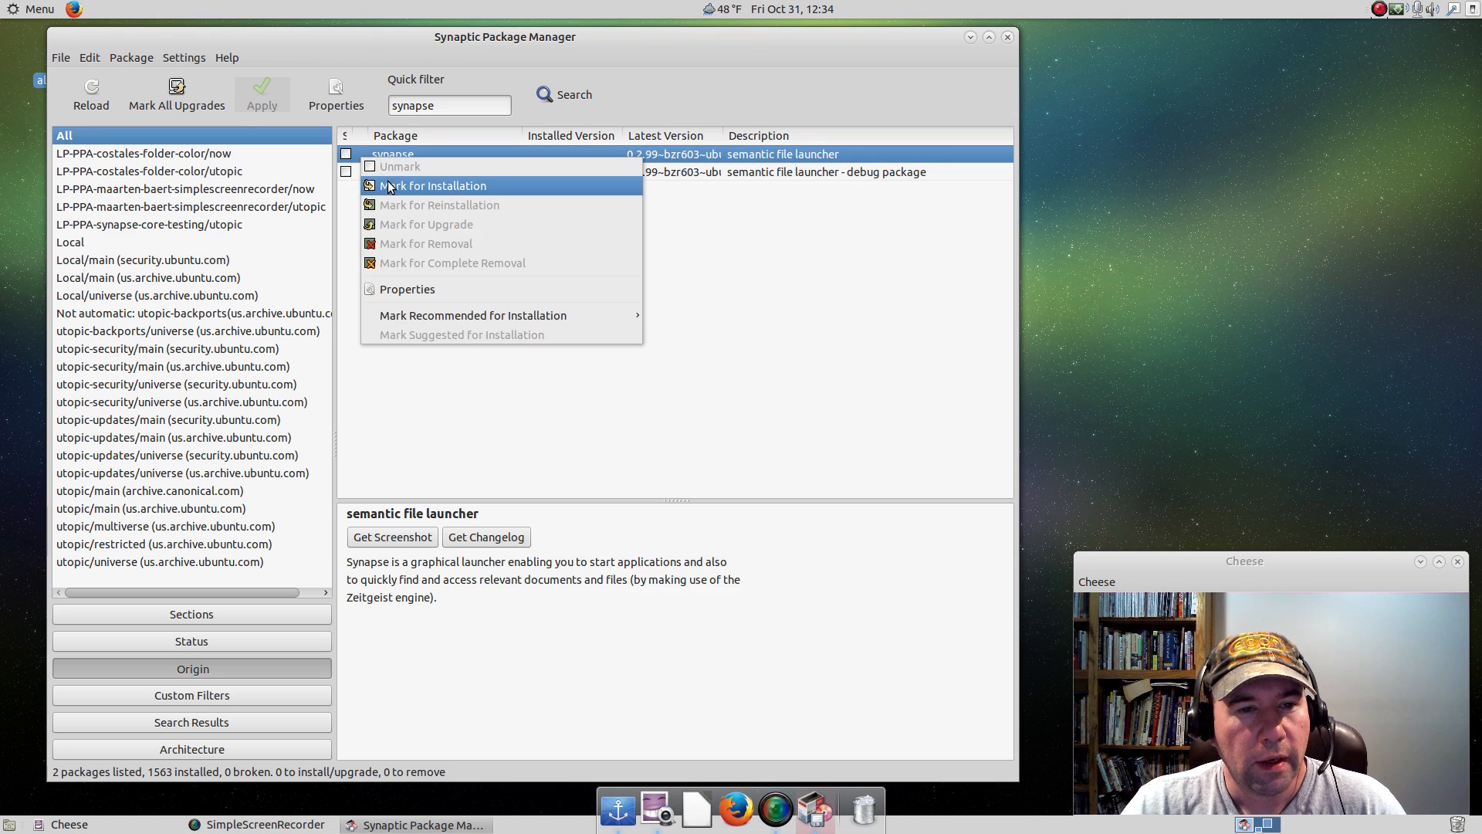
click(421, 185)
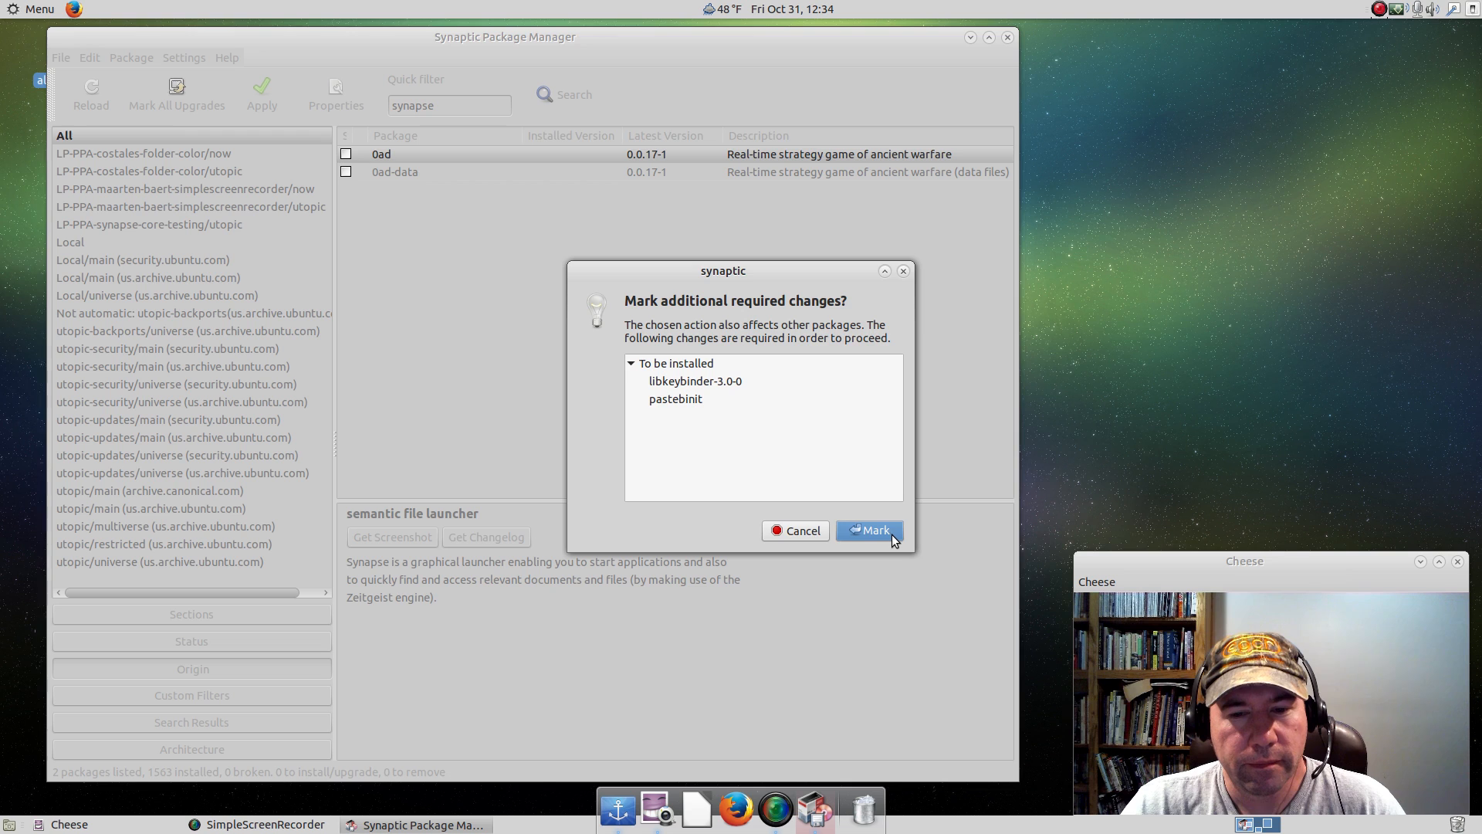
click(891, 534)
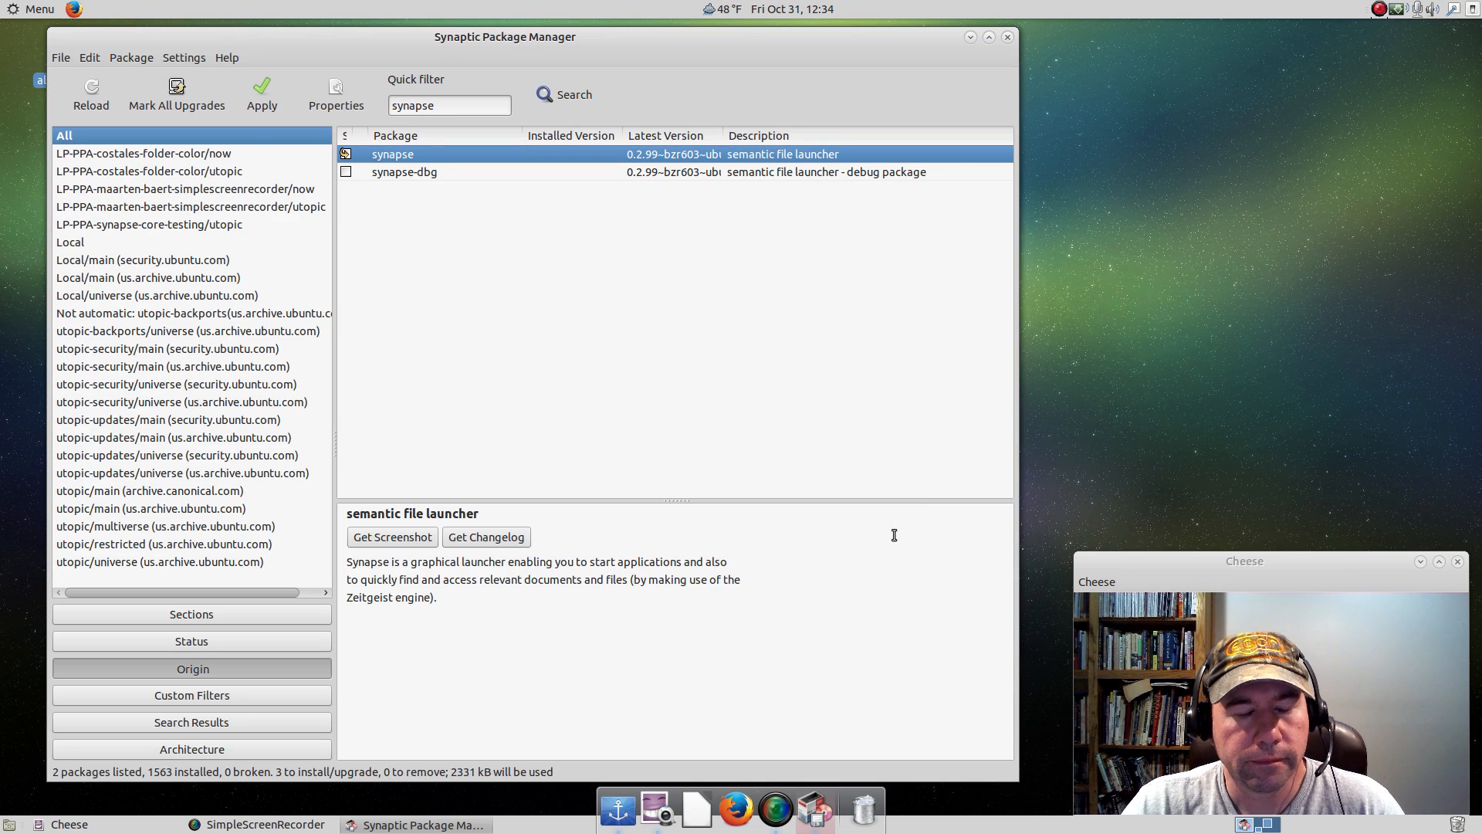
click(260, 108)
click(724, 570)
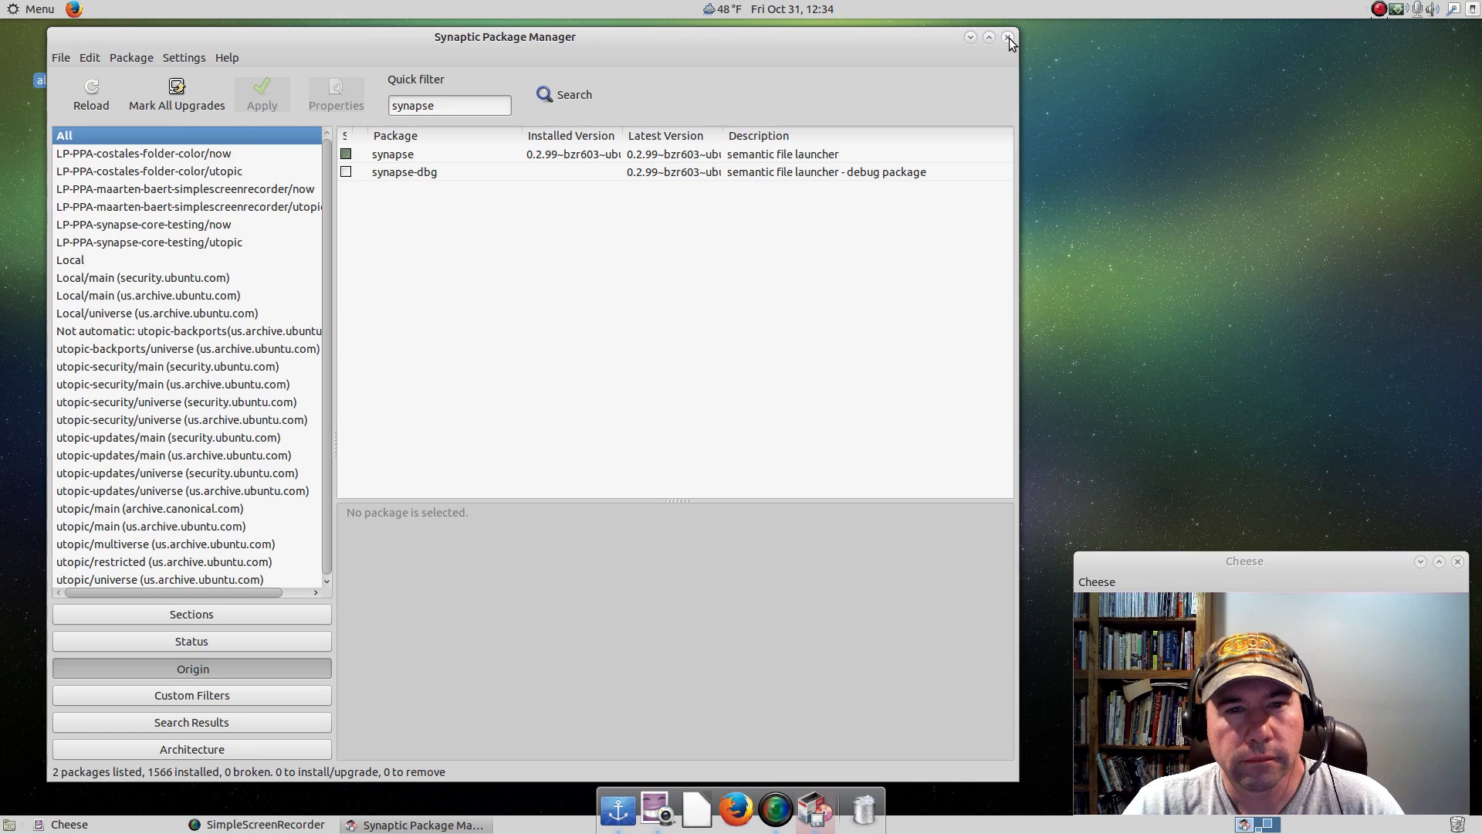
click(1008, 39)
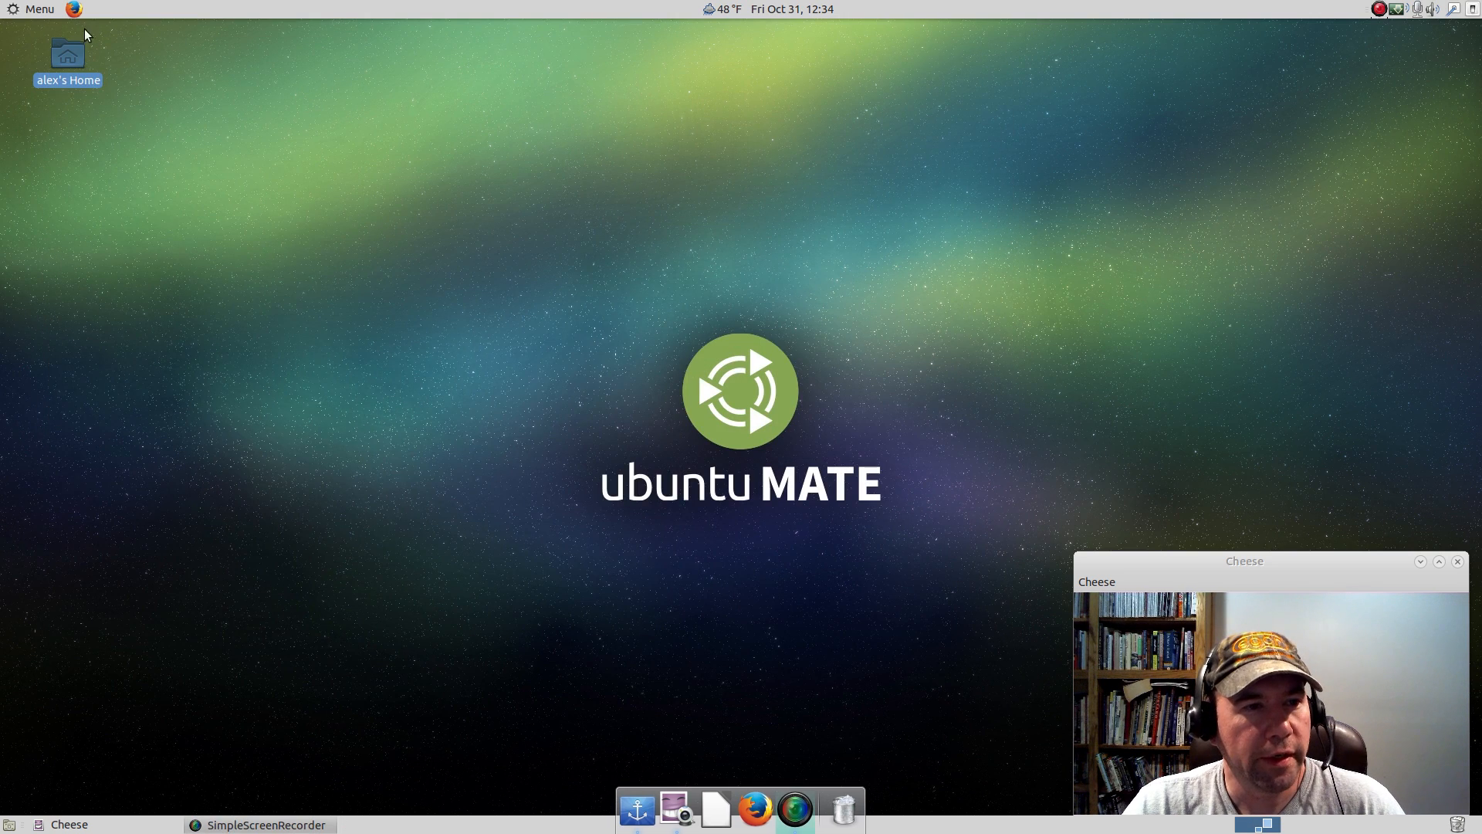
Find Synapse in the applications menu by searching for synap, launch it and open its preferences.
click(45, 11)
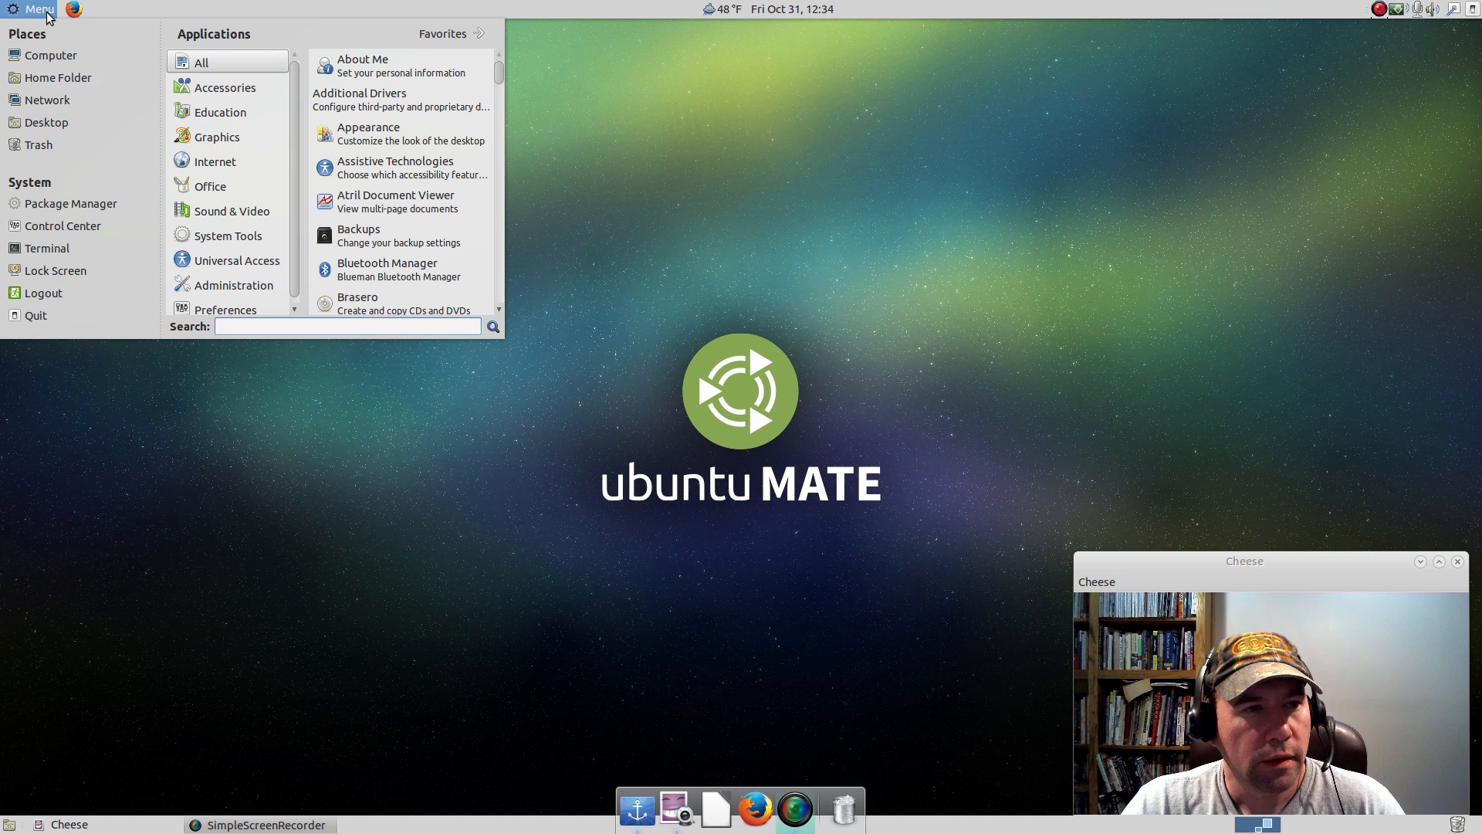
text(synap)
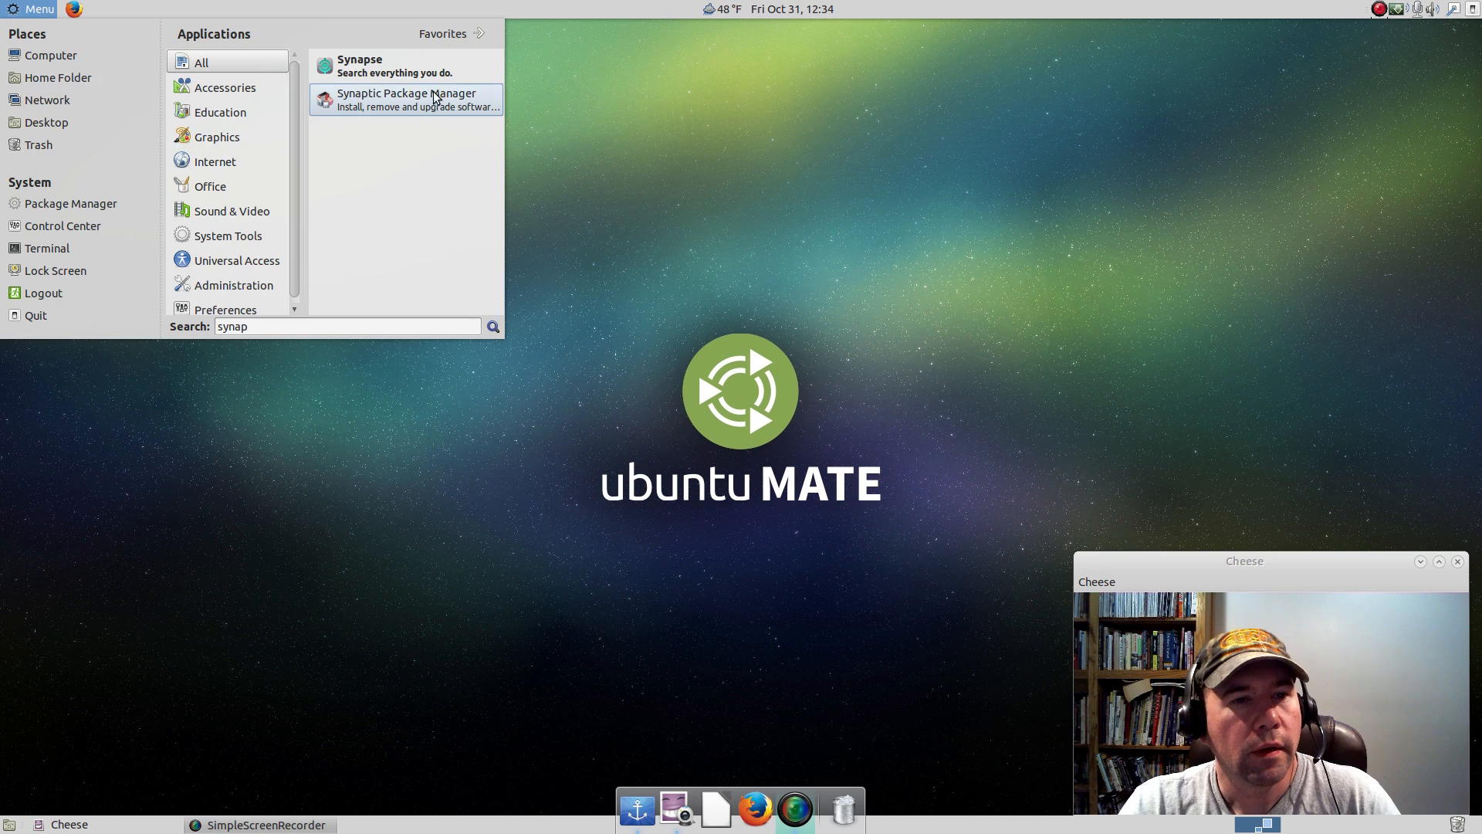
click(392, 66)
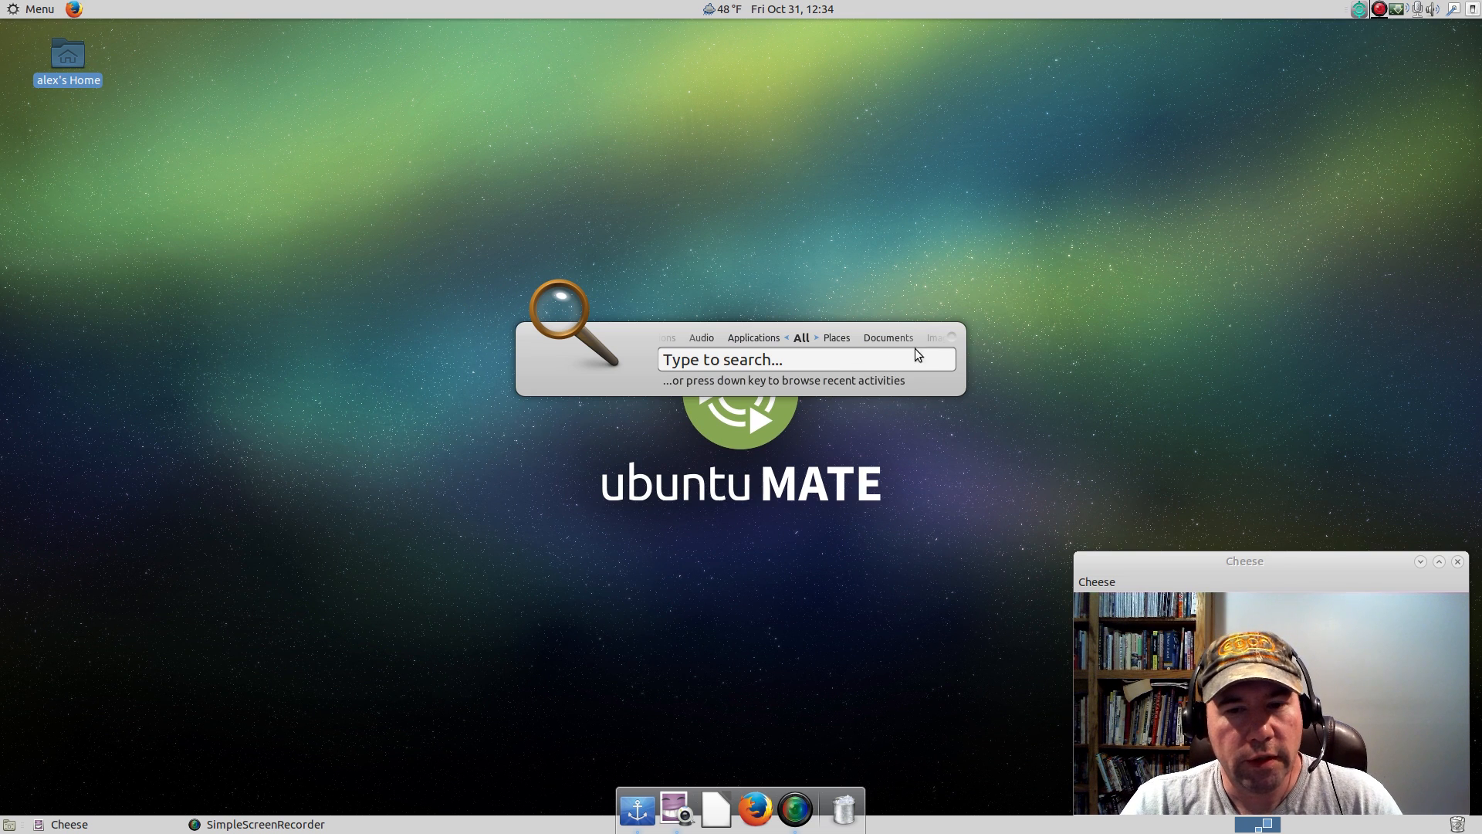
click(953, 338)
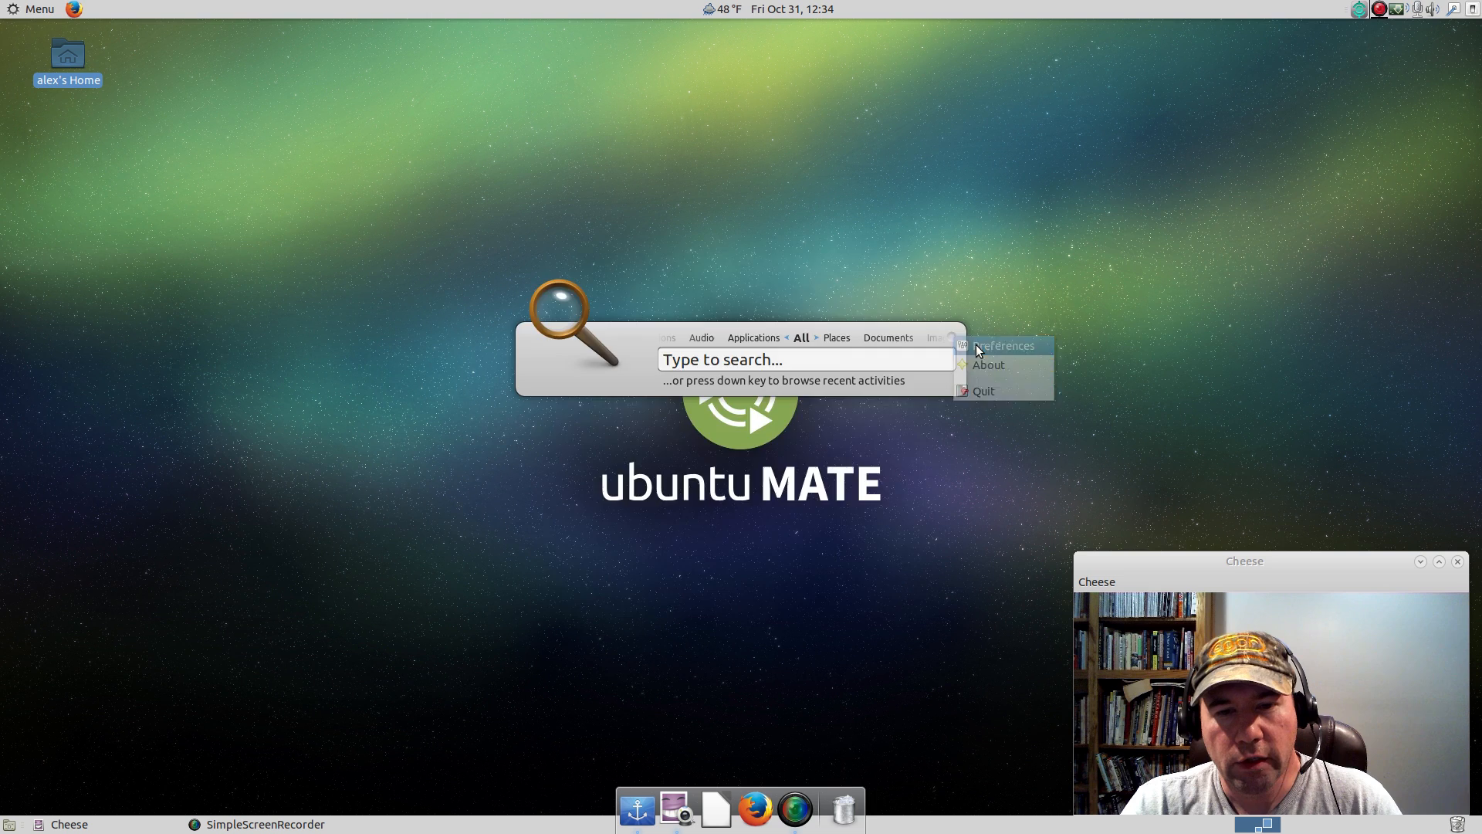
click(988, 345)
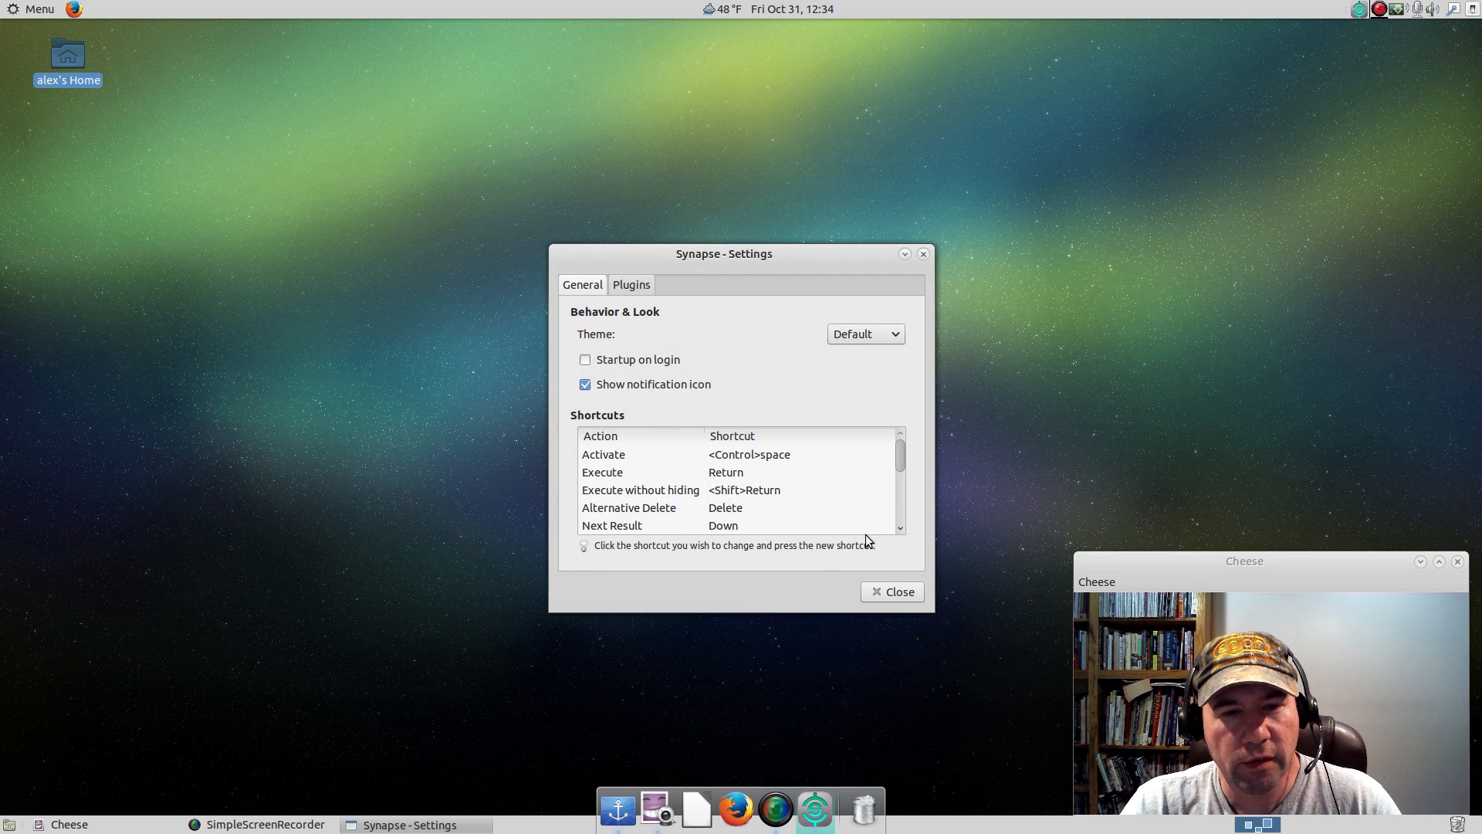
Examine the list of plugins in the Synapse settings and return to the general settings.
click(632, 292)
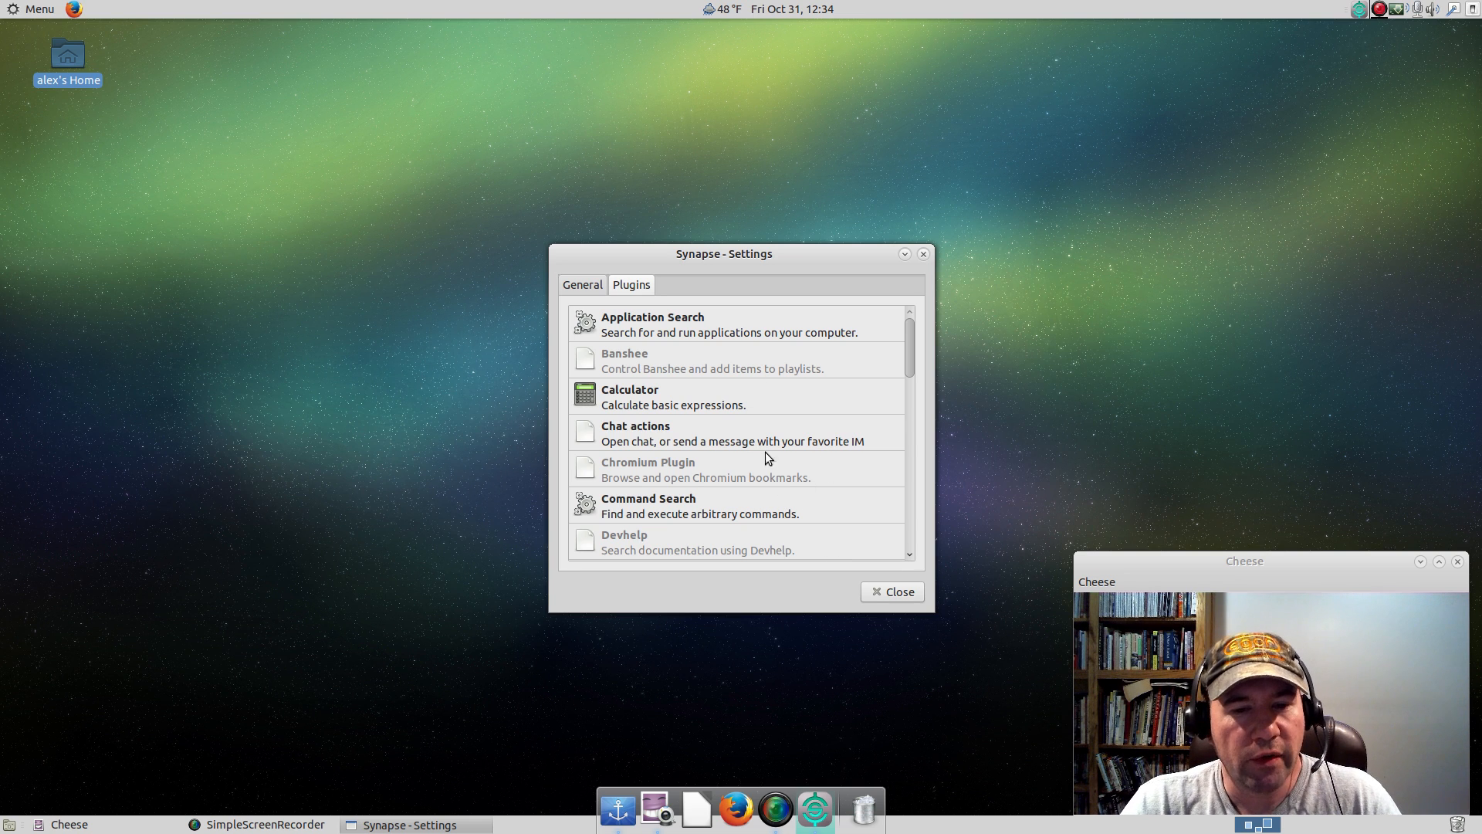
scroll(871, 529, down, 3)
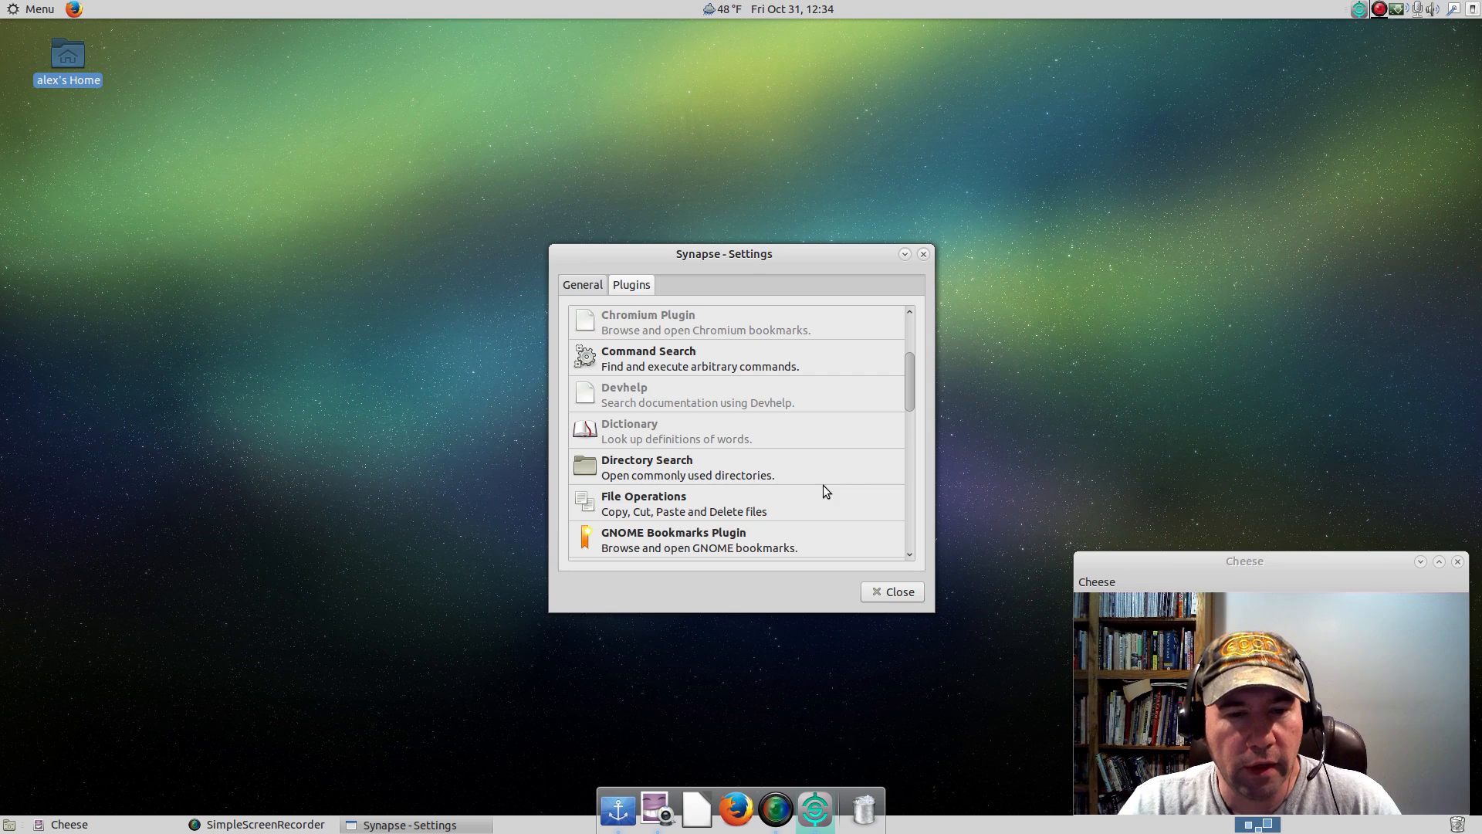
scroll(808, 460, down, 10)
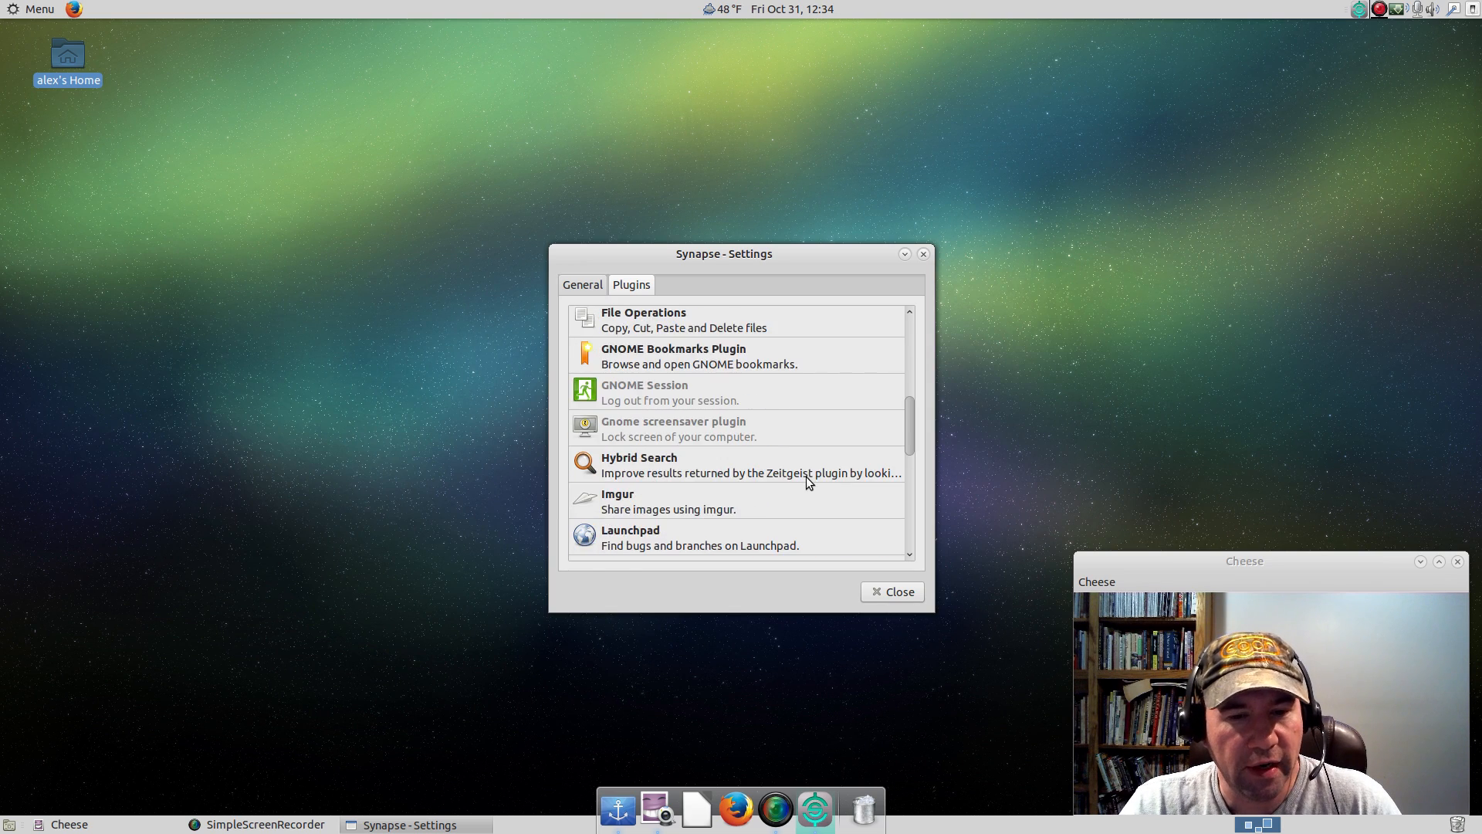
scroll(801, 479, down, 2)
scroll(799, 481, up, 12)
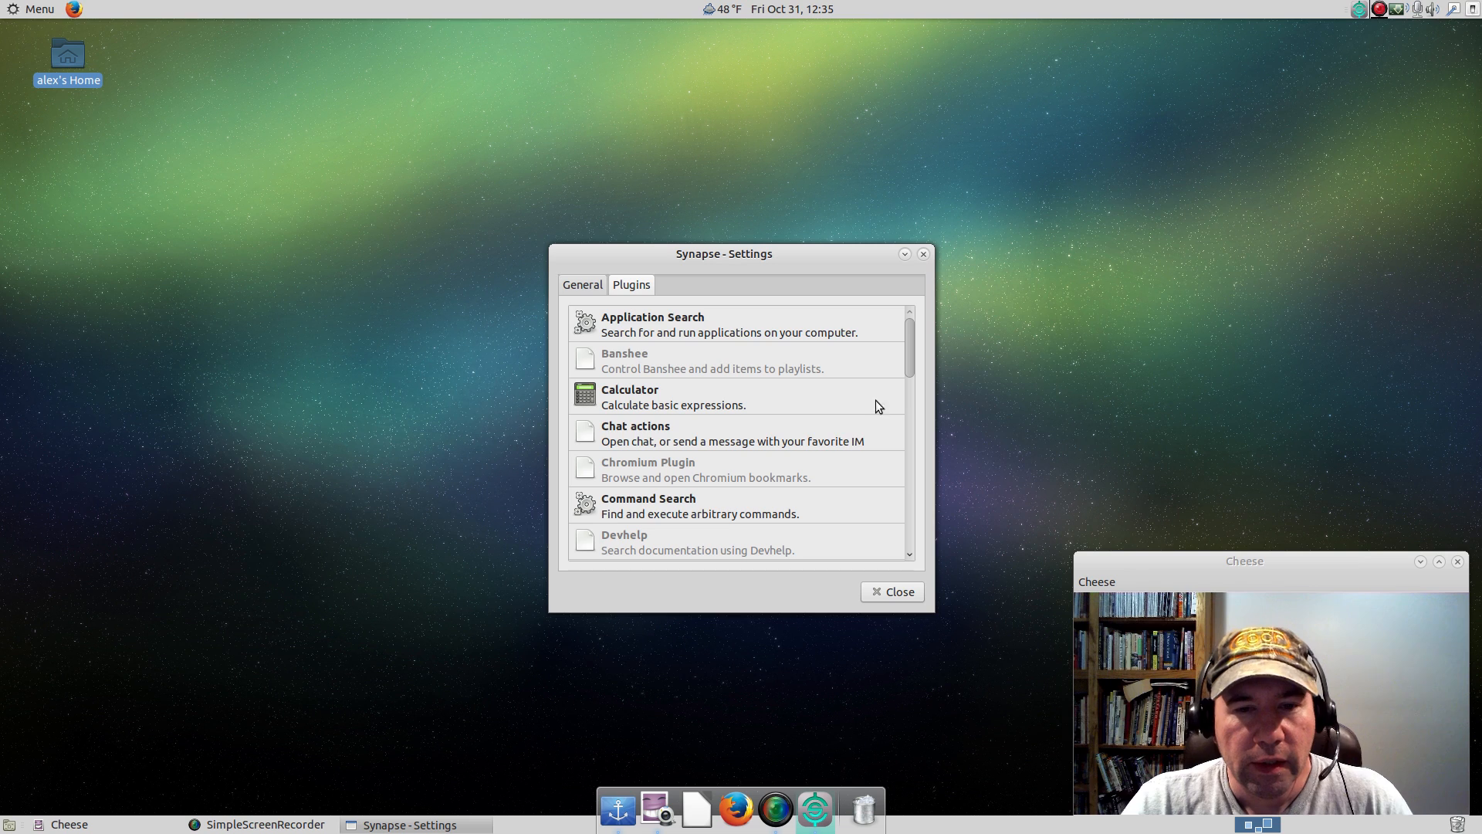
click(572, 287)
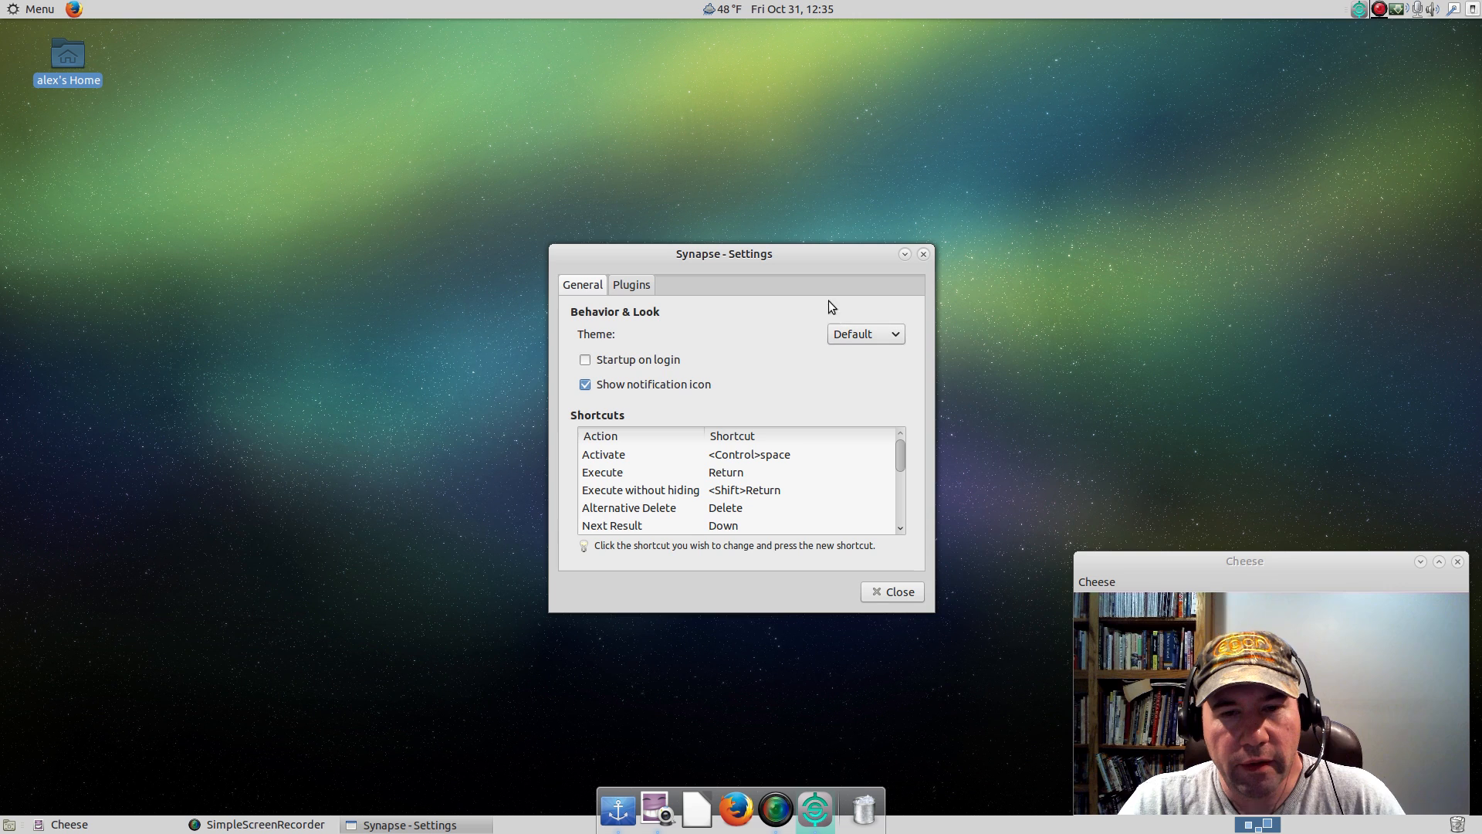
Set the Synapse theme to Virgilio and bring up the launcher to preview it.
drag(551, 246, 298, 188)
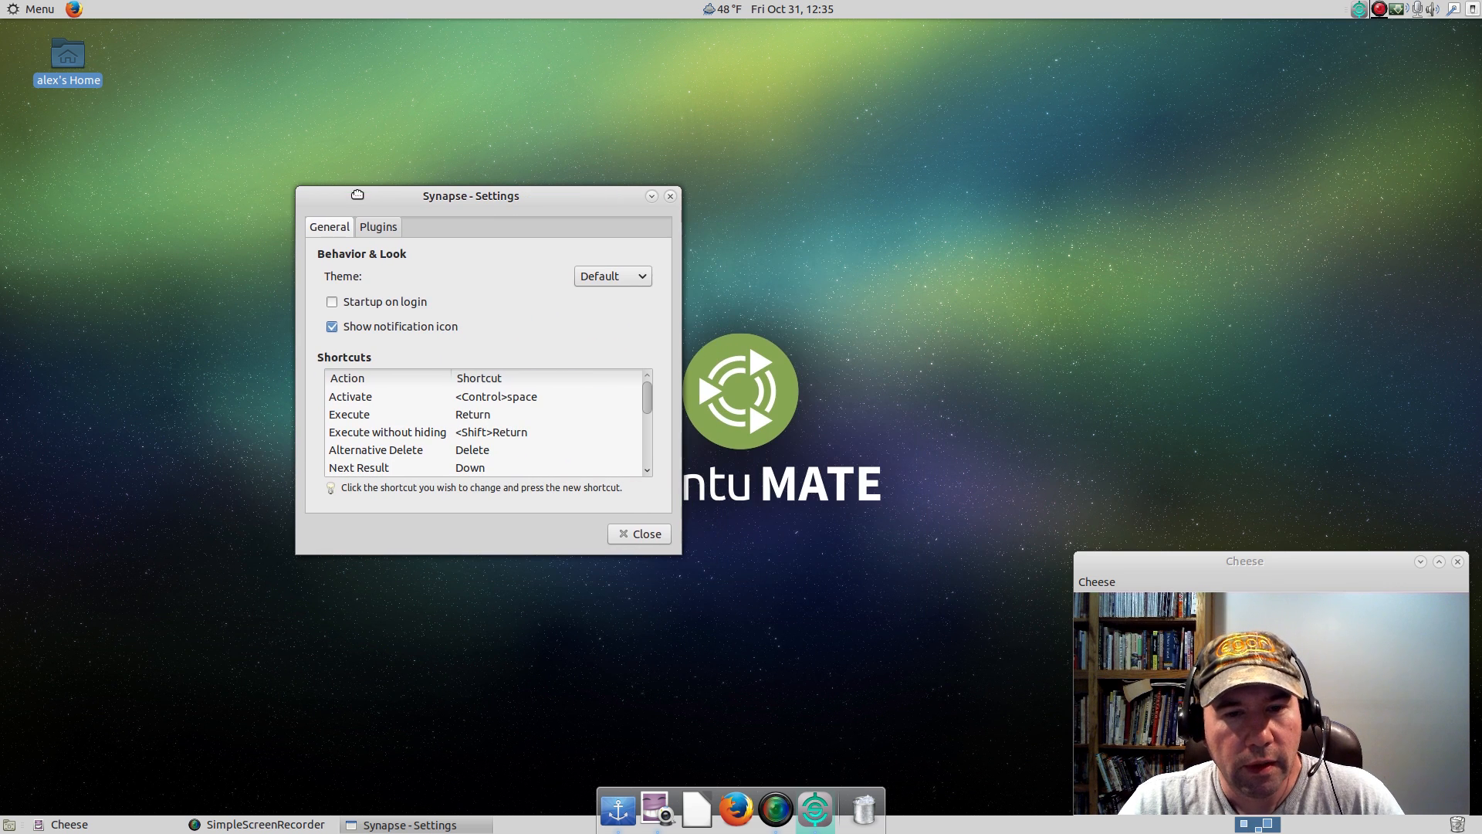
click(636, 277)
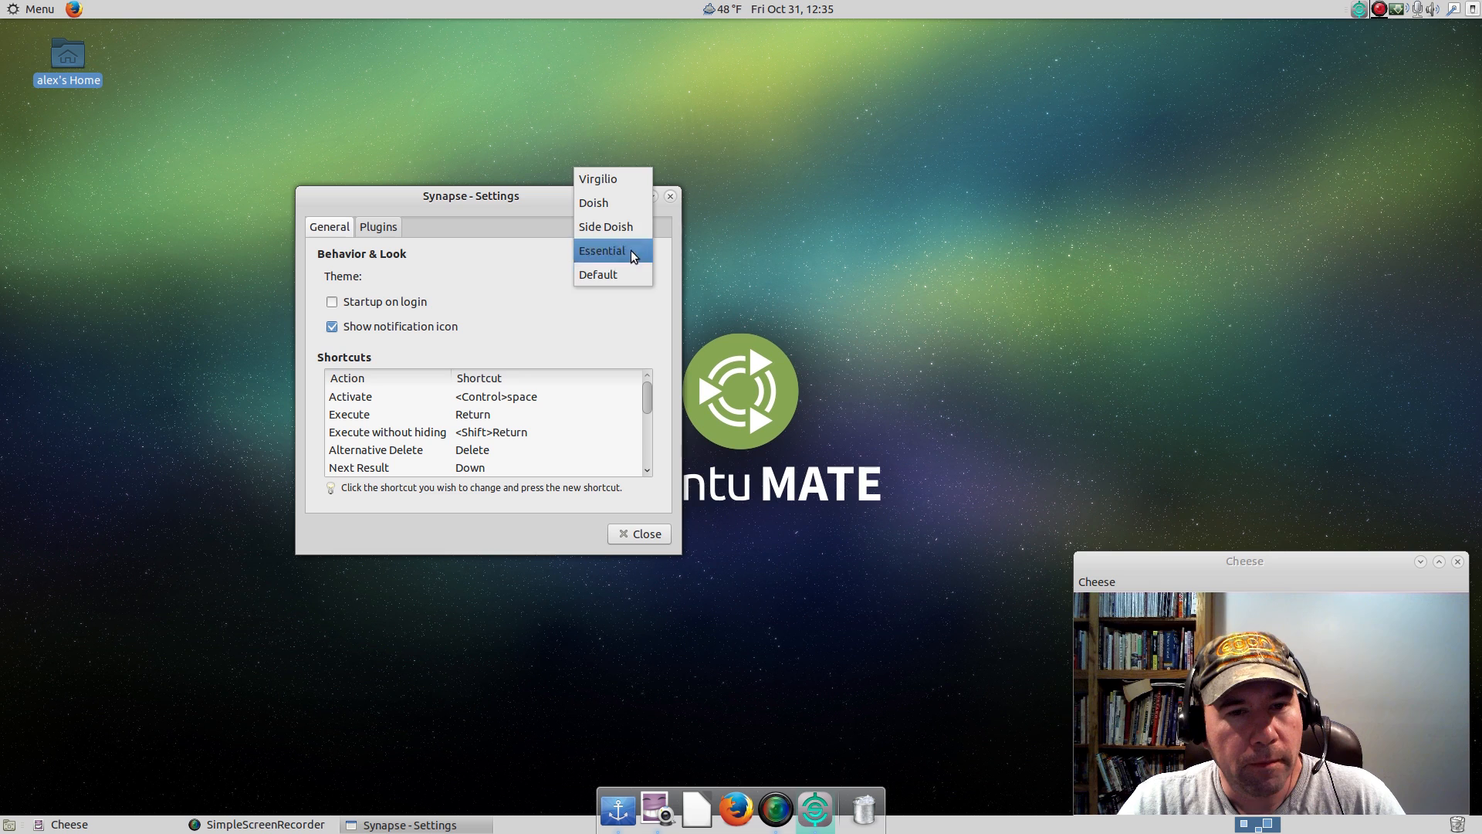
click(608, 183)
click(632, 533)
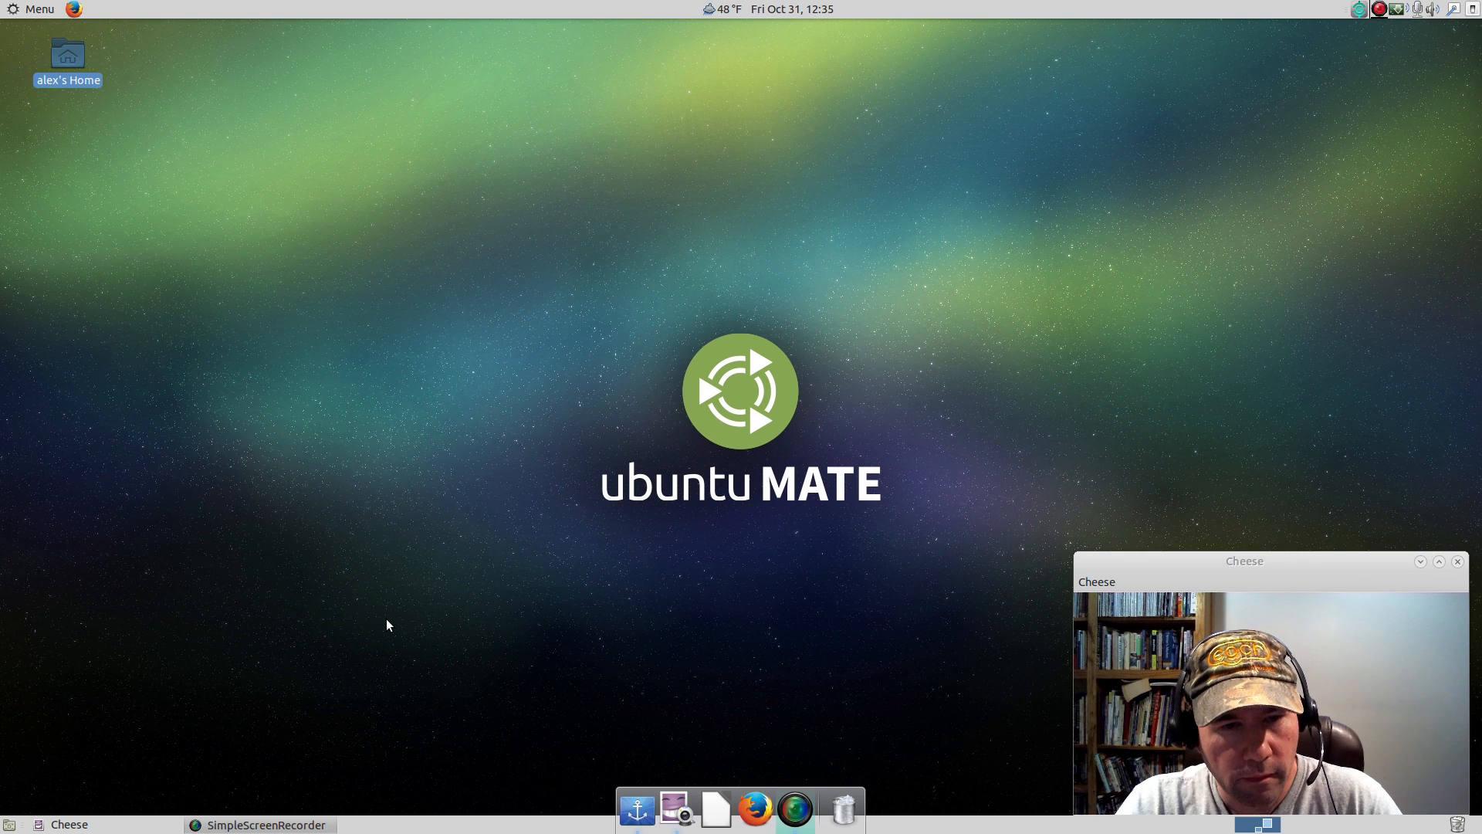
key(ctrl+space)
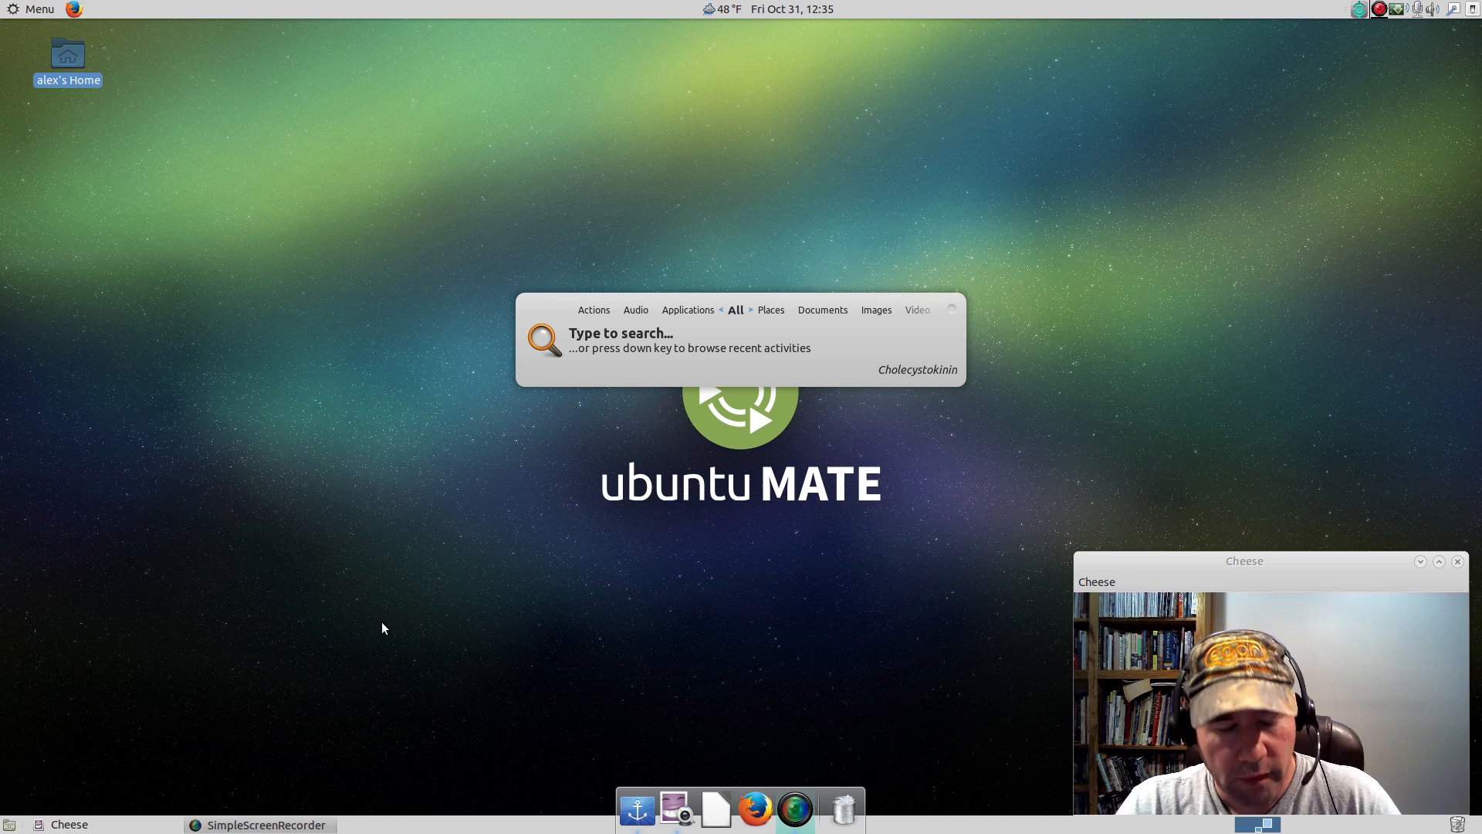
Change the Synapse theme to Doish and try the launcher with a search for Lib.
click(952, 310)
click(982, 323)
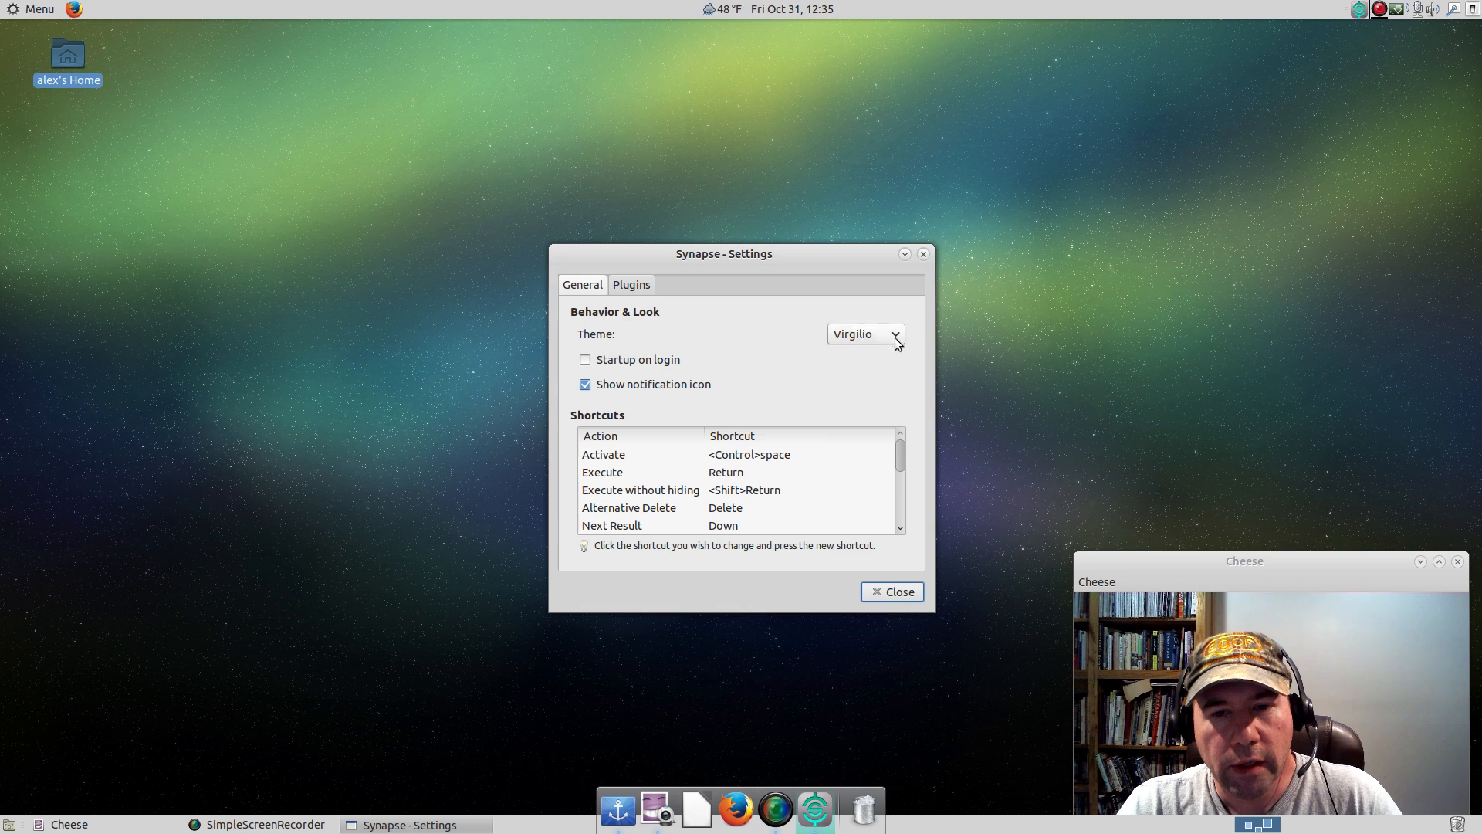
click(894, 337)
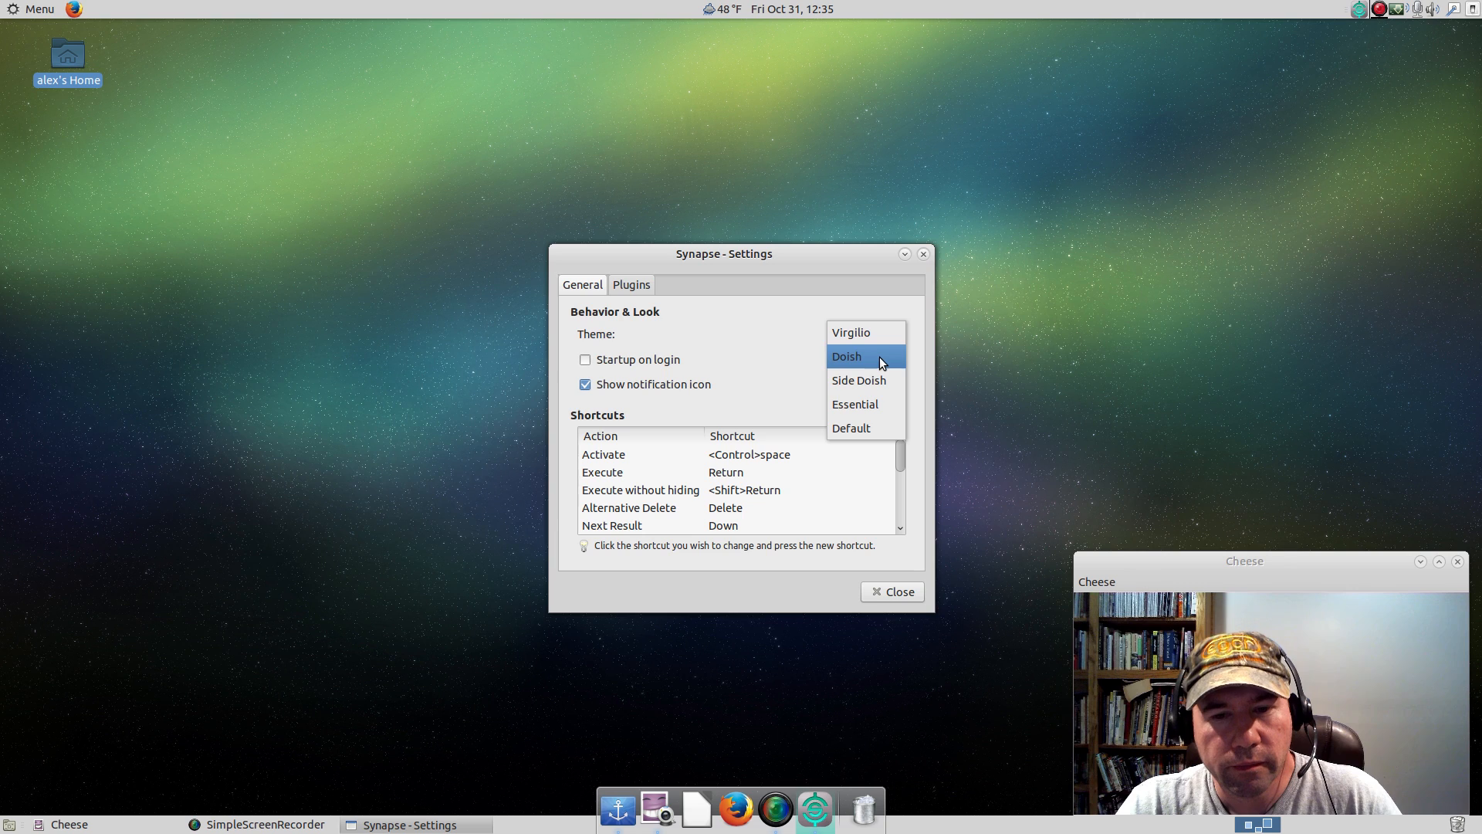
click(878, 357)
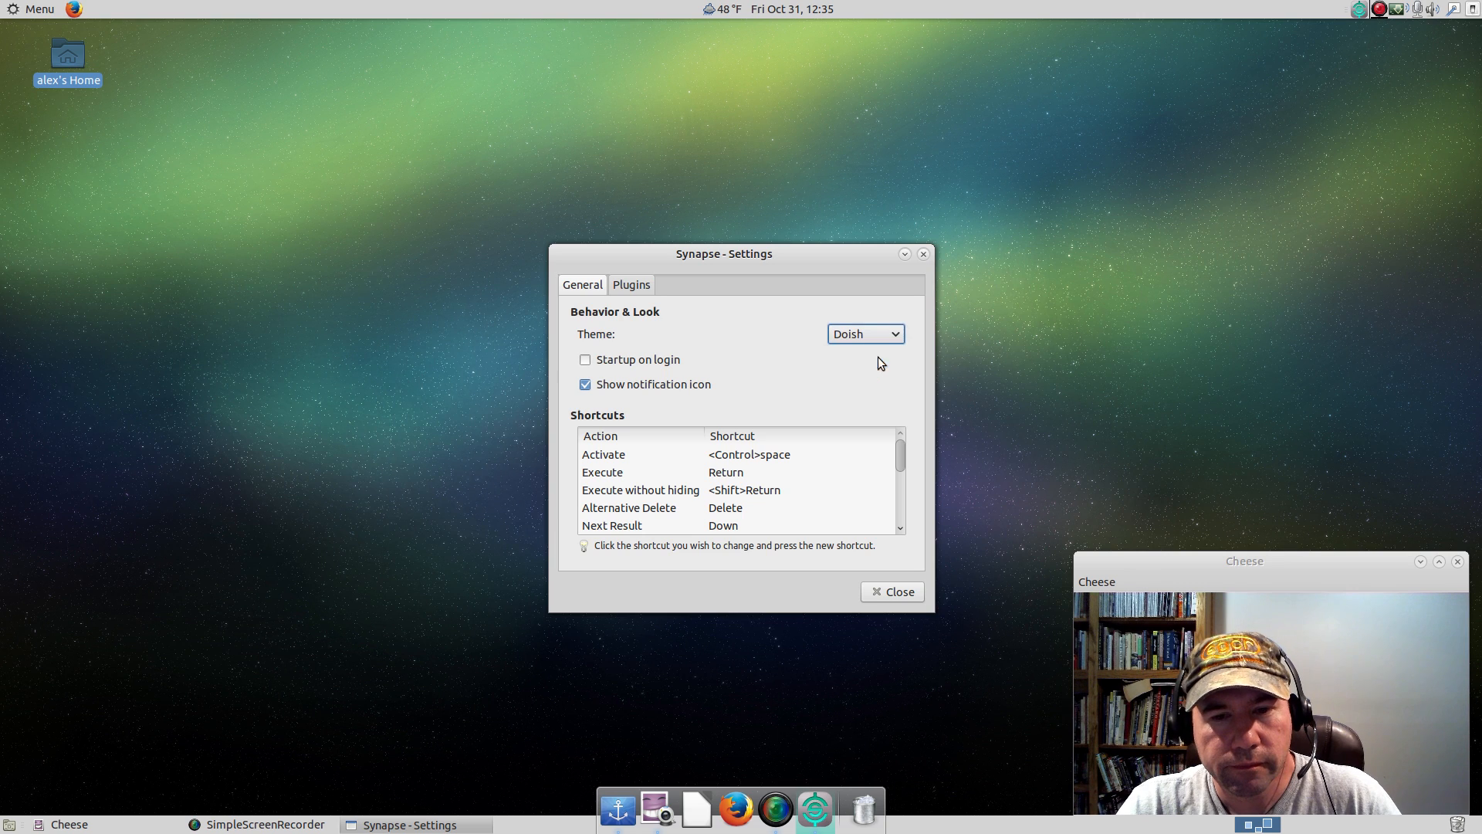
click(880, 591)
key(ctrl+space)
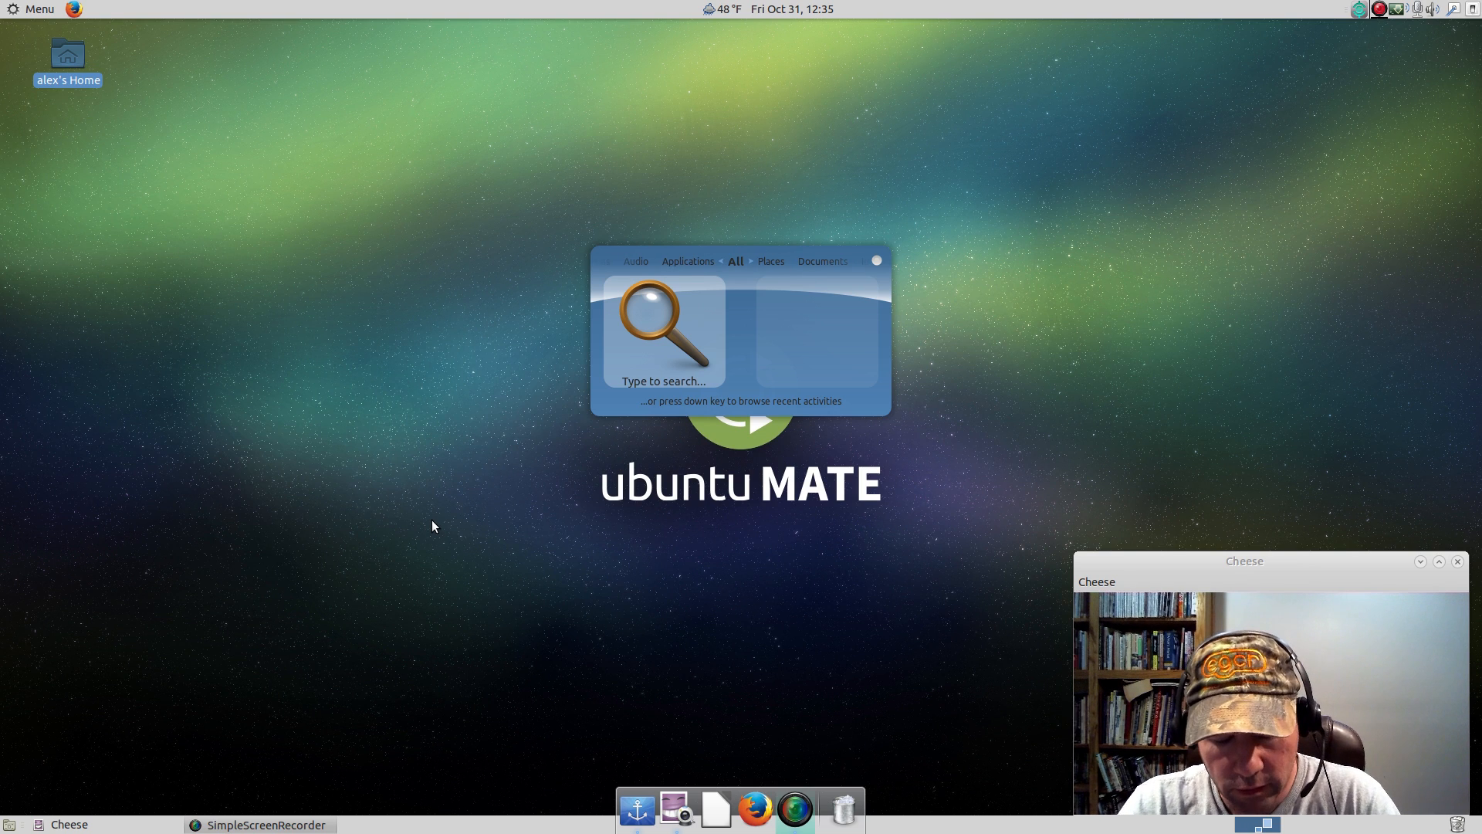
text(li)
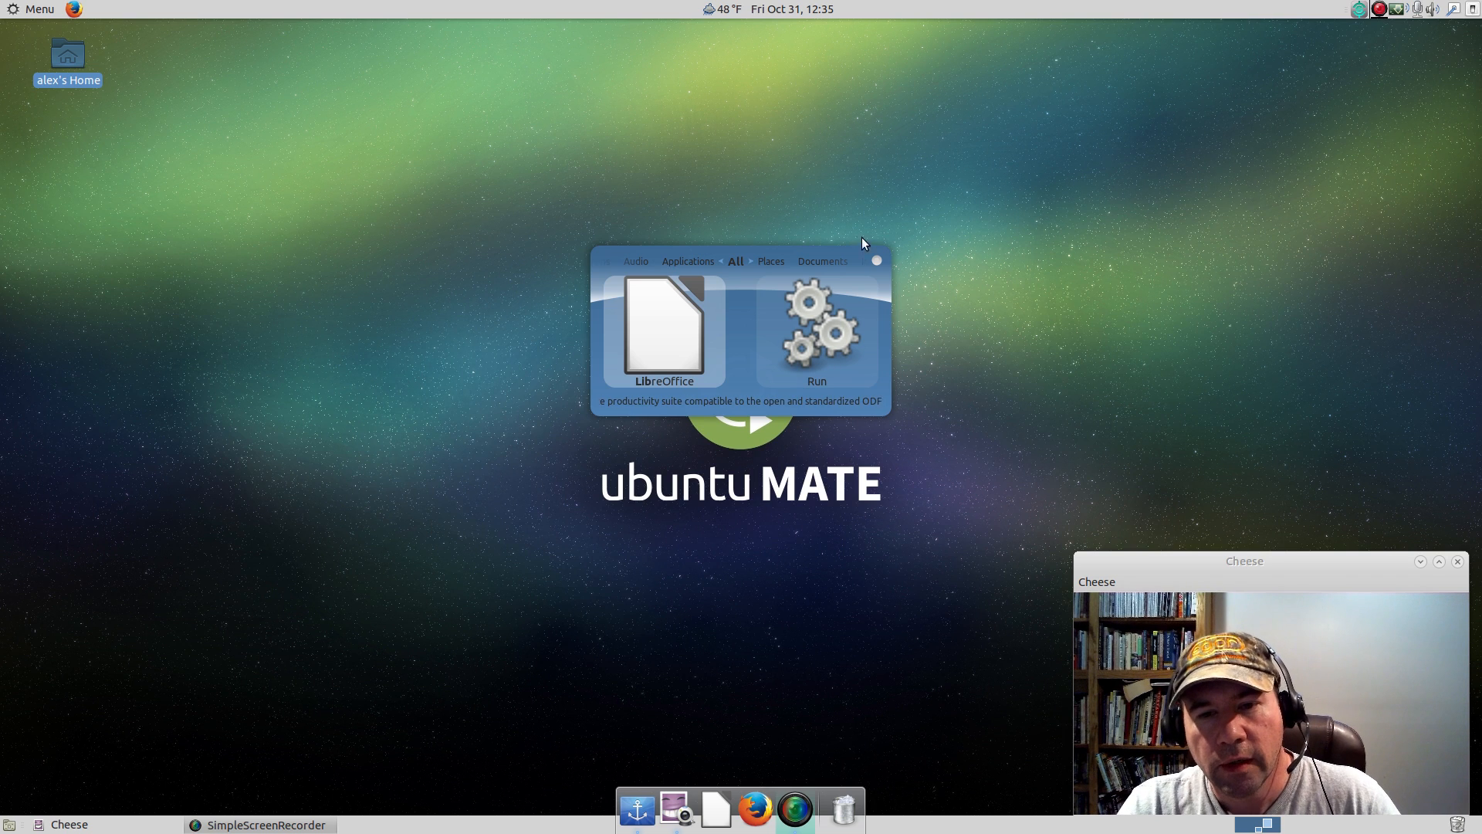
Set the Synapse theme back to Default and close the settings.
click(878, 260)
click(906, 275)
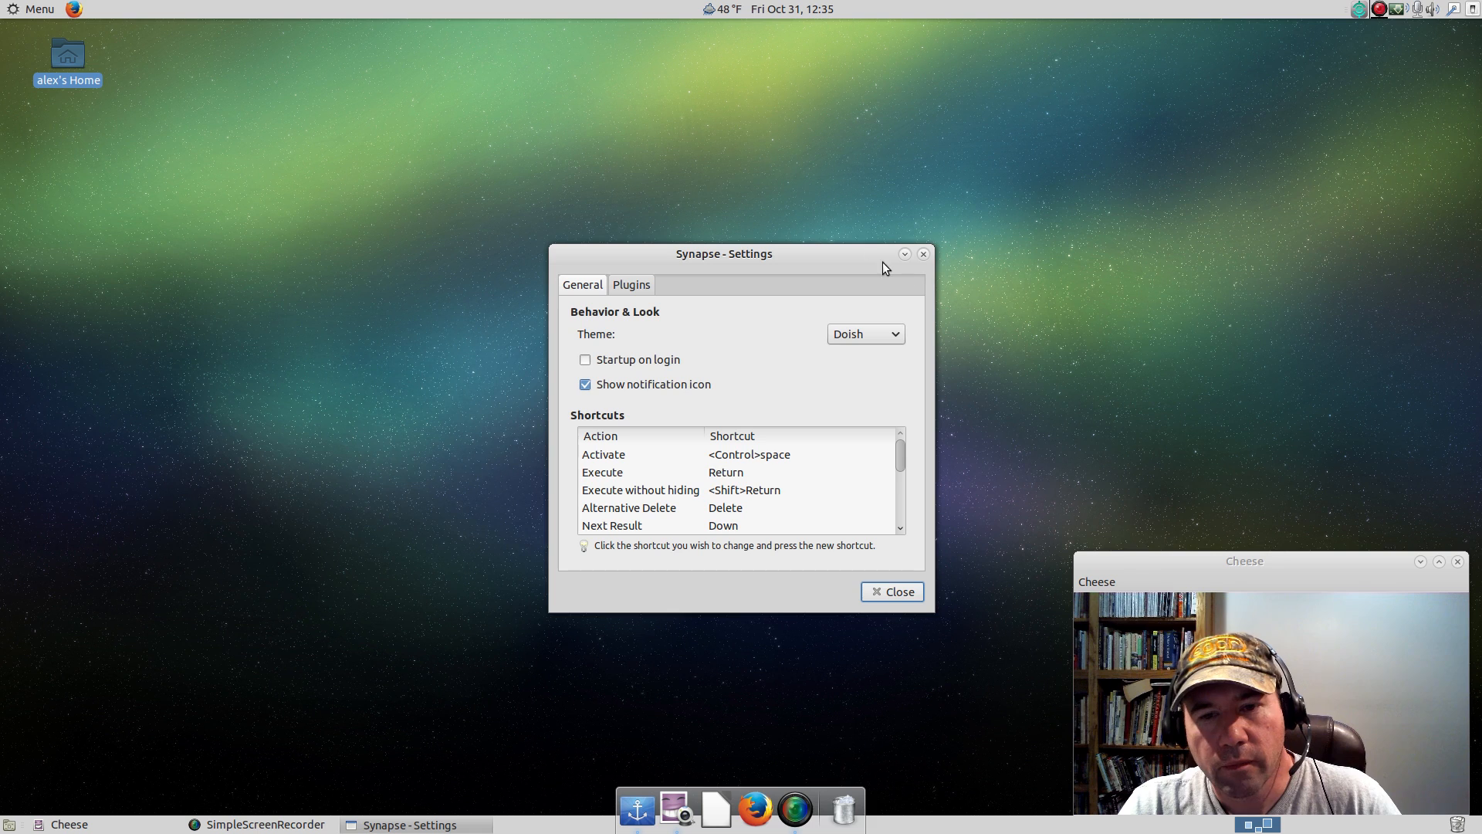
click(897, 338)
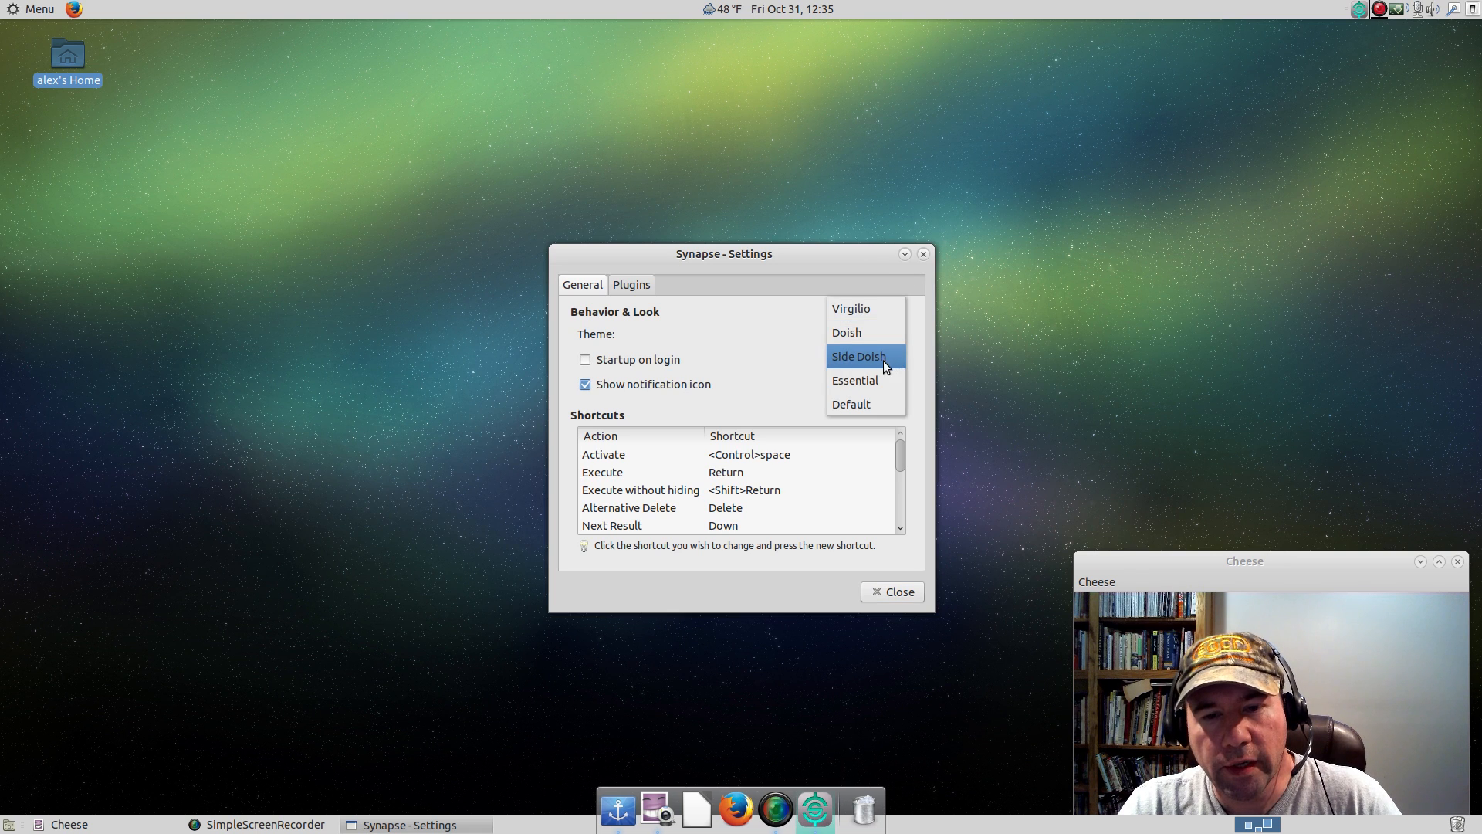
click(873, 401)
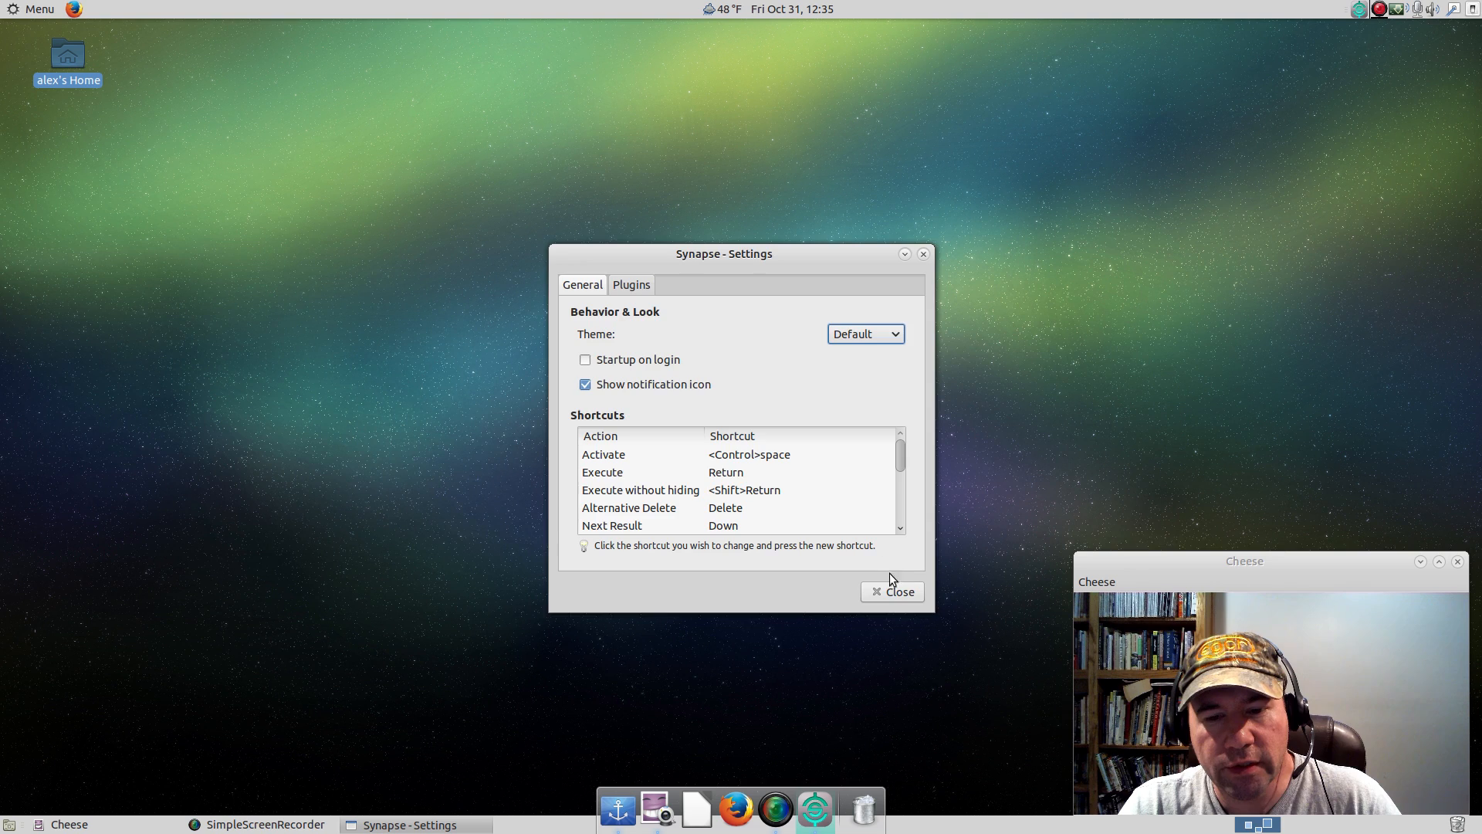
click(889, 592)
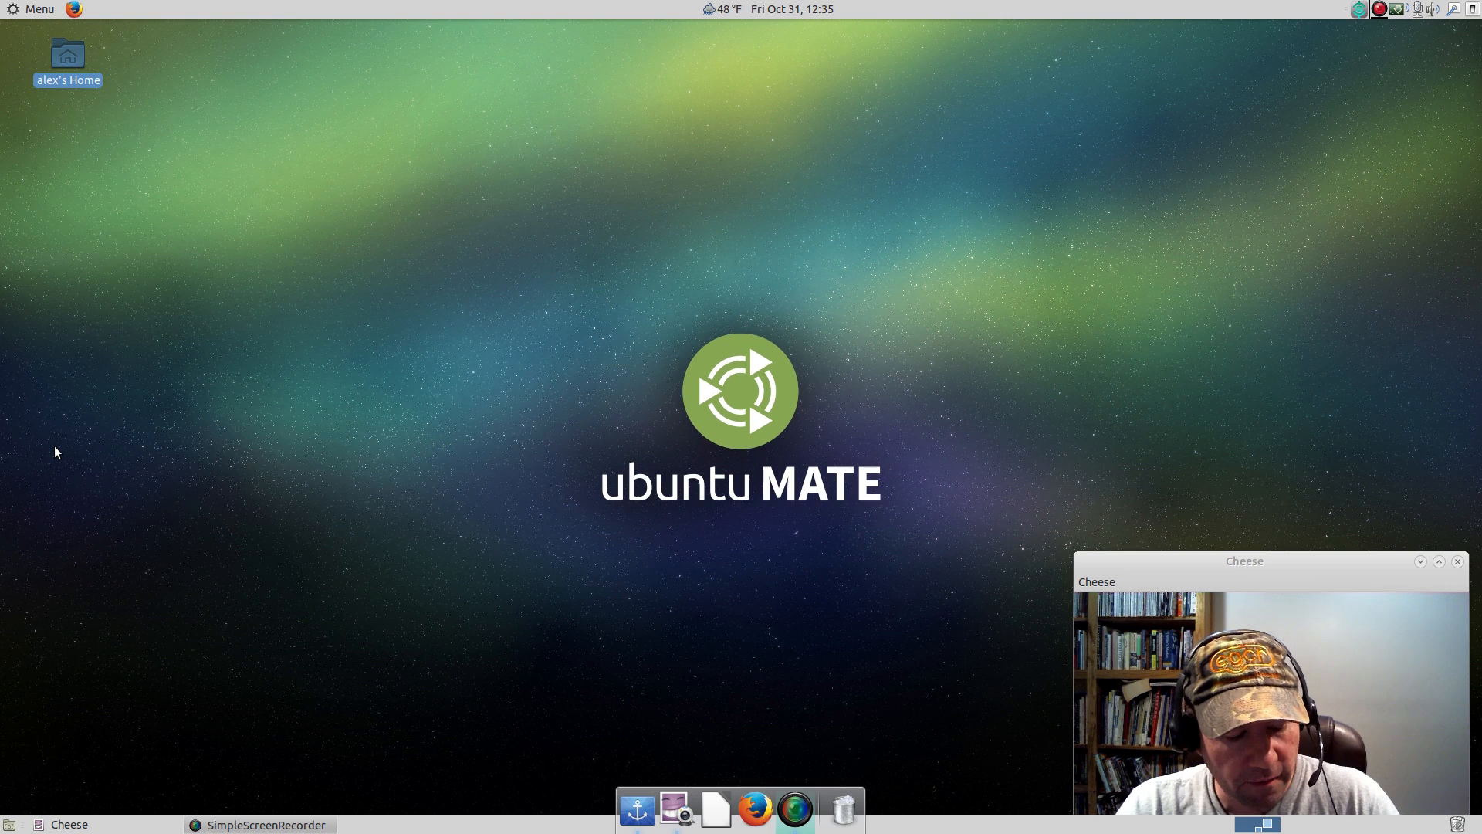
Search for Libre in the Synapse launcher, browse through the matching applications and files, and dismiss the launcher.
key(ctrl+space)
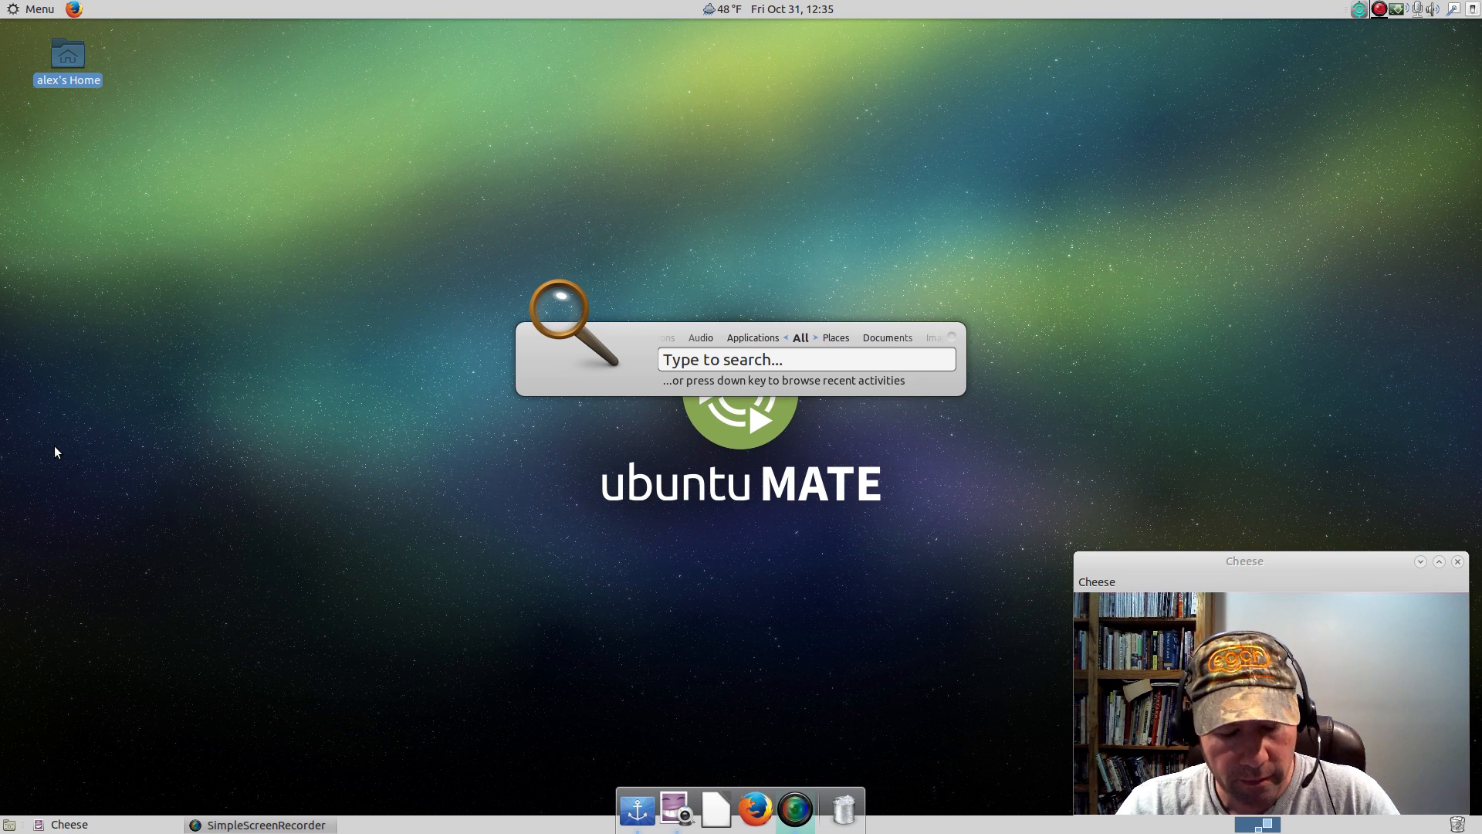
text(LibreOffice)
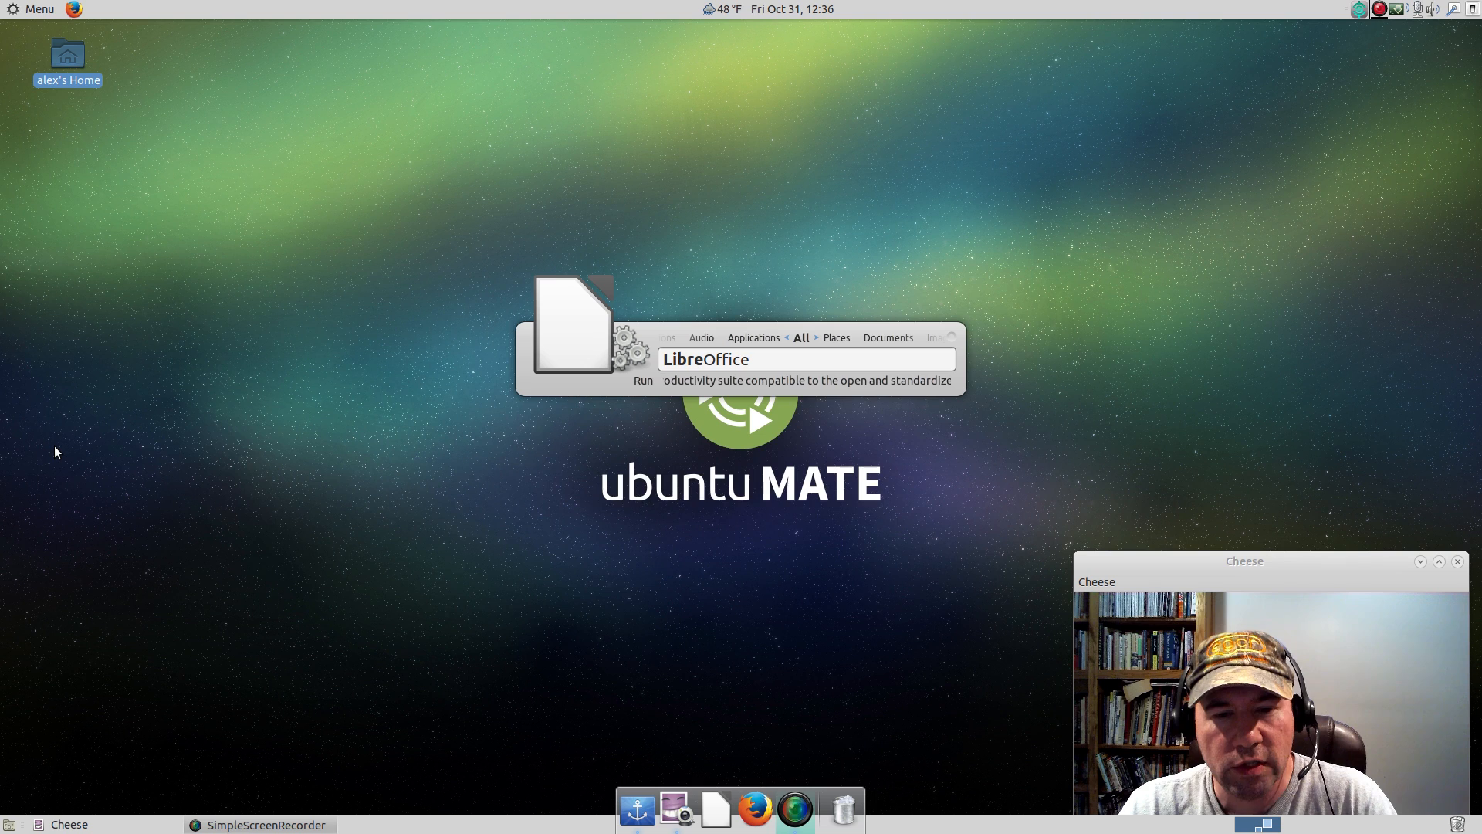
key(Down)
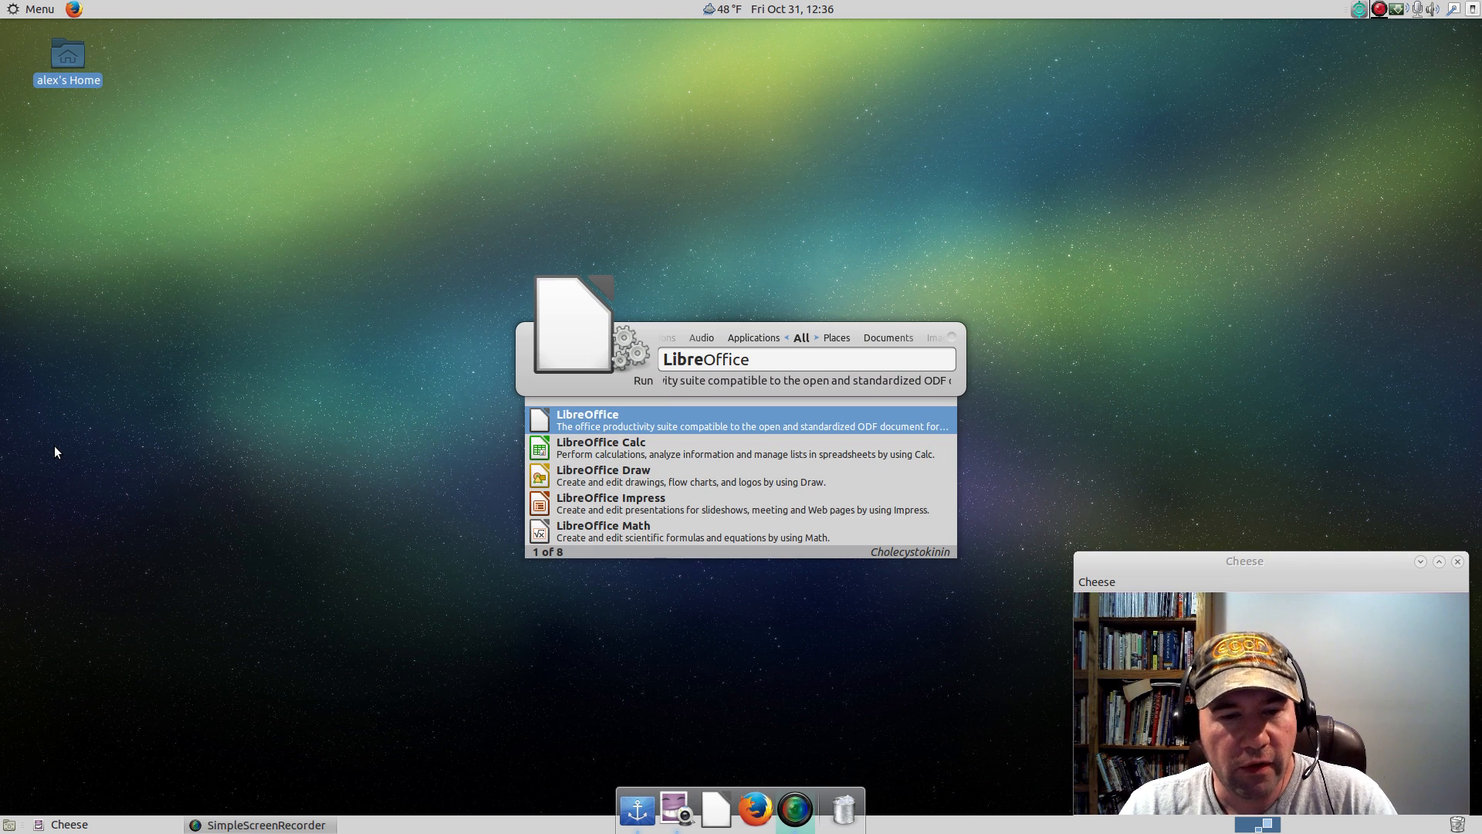
key(Down)
key(Down)
key(Down)
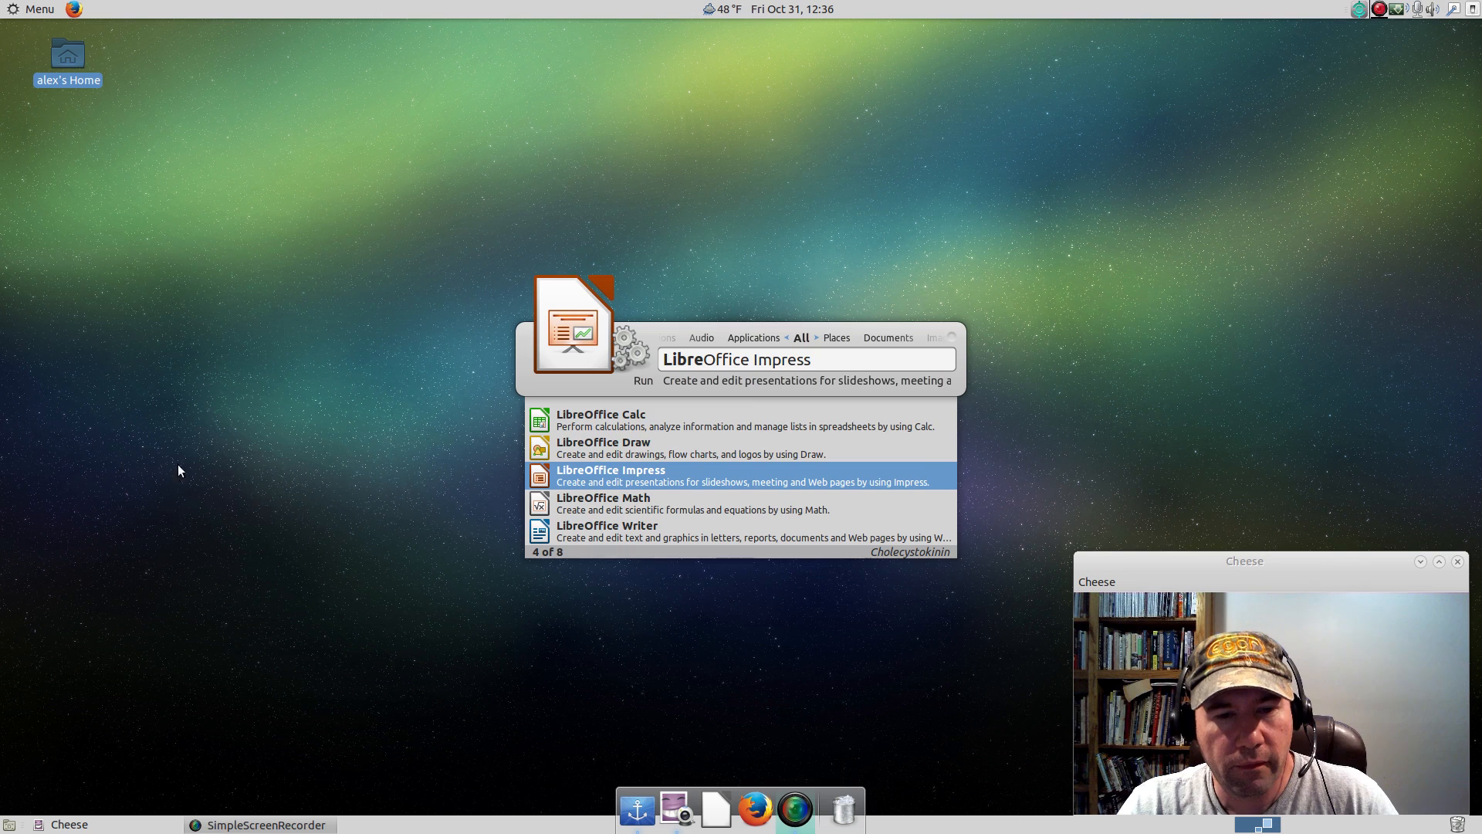
key(Down)
key(Down)
key(Down)
key(Down)
key(Up)
key(Up)
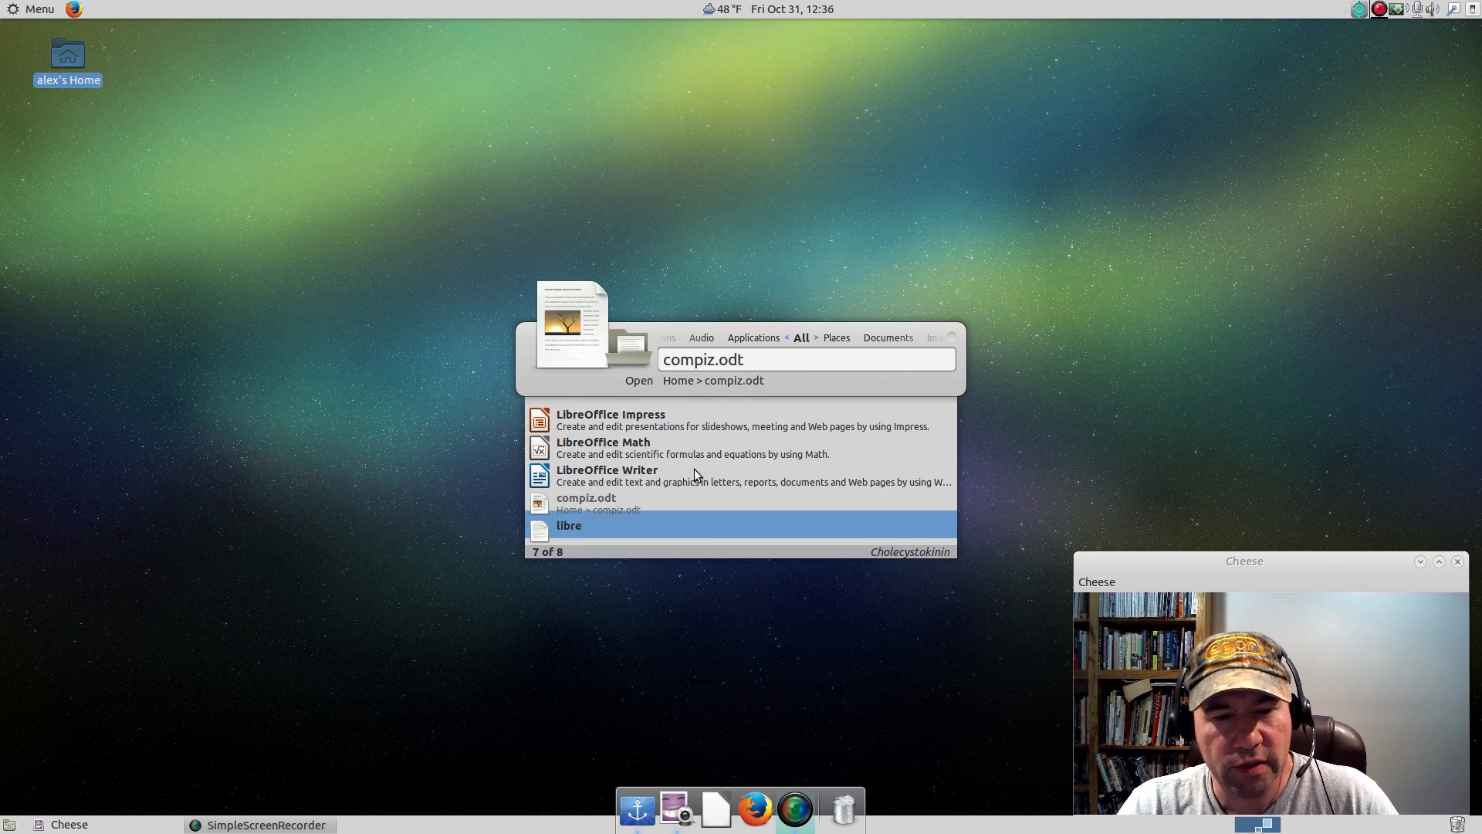
key(Up)
key(Up)
key(Up)
key(Escape)
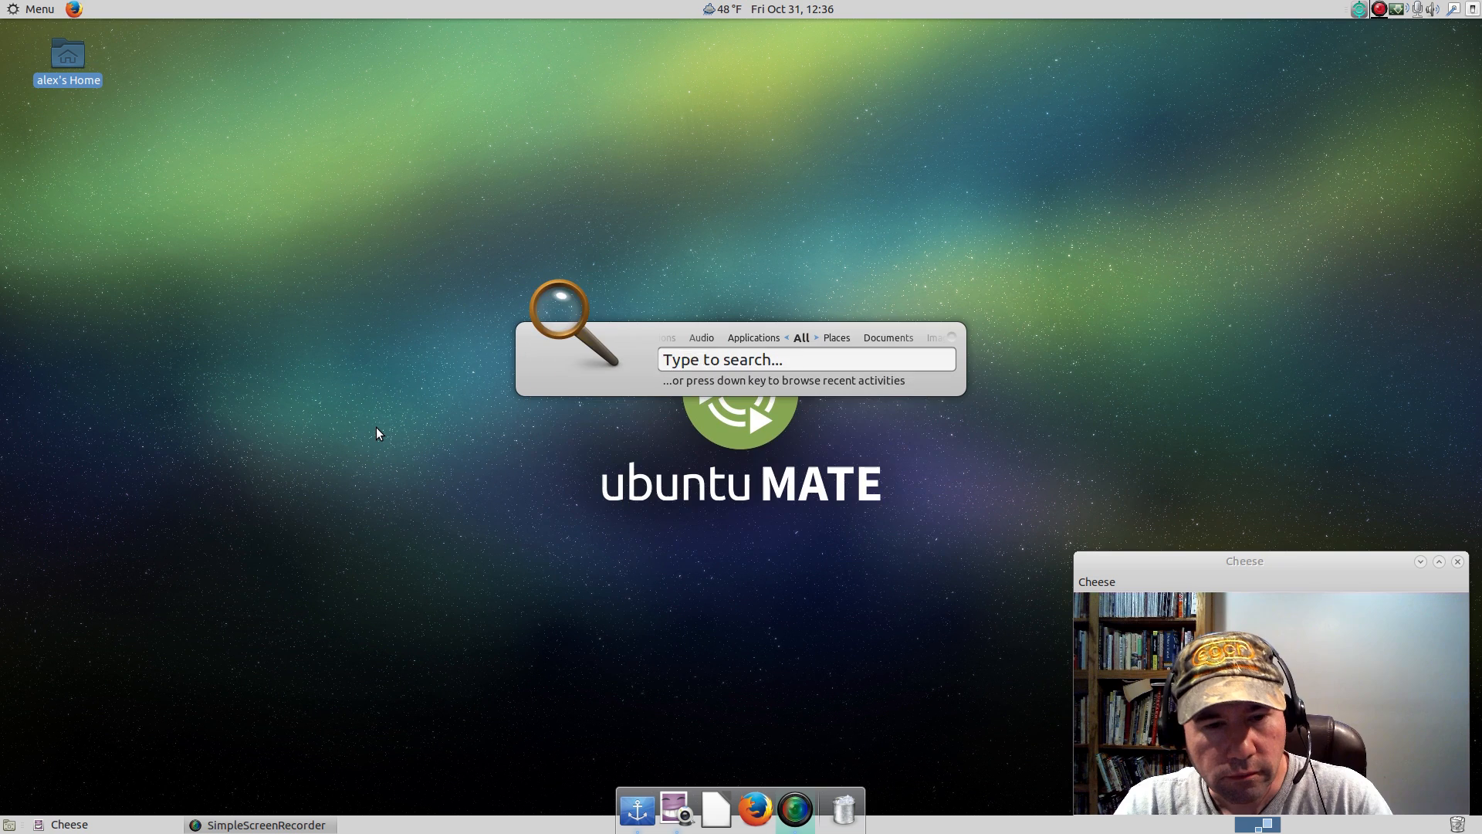
key(Escape)
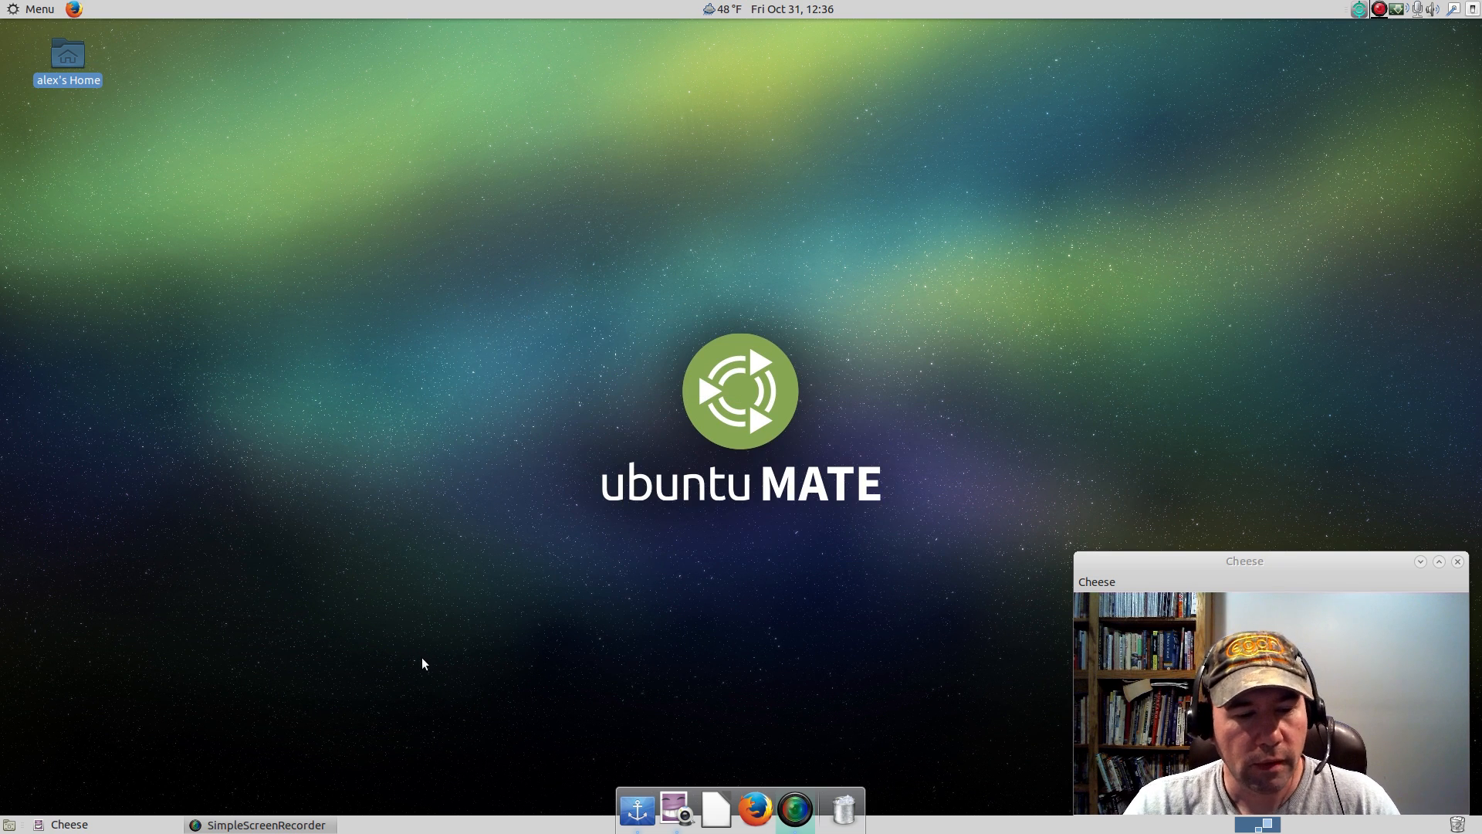
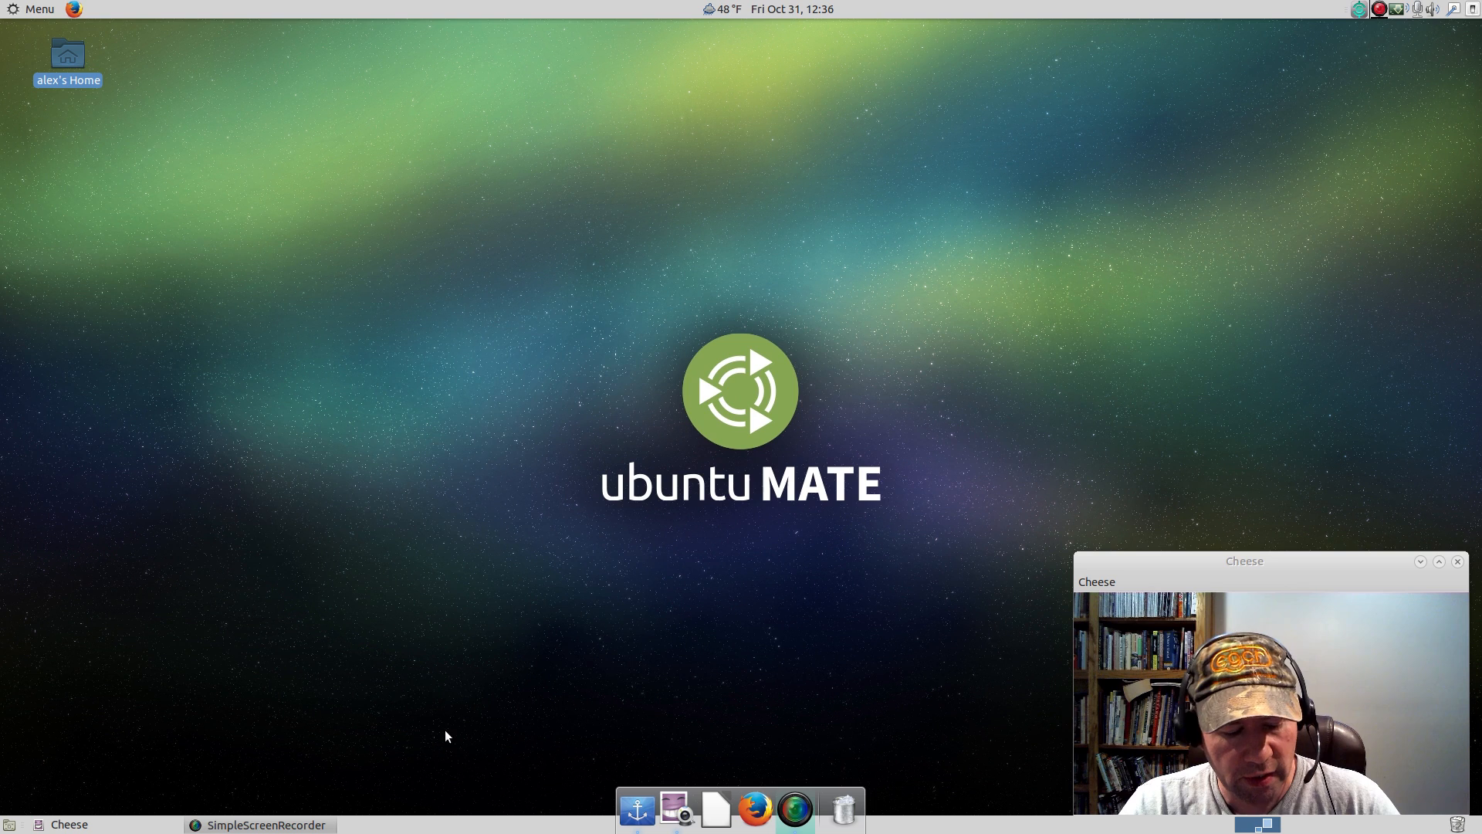
Bring up the Synapse launcher once more and dismiss it.
key(ctrl+space)
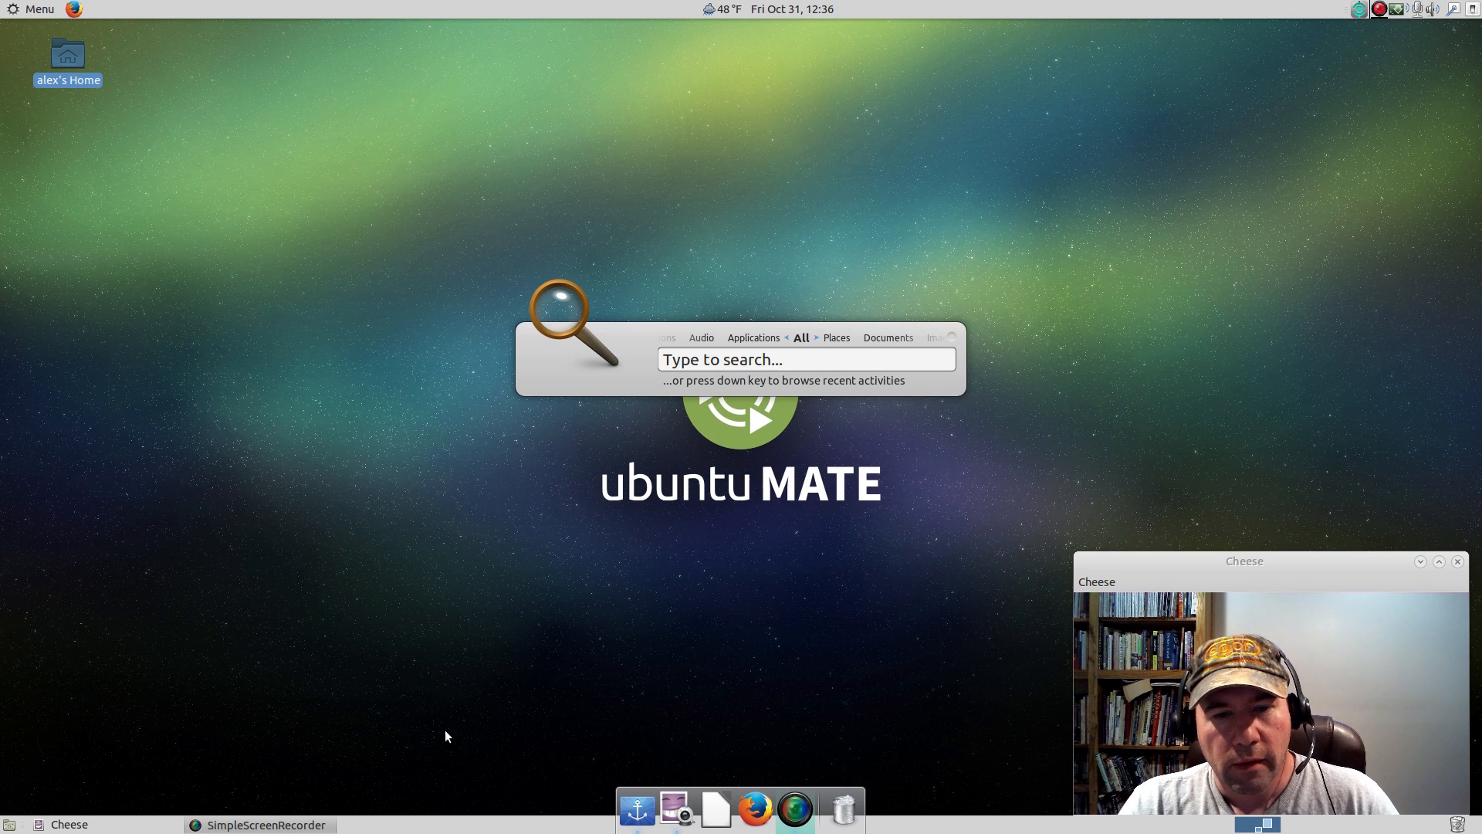
key(Escape)
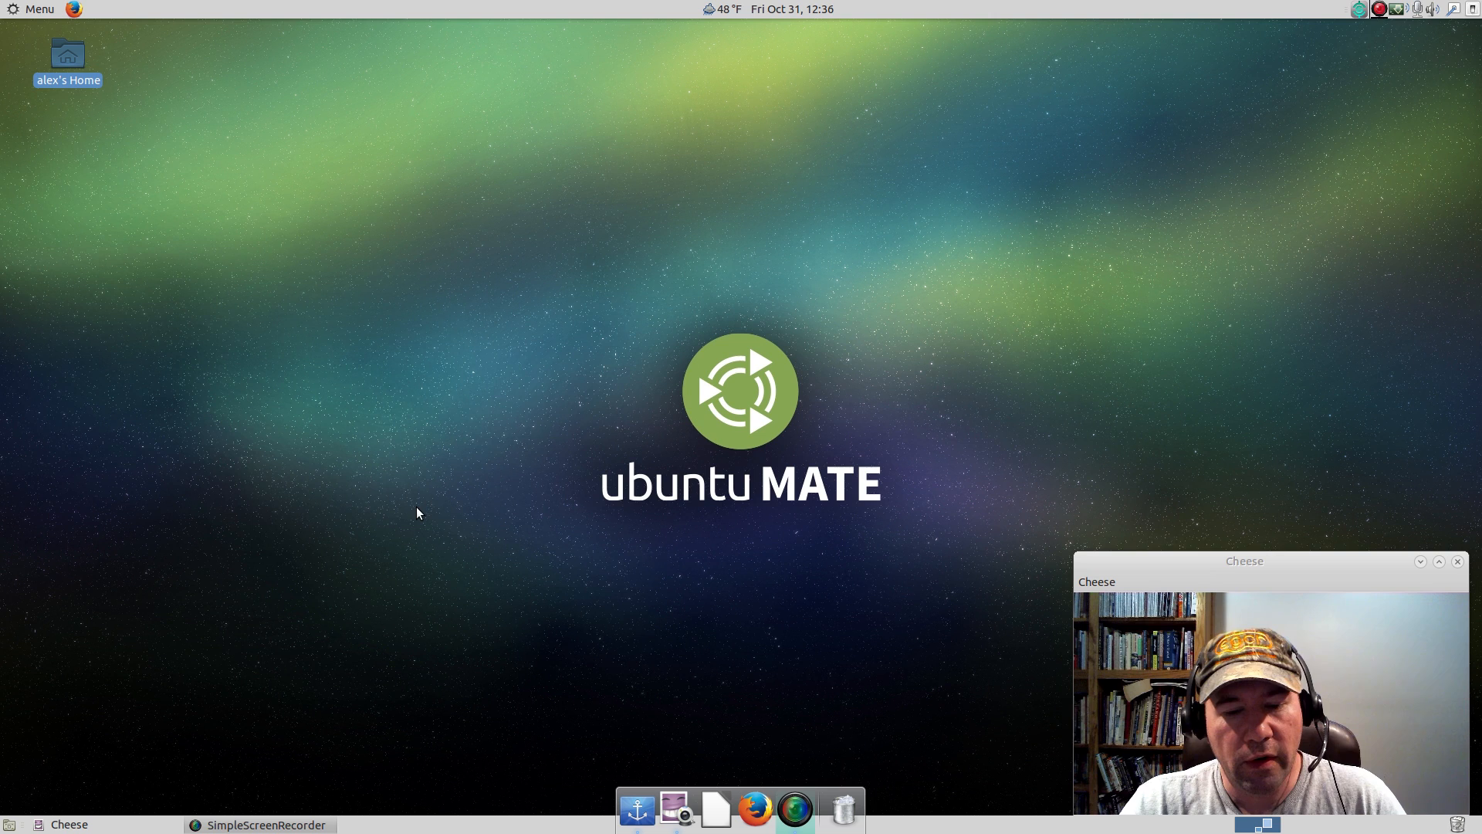
Search the applications menu for startup, open Startup Applications, and move its window away from the centre of the desktop.
click(40, 9)
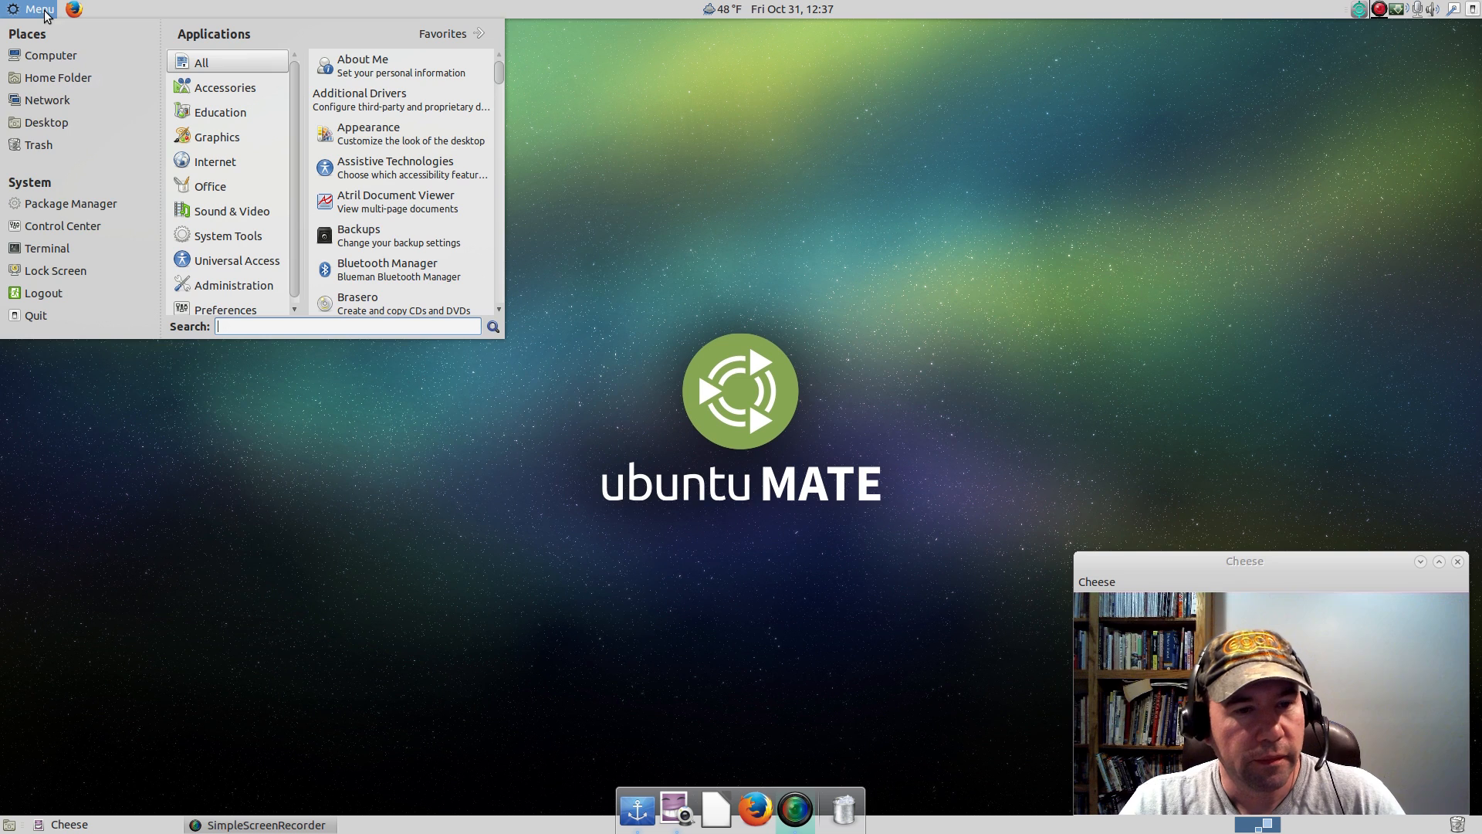
text(startup)
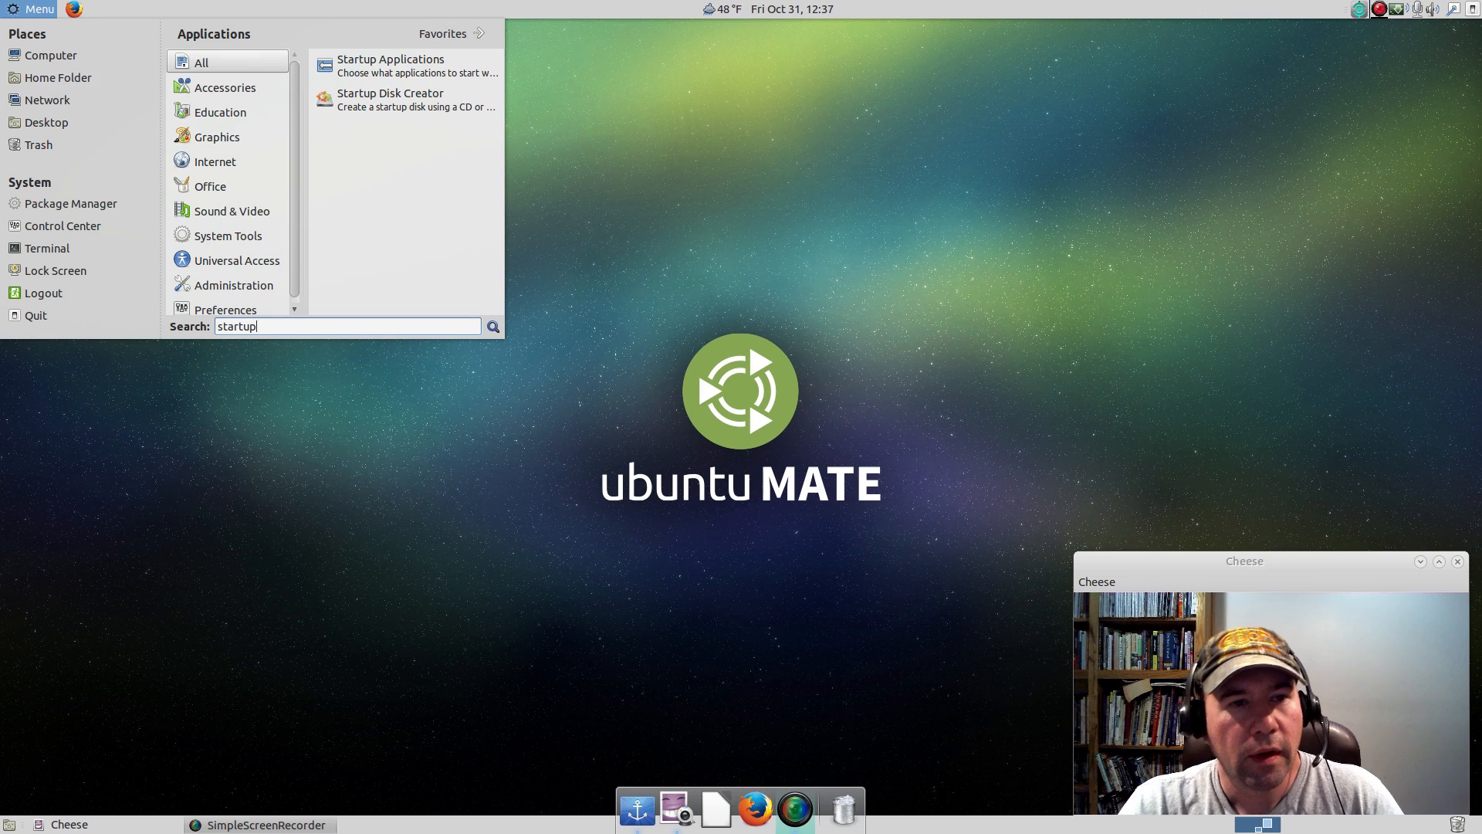
click(350, 58)
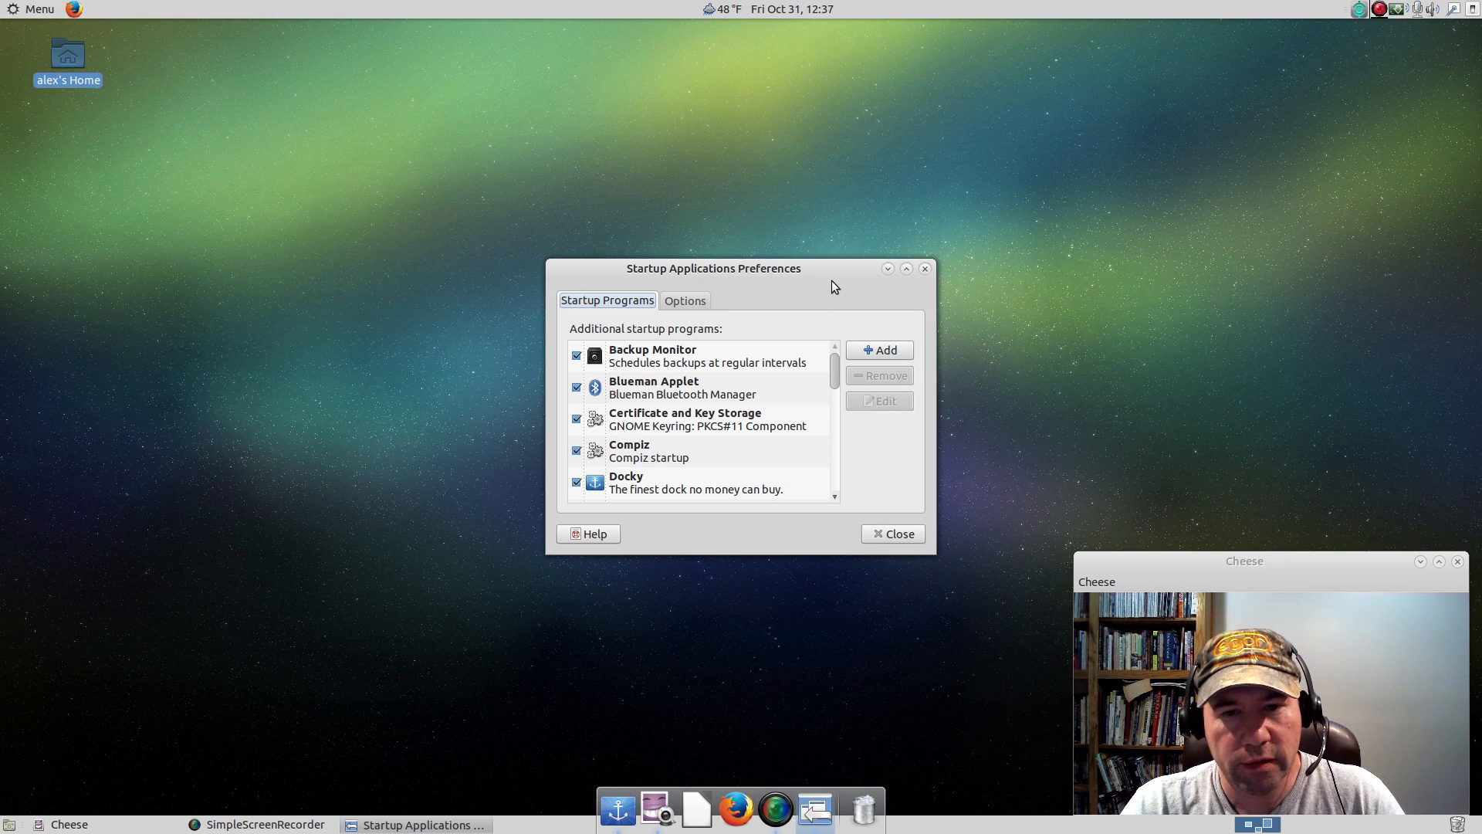
drag(778, 270, 957, 125)
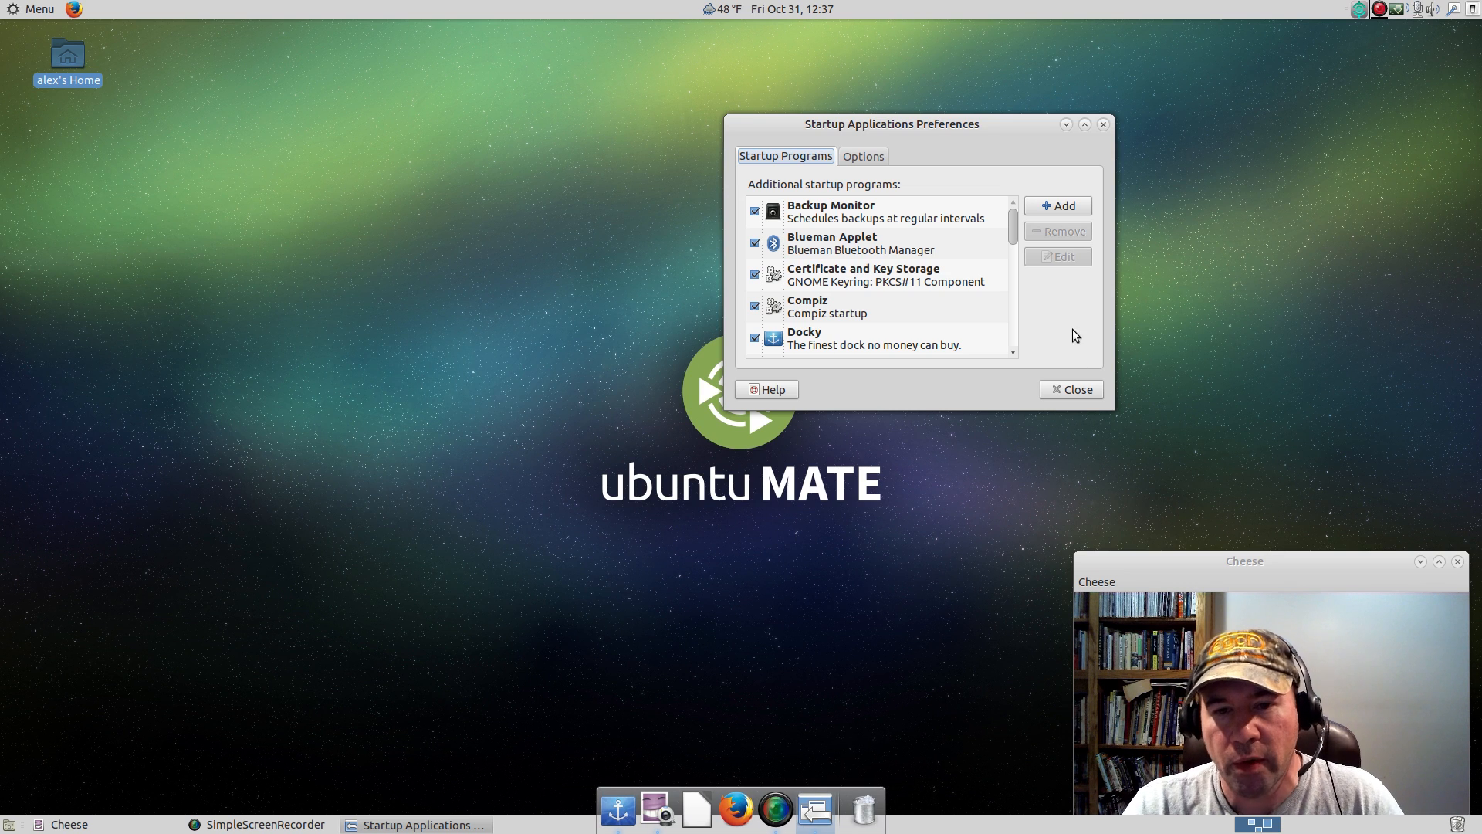
Begin a new startup program entry with the name Docky and the comment Dock.
click(1051, 207)
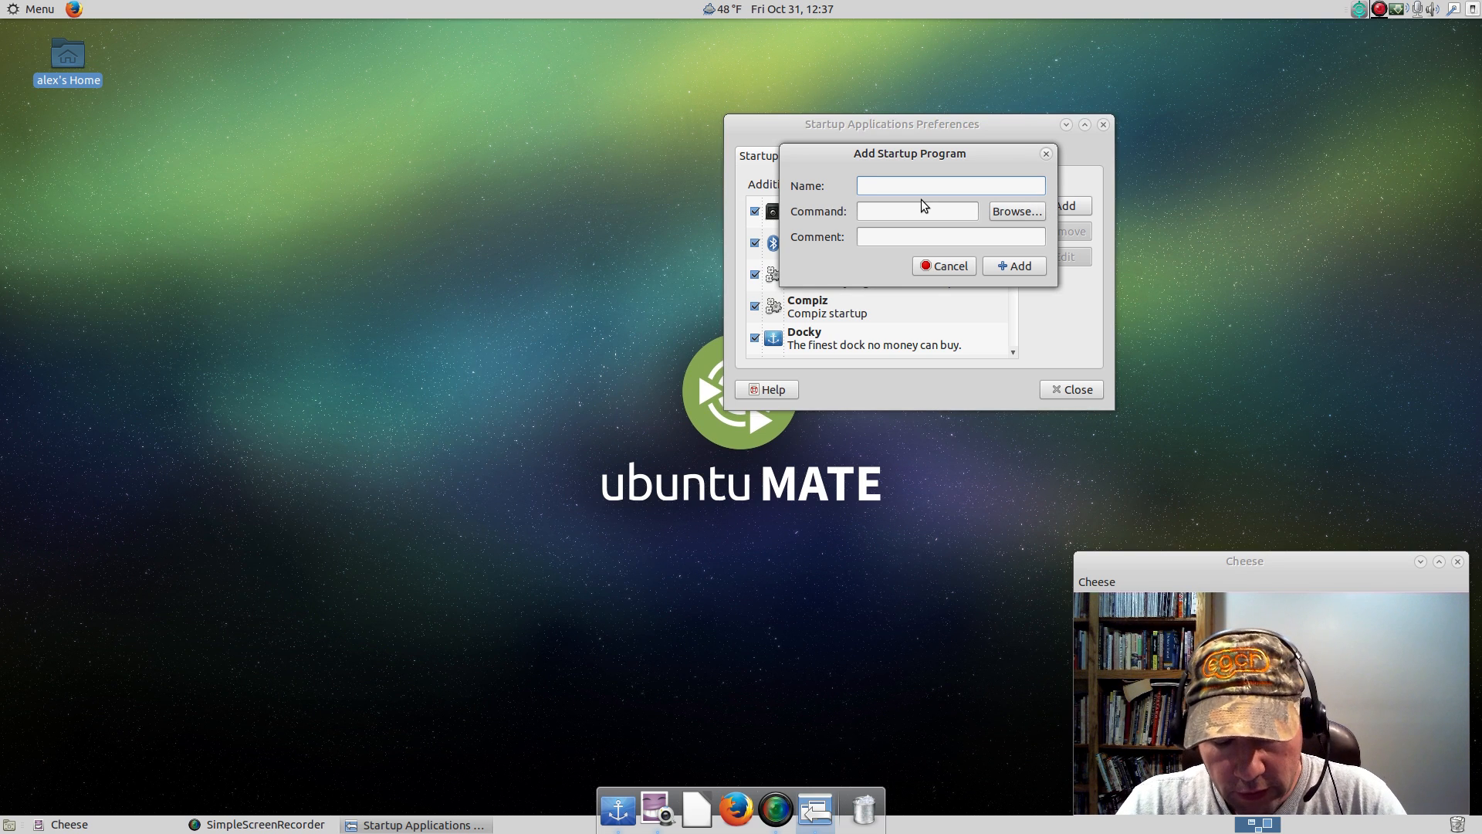
text(Docky)
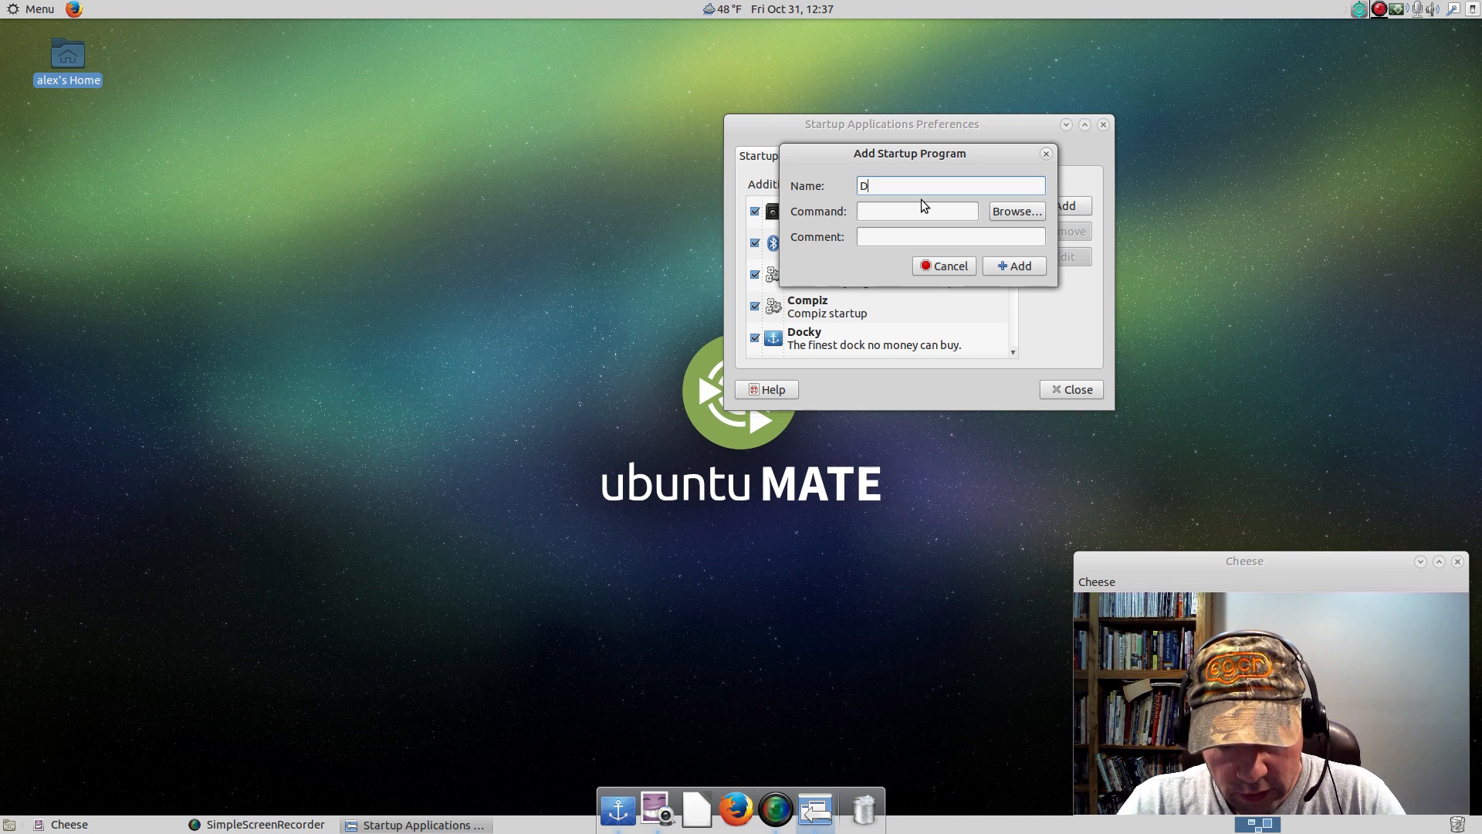
click(891, 232)
text(D)
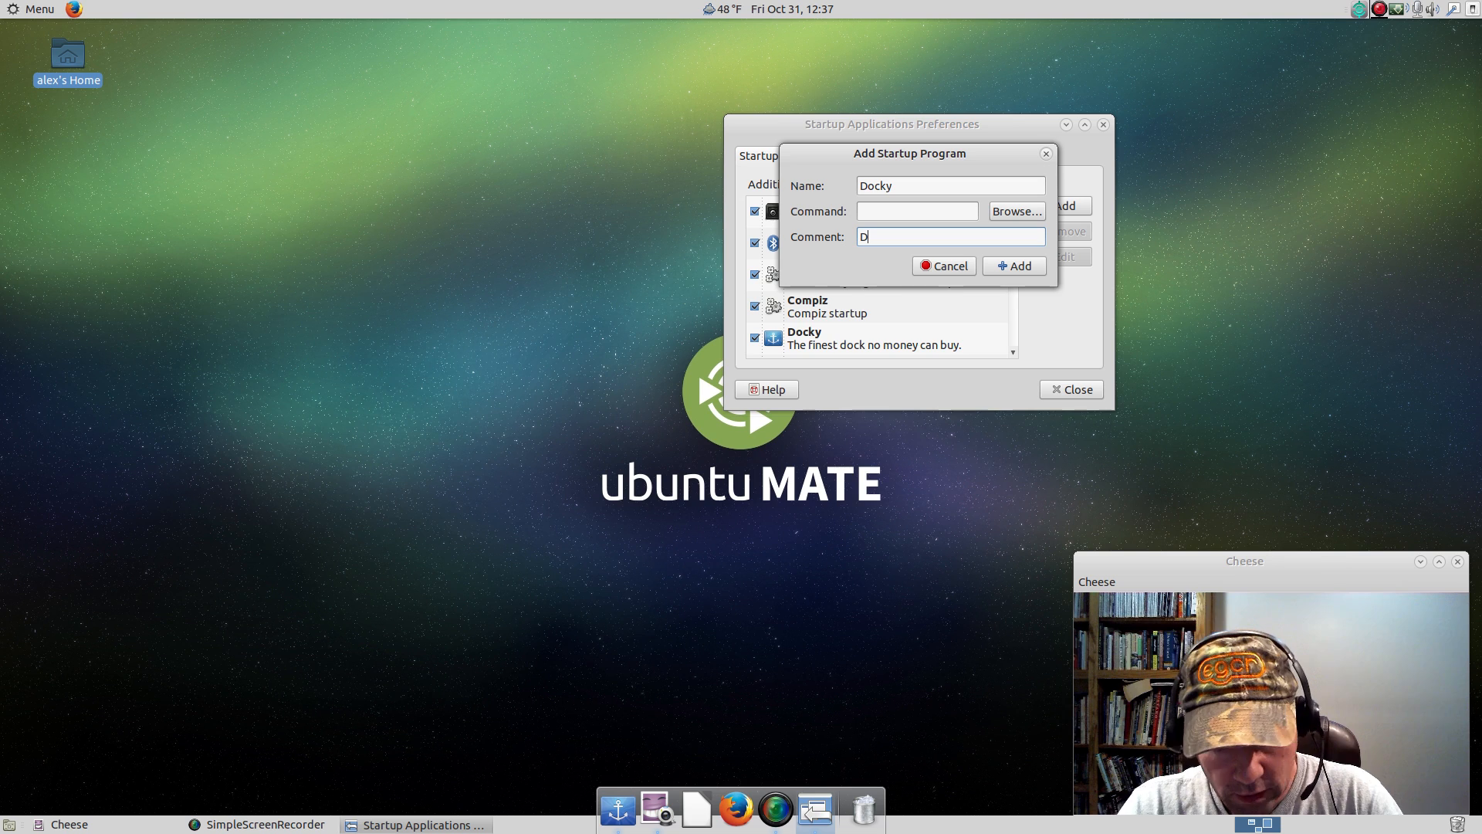
text(ock)
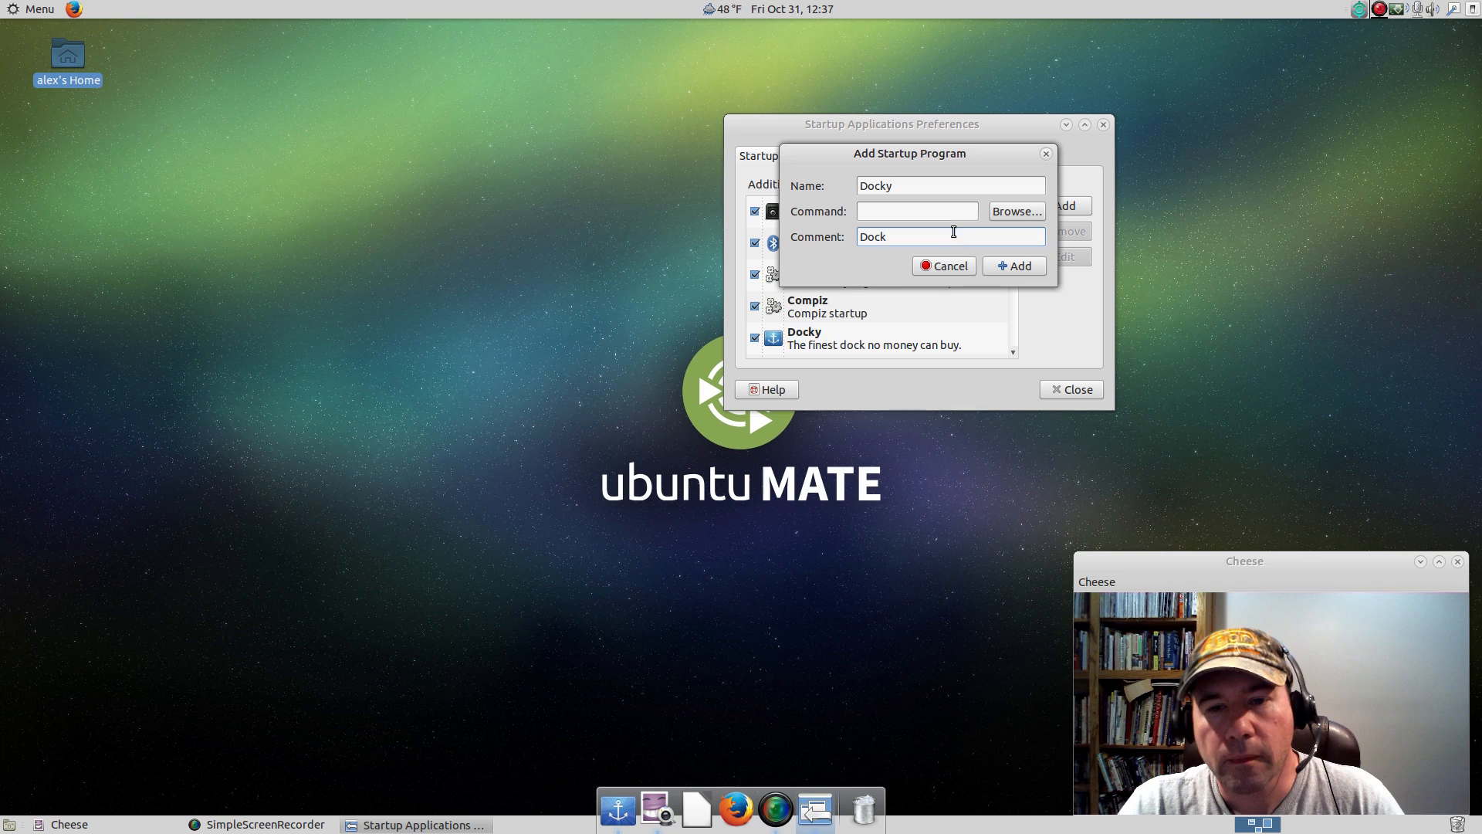
click(943, 211)
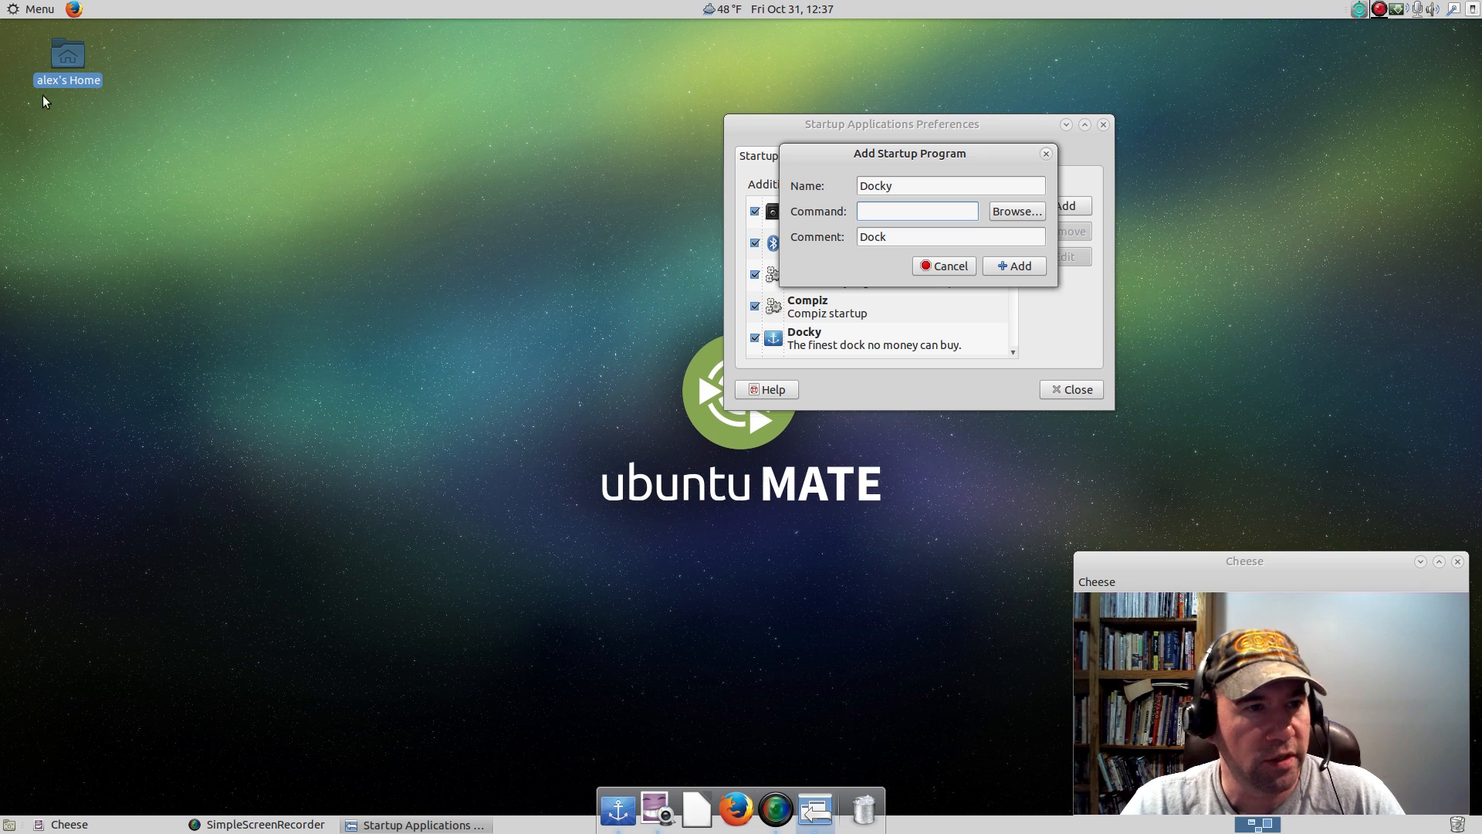
Open the home folder in the file manager and navigate to /usr/share/applications.
double_click(68, 49)
drag(247, 98, 125, 74)
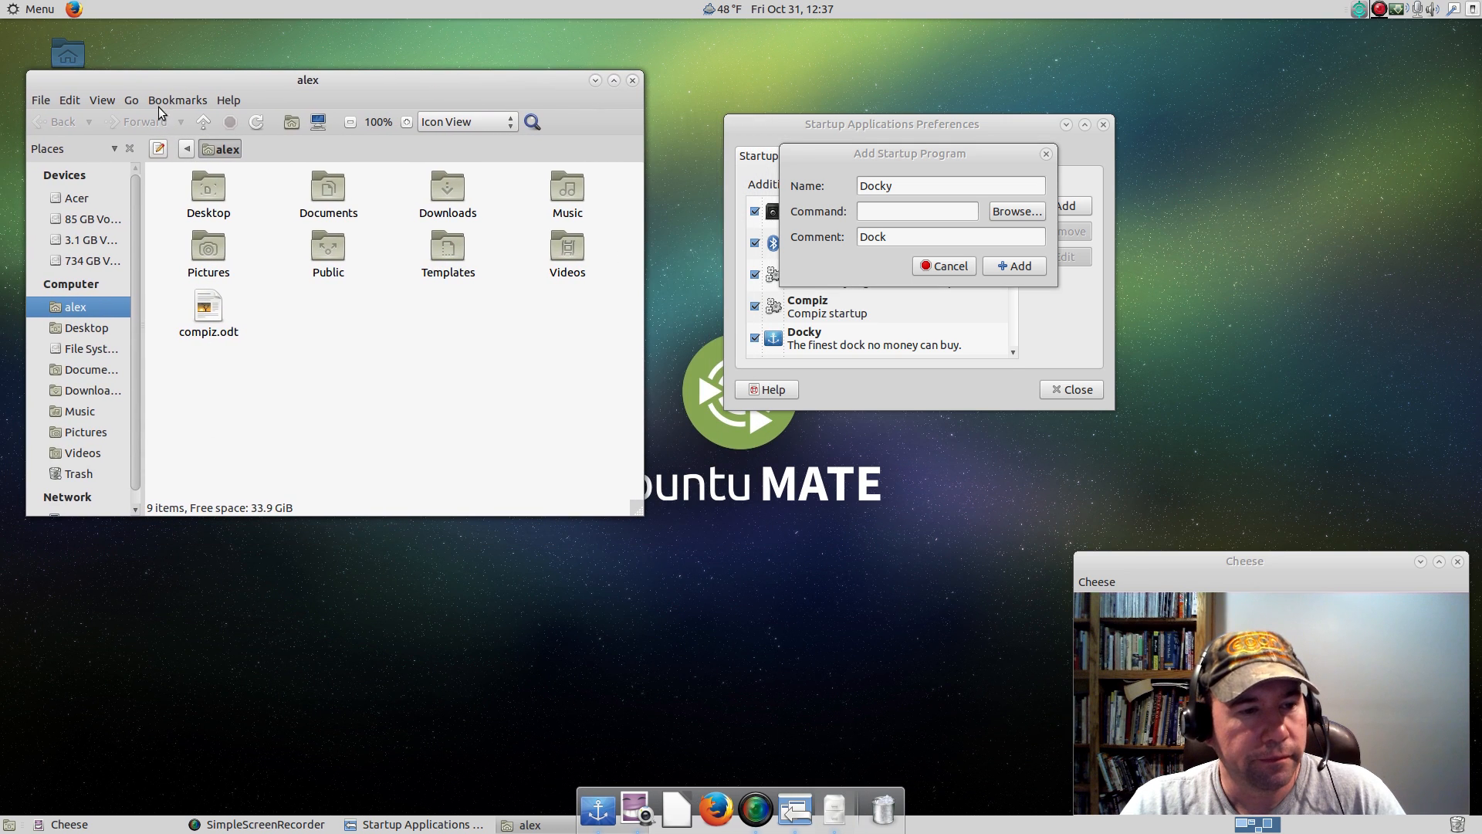
click(91, 348)
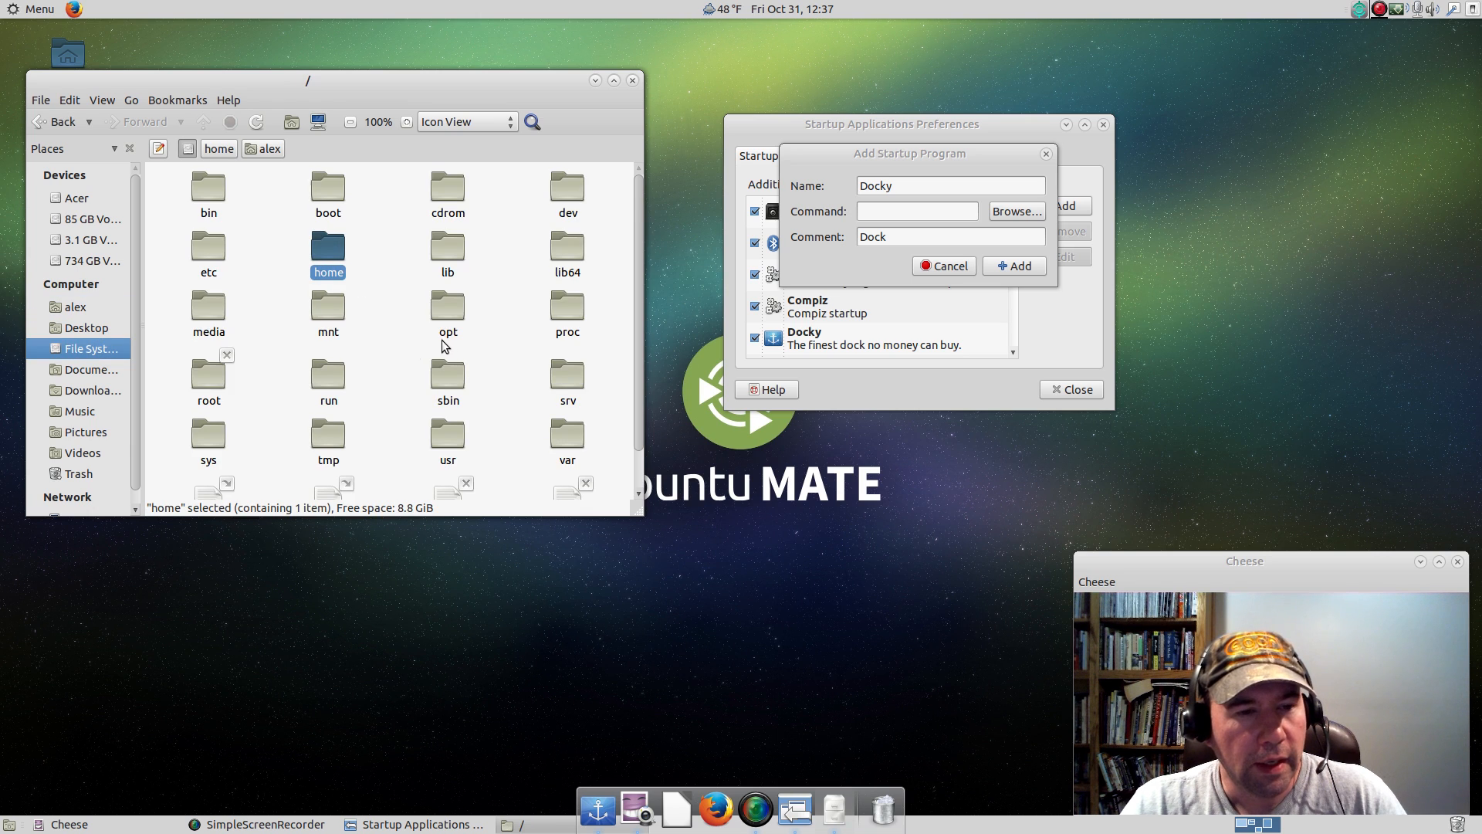
scroll(447, 340, down, 1)
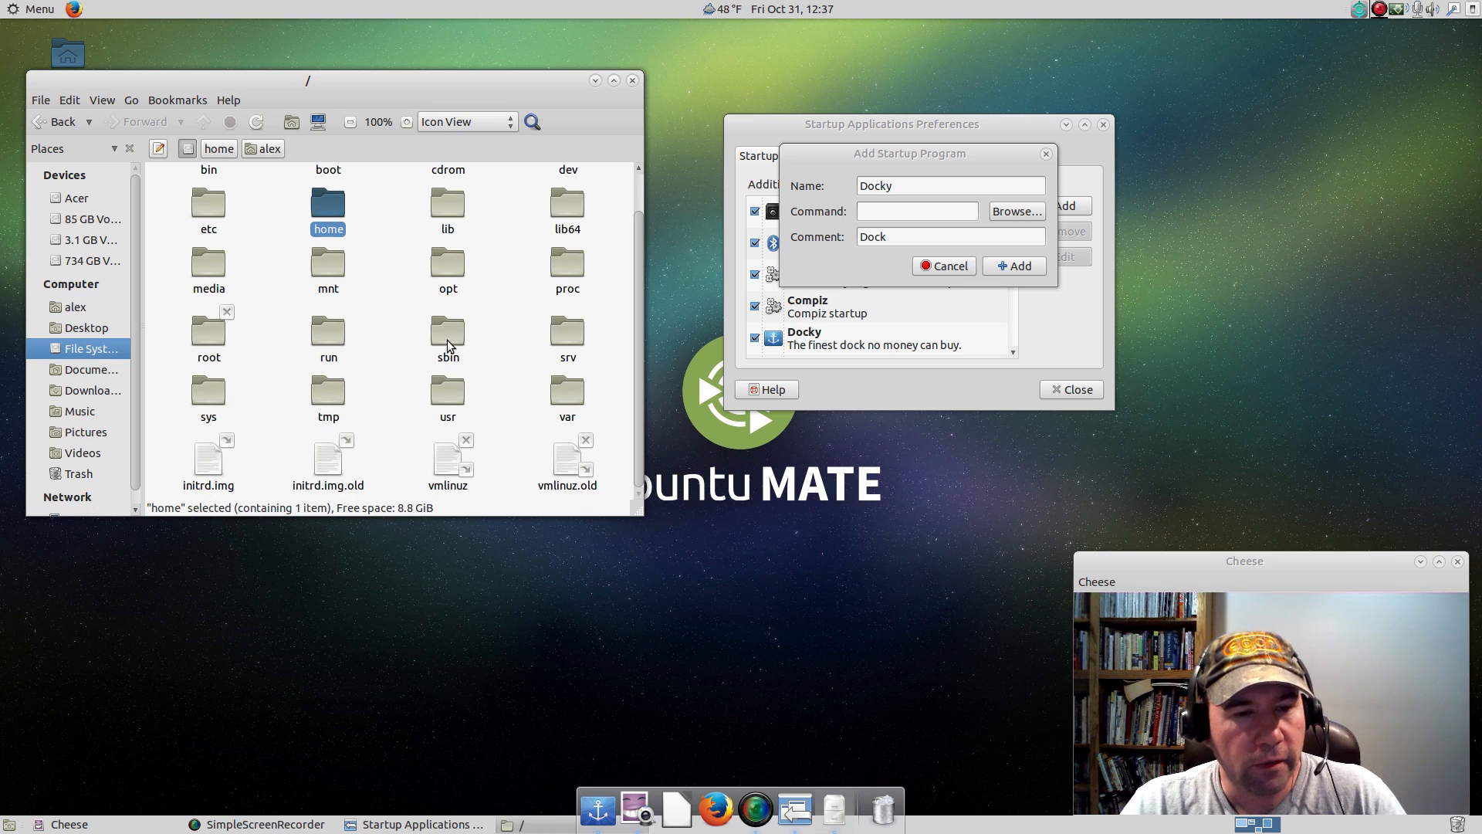
double_click(444, 392)
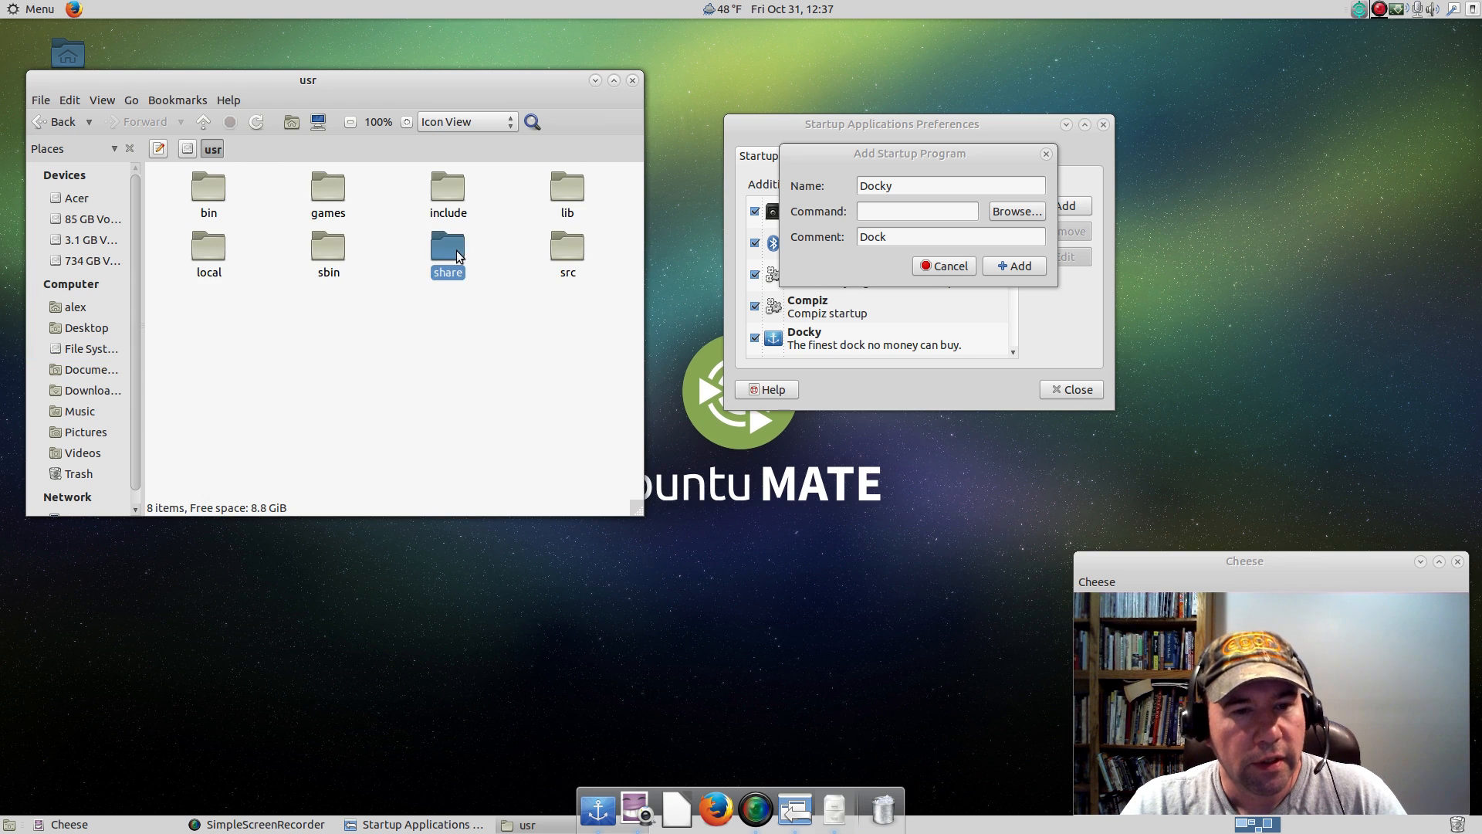
double_click(456, 250)
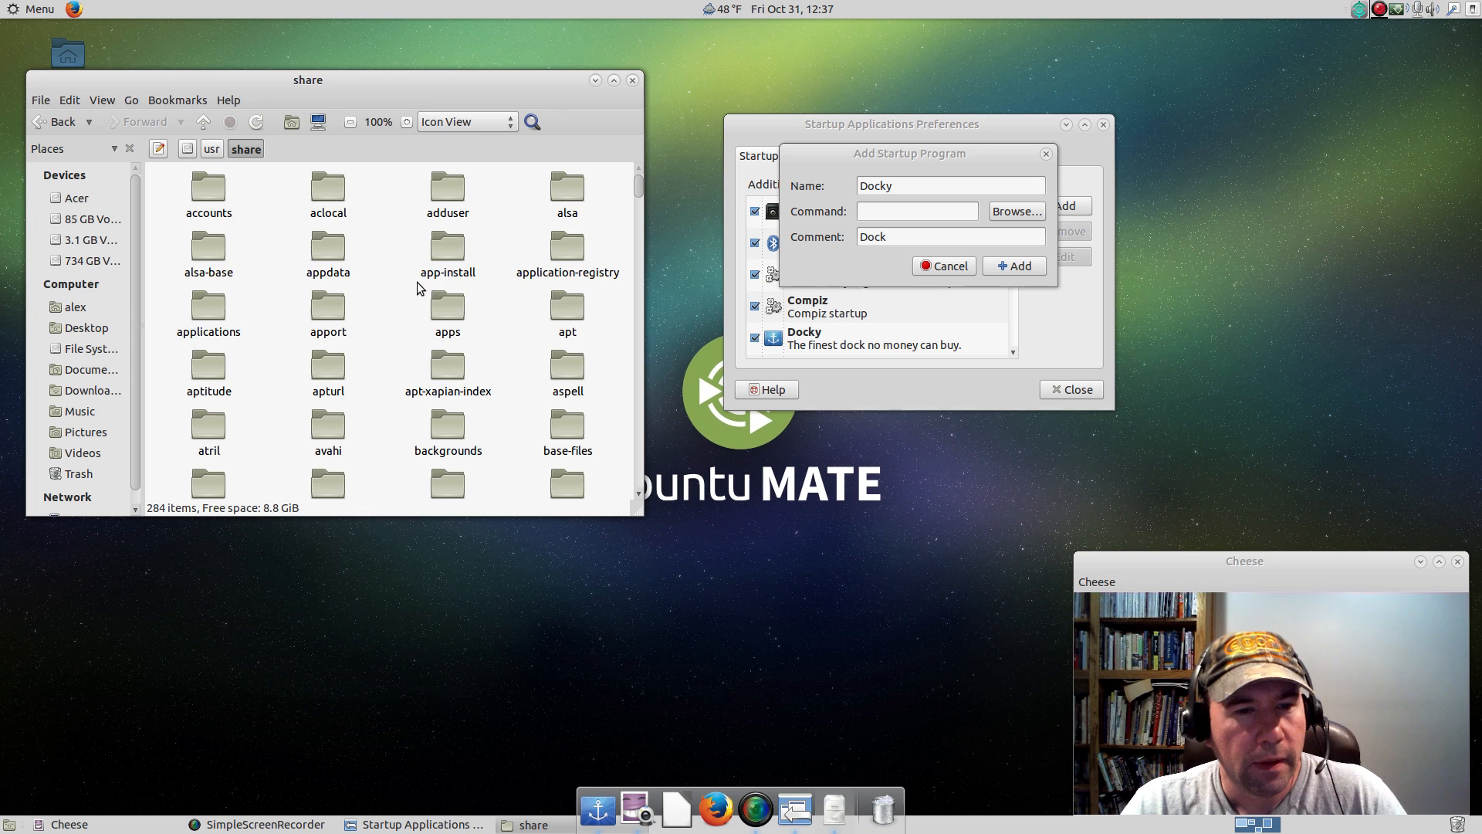
double_click(212, 304)
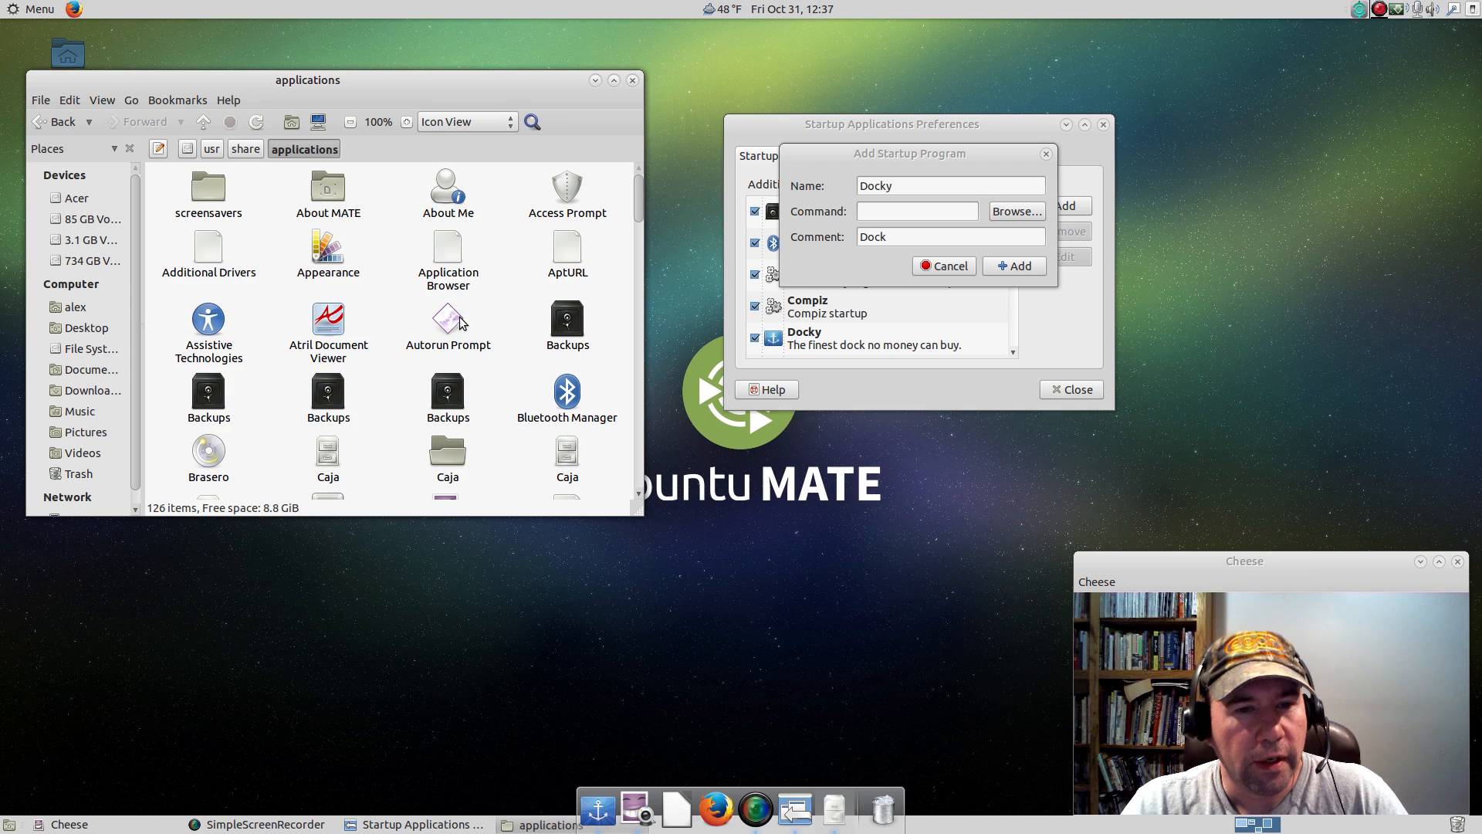
Find the Docky launcher in the applications folder and open its properties, keeping the startup program form in view.
scroll(463, 324, down, 5)
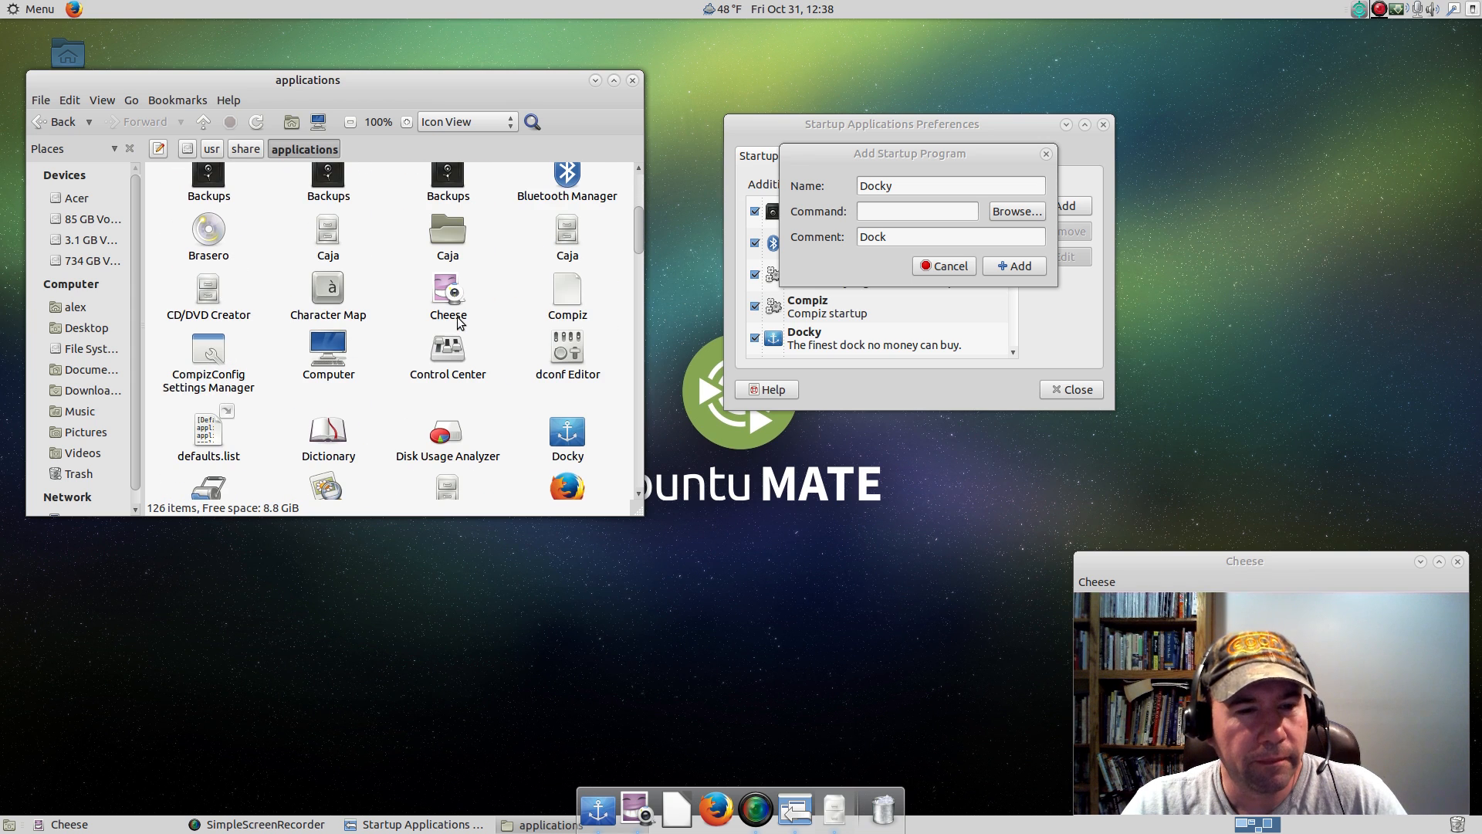
scroll(455, 316, down, 3)
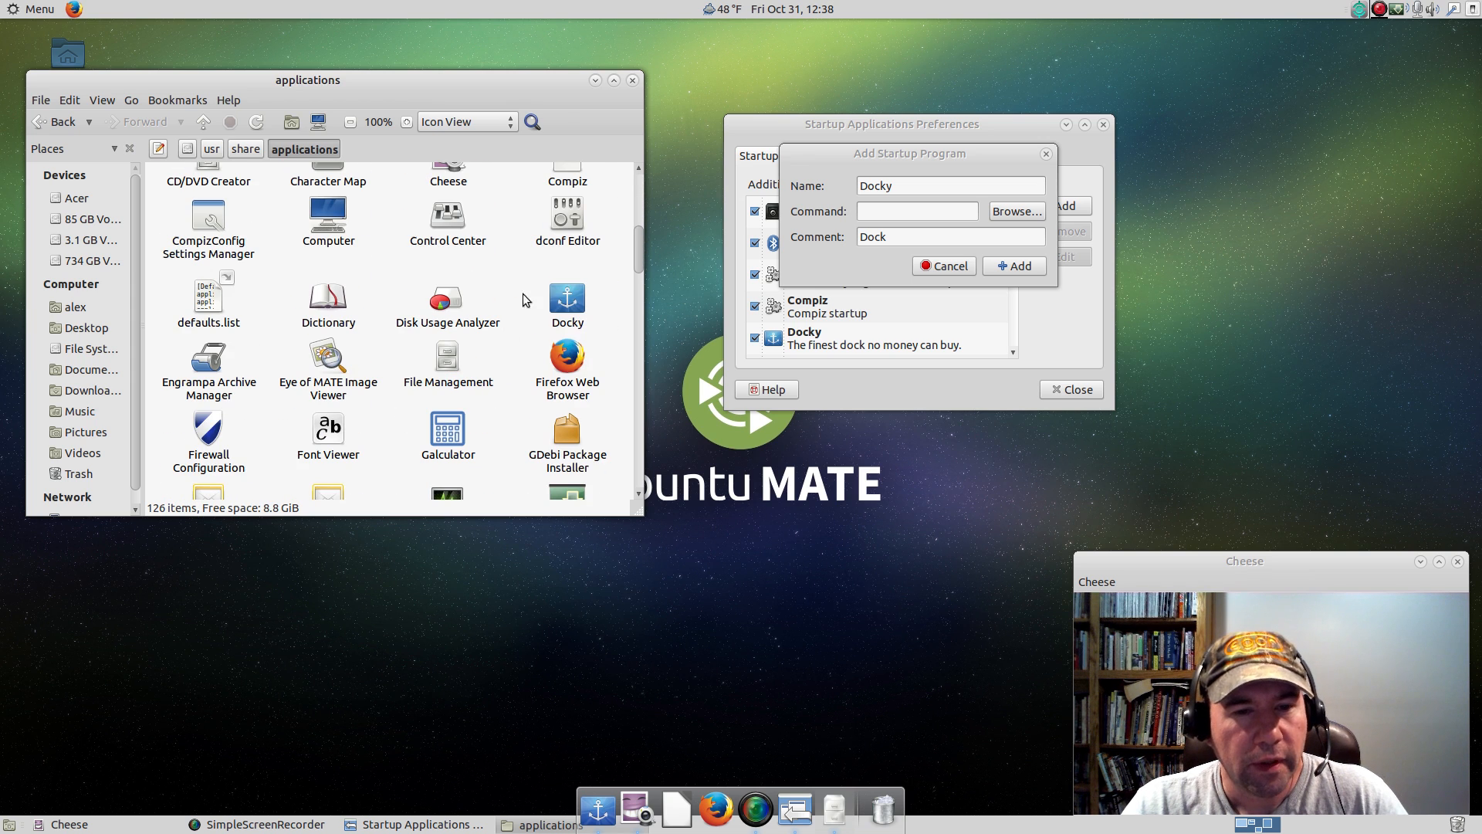
click(569, 298)
right_click(573, 298)
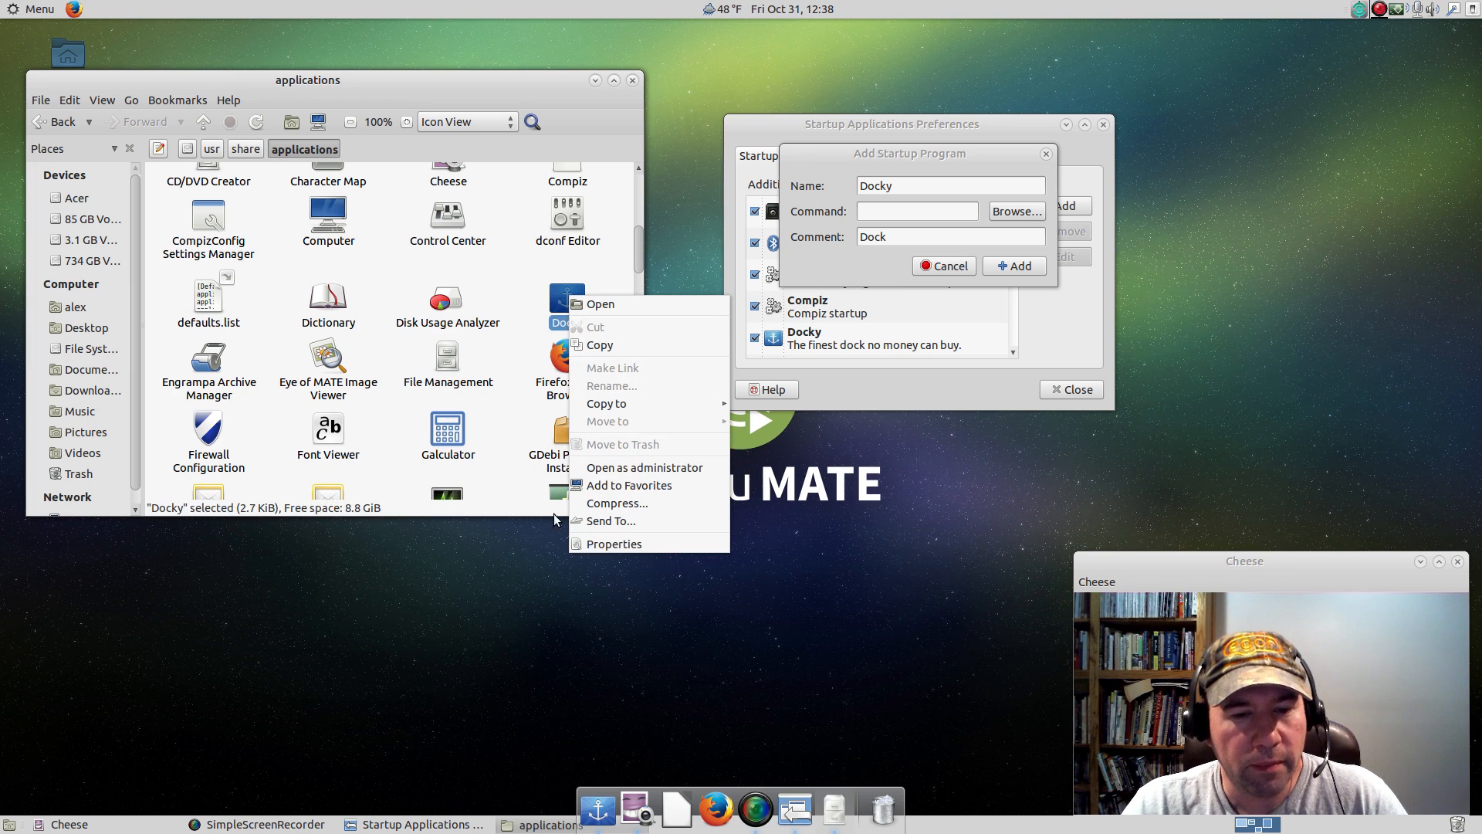
click(580, 544)
drag(633, 233, 428, 282)
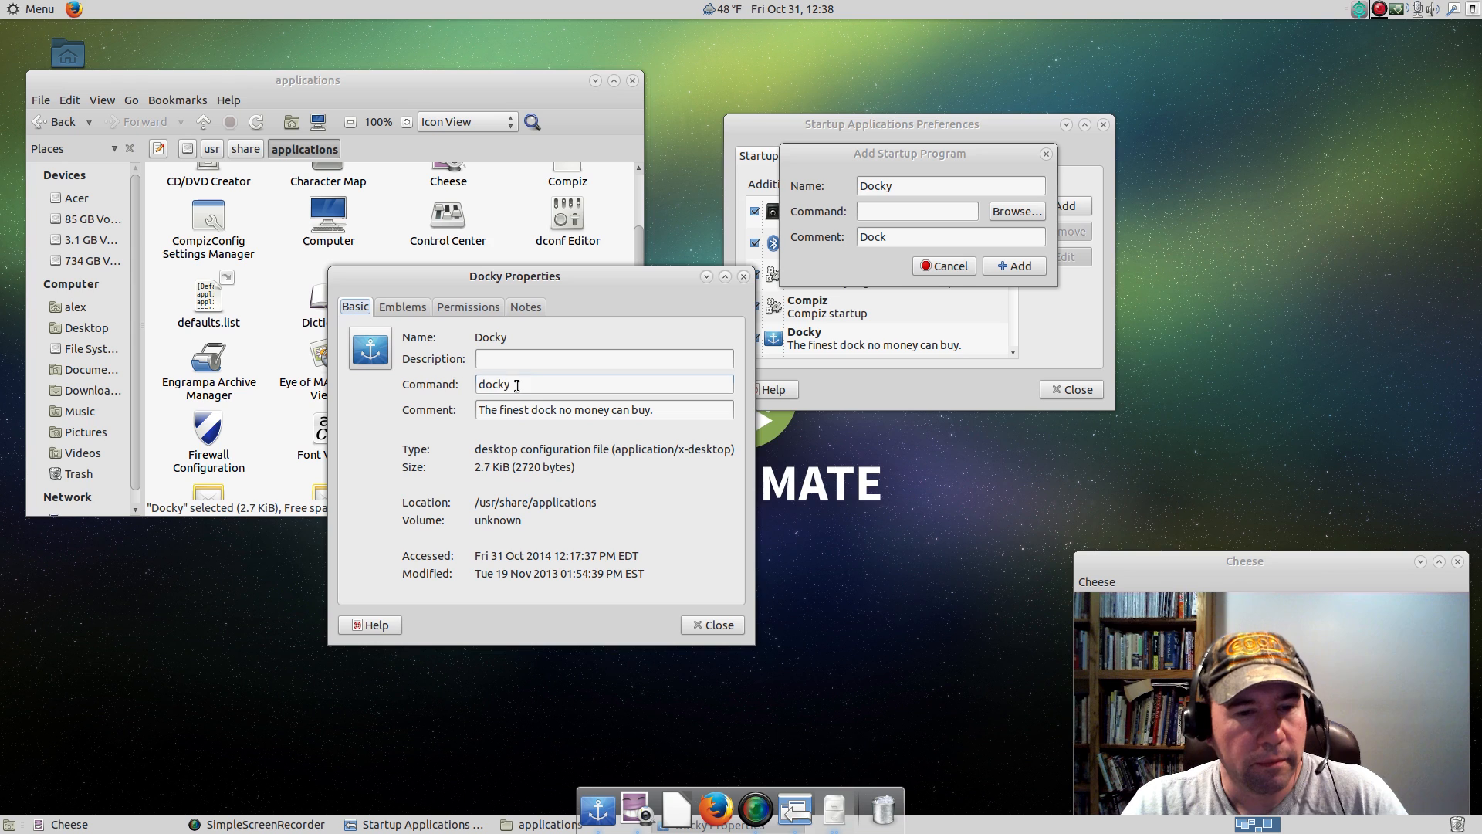
Copy the command docky from the launcher's properties into the new startup entry's command and add the entry.
drag(513, 385, 457, 386)
right_click(490, 390)
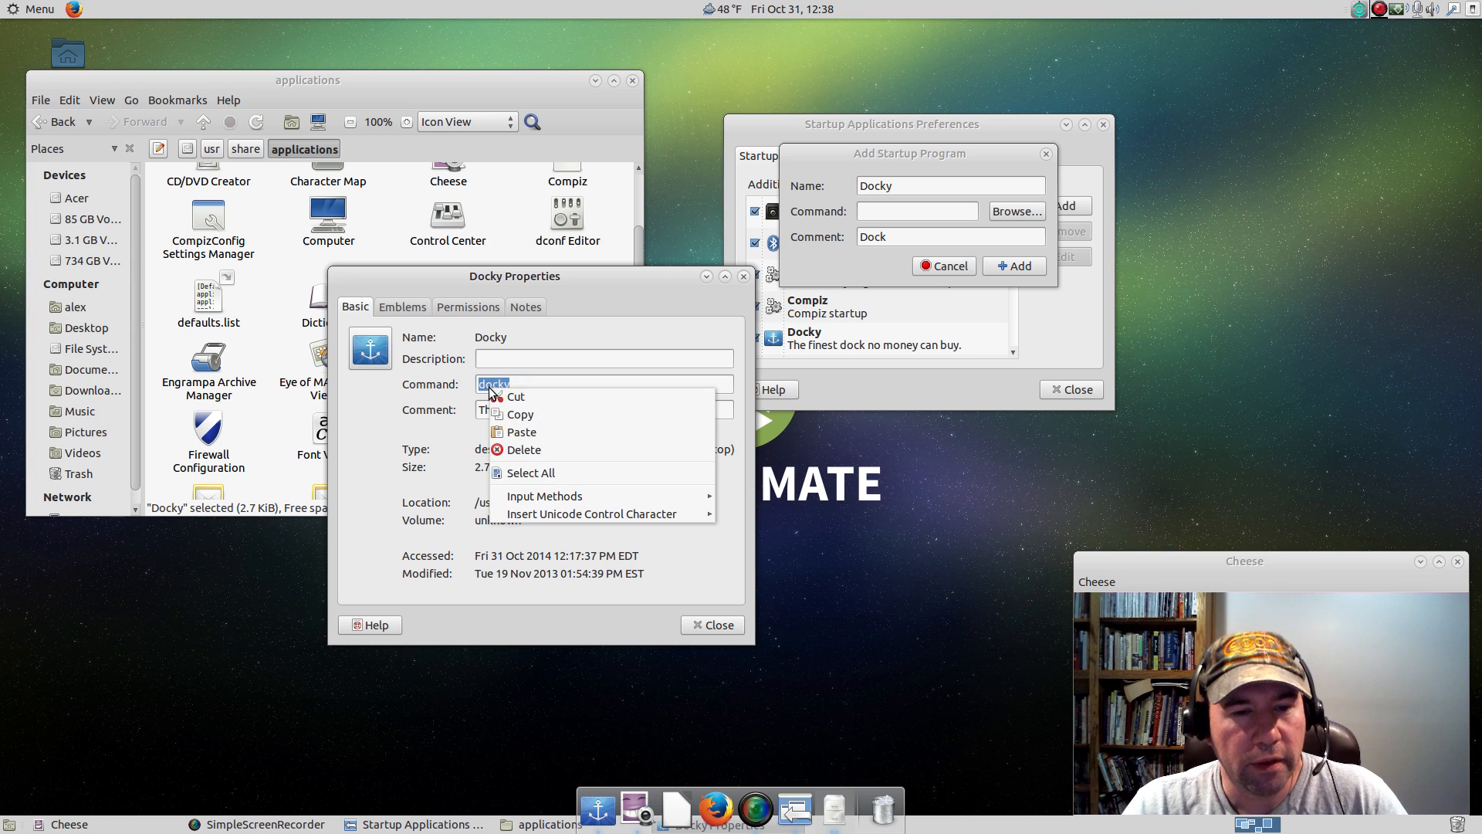
click(517, 413)
right_click(873, 211)
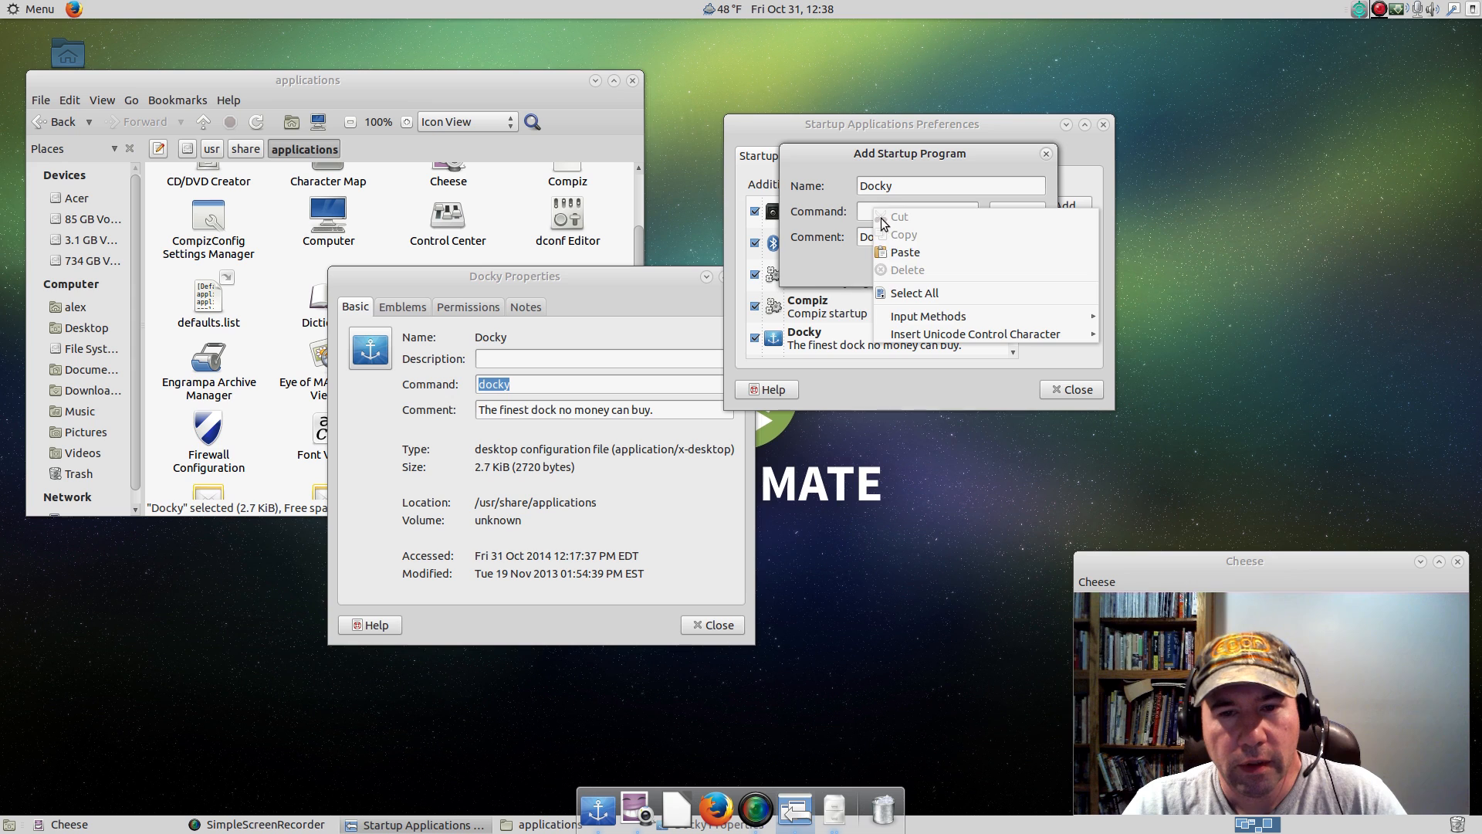
click(888, 253)
click(1007, 266)
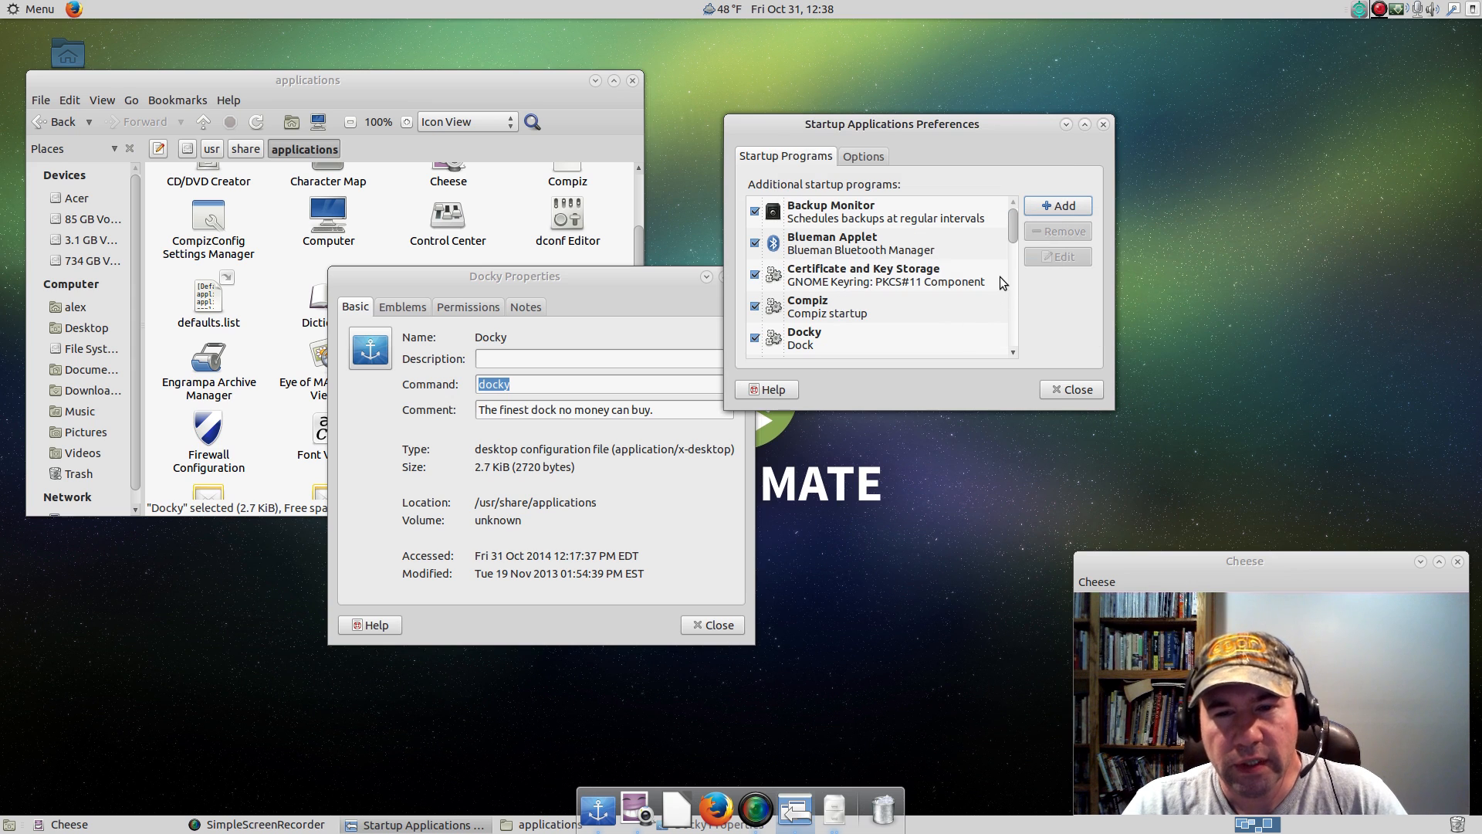
Begin another startup program entry with the name Synapse and the comment Keyboard Launcher.
click(1055, 207)
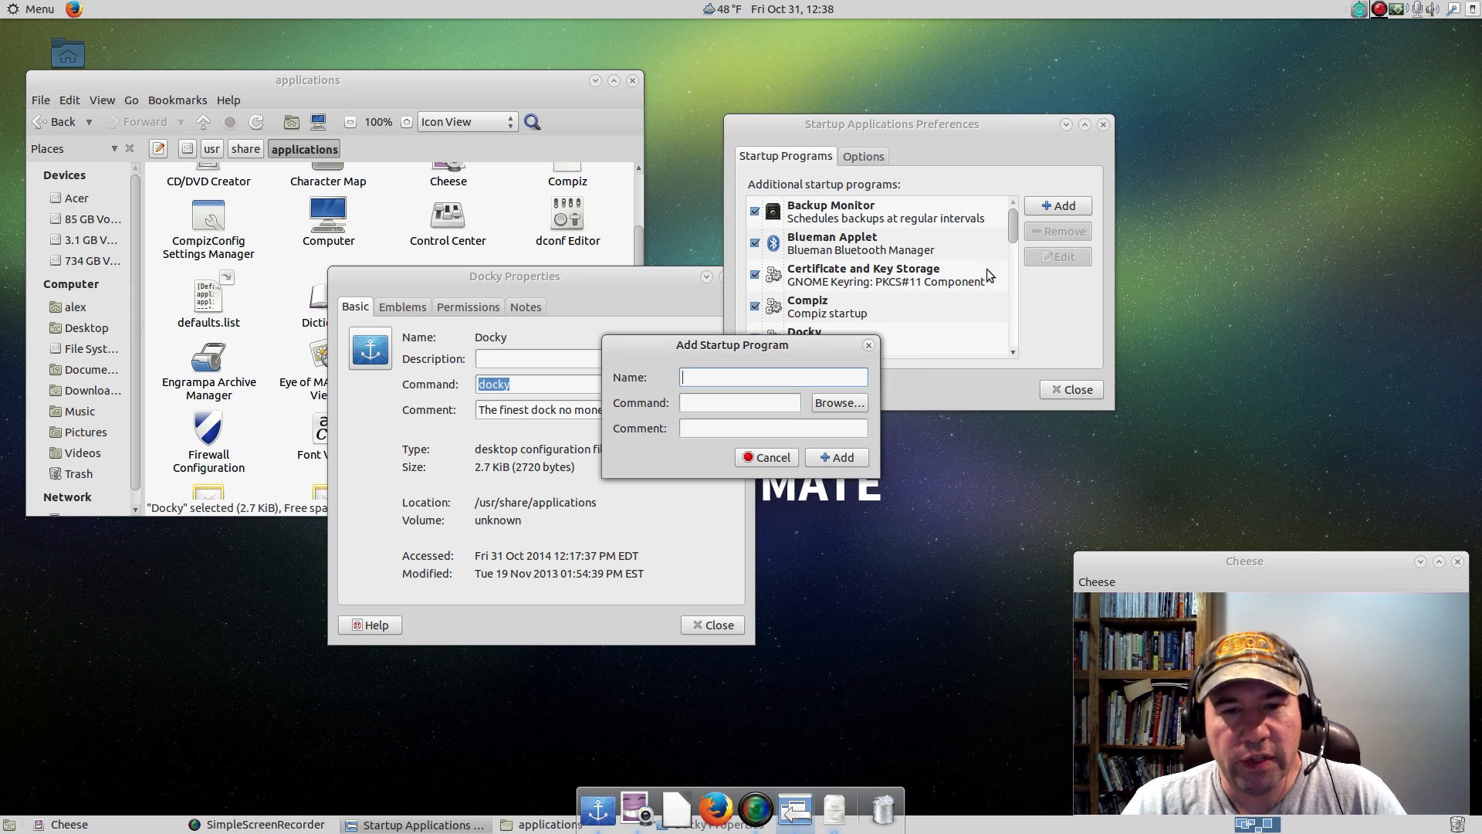
text(Syn)
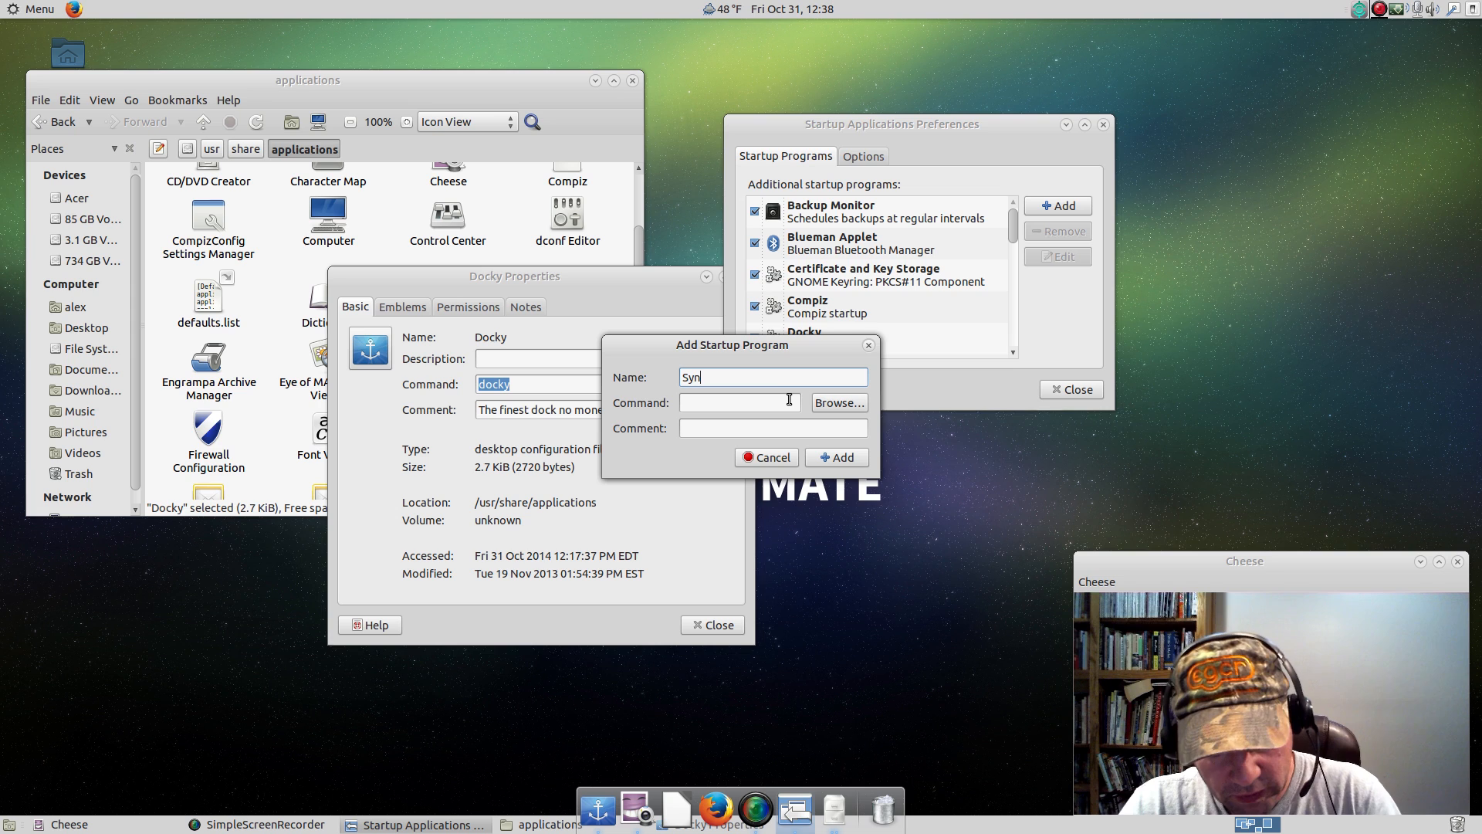
text(apse)
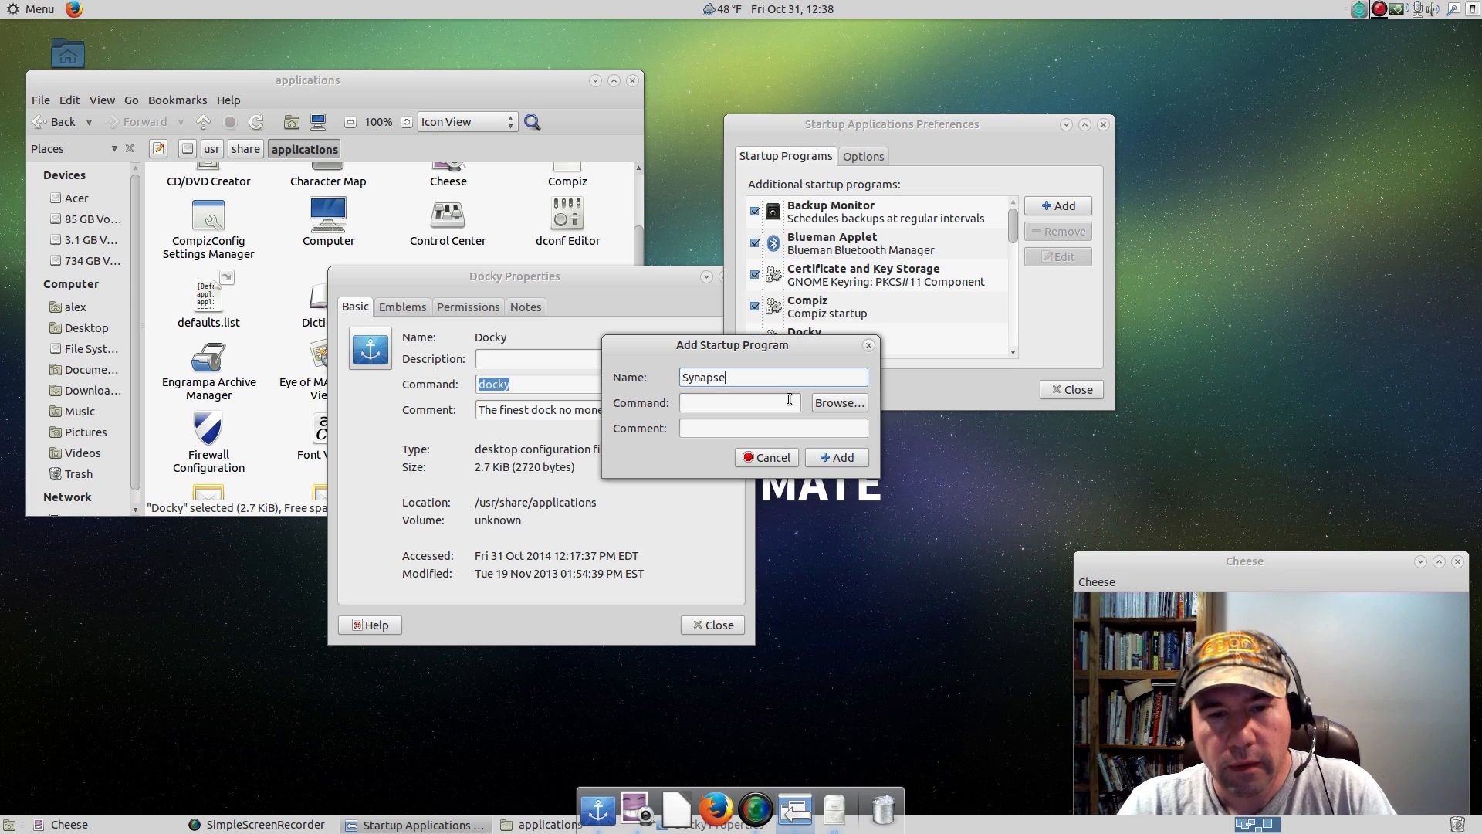
click(811, 428)
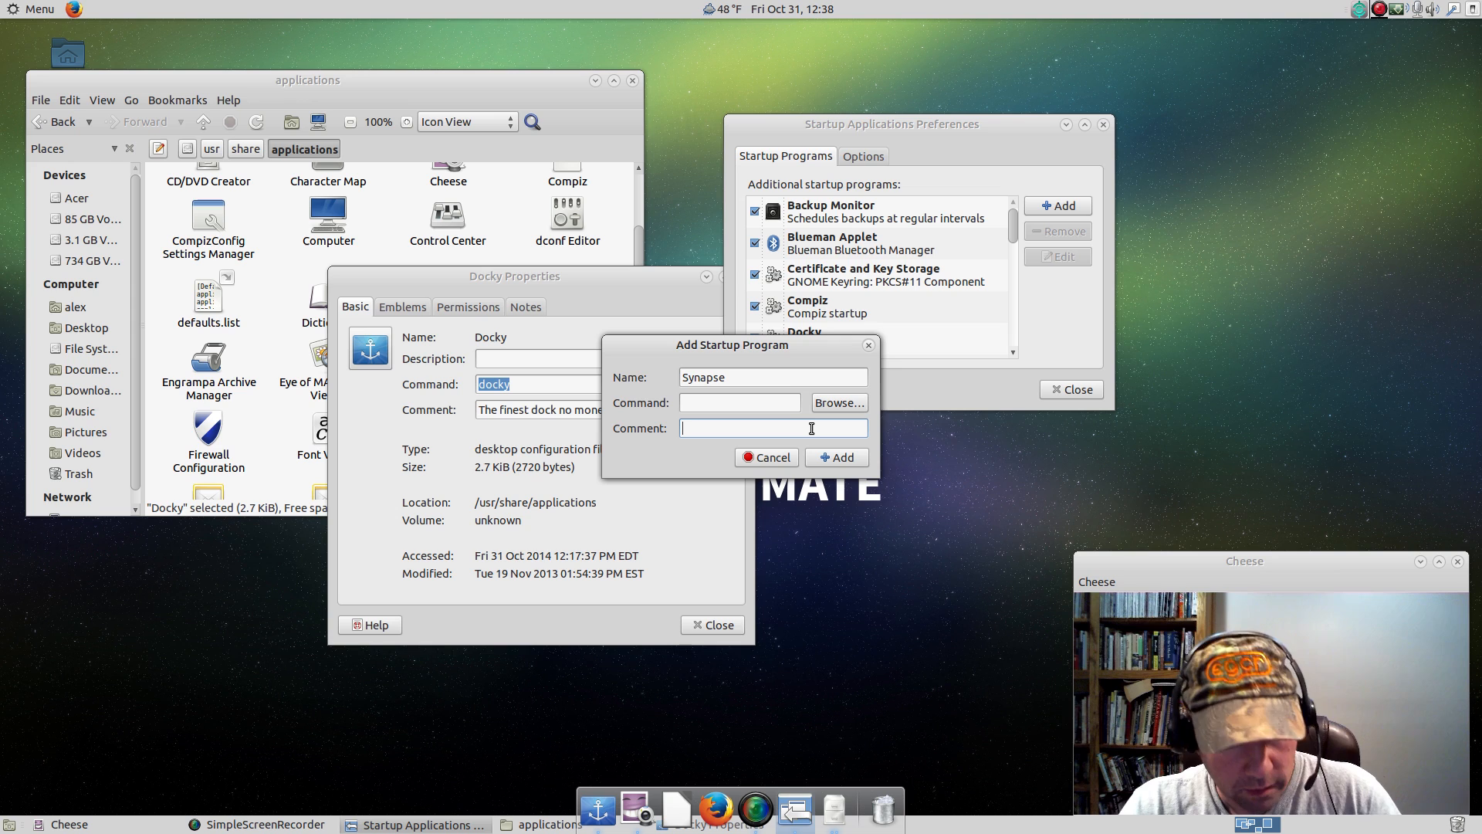
text(Keyboard Launcher)
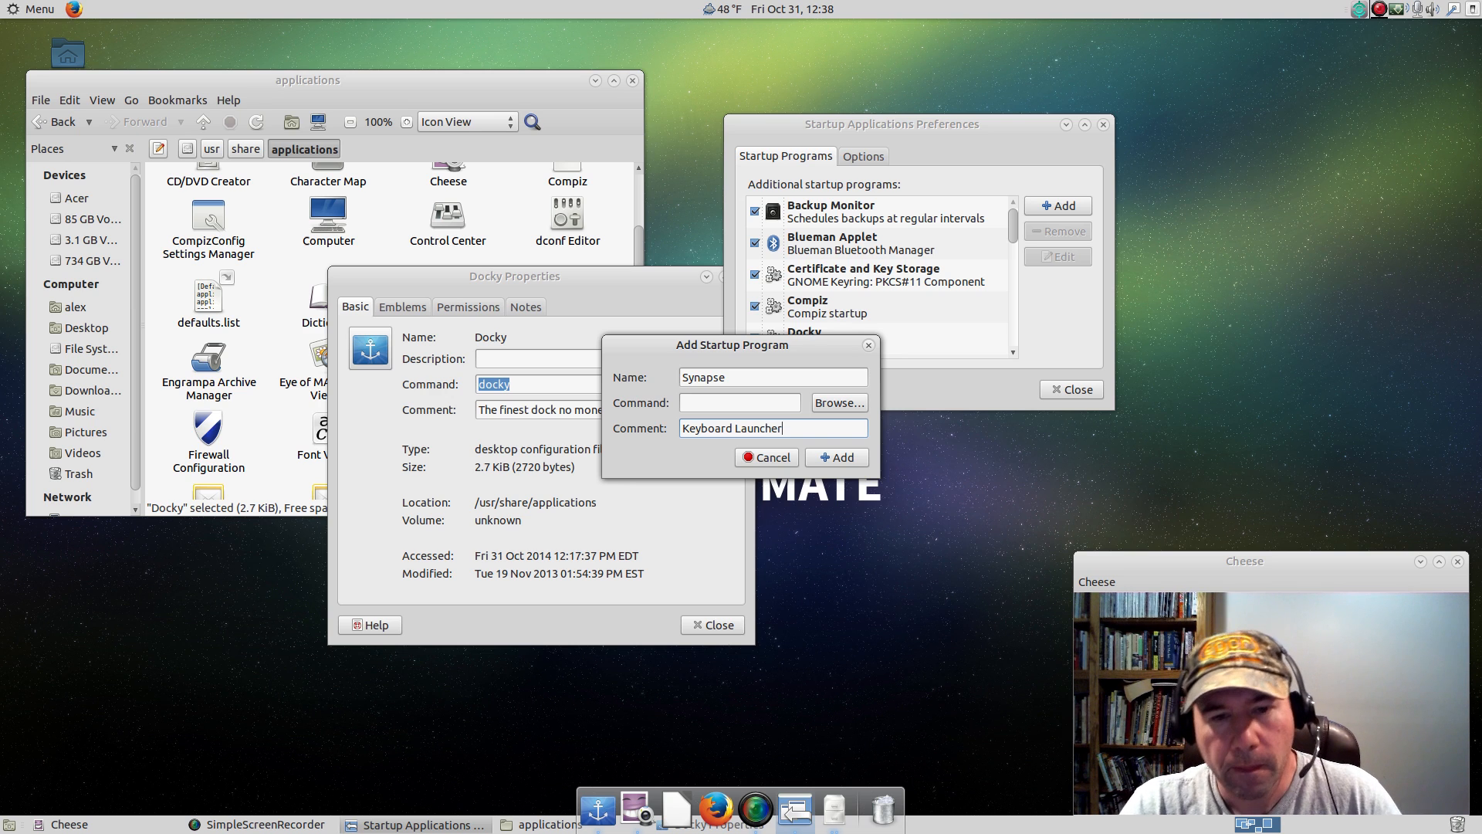
click(751, 402)
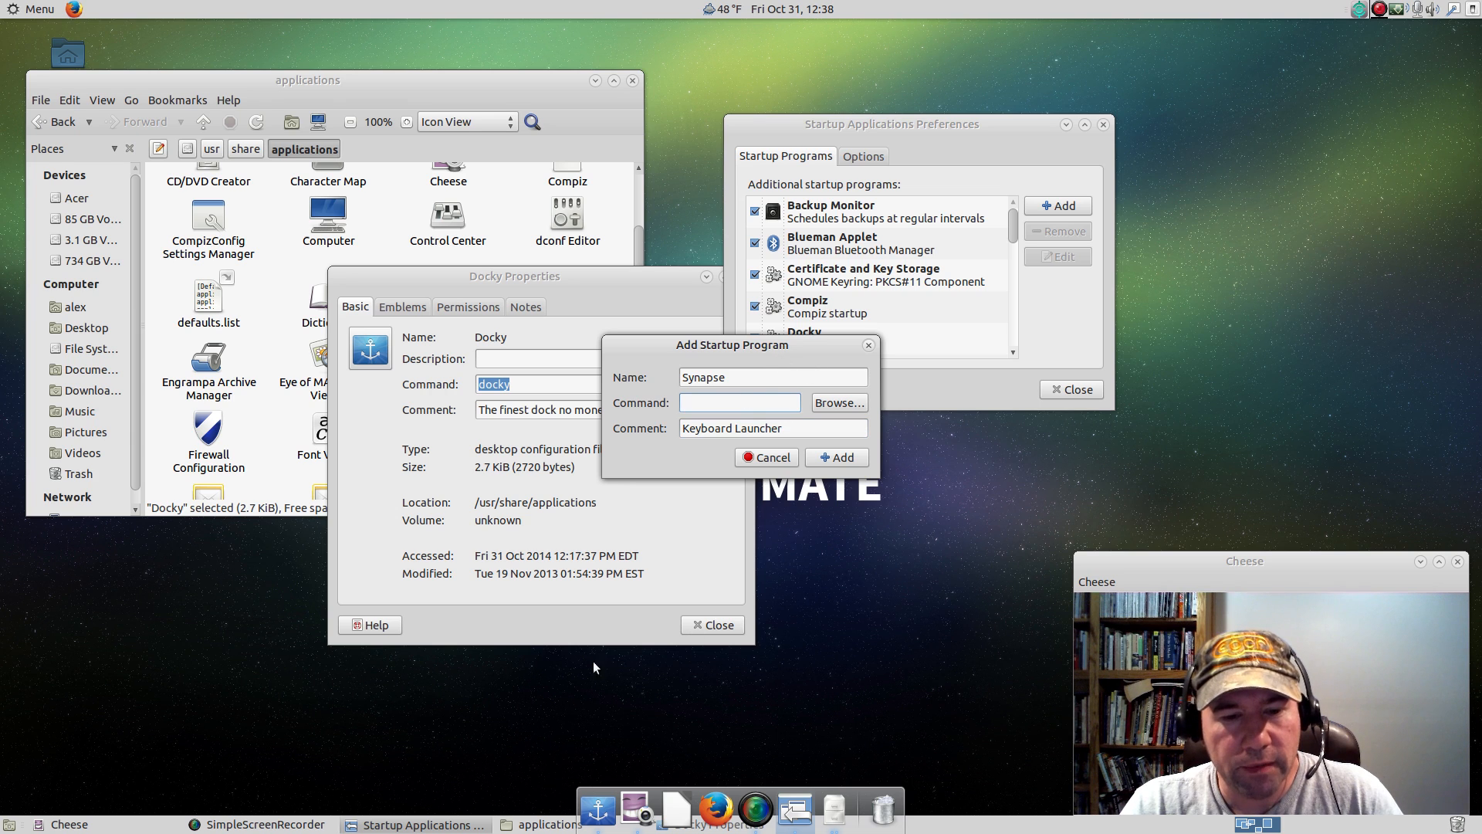
Close the Docky properties, then find the Synapse launcher in the applications folder and open its properties.
click(711, 624)
scroll(484, 345, down, 1)
scroll(484, 345, down, 2)
scroll(493, 344, down, 1)
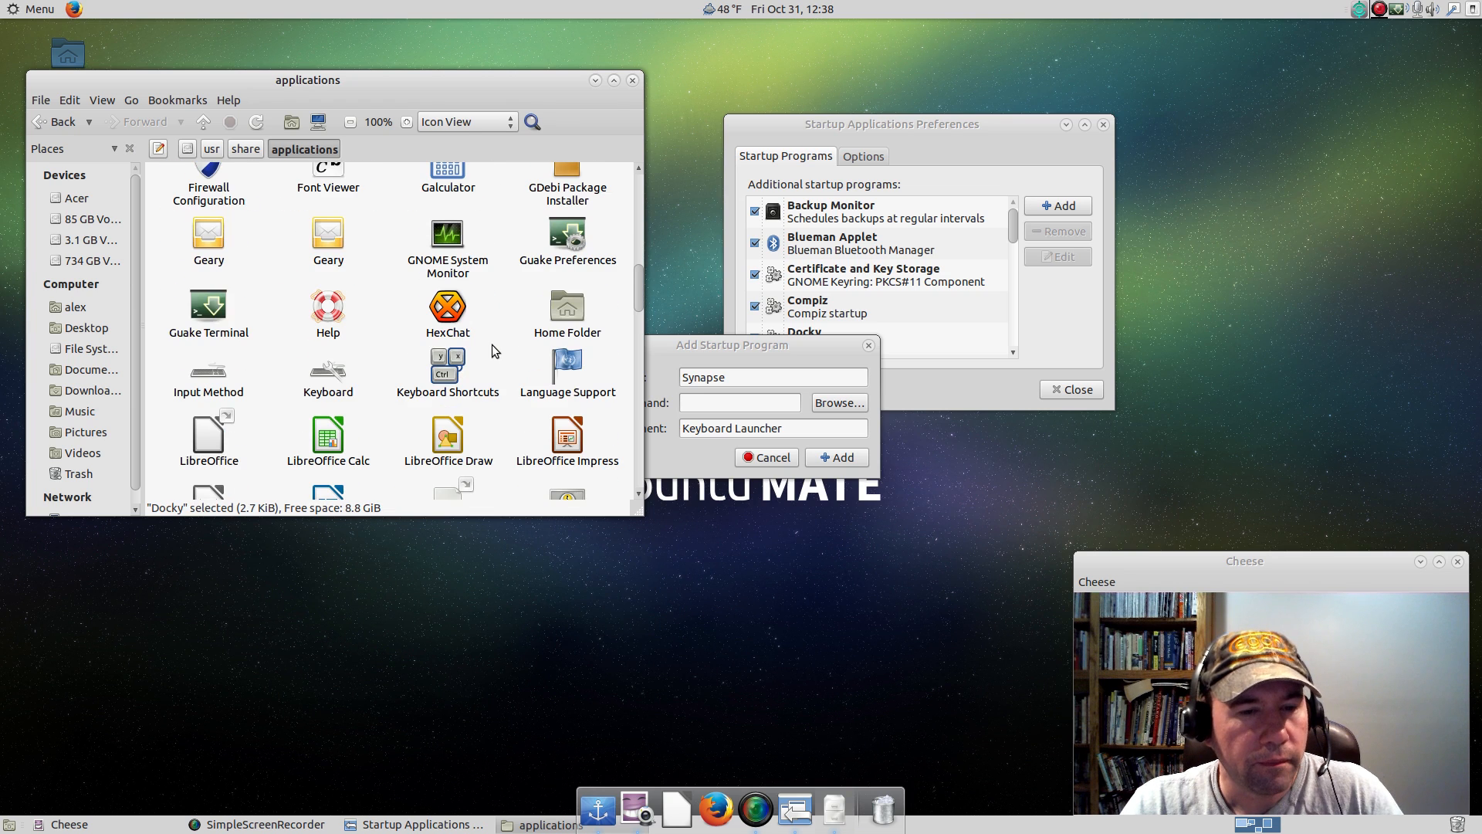
scroll(492, 344, down, 4)
scroll(493, 345, down, 9)
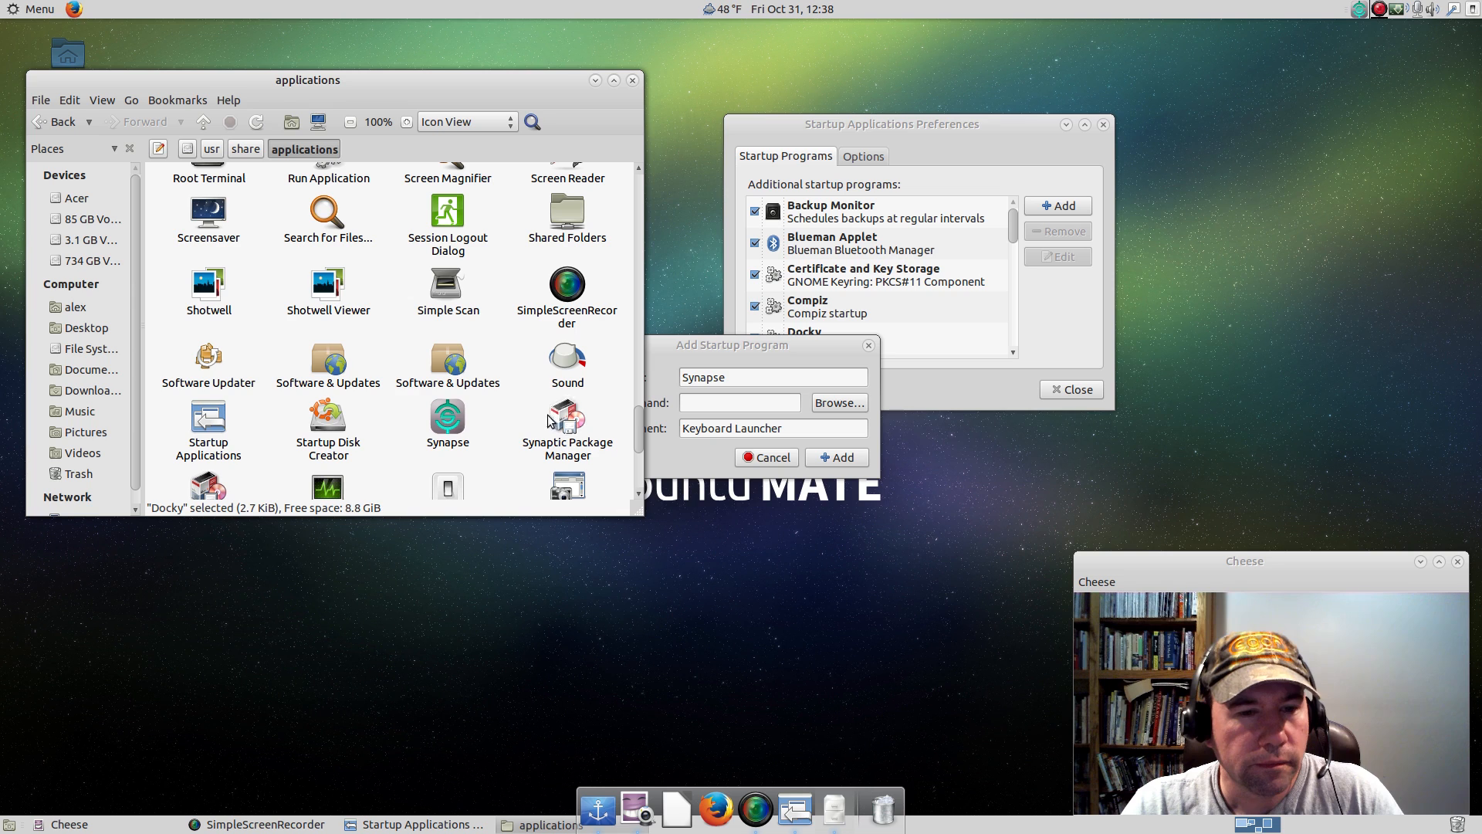
click(456, 426)
right_click(456, 426)
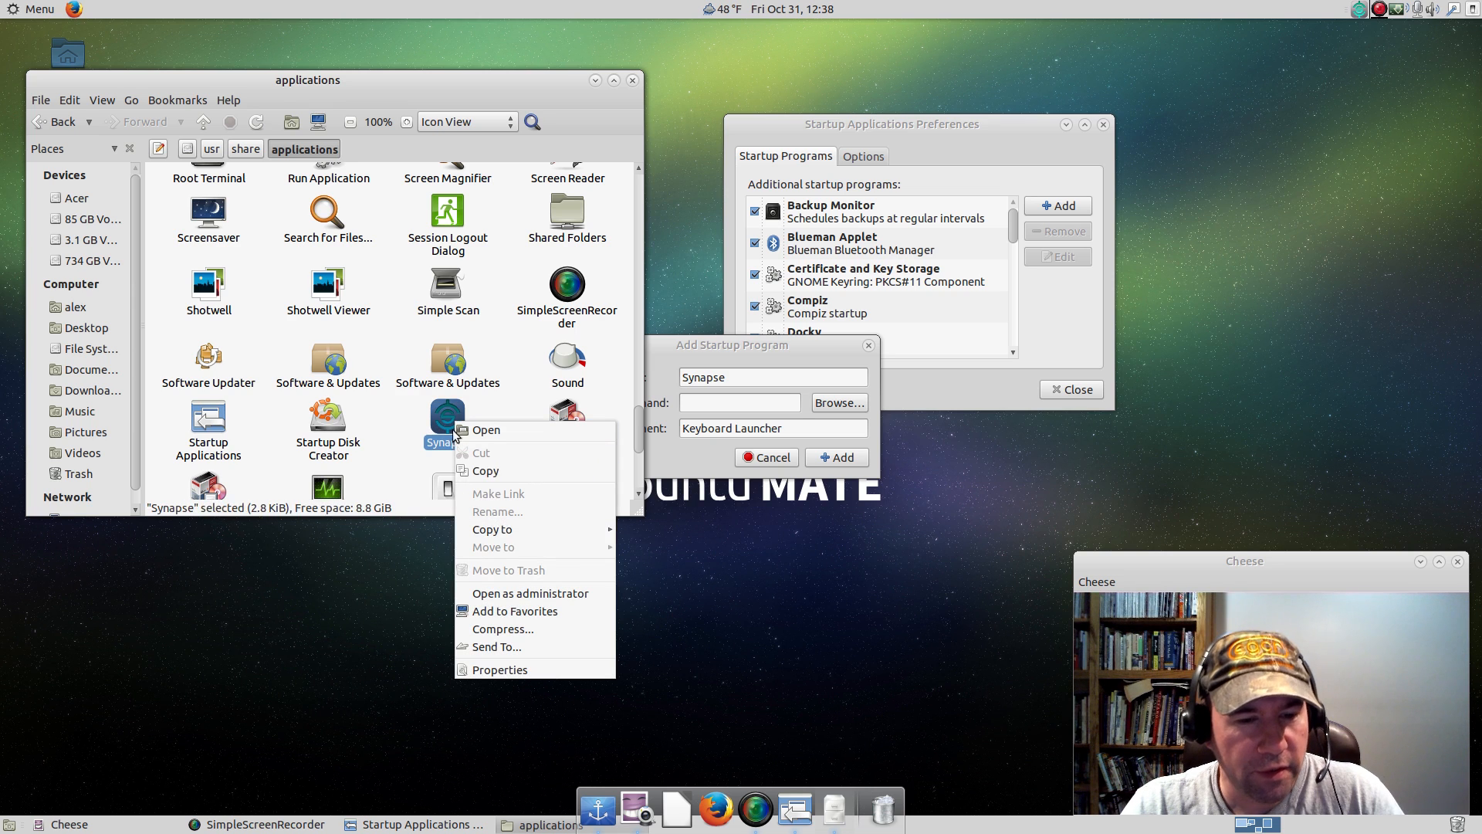
click(494, 669)
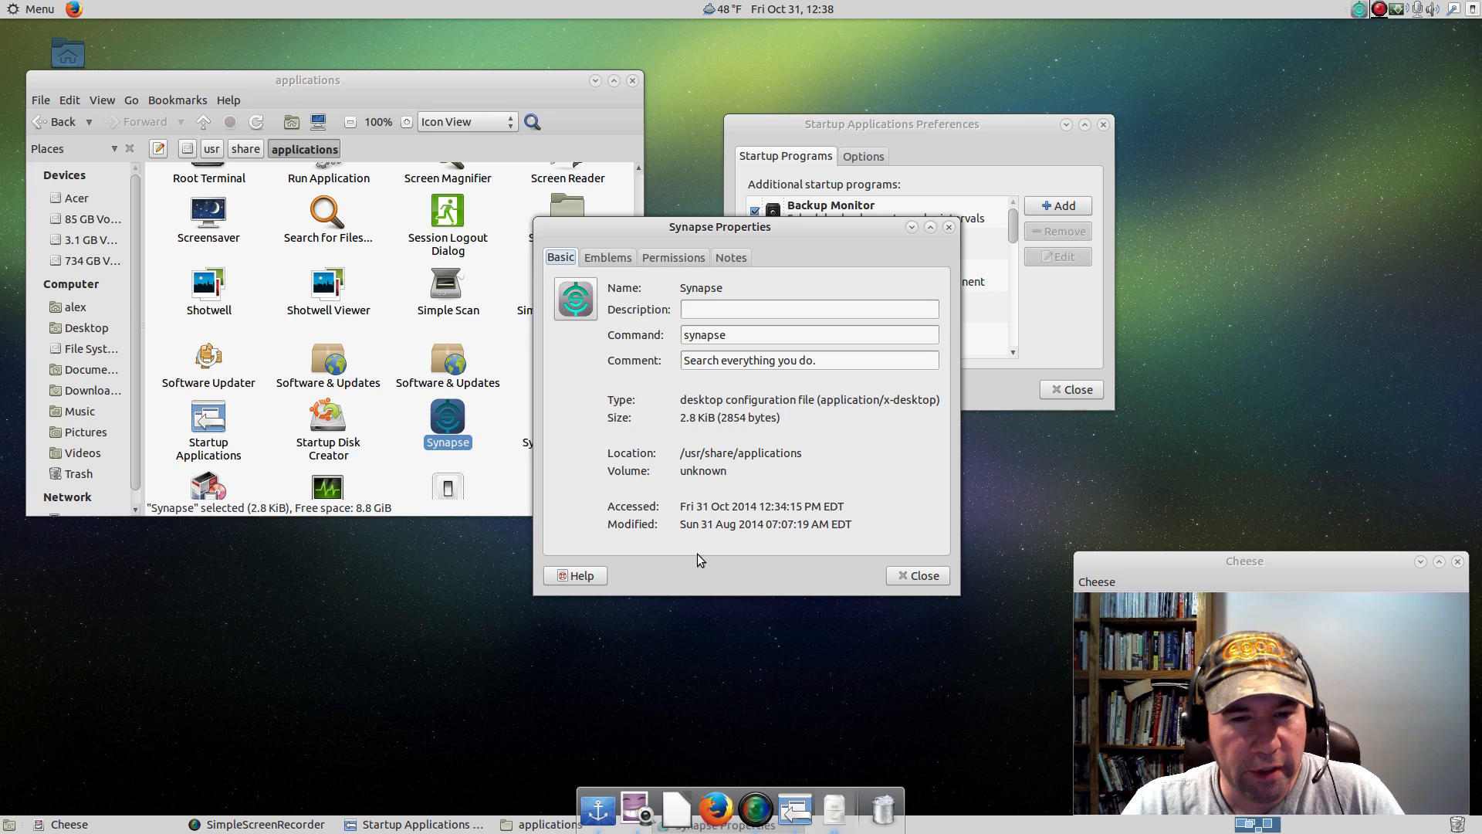
Copy the command synapse from the launcher's properties into the Synapse startup entry's command and add the entry.
drag(732, 334, 683, 334)
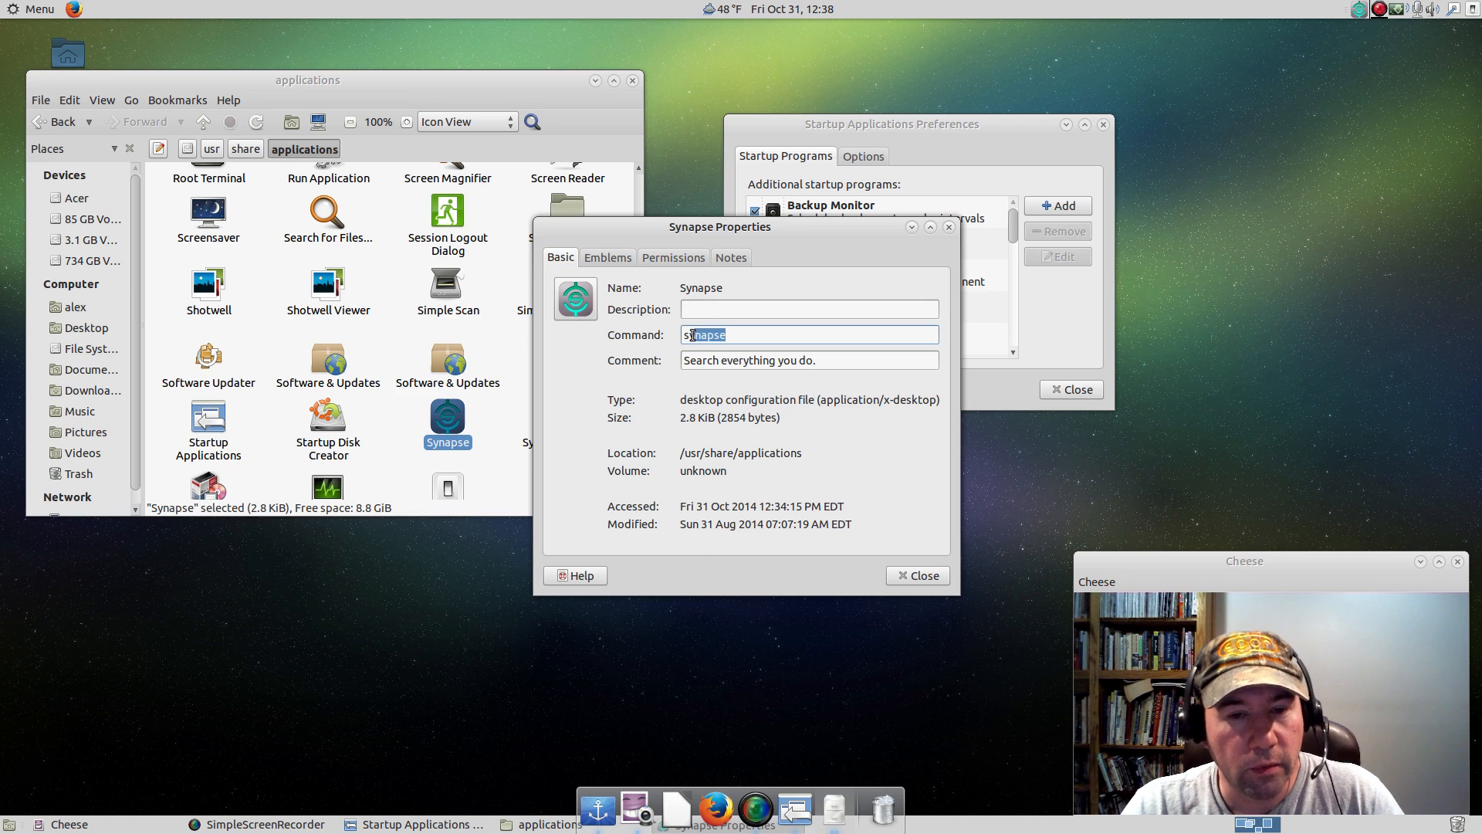
right_click(702, 337)
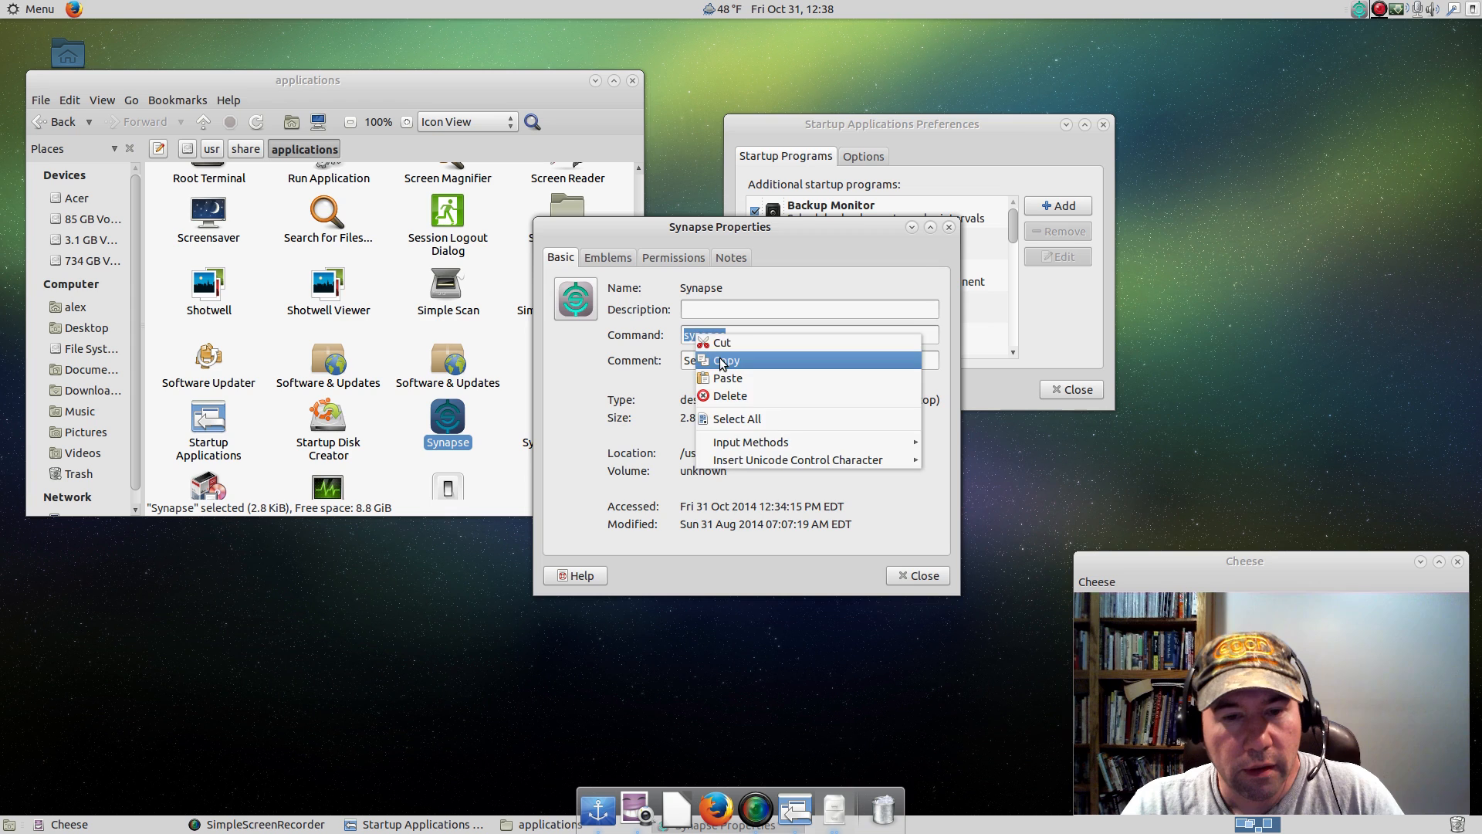
click(723, 360)
click(899, 575)
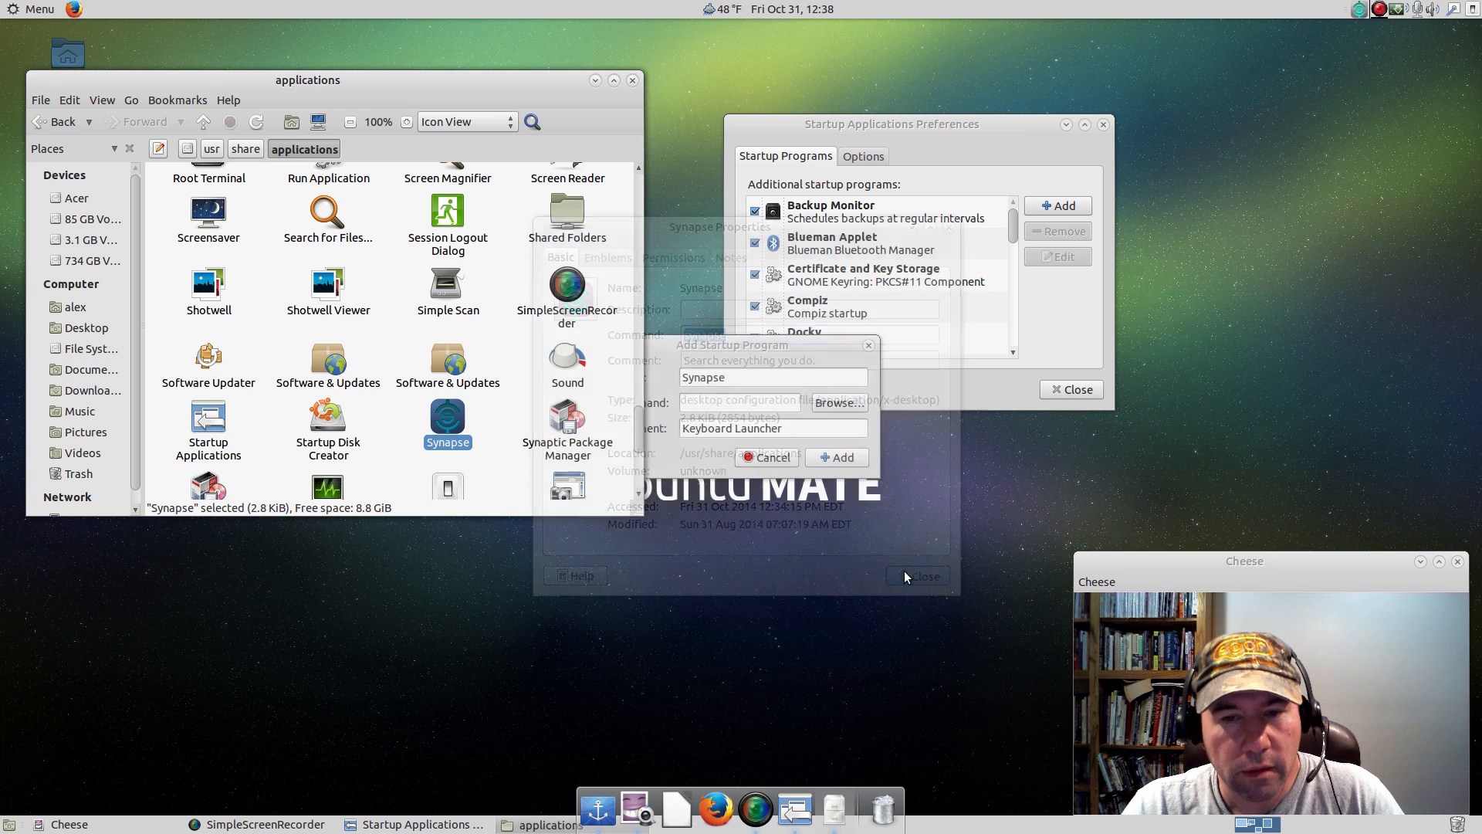
right_click(772, 402)
click(781, 444)
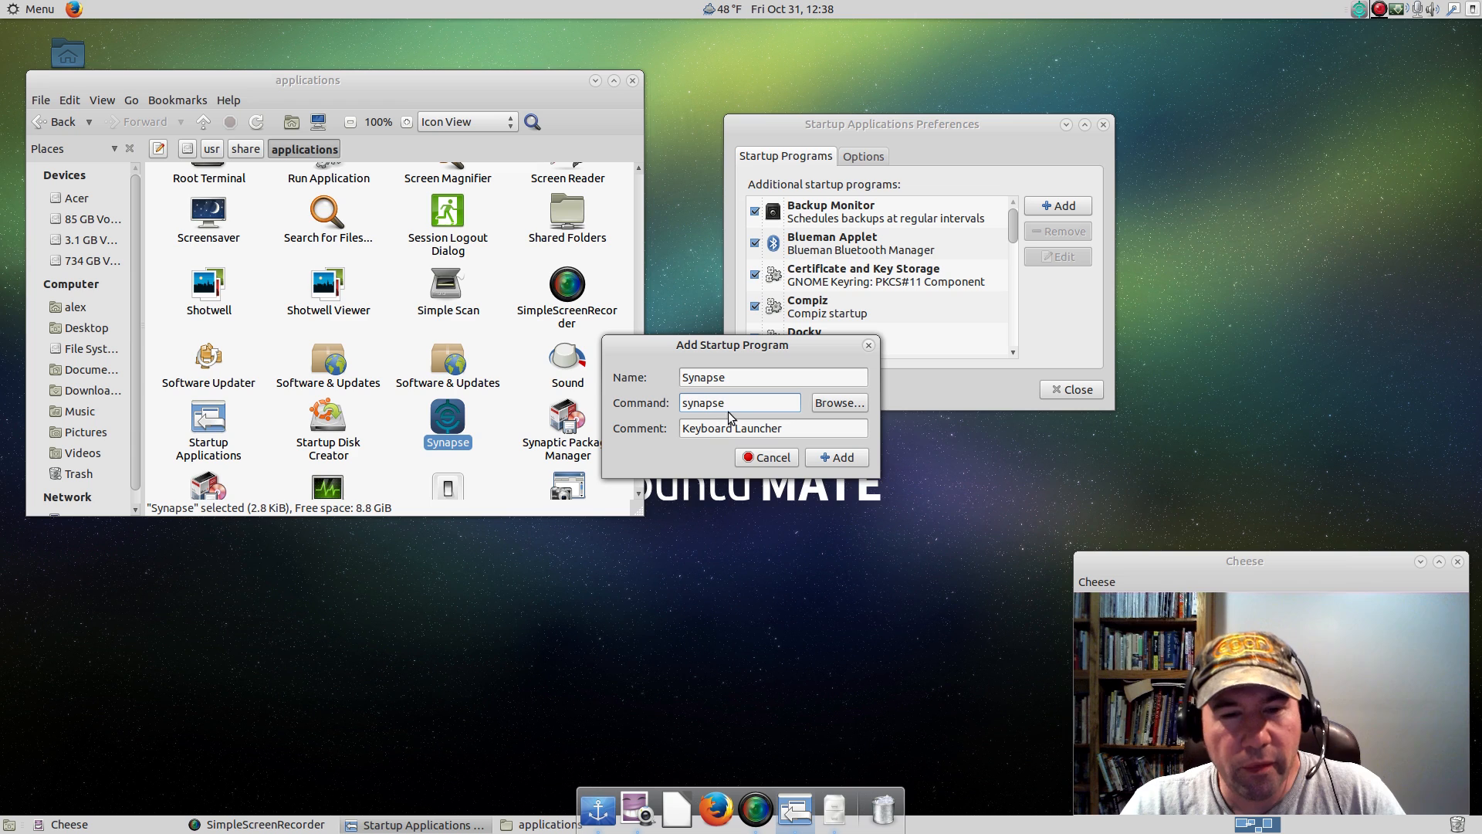
click(820, 457)
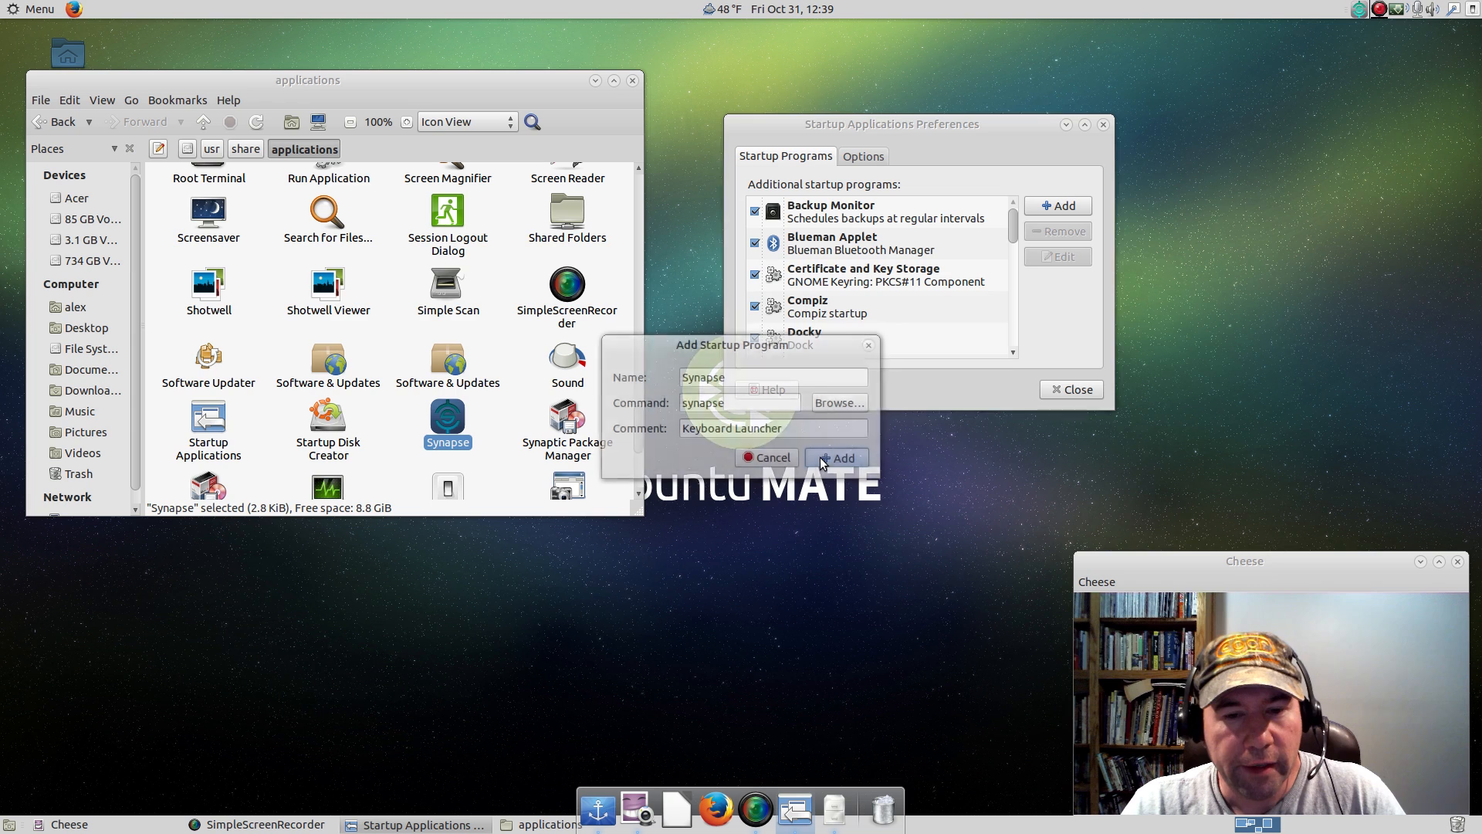
Examine the Compiz startup entry's name, command and comment without changing them.
click(818, 309)
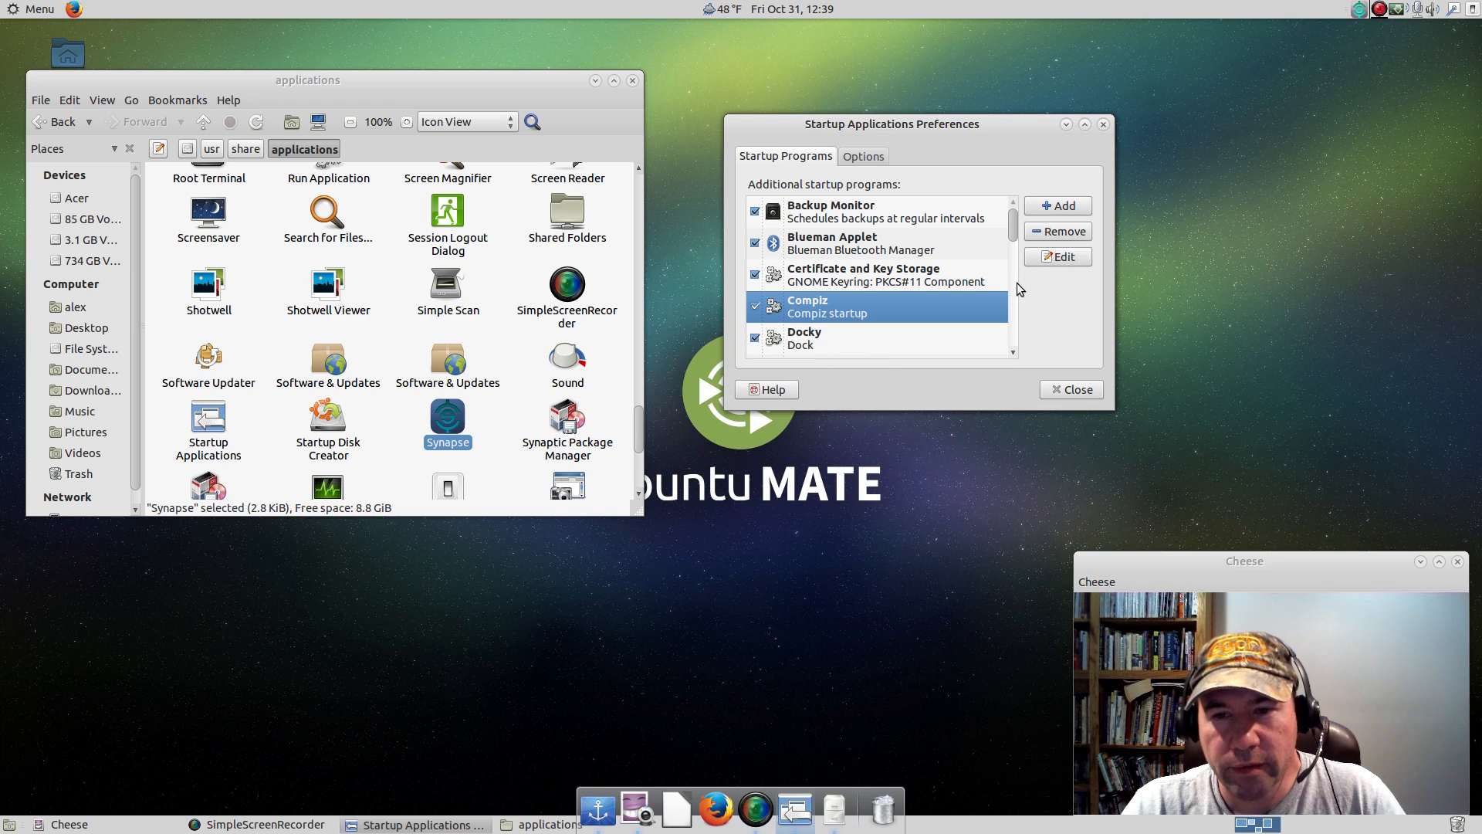
click(1058, 256)
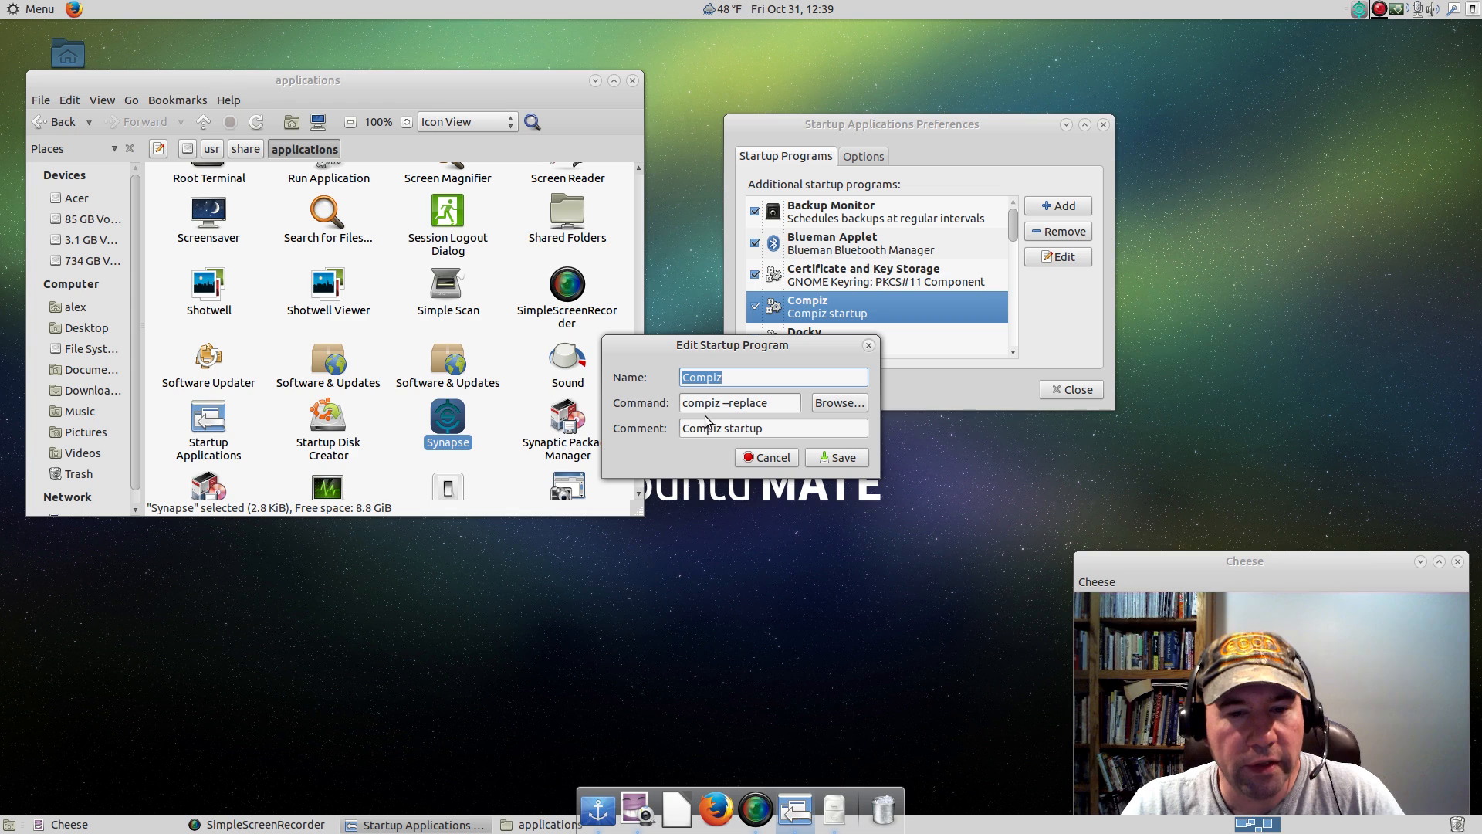
click(773, 460)
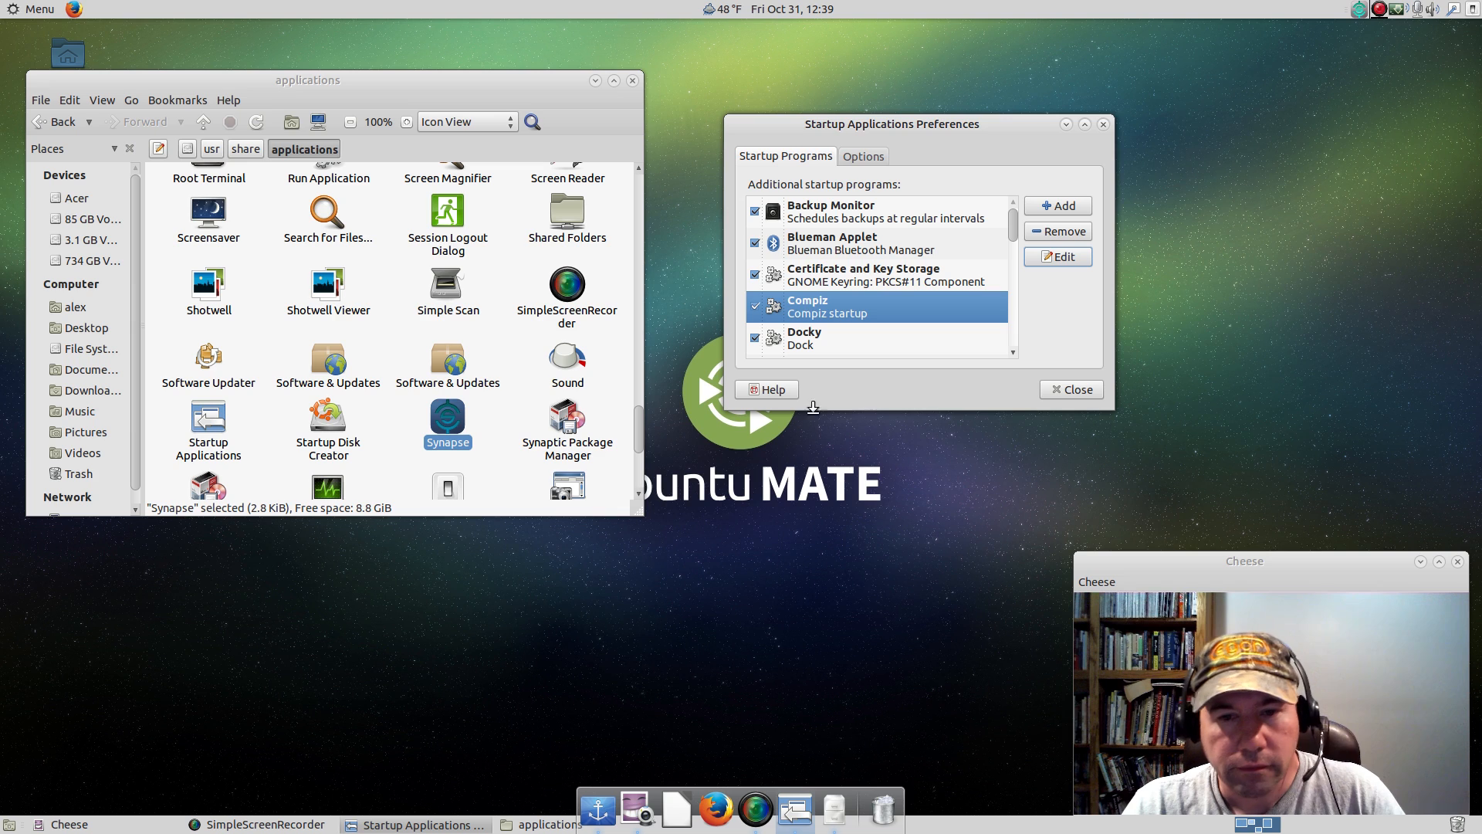
Begin another startup program entry with the name Guake and the comment Terminal.
click(1057, 206)
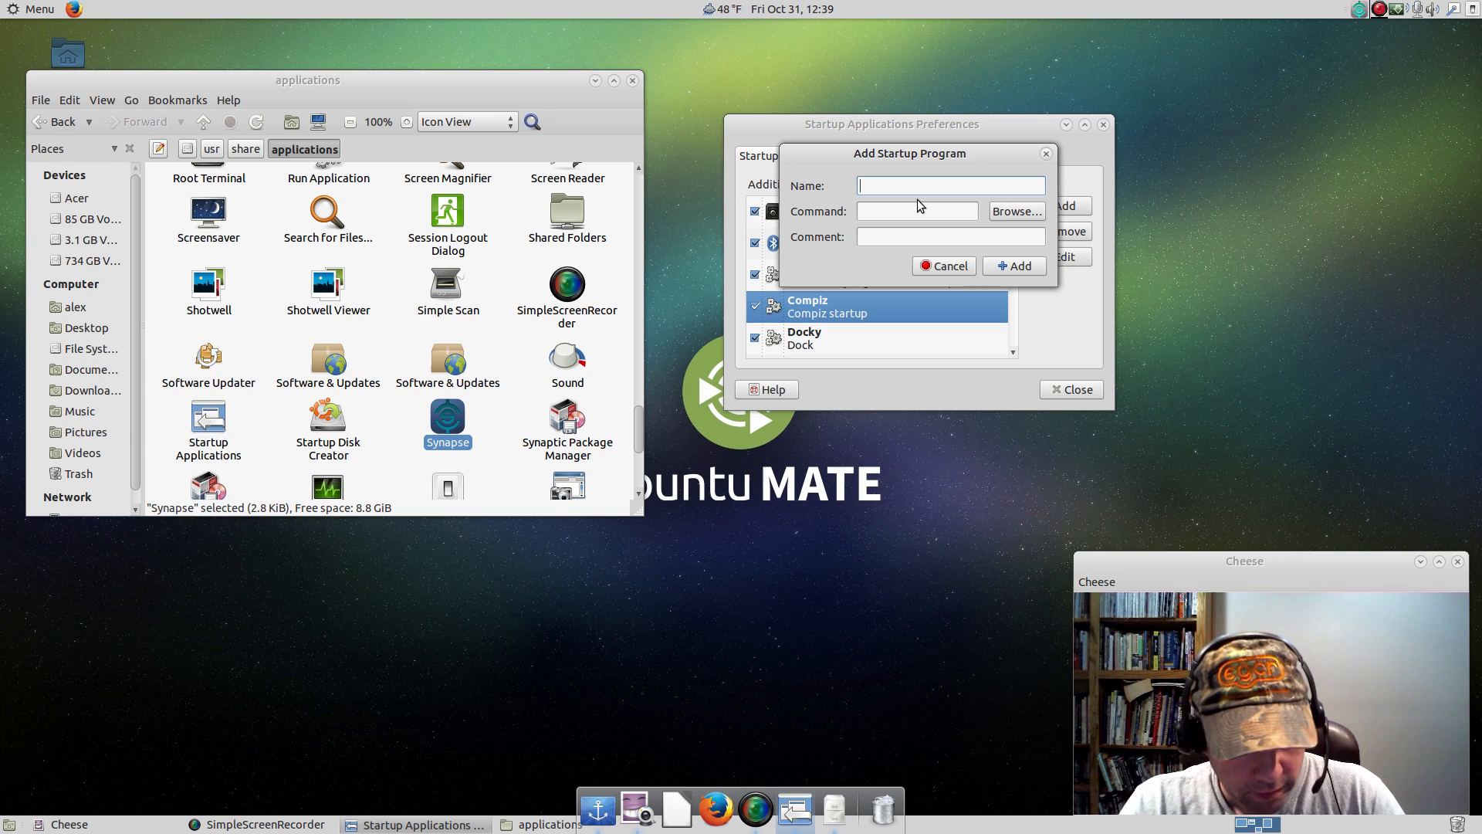
text(Guake)
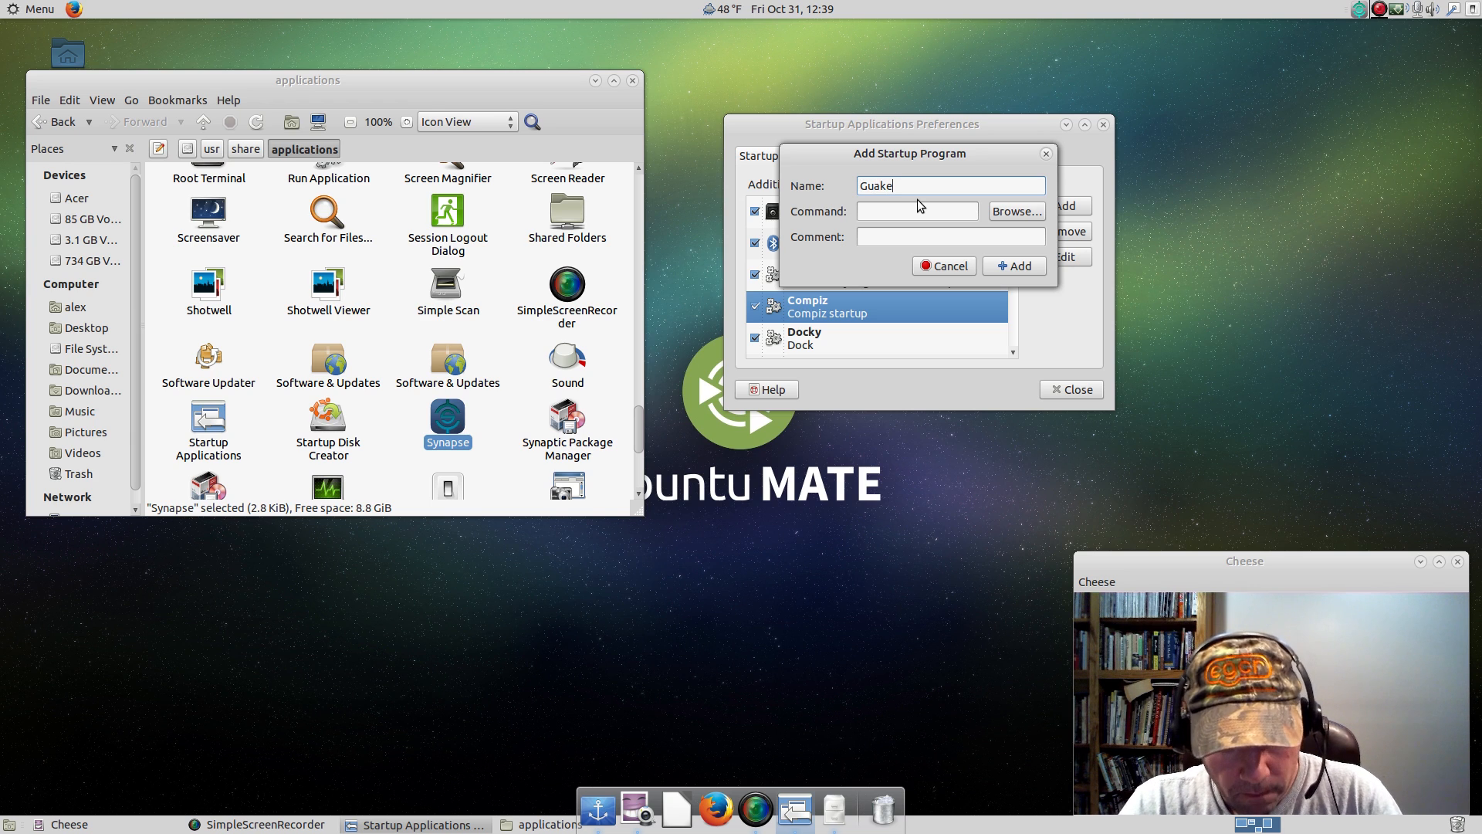
click(890, 237)
text(Terminal)
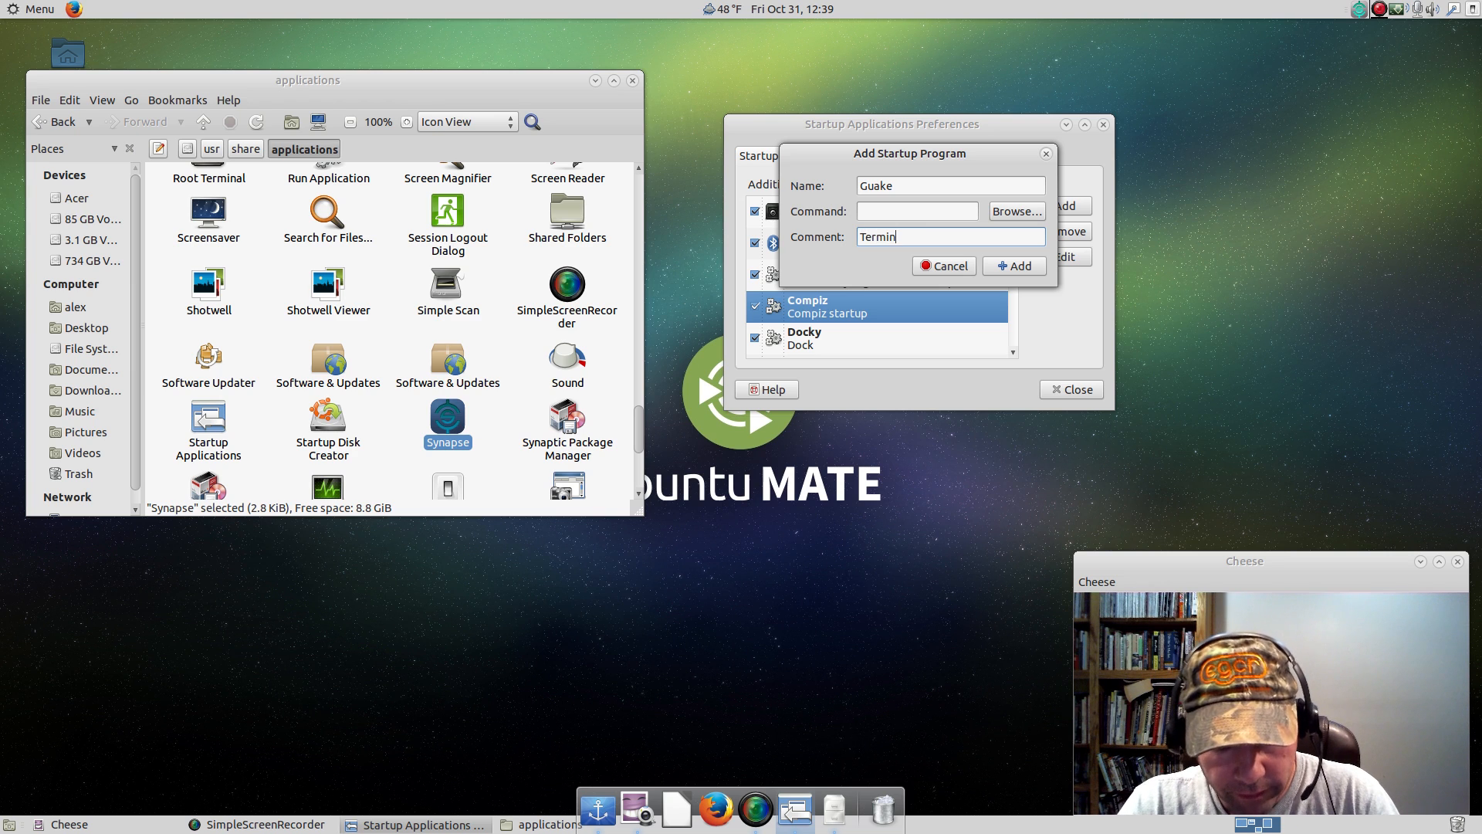
click(894, 211)
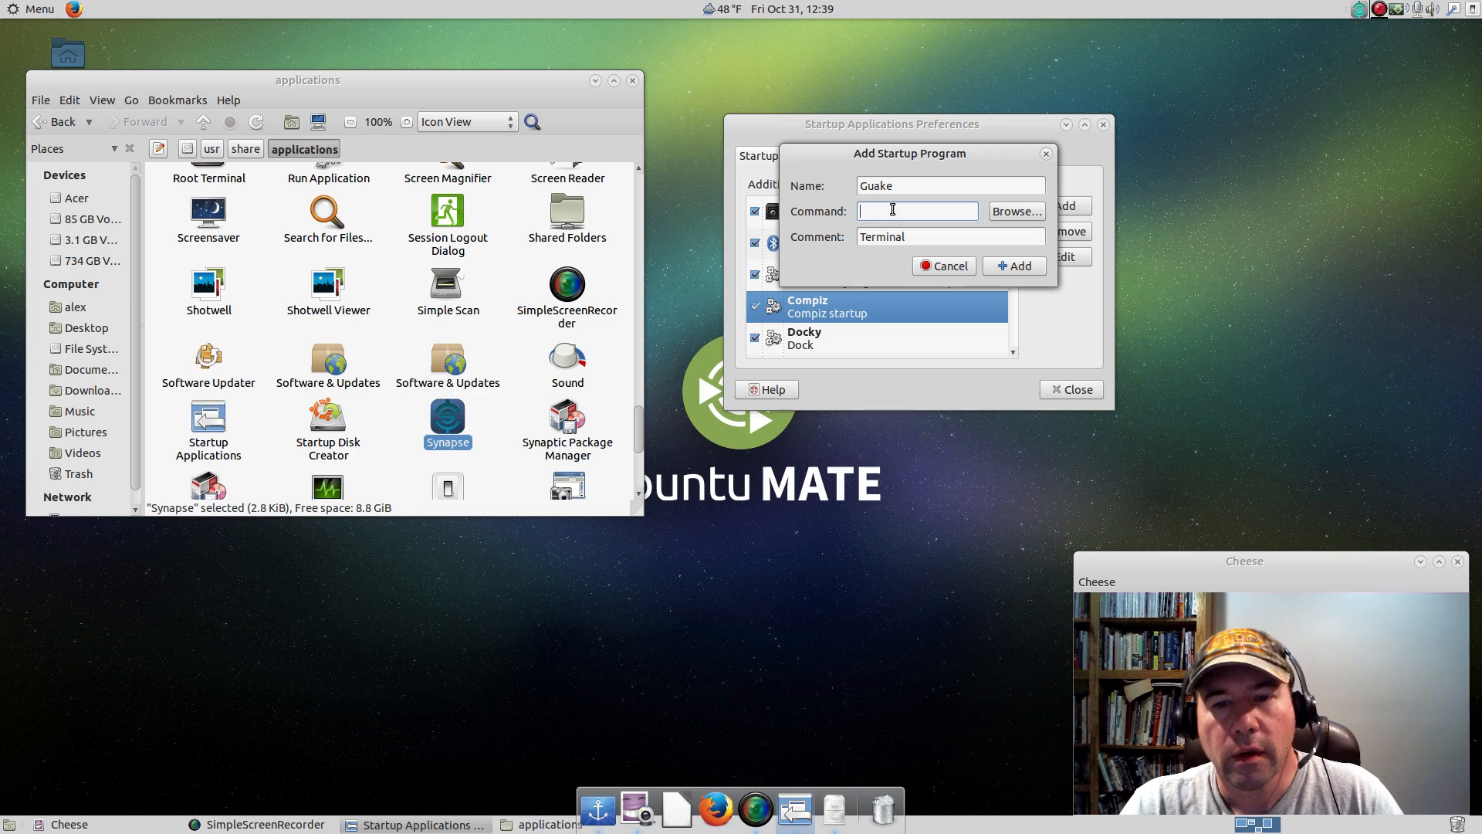
Find the Guake Preferences launcher in the applications folder and check the command in its properties.
scroll(498, 398, up, 3)
scroll(494, 398, up, 10)
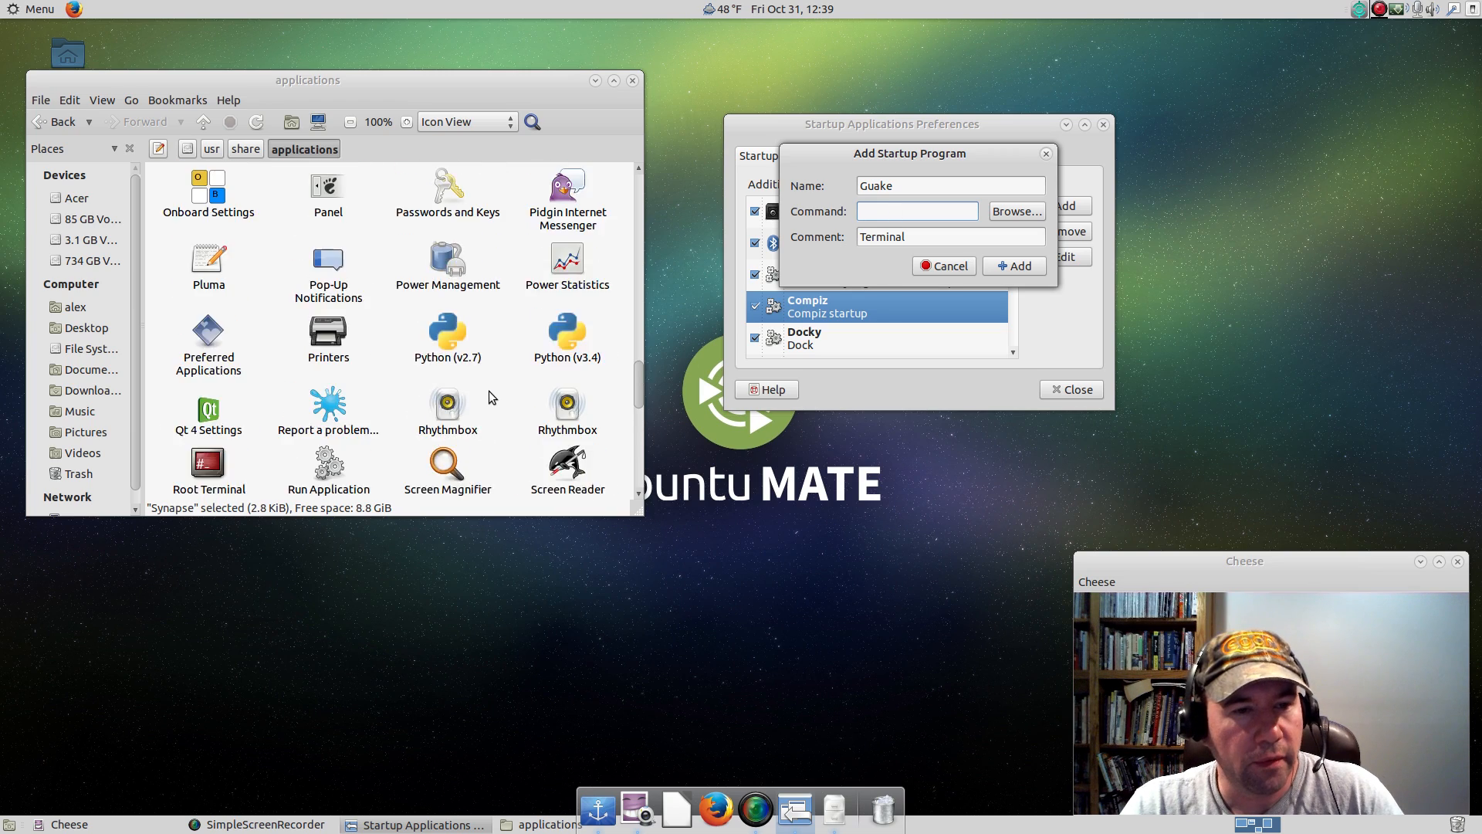
scroll(488, 391, up, 5)
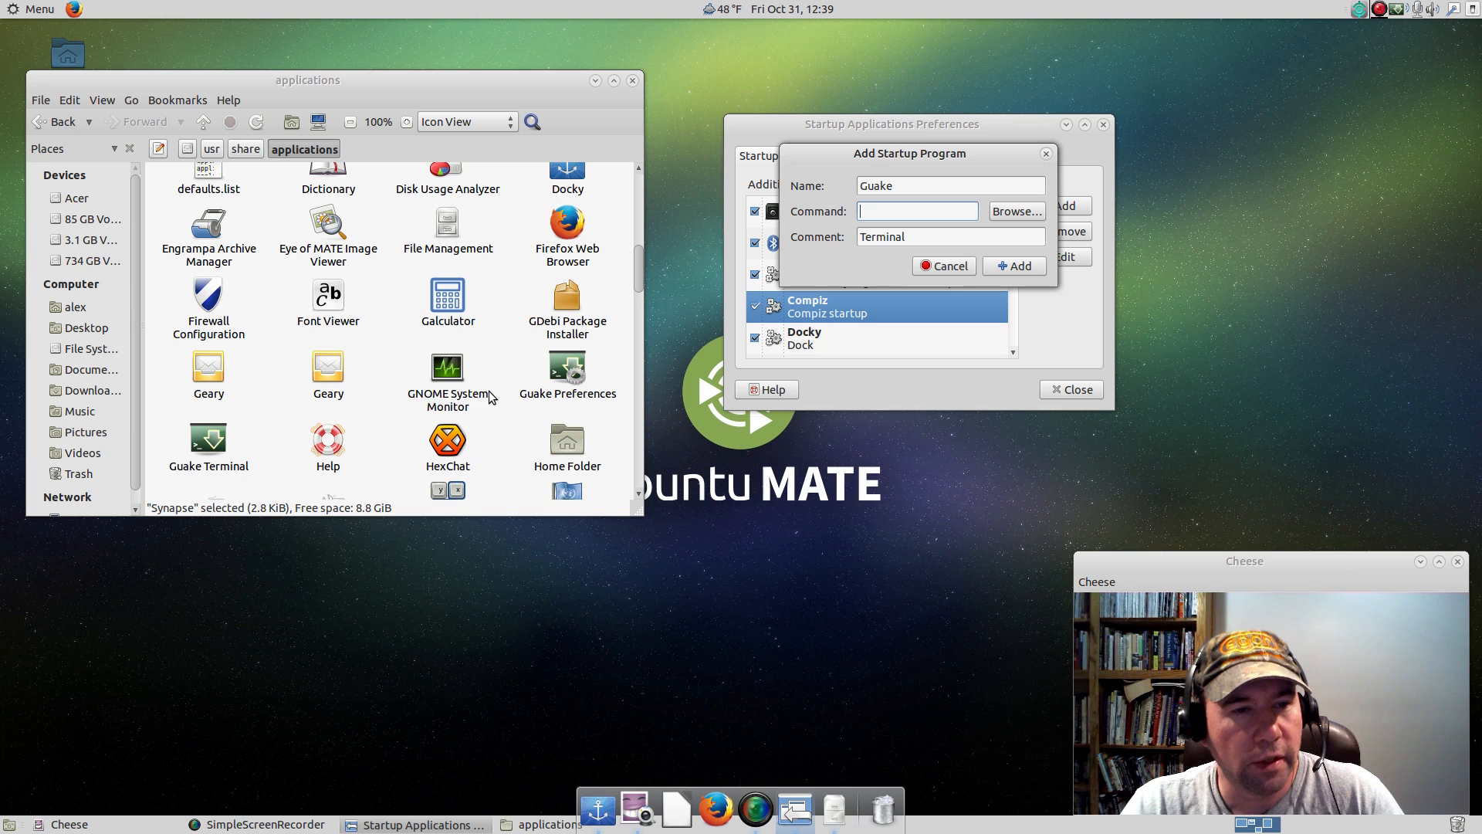
right_click(558, 377)
click(579, 624)
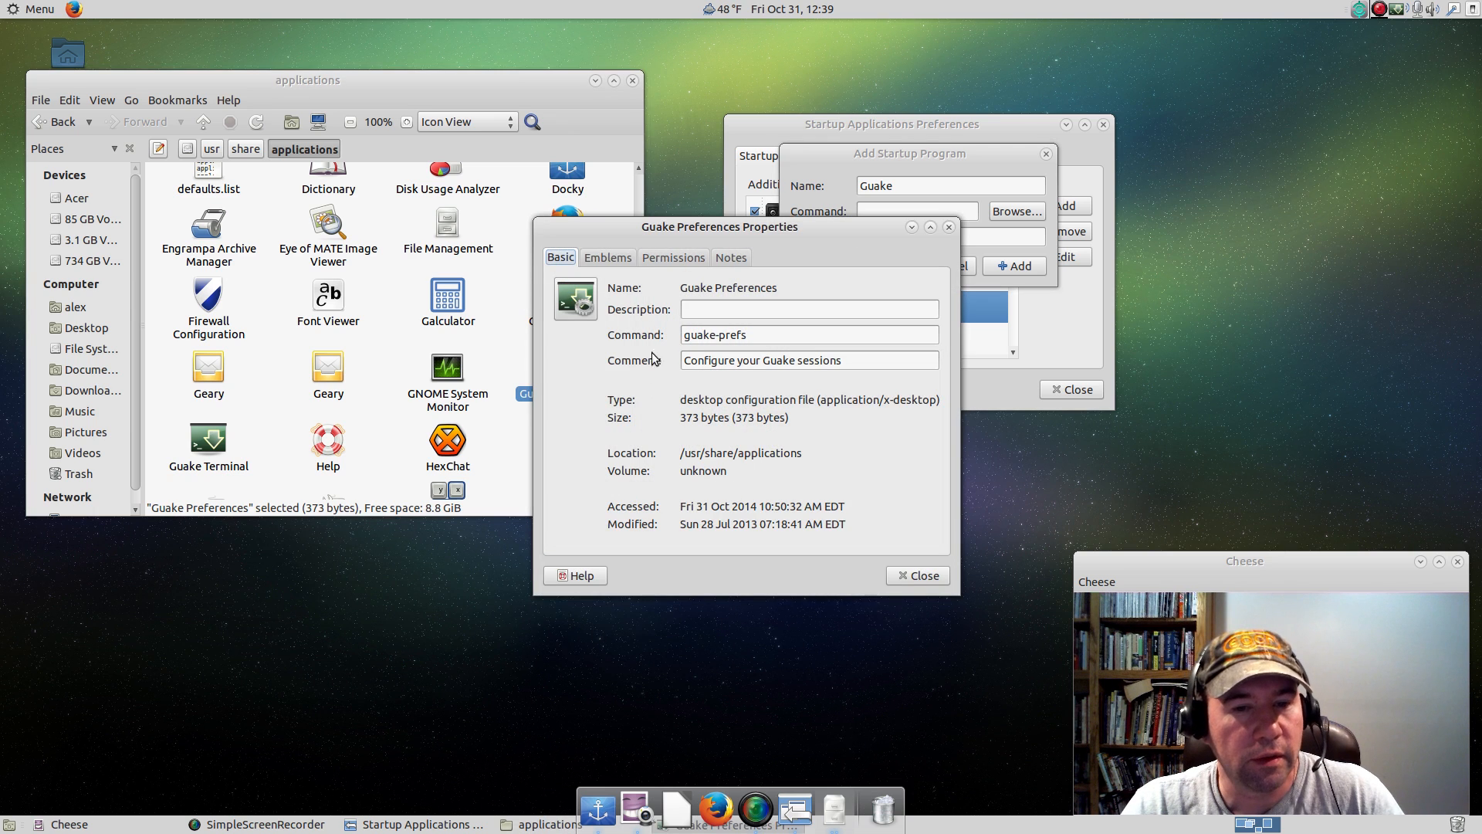
drag(679, 234, 762, 278)
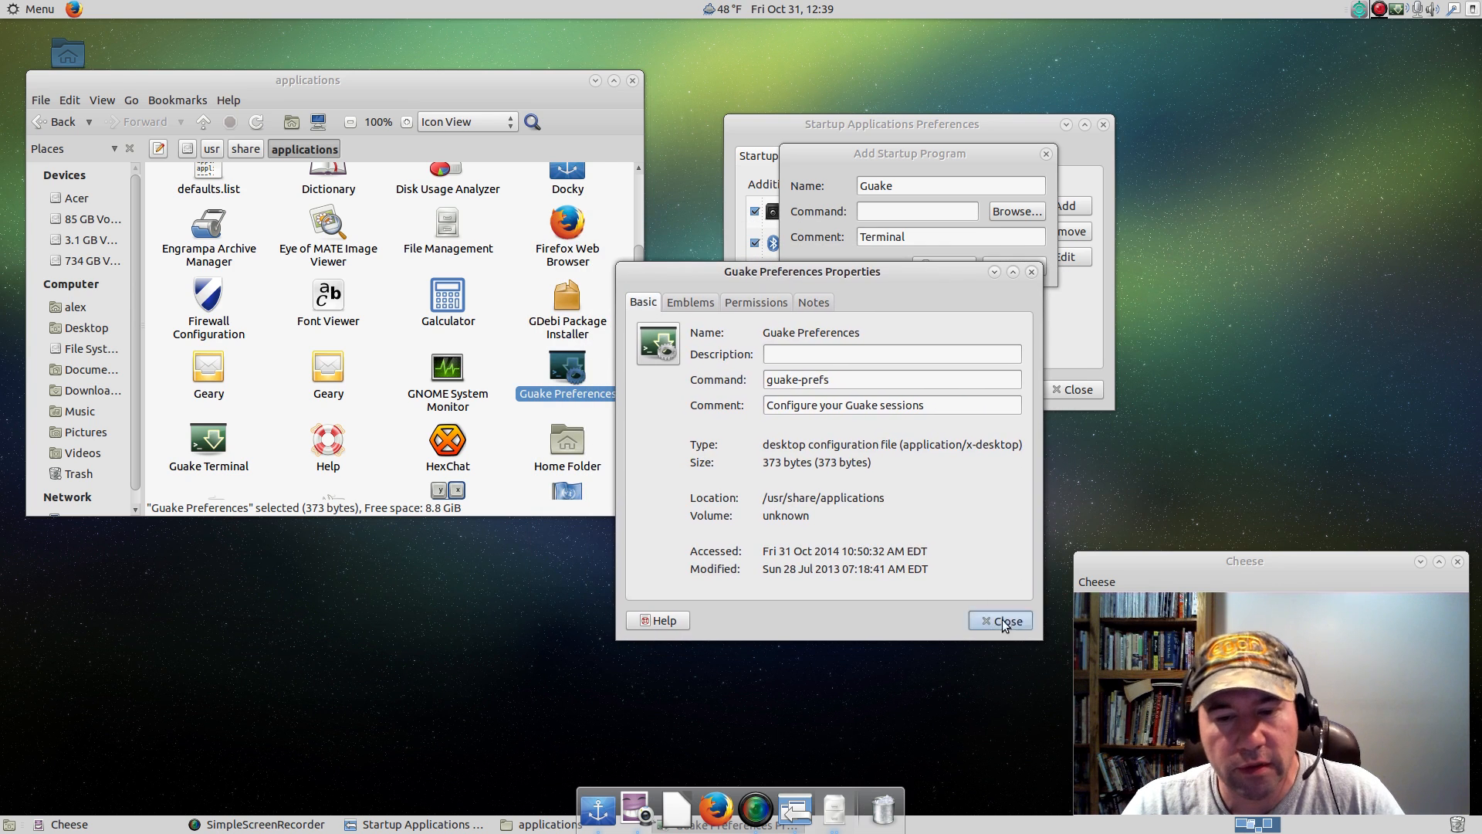
click(1005, 623)
Copy the command guake from the Guake Terminal launcher's properties and close the properties window.
scroll(397, 394, down, 1)
click(225, 413)
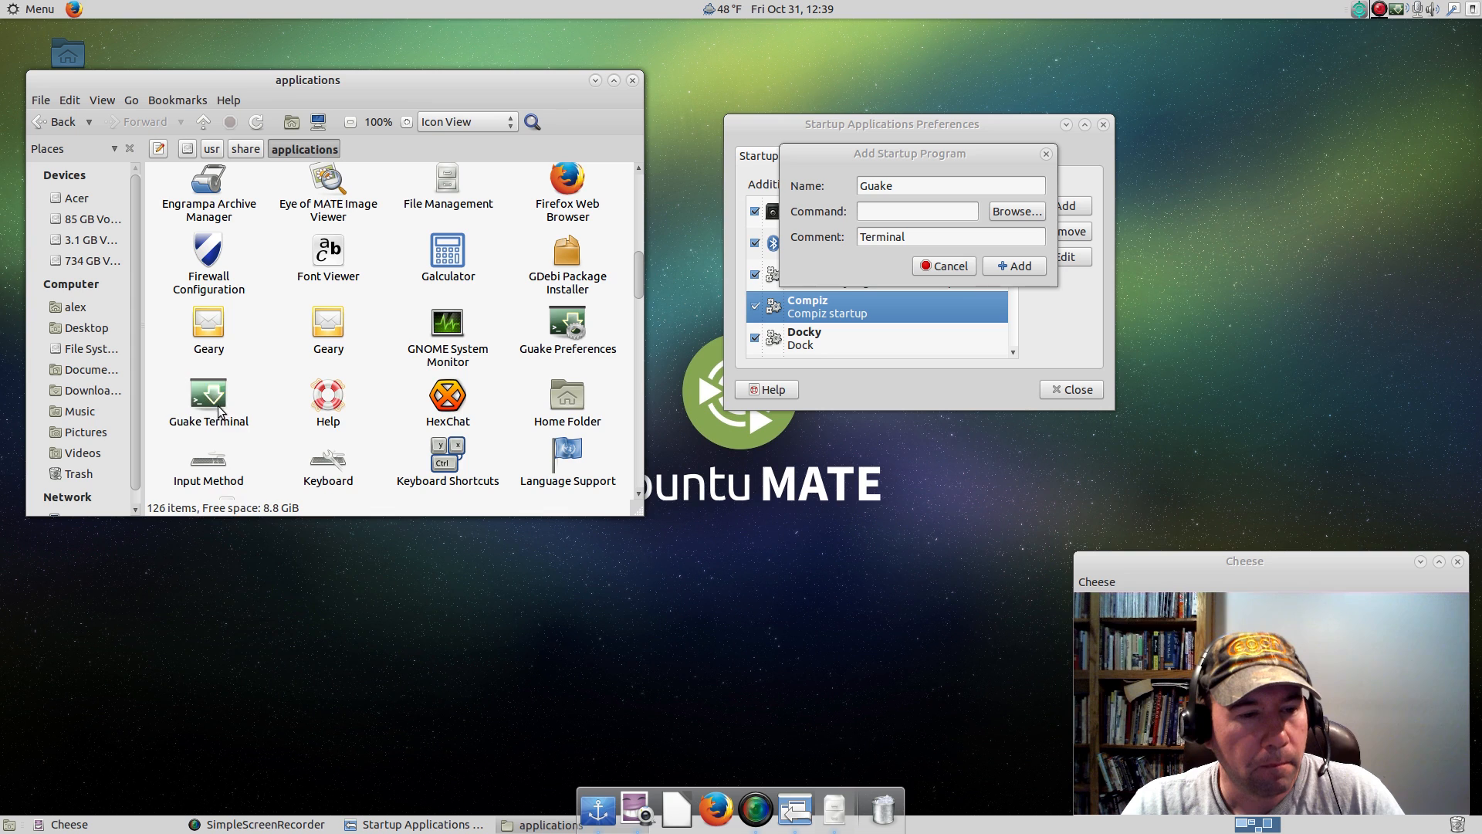
right_click(225, 413)
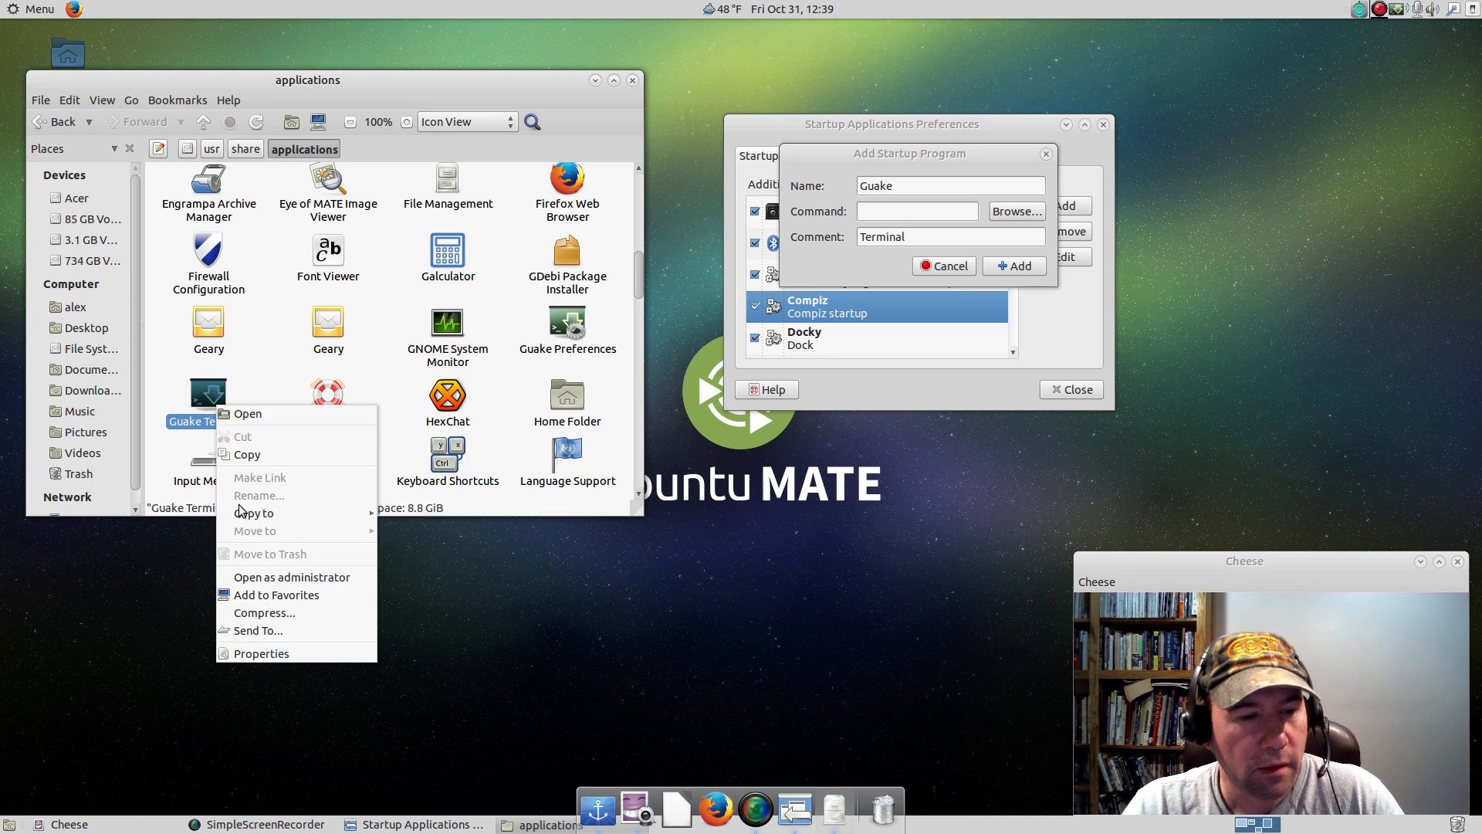
click(271, 653)
double_click(686, 334)
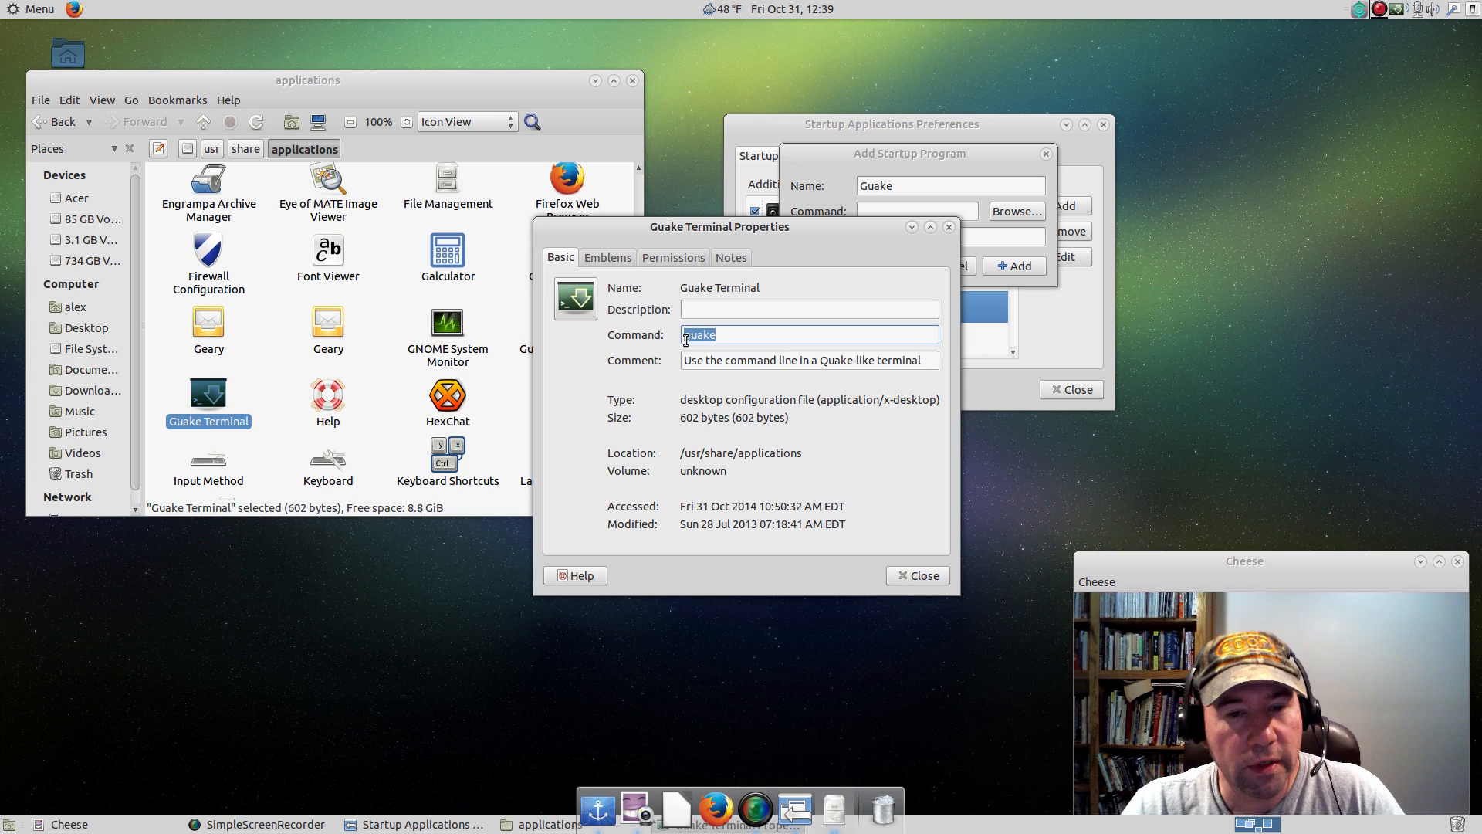
right_click(686, 334)
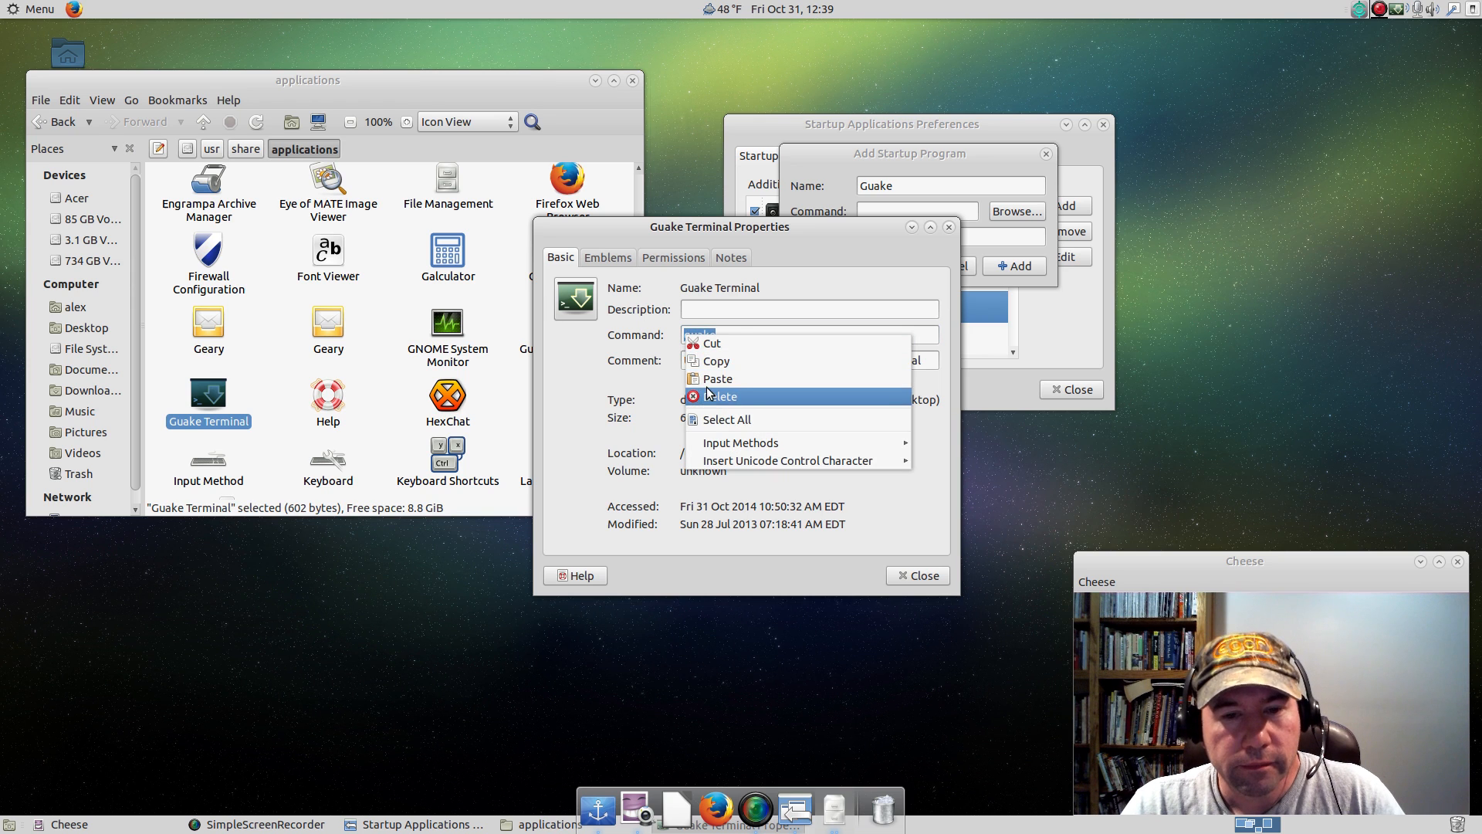
click(704, 361)
click(948, 226)
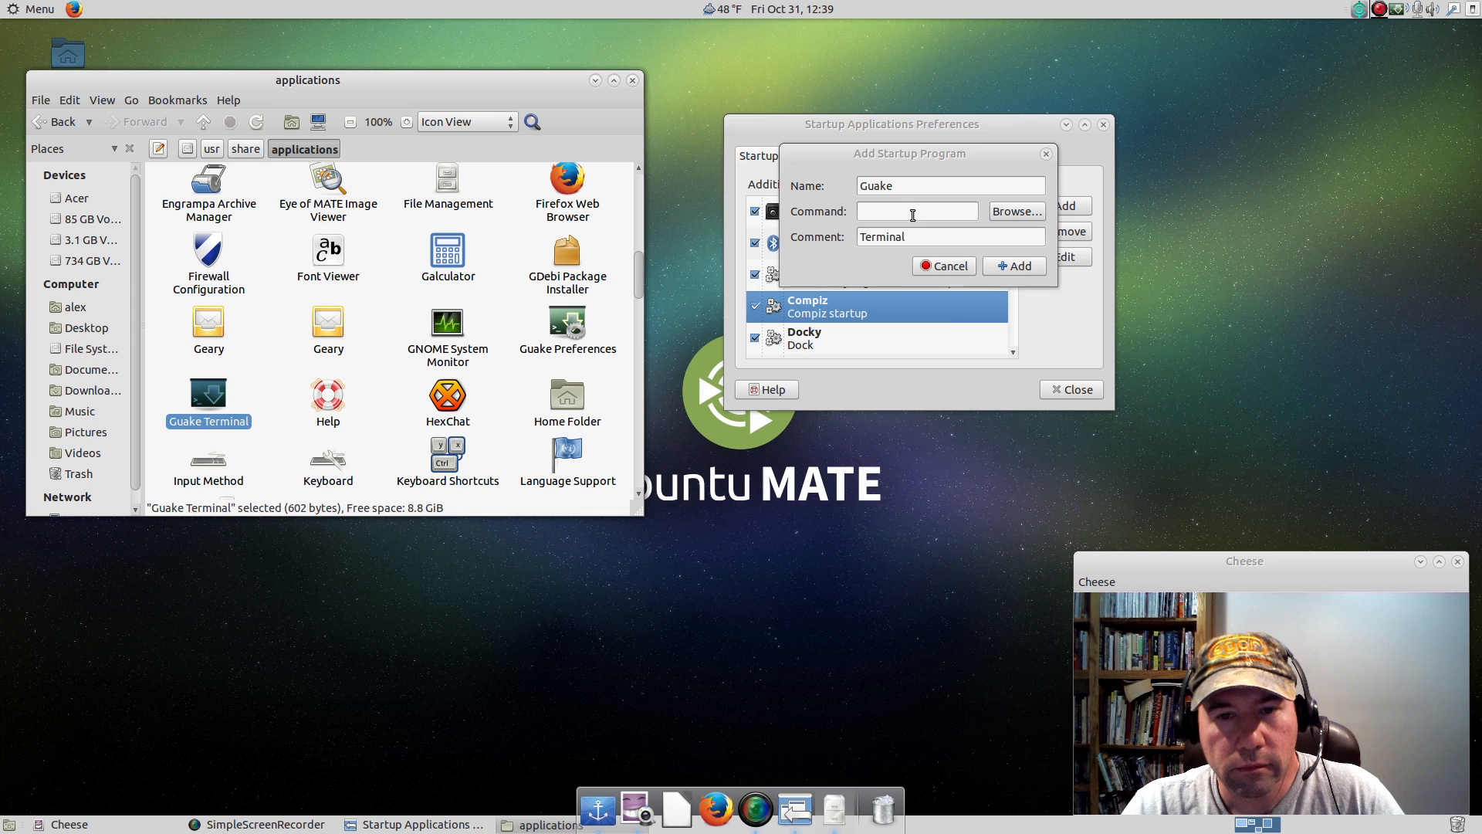
Paste guake as the Guake startup entry's command, add the entry, and close the startup preferences and the file manager.
right_click(913, 213)
click(940, 257)
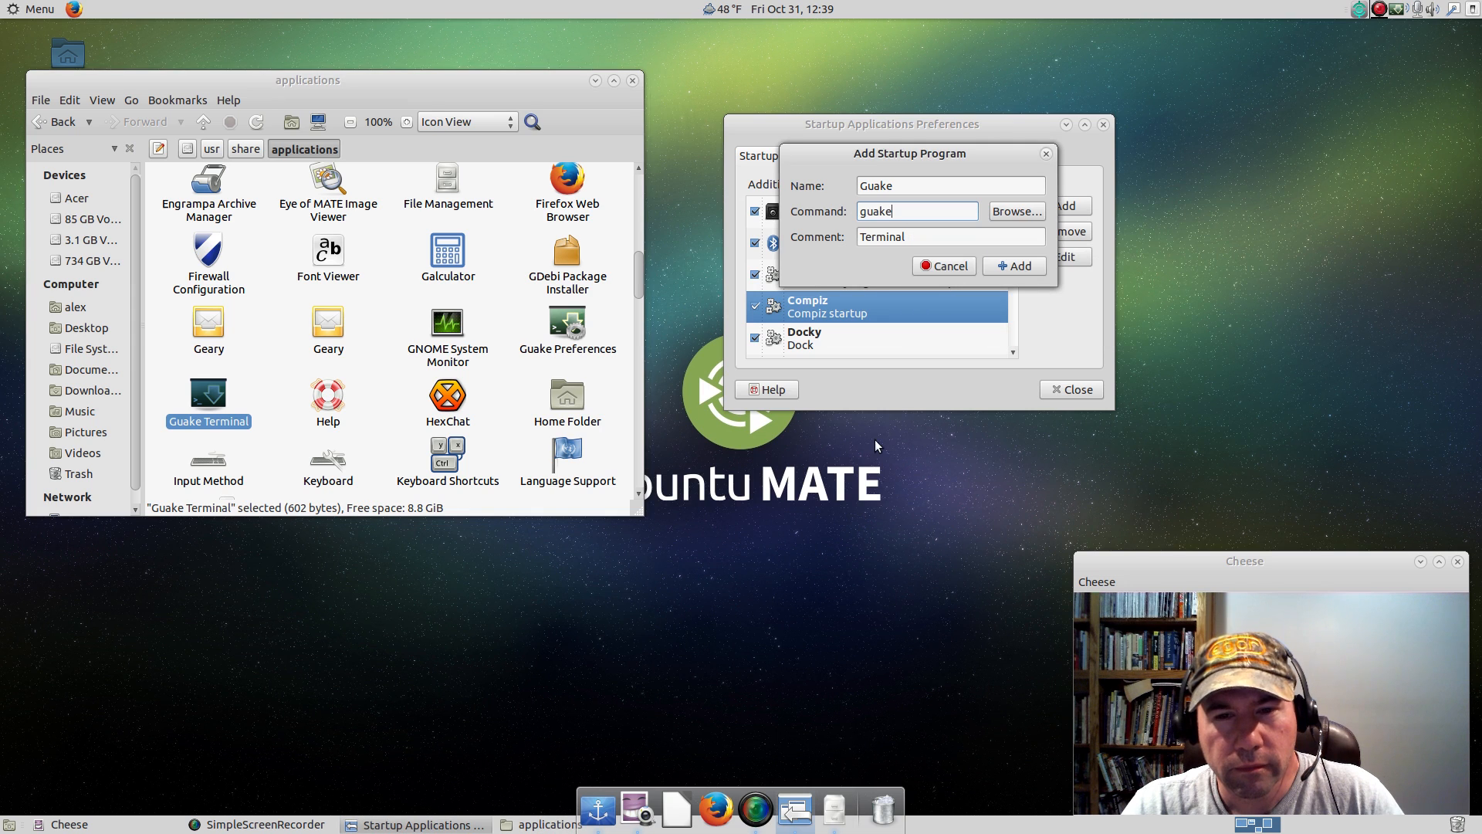
click(1027, 271)
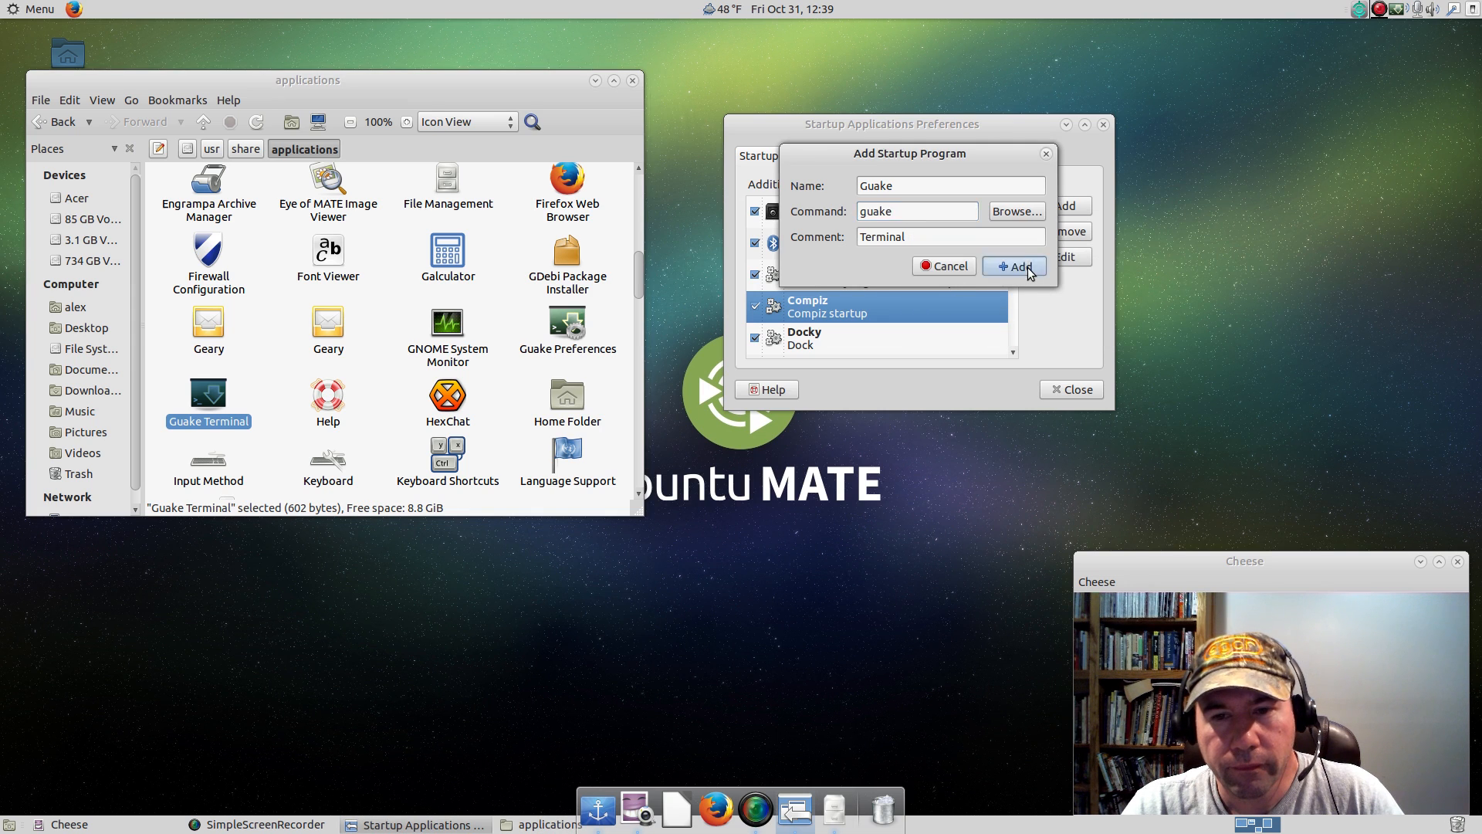
click(1072, 389)
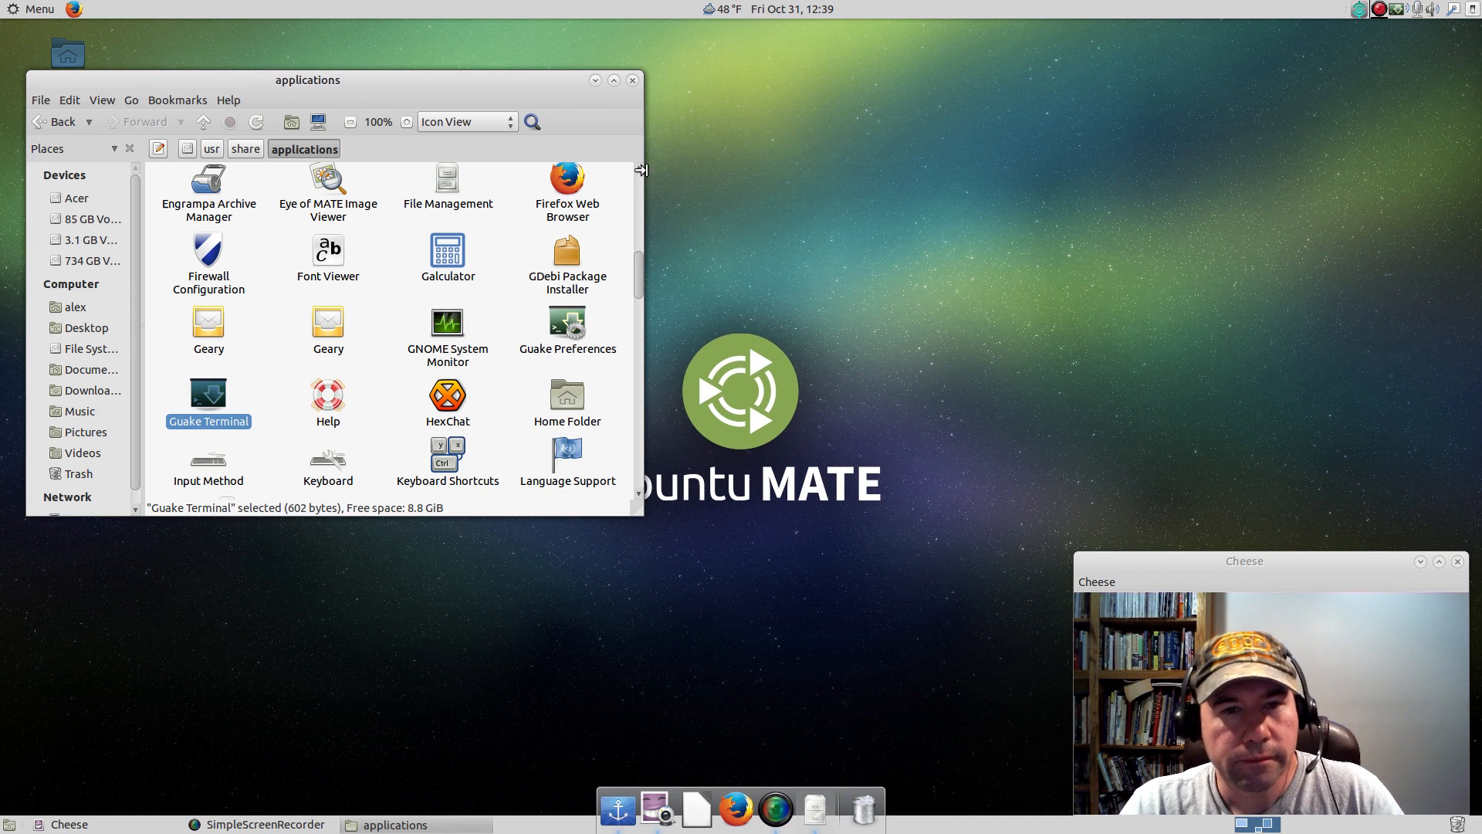
click(634, 80)
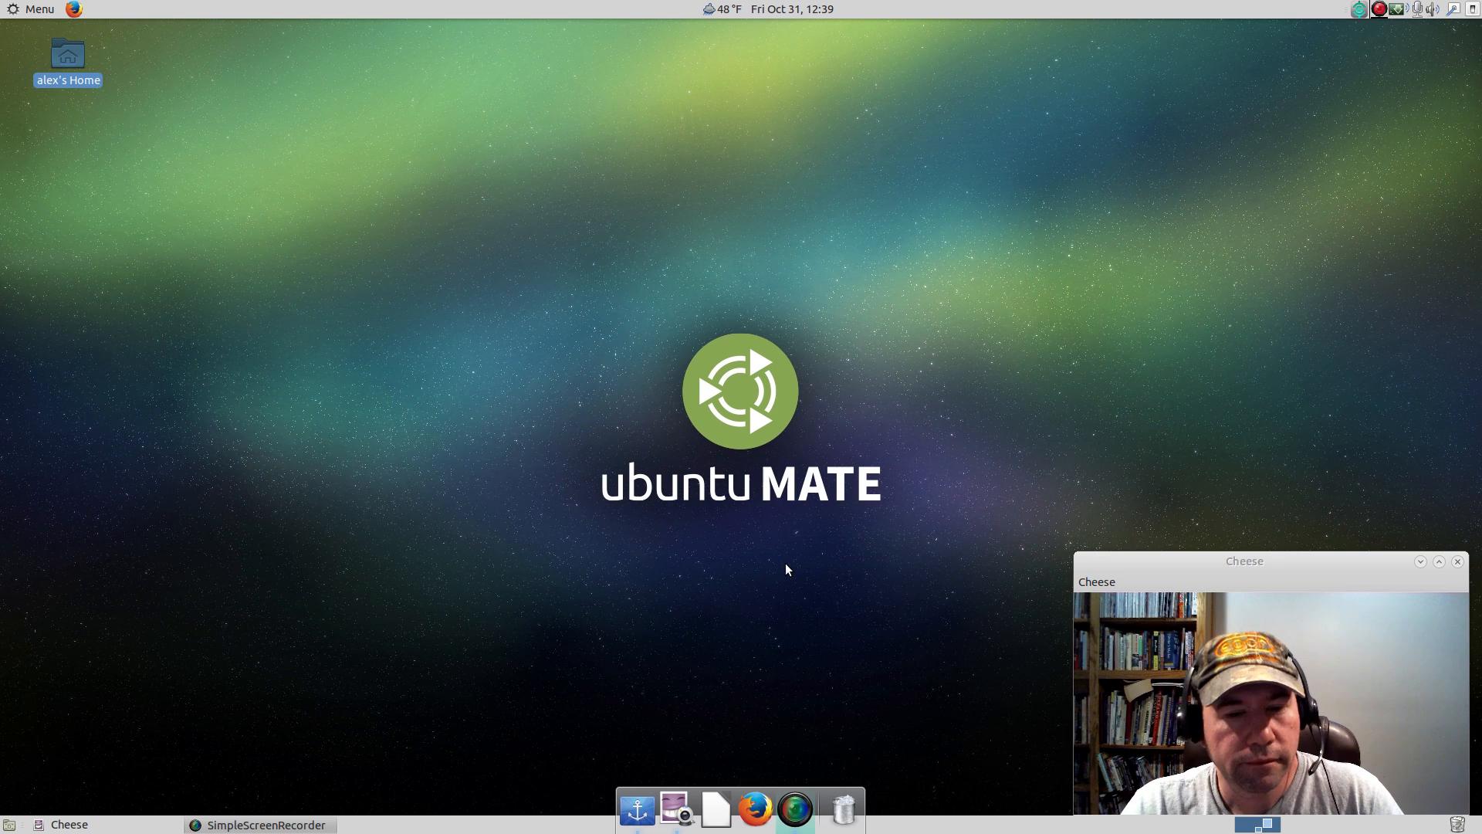